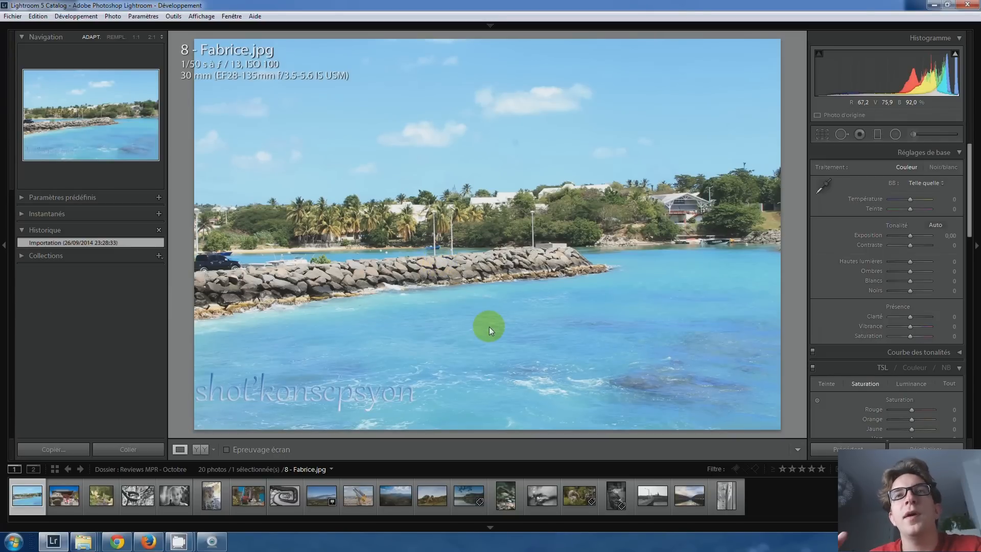
Step: Add a graduated filter over the sky of the seaside photo, with its transition at the treeline, and tilt it along the shore
click(541, 251)
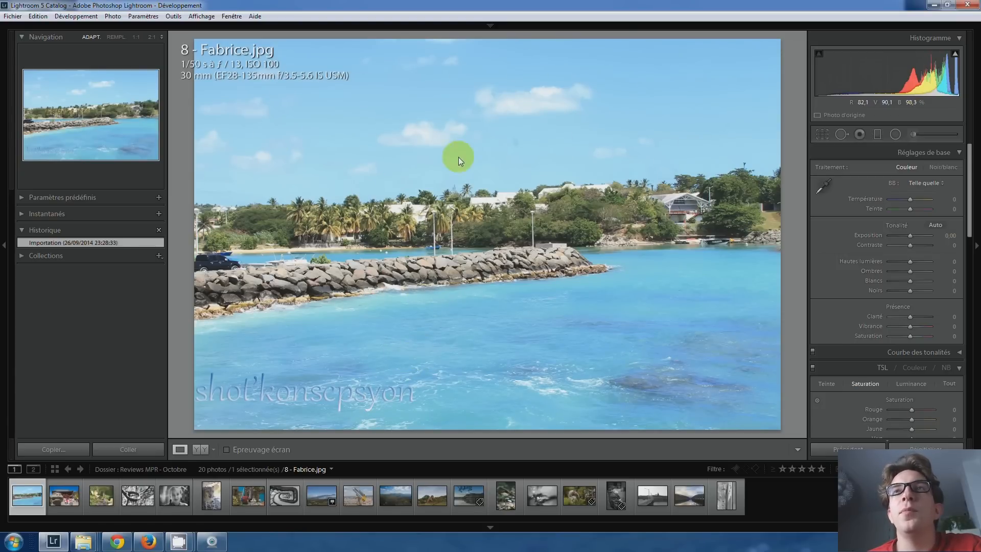
click(878, 135)
drag(485, 129, 497, 183)
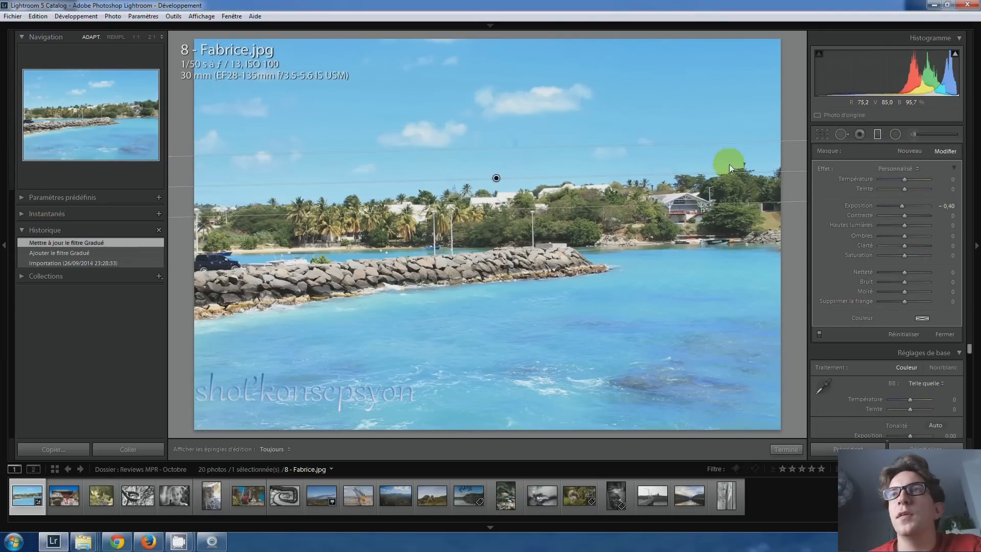
drag(784, 171, 783, 161)
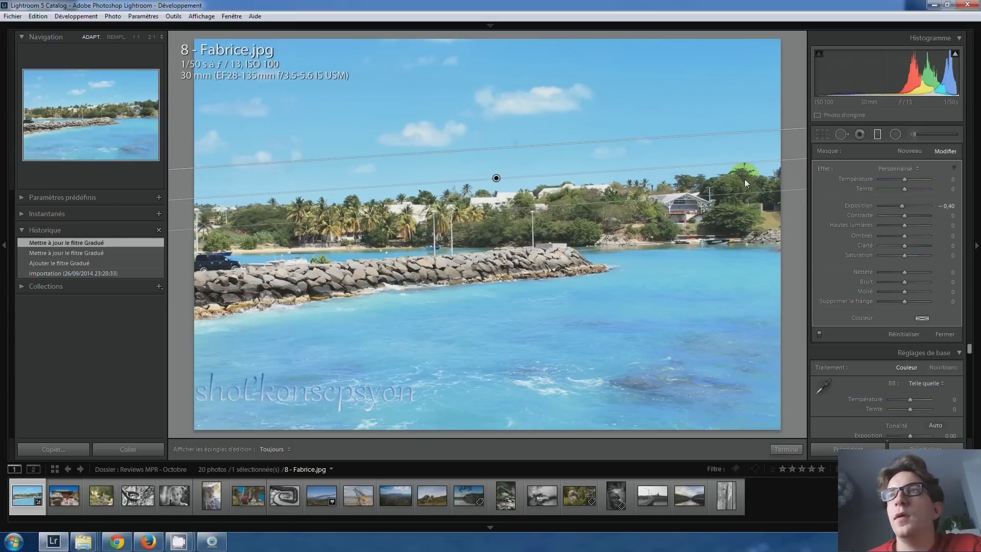
Step: Set the graduated filter's exposure to -0.42, highlights to -13 and clarity to 100, shift it slightly down and close the filter
drag(903, 206, 902, 207)
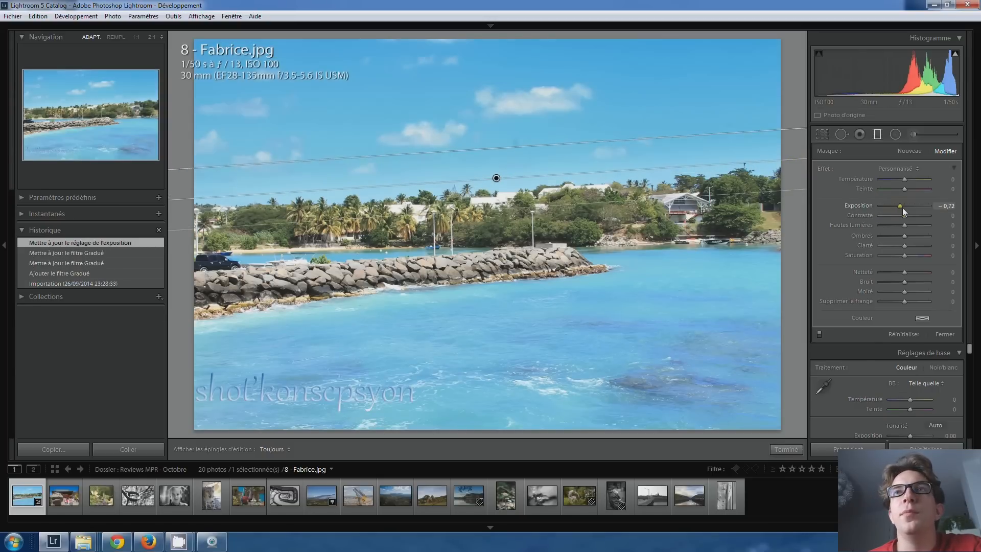
mouse_move(902, 207)
mouse_down()
mouse_move(879, 226)
mouse_move(902, 227)
mouse_up()
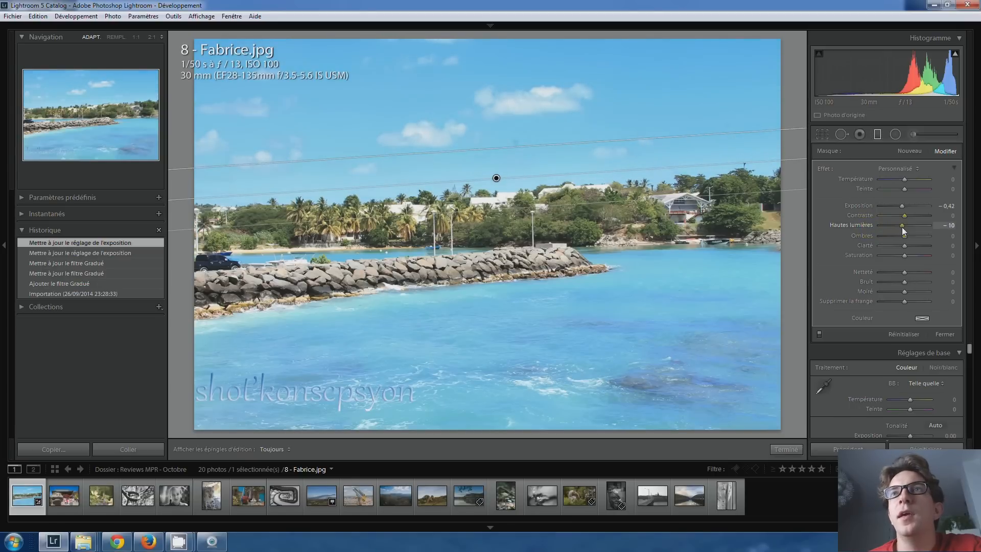
click(903, 180)
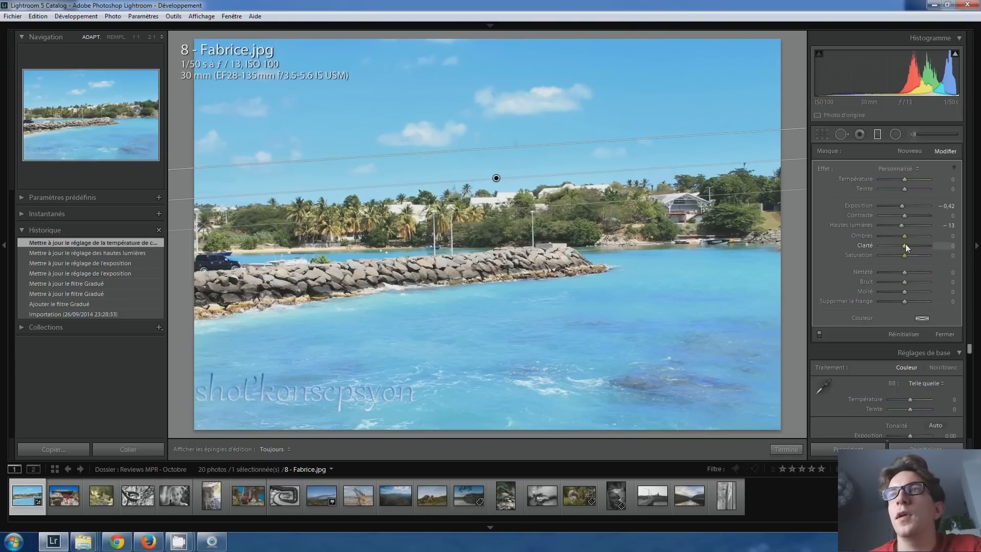
drag(931, 250, 930, 250)
drag(496, 178, 496, 185)
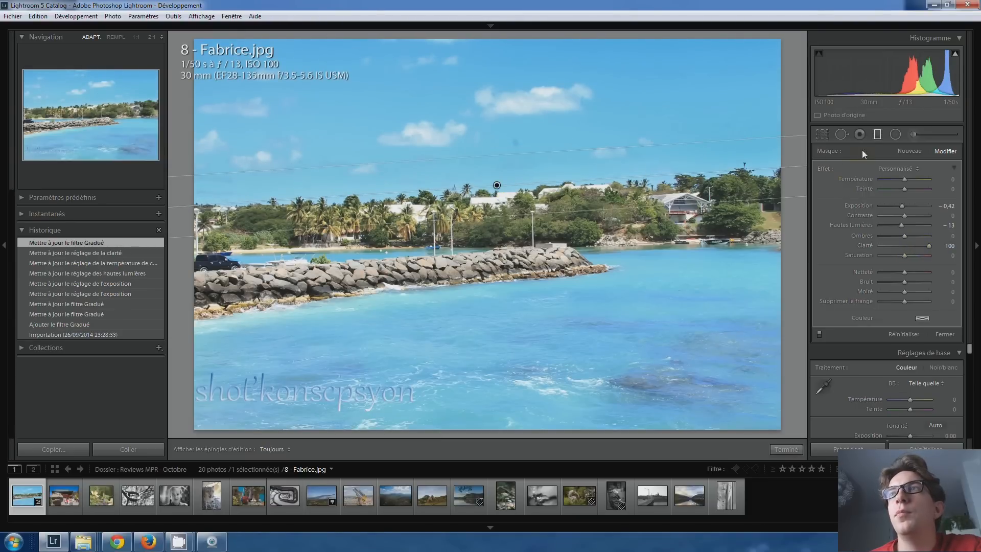
click(877, 134)
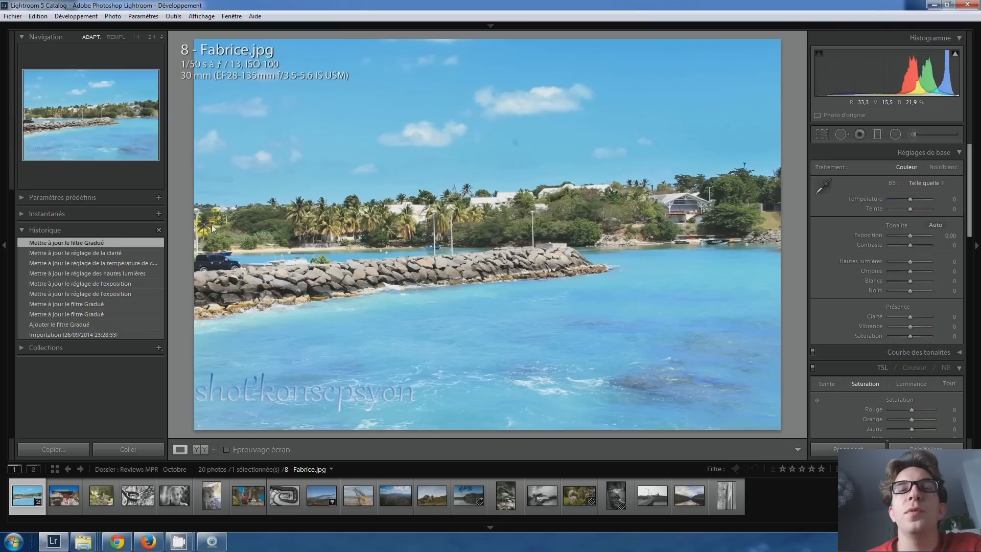
Step: Crop the seaside photo slightly from its upper-left corner, keeping the original aspect ratio, and apply the crop
click(816, 134)
drag(196, 41, 219, 53)
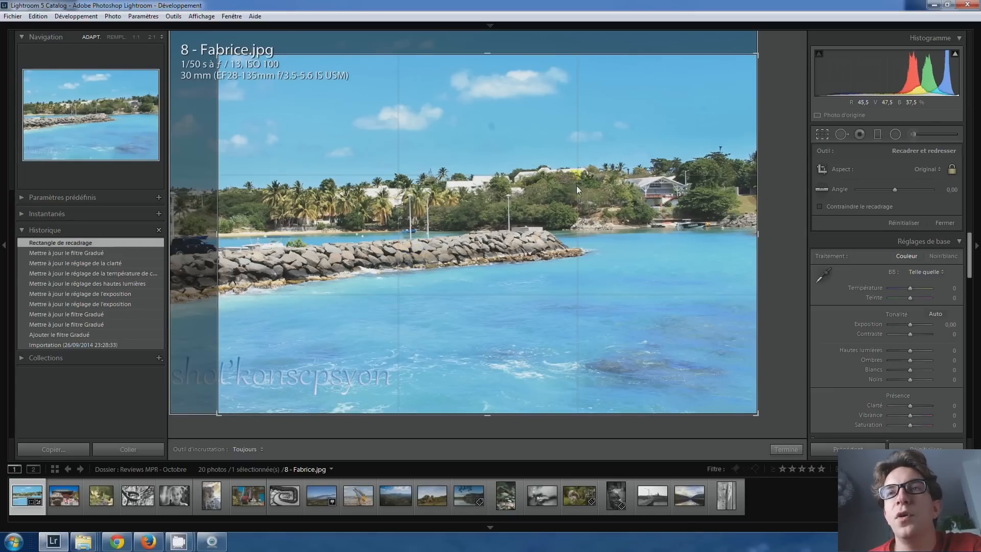
double_click(415, 266)
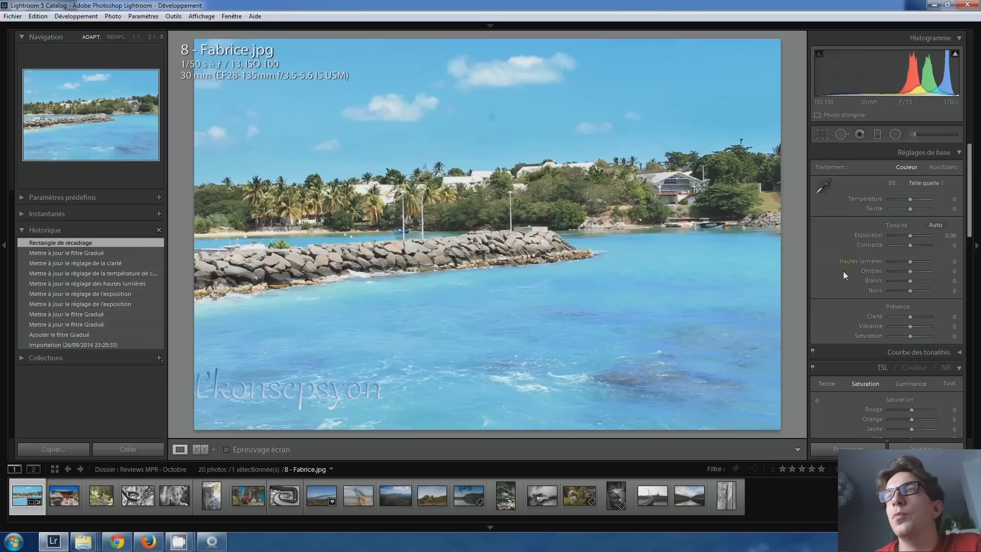
Step: Set the seaside photo's vibrance to +25
key(Up)
key(Up)
key(Up)
key(Up)
key(Up)
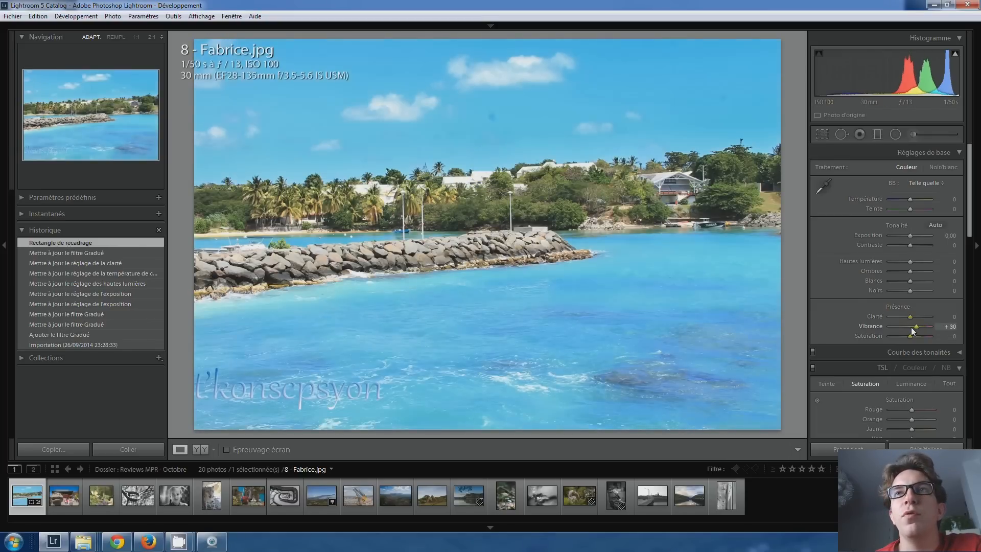
key(Up)
key(Up)
key(Up)
key(Up)
key(Up)
key(Up)
key(Up)
key(Up)
key(Up)
key(Up)
key(Up)
key(Up)
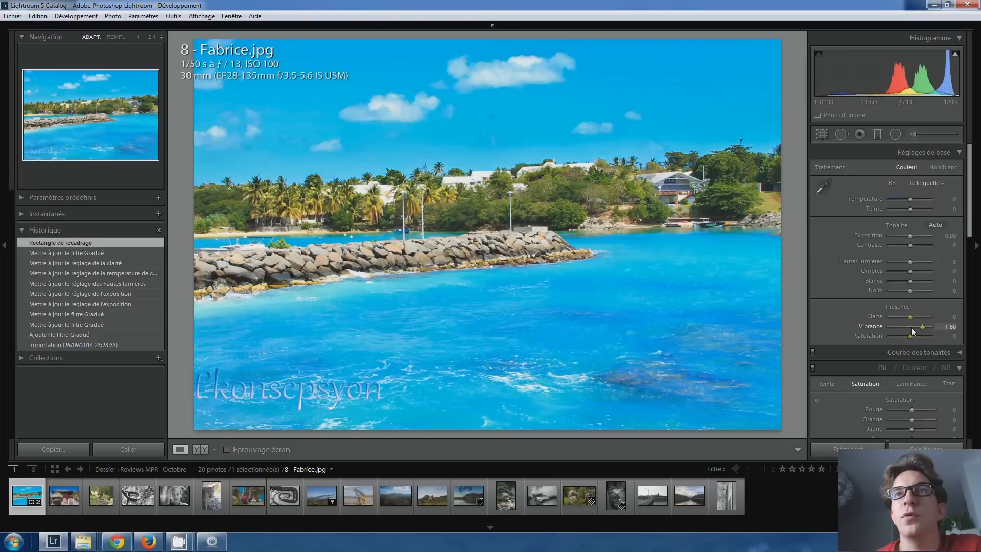
key(Down)
key(Down)
key(Down)
key(Down)
key(Down)
key(Down)
key(Down)
key(Down)
key(Down)
key(Down)
key(Down)
key(Down)
key(Down)
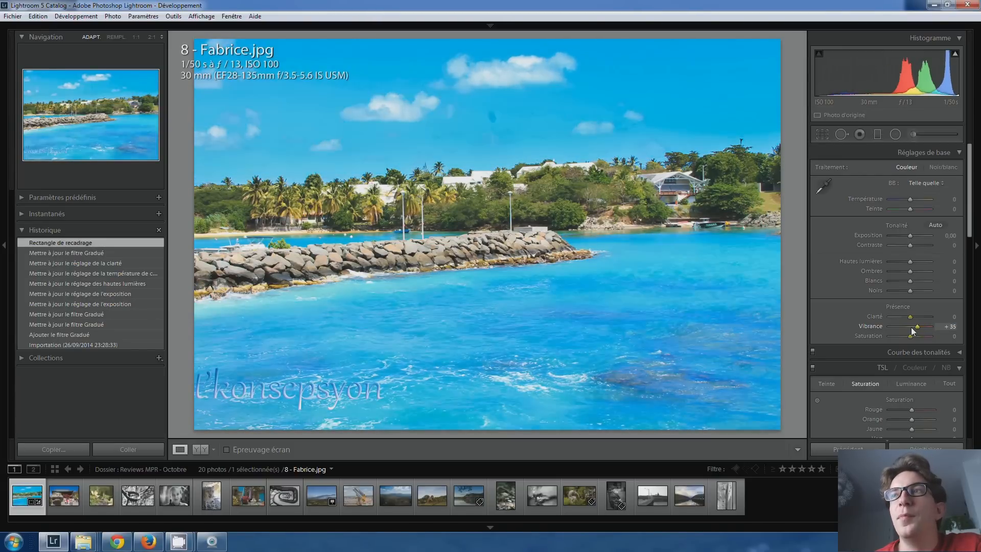
key(Up)
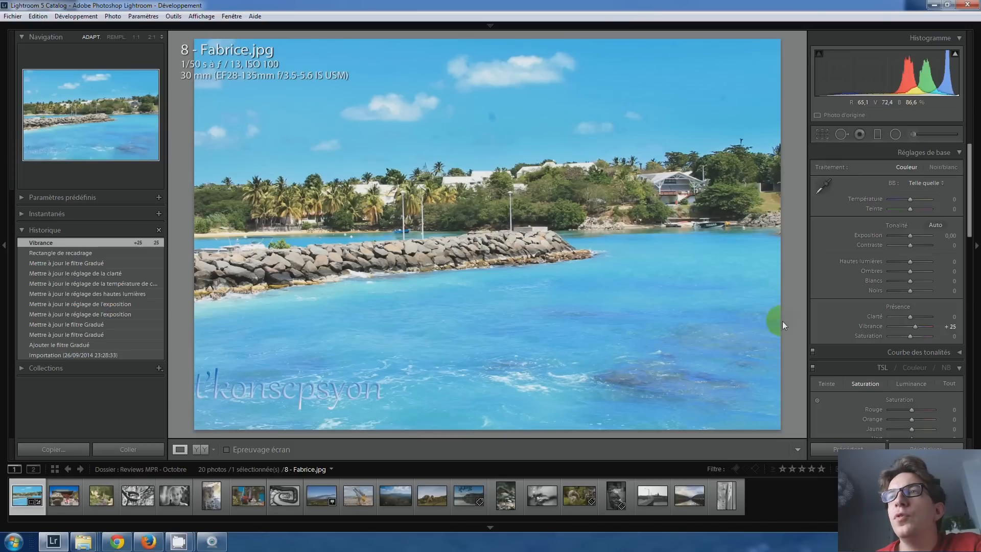
Step: Remove the four dust spots in the sky with the healing Spot Removal tool, using the spot visualization at a raised threshold to locate them
click(840, 134)
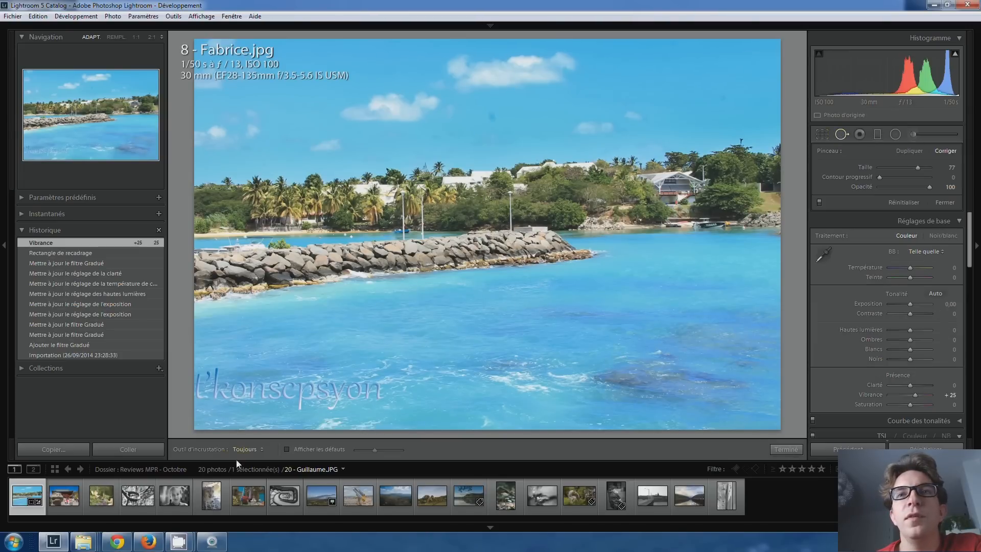
click(287, 449)
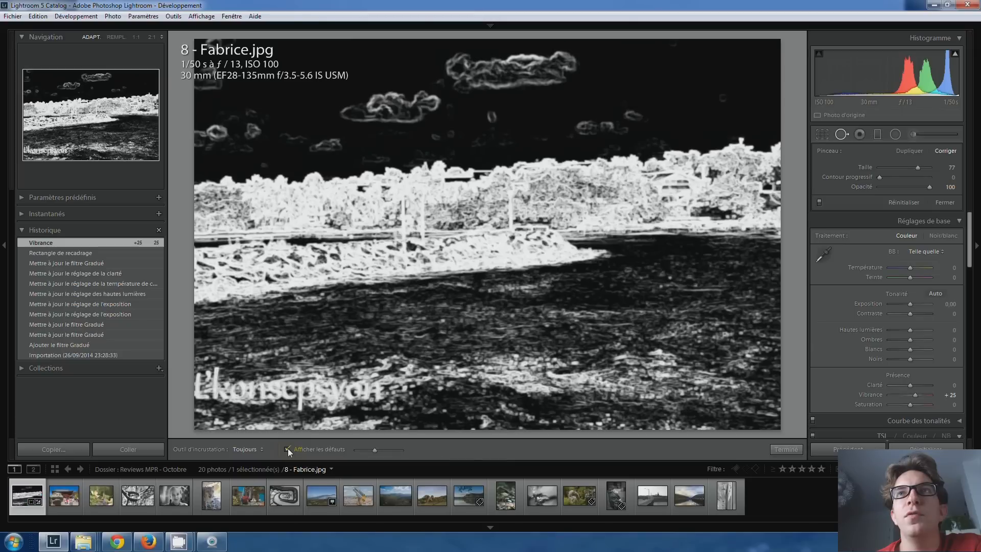
mouse_move(373, 451)
mouse_down()
mouse_move(393, 452)
mouse_move(360, 452)
mouse_move(399, 452)
mouse_up()
click(493, 117)
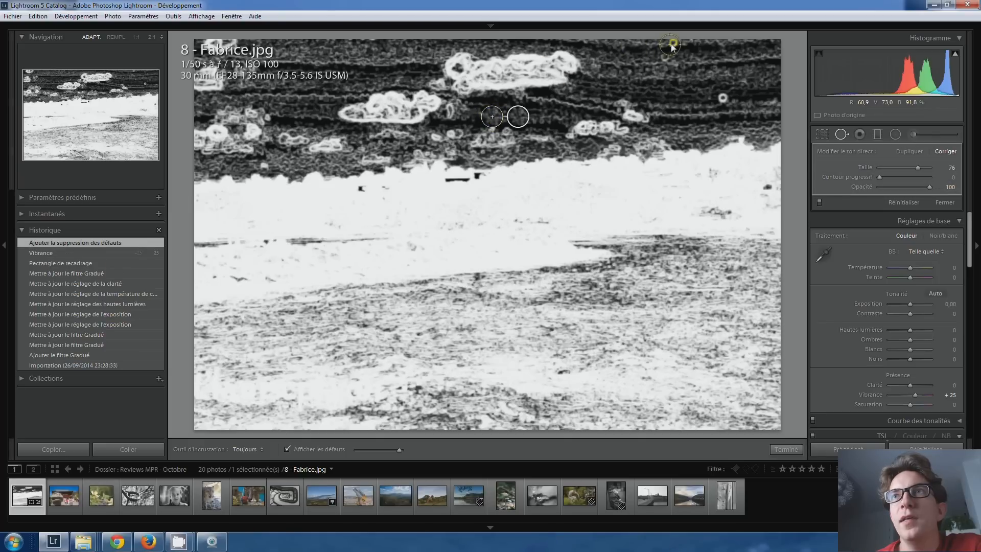
click(658, 49)
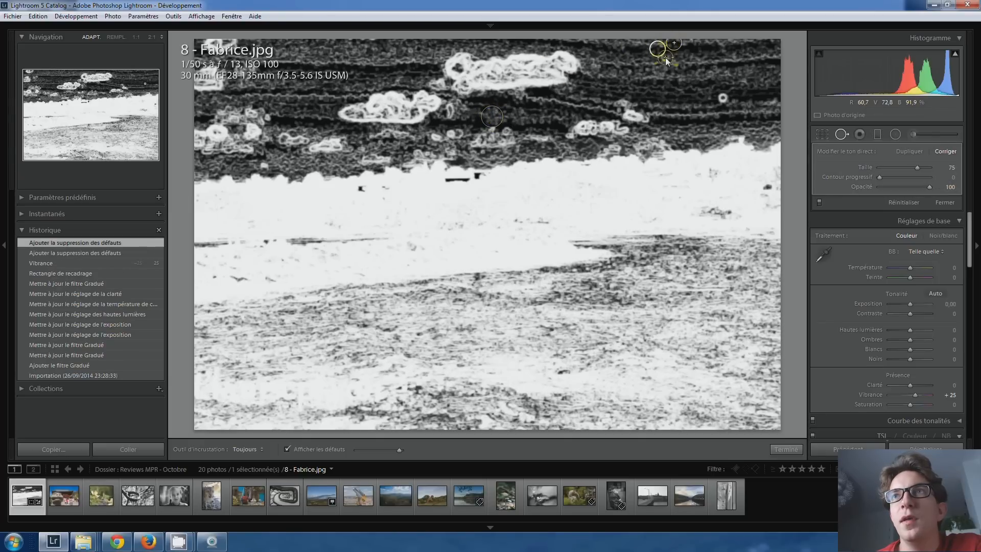
drag(667, 61, 667, 61)
click(722, 97)
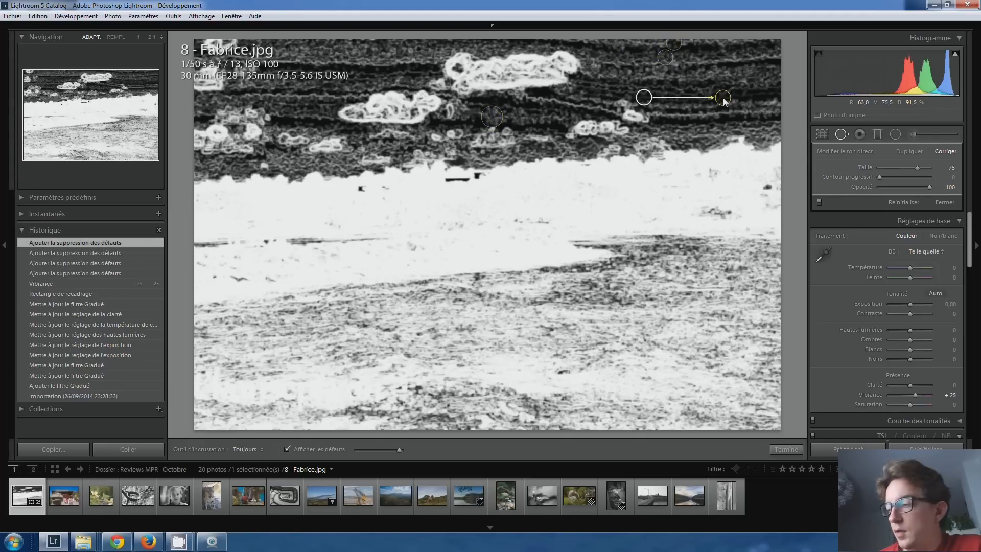
key(q)
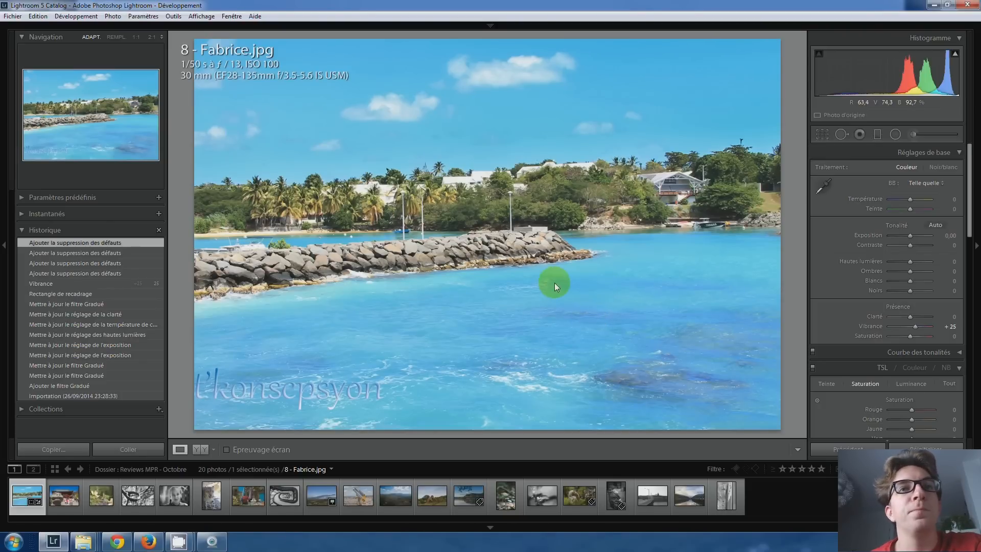
Step: Open the temple statue photo and paint the colourful visitors in the background with a size 11 adjustment brush at exposure 0 and saturation -38
click(64, 494)
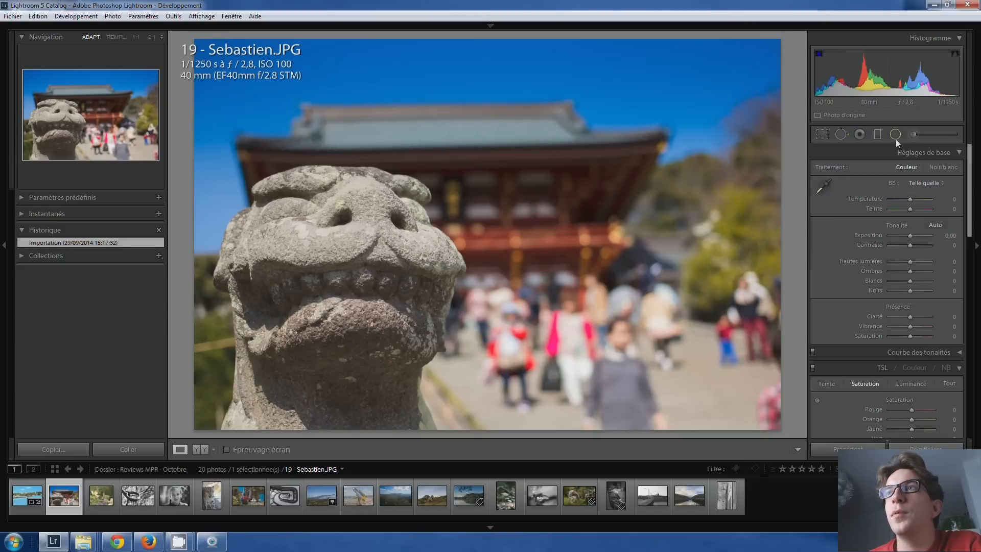
click(912, 135)
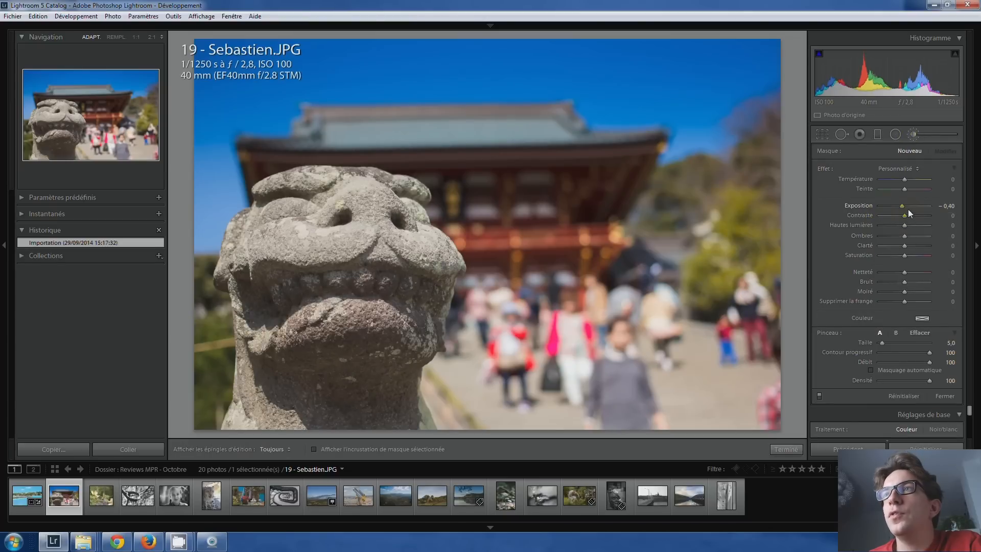
double_click(908, 210)
drag(897, 255, 894, 255)
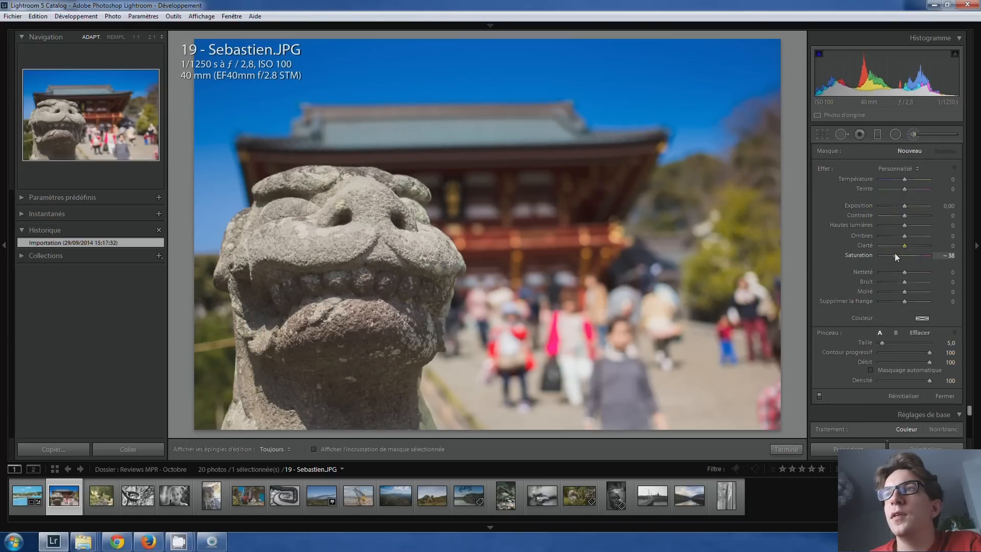
scroll(587, 331, up, 6)
drag(578, 318, 578, 322)
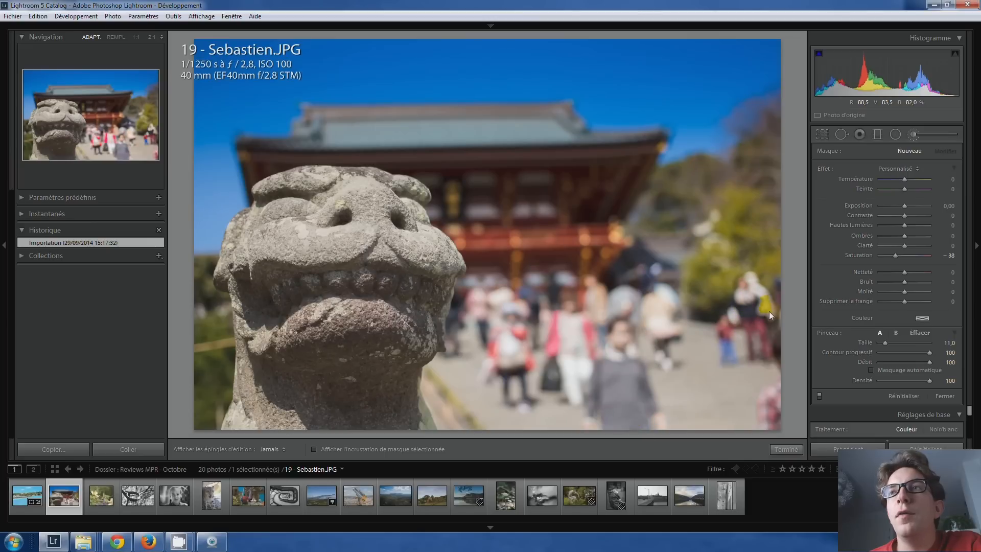
drag(767, 425, 770, 422)
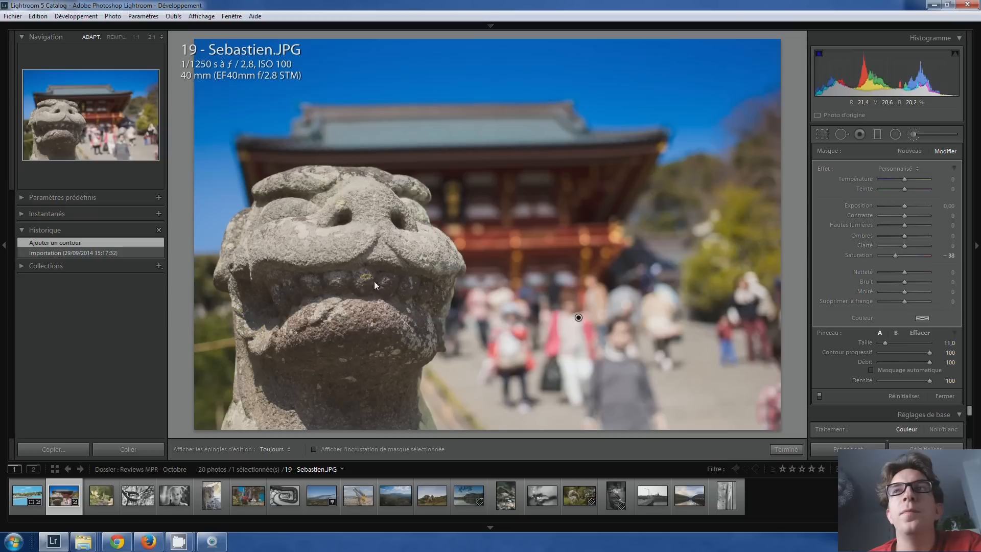
click(910, 135)
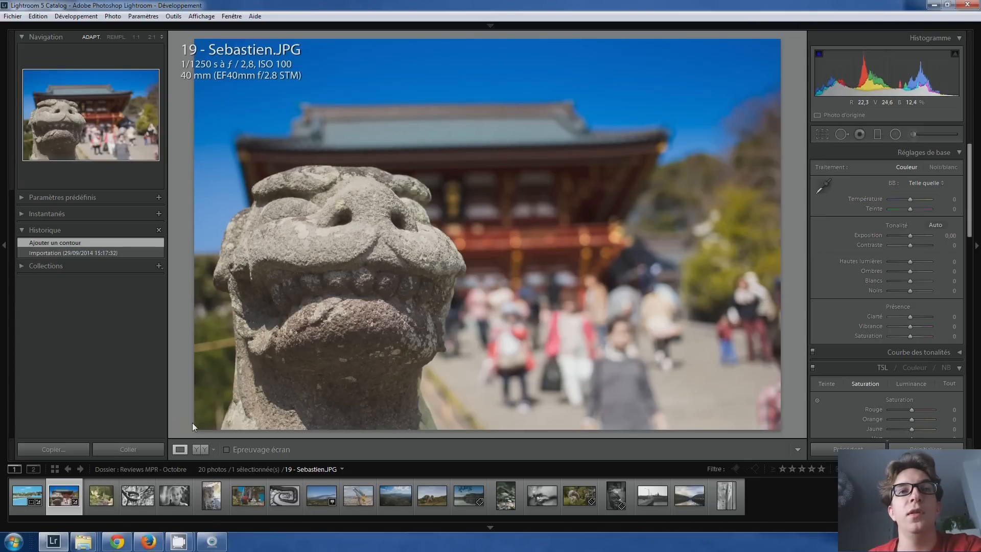
Step: Open the photo of the child behind the blossoms and crop it at the original aspect to a portrait frame around the child
click(101, 494)
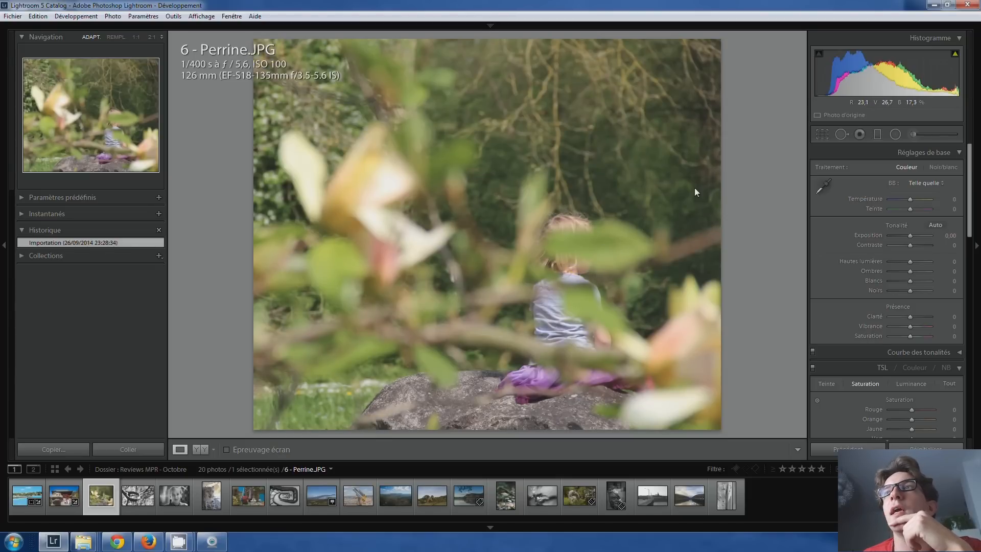
click(821, 133)
drag(254, 39, 366, 50)
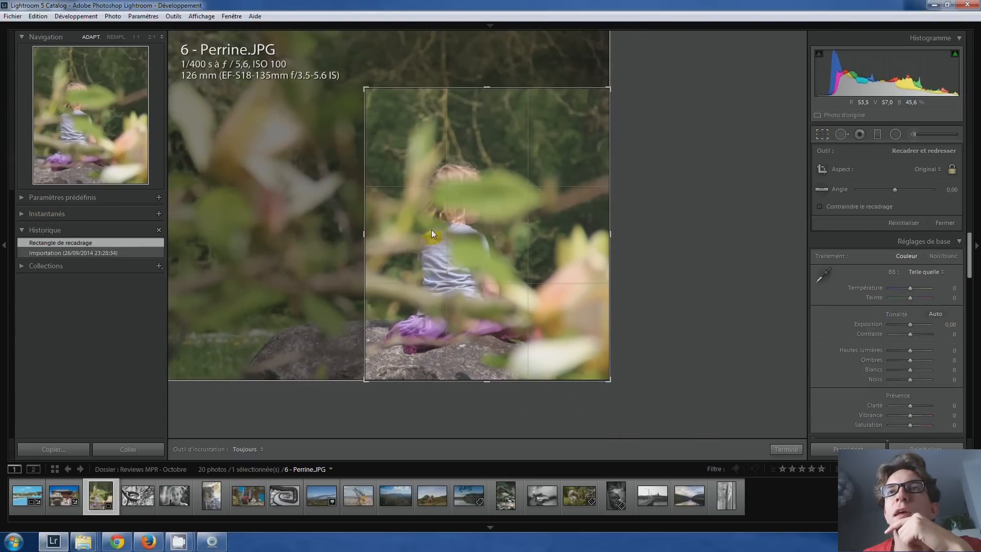
key(Return)
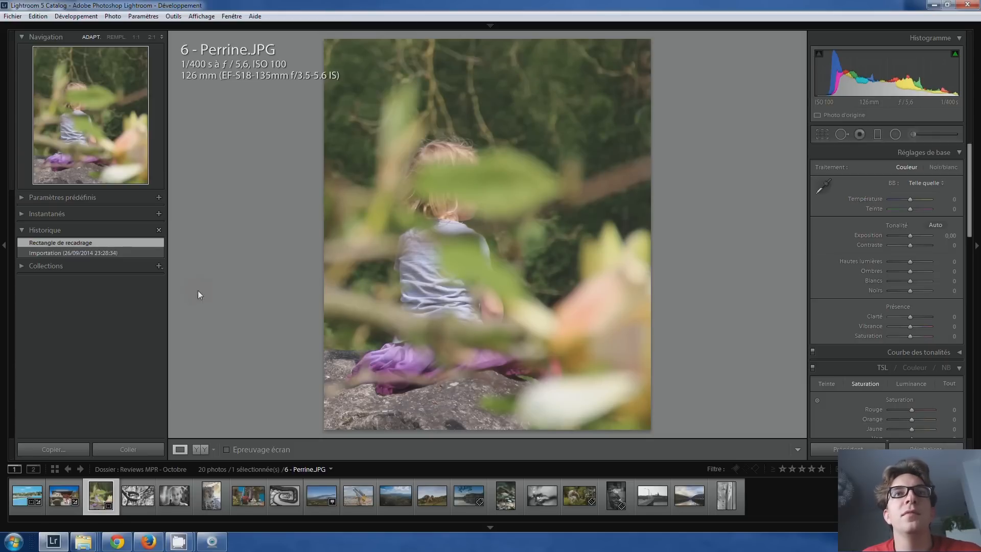
Step: Open the black-and-white twisted branch photo, try its shadows at +100 and reset them to 0
click(137, 494)
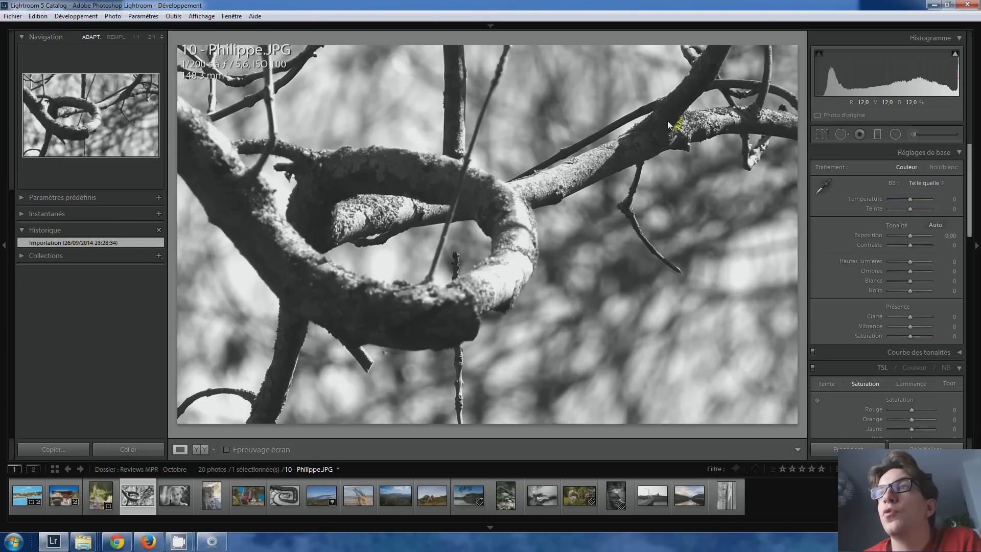
drag(910, 270, 933, 273)
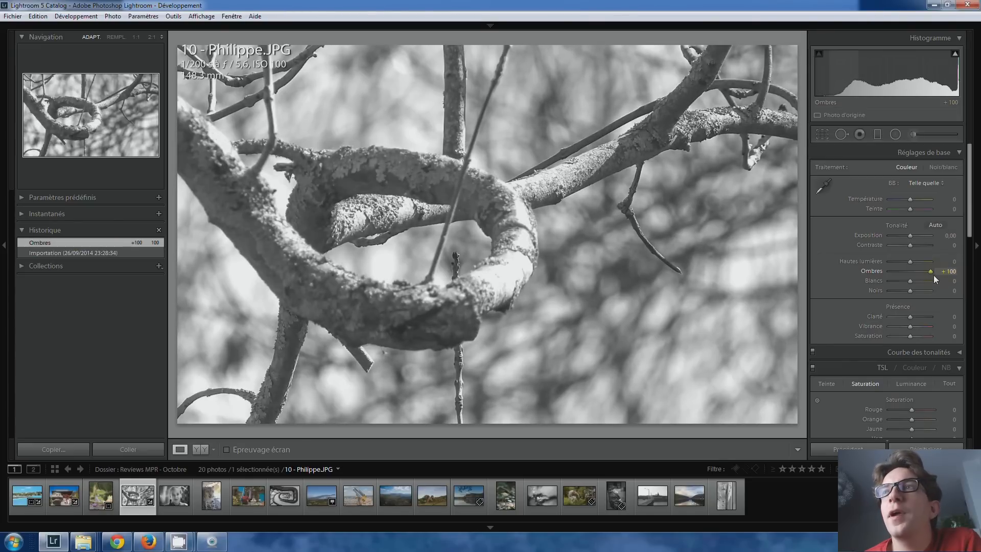
double_click(932, 271)
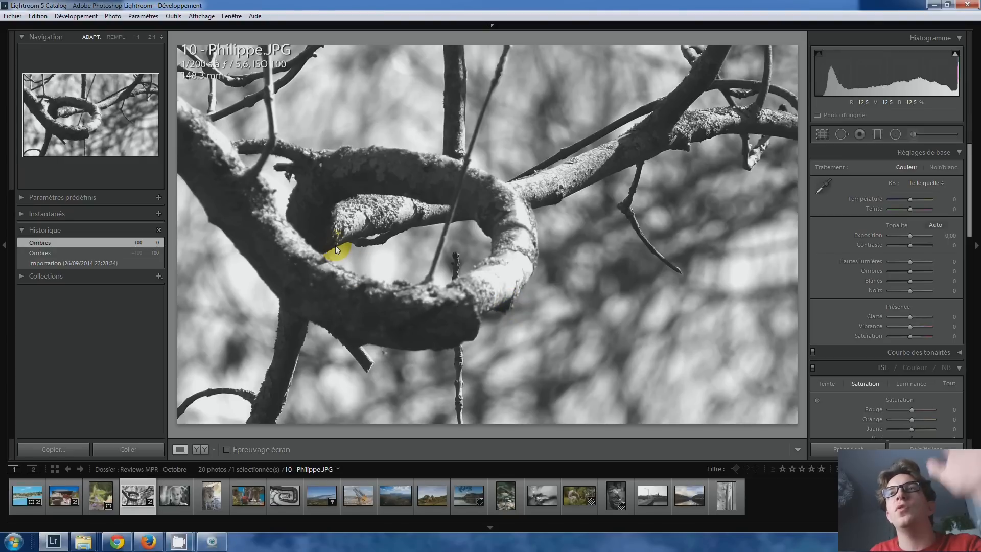
Step: Straighten the branch photo with a crop angle of 11.71, reposition the image within the crop frame and apply it
click(823, 134)
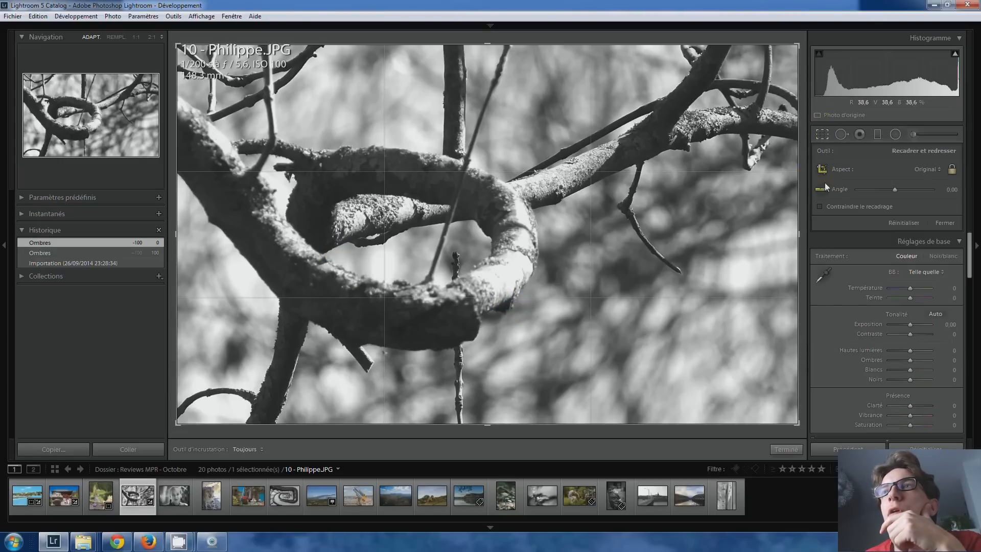
drag(889, 191, 904, 192)
mouse_move(599, 244)
mouse_down()
mouse_move(633, 251)
mouse_move(593, 231)
mouse_up()
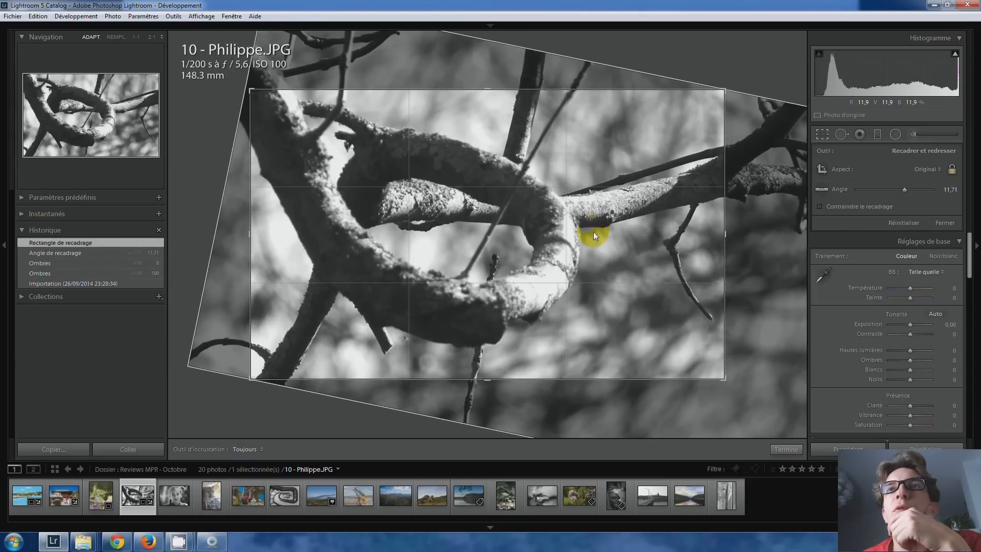
key(Return)
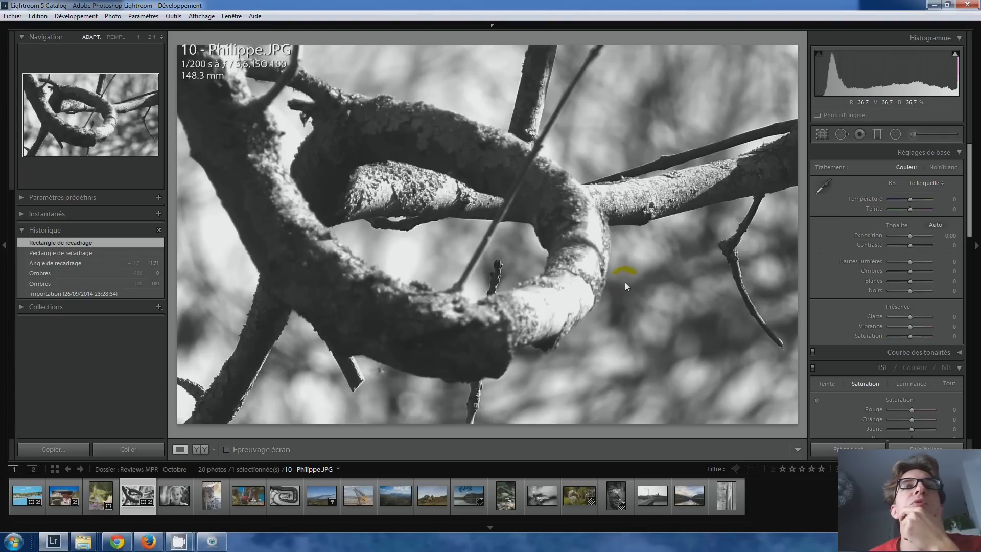
Step: Return the branch photo to its history state with shadows at 0, before the crop, and open the black-and-white portrait of the girl
click(100, 262)
click(59, 274)
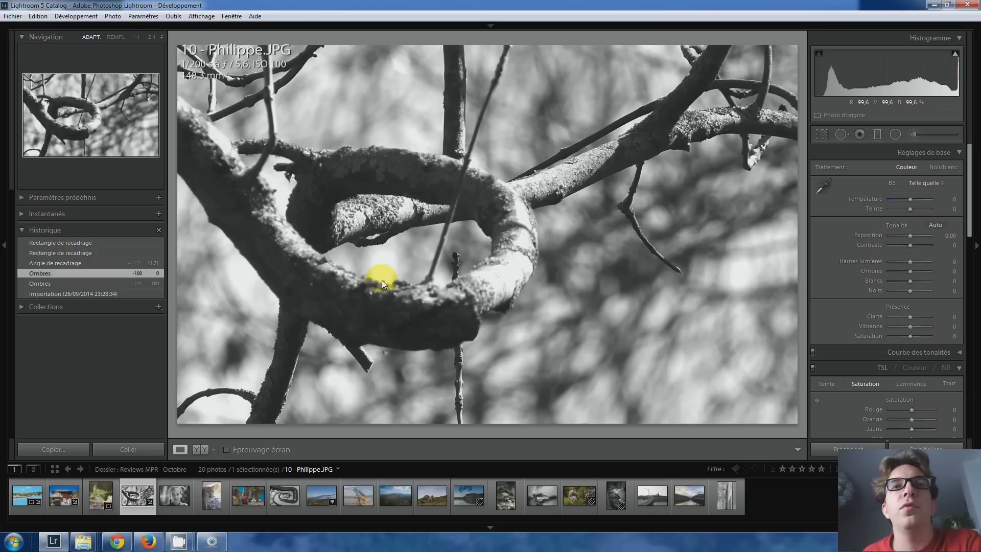
key(Right)
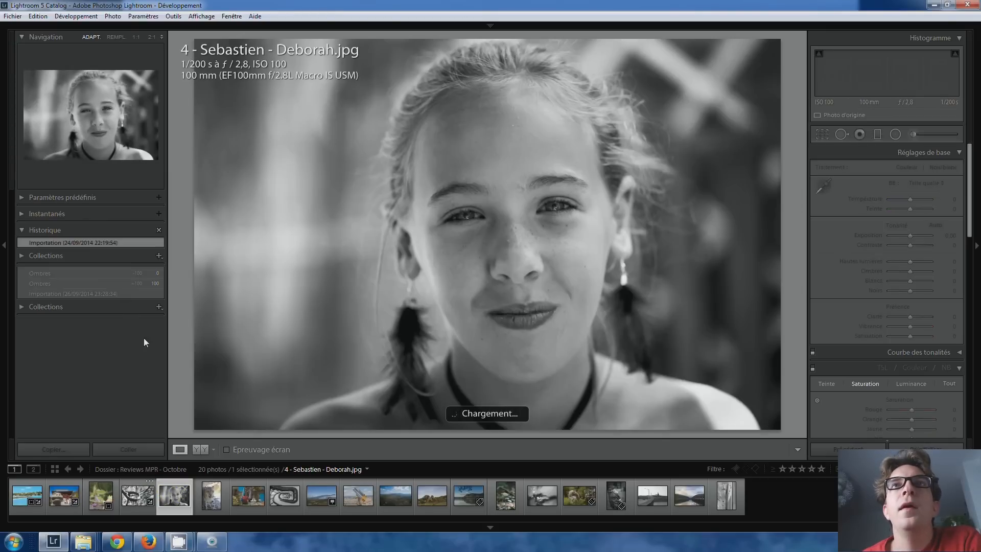
click(352, 210)
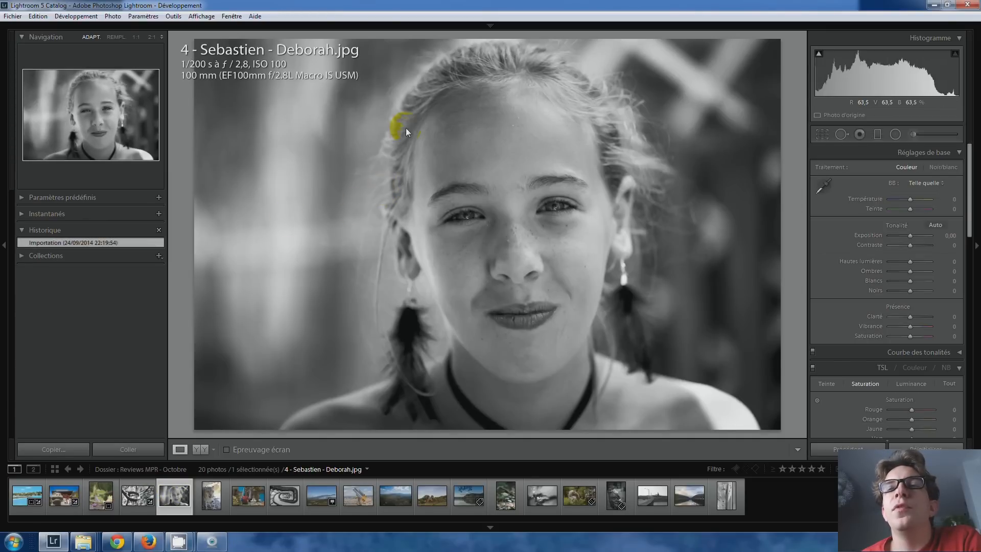
click(714, 223)
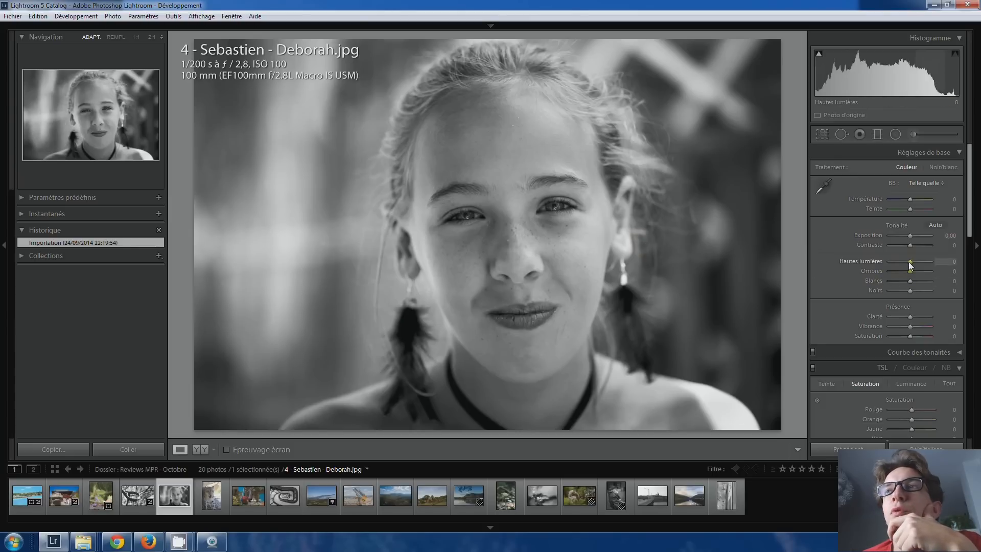
Step: Try the portrait's shadows at +85 and at +50, and reset them to 0
key(Up)
key(Up)
key(Up)
key(Up)
key(Up)
key(Up)
key(Up)
key(Up)
key(Up)
key(Up)
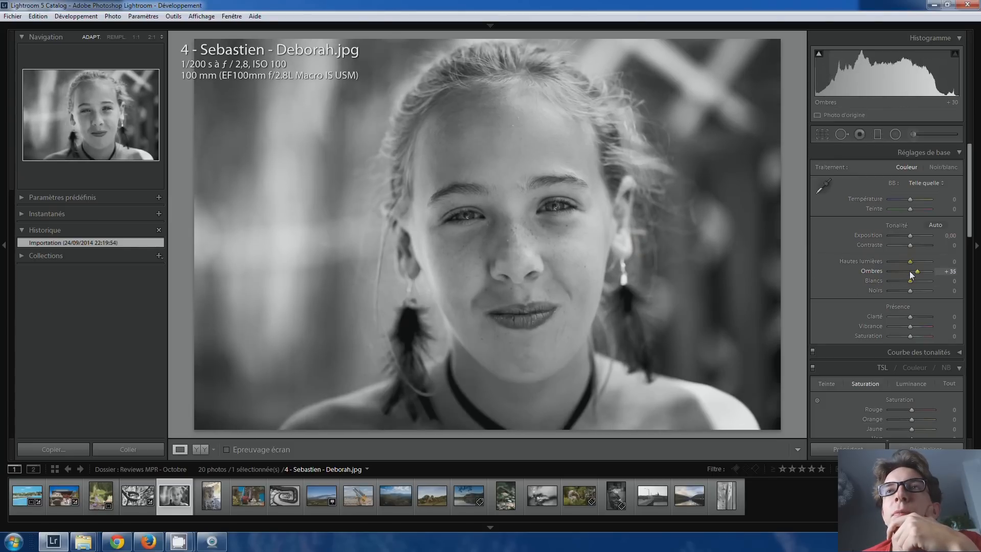
key(Up)
key(Up)
key(Up)
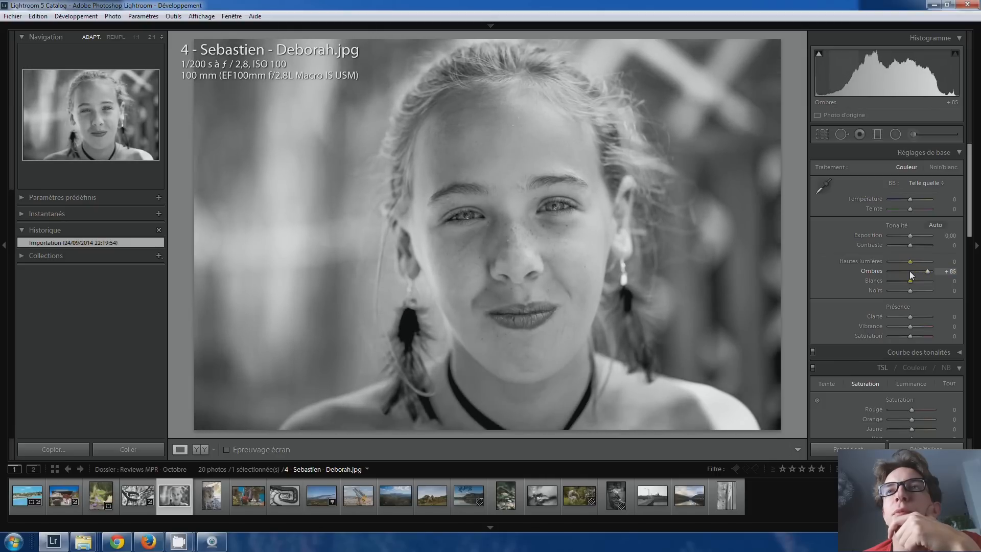
key(Down)
key(Down)
key(Down)
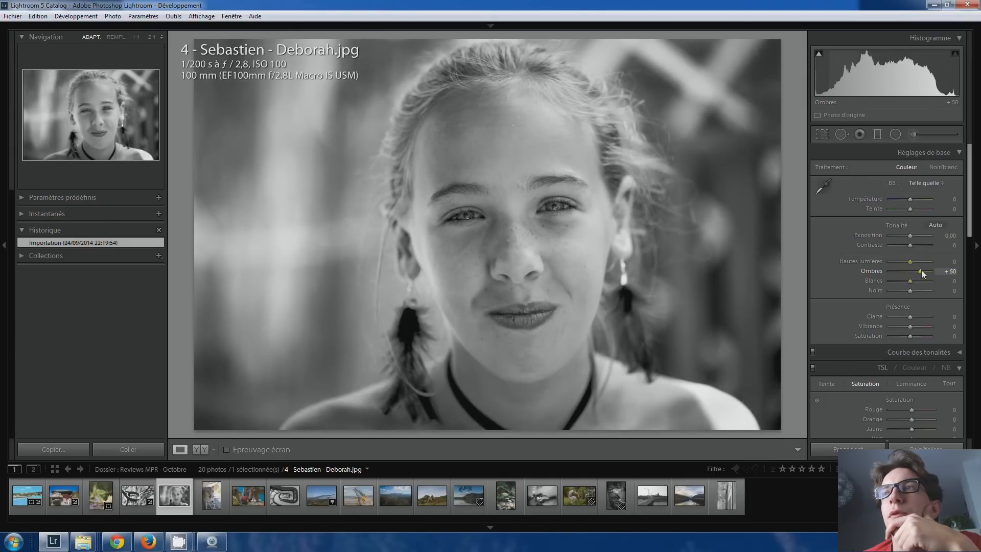
double_click(921, 269)
Step: Examine both of the girl's eyes at 1:1 magnification
click(558, 207)
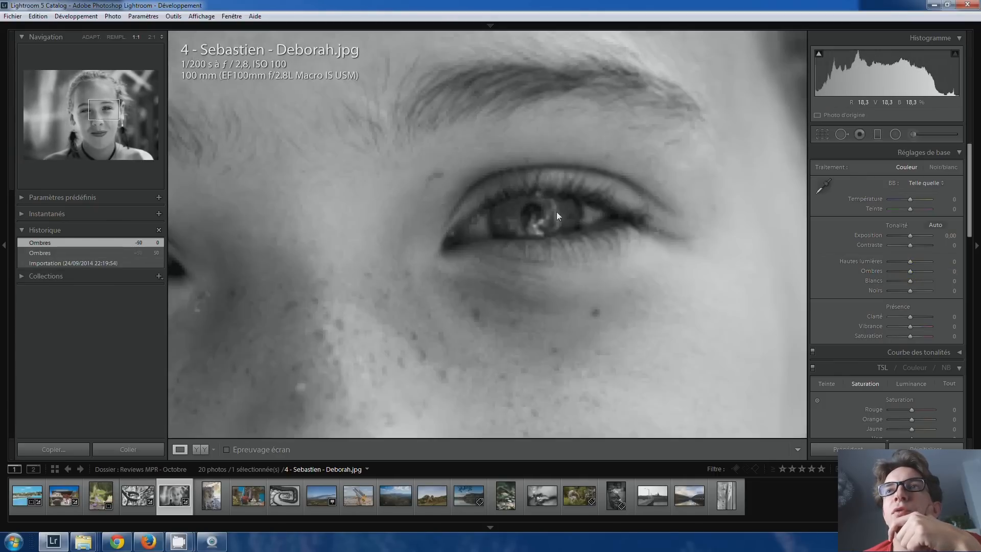
drag(532, 249, 580, 233)
drag(526, 214, 645, 238)
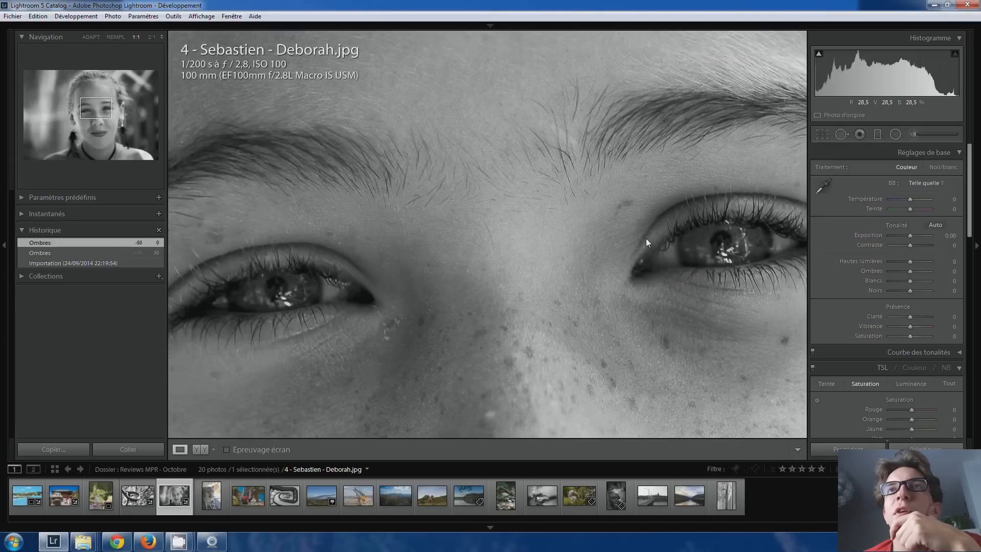
drag(266, 249, 413, 158)
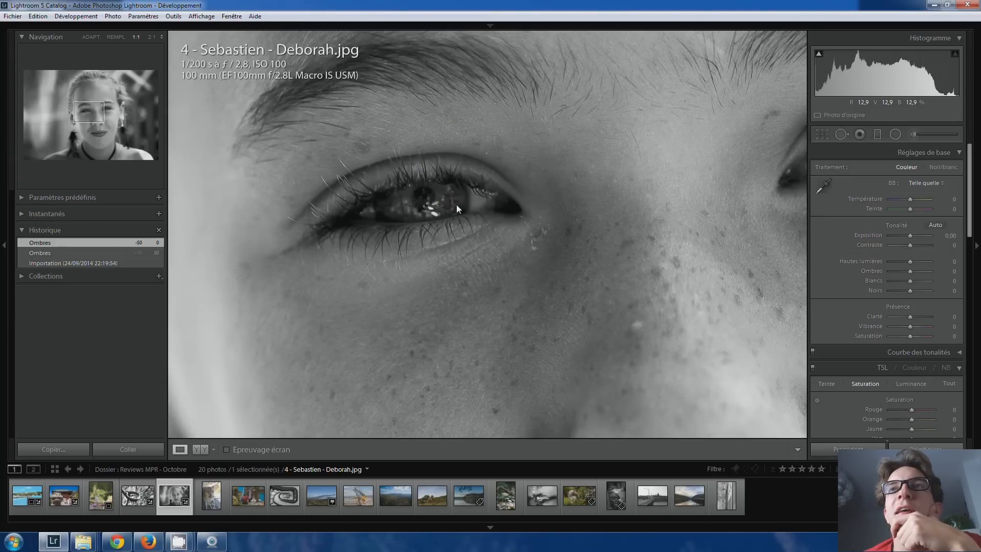
drag(492, 216, 497, 271)
click(497, 271)
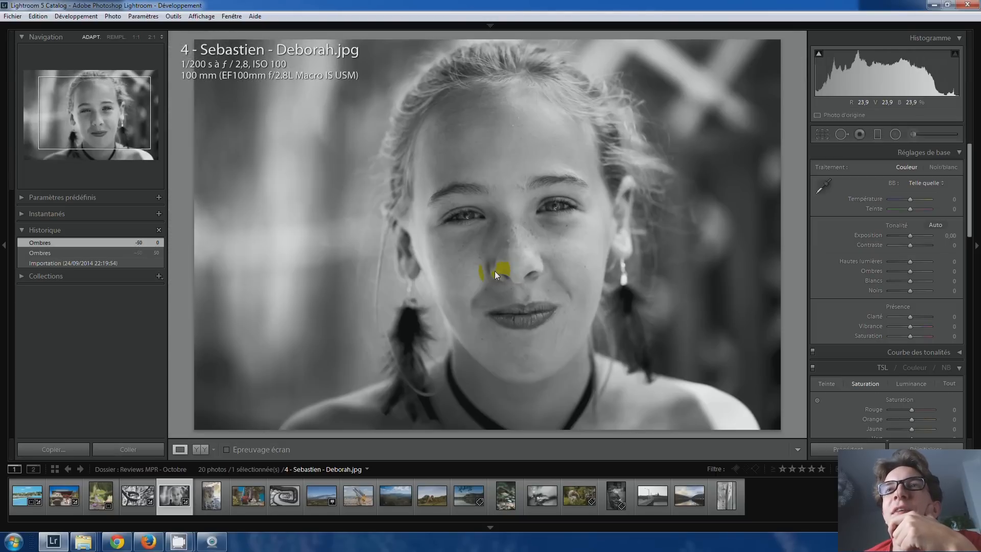
click(552, 203)
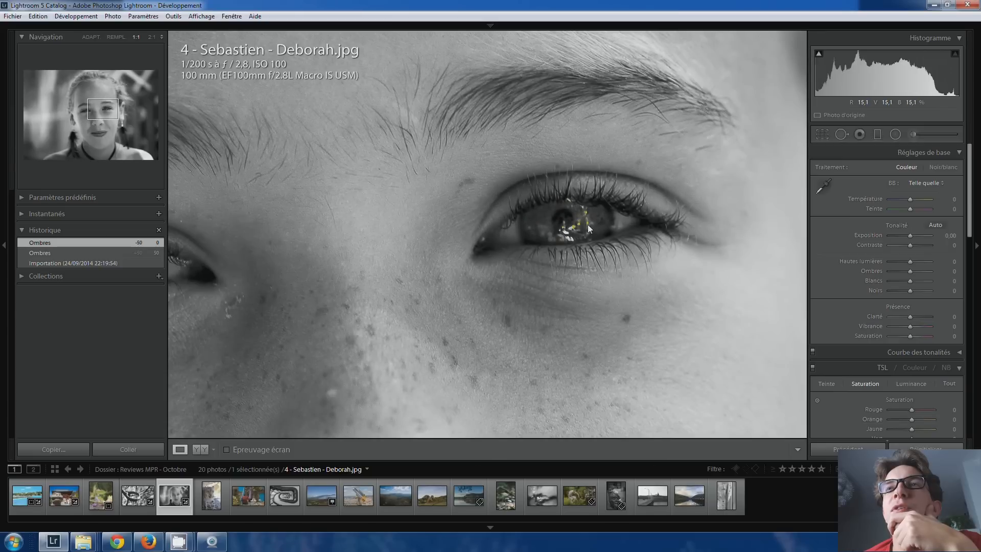
click(540, 236)
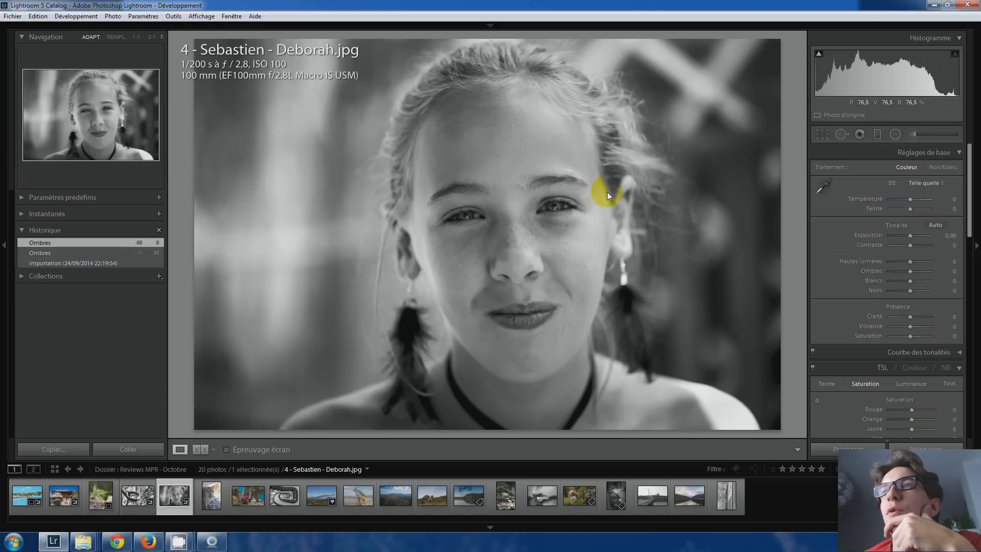
Step: Try the portrait's shadows at +65 and set them to +50
key(Up)
key(Up)
key(Up)
key(Up)
key(Up)
key(Up)
key(Up)
key(Up)
key(Up)
key(Up)
key(Up)
key(Up)
key(Up)
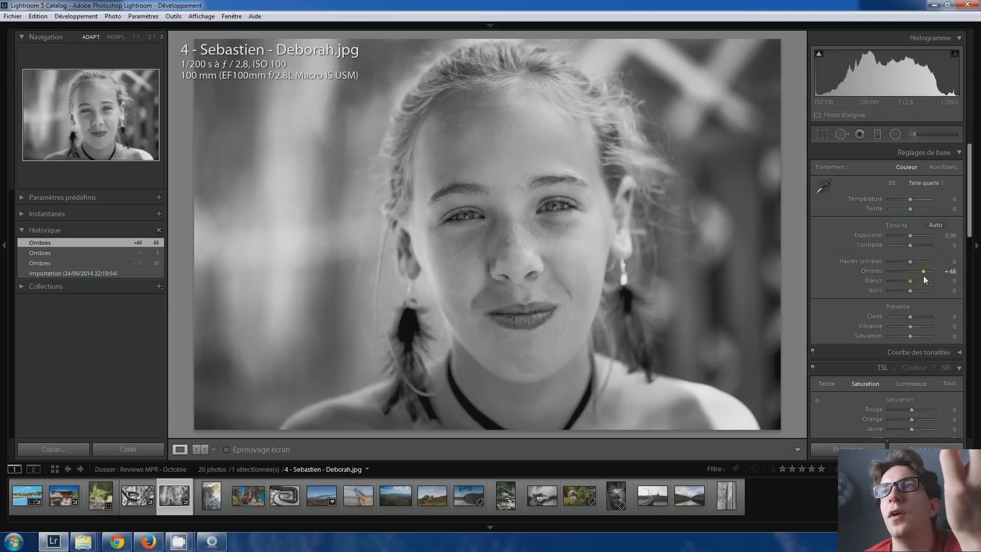
key(Down)
key(Down)
key(Down)
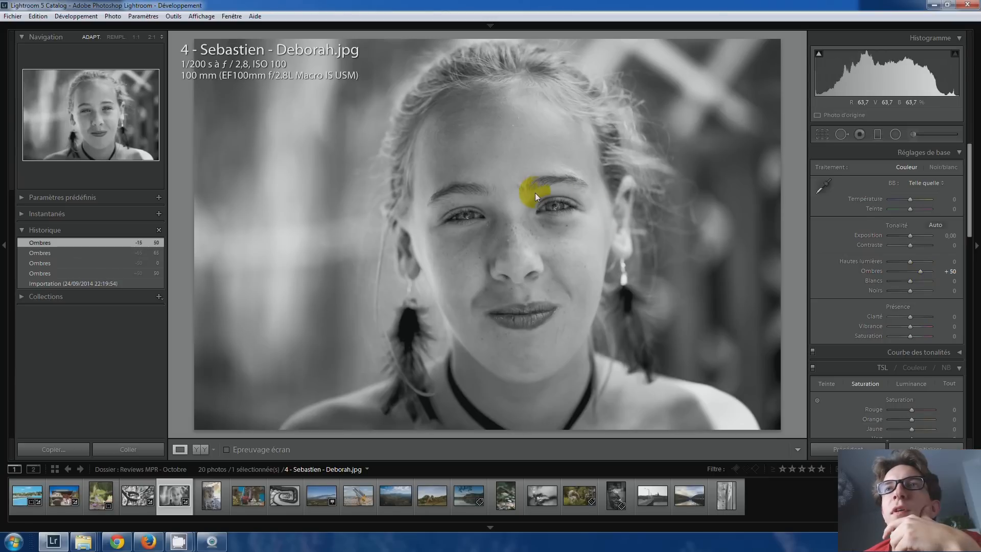
Step: Examine the girl's skin, eyes, nose and mouth at 1:1 magnification for small blemishes
click(521, 243)
drag(314, 262, 403, 80)
click(515, 255)
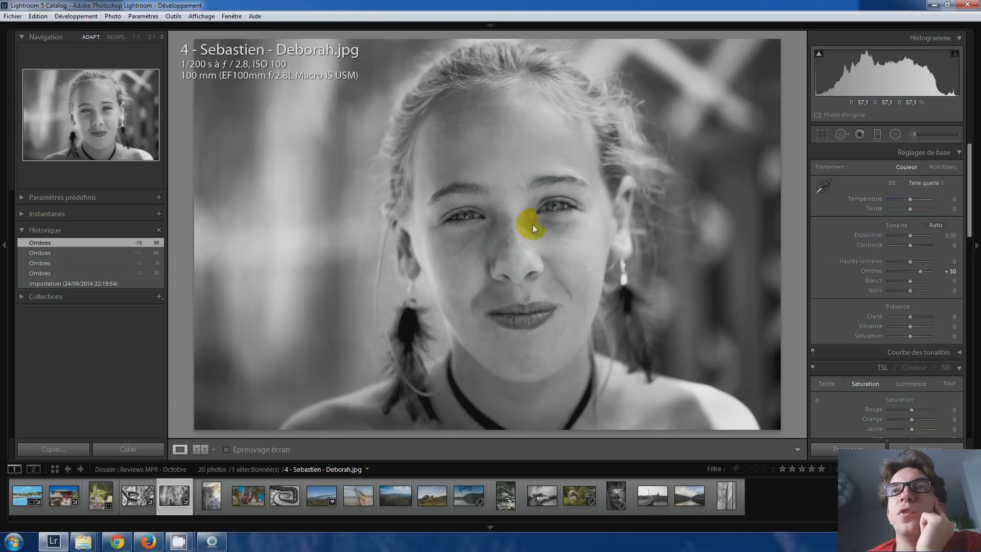
click(581, 269)
drag(575, 213, 580, 277)
drag(420, 240, 391, 167)
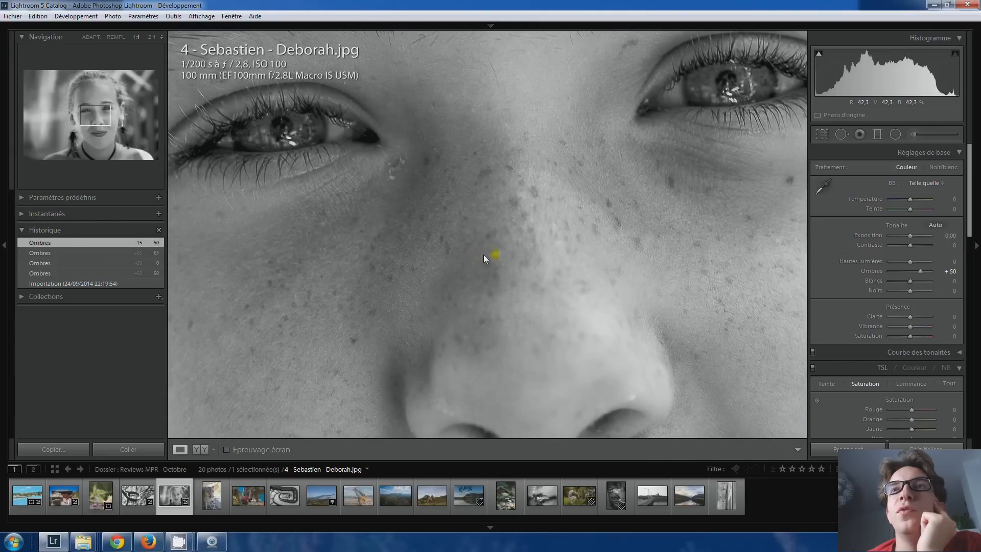
drag(490, 265, 544, 189)
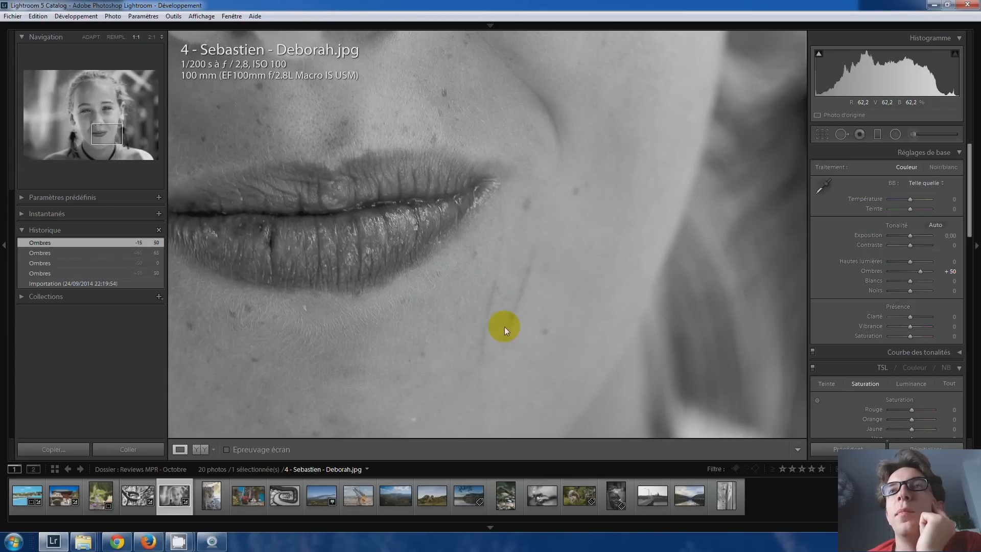
drag(505, 248, 493, 392)
drag(480, 229, 483, 501)
mouse_move(410, 173)
mouse_down()
mouse_move(455, 425)
mouse_move(510, 277)
mouse_up()
mouse_move(382, 158)
mouse_down()
mouse_move(436, 256)
mouse_move(458, 335)
mouse_up()
click(458, 333)
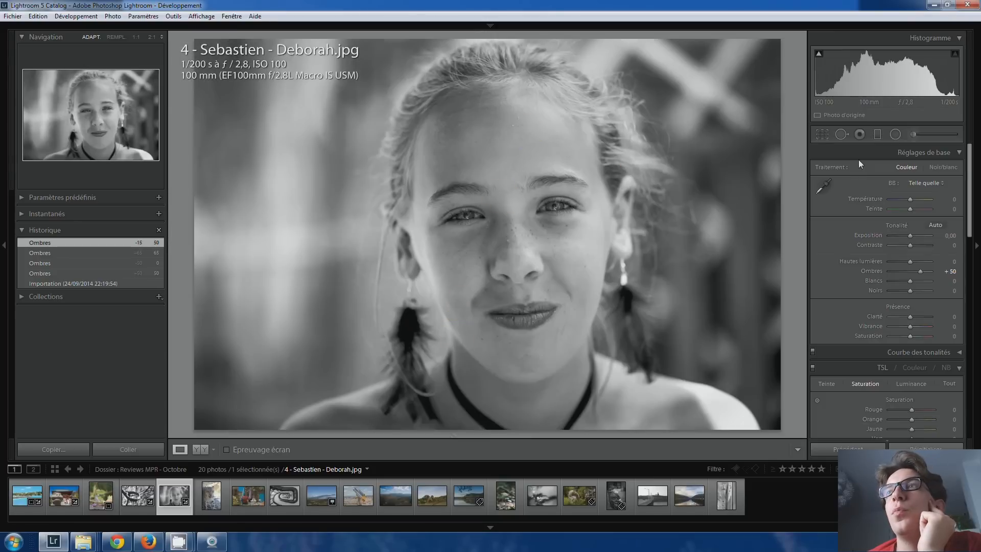
Step: Heal two blemishes on the forehead and one on the bridge of the nose with spot removal at size 46
click(842, 133)
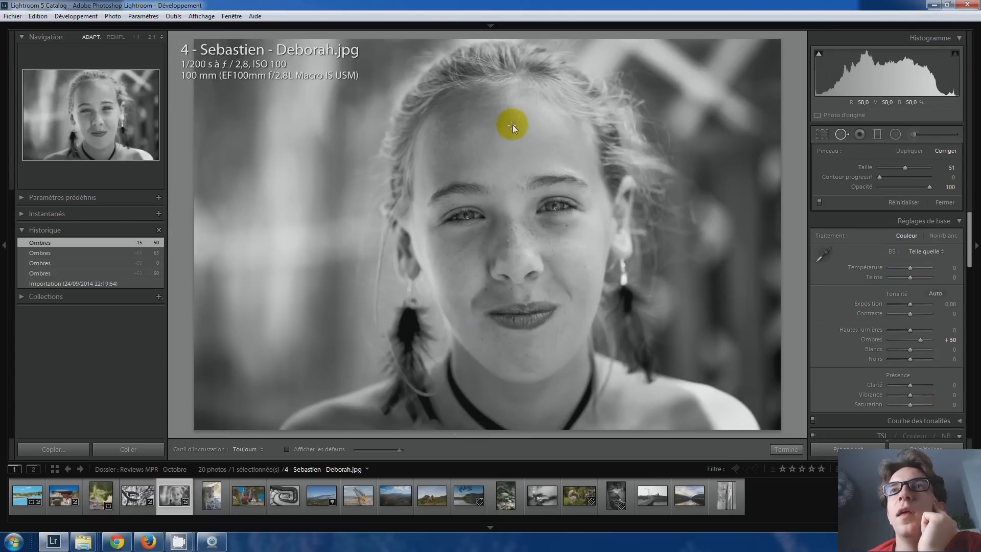
key(z)
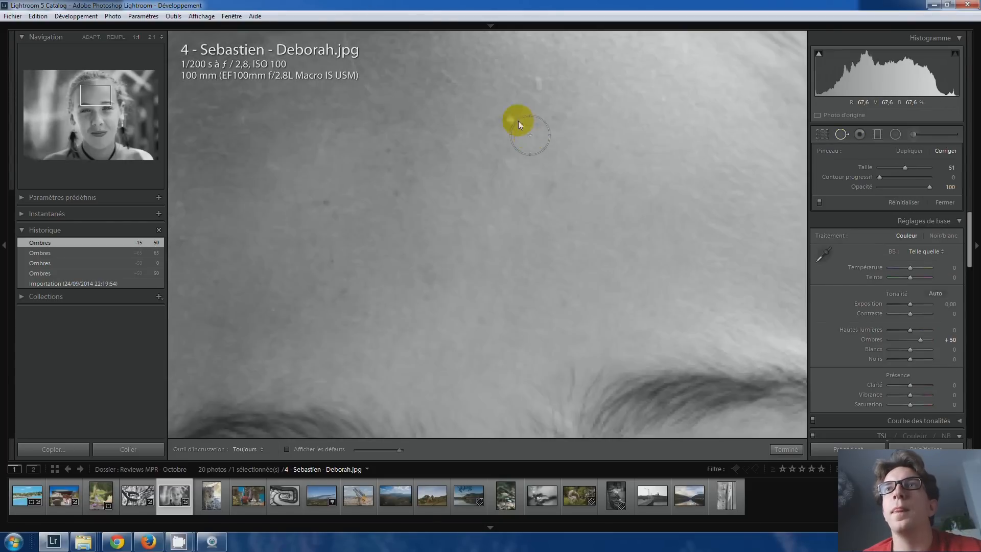
scroll(510, 117, down, 1)
click(510, 121)
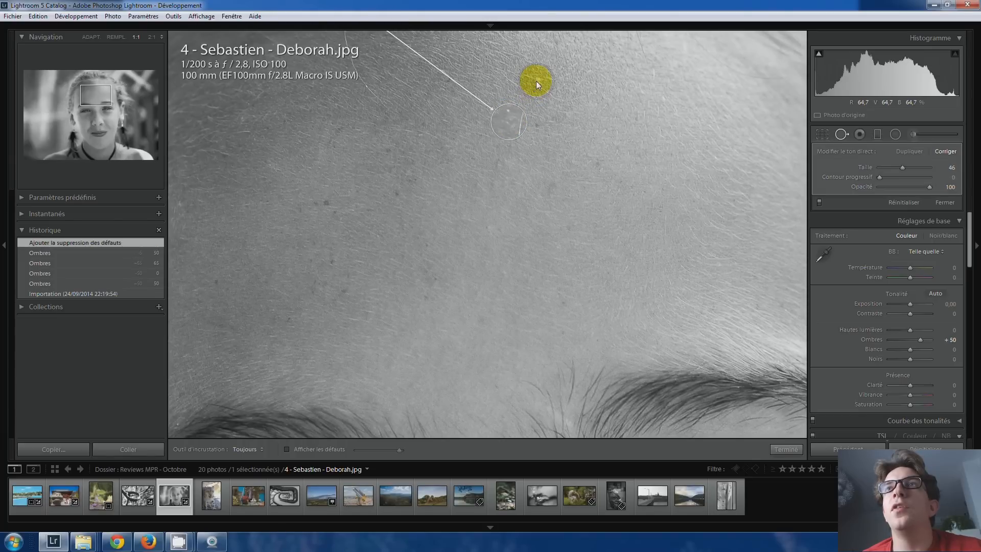
click(535, 81)
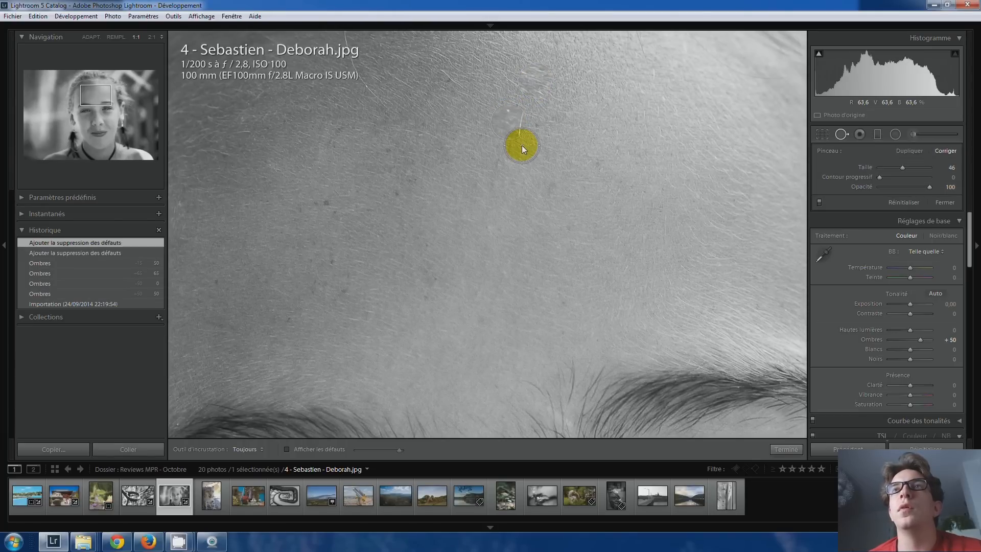
key(z)
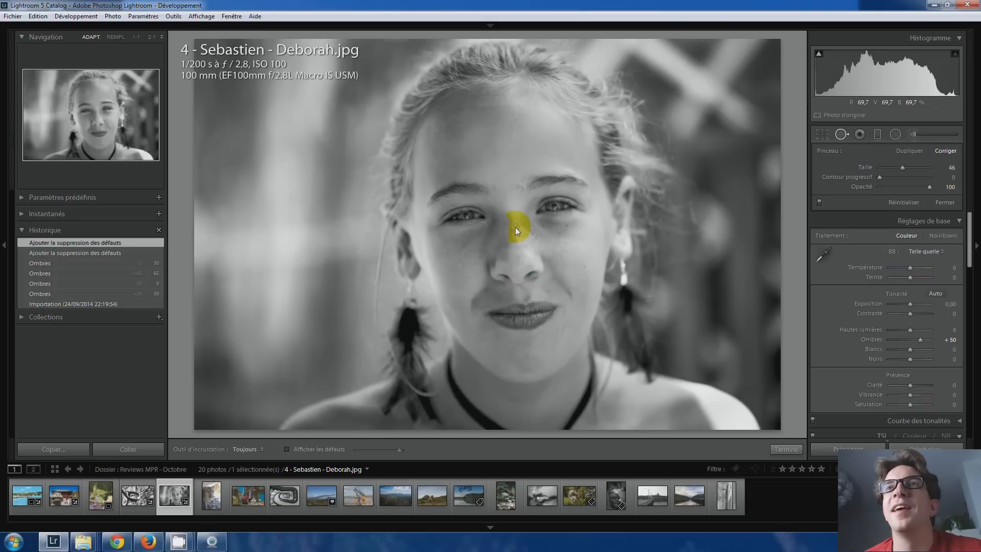
click(507, 240)
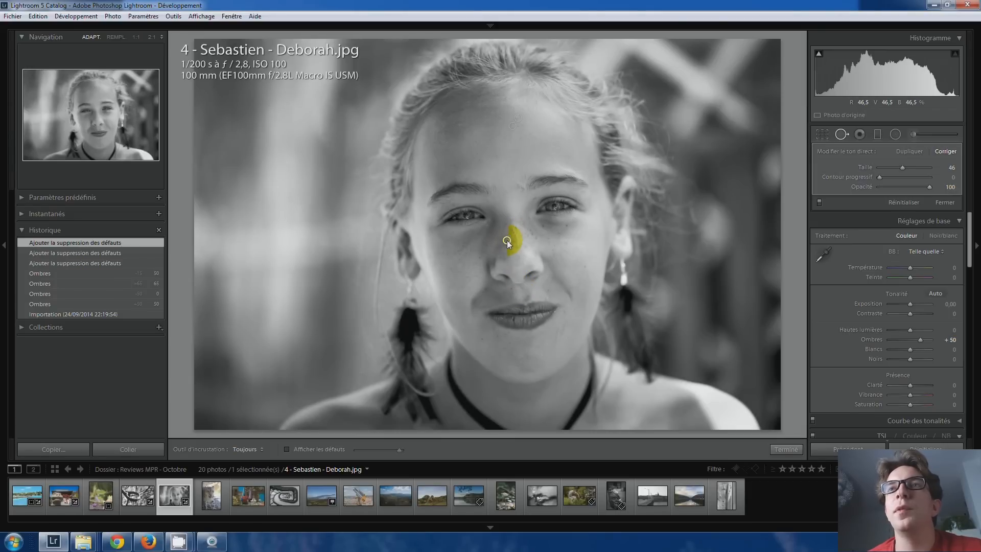
key(q)
key(z)
key(z)
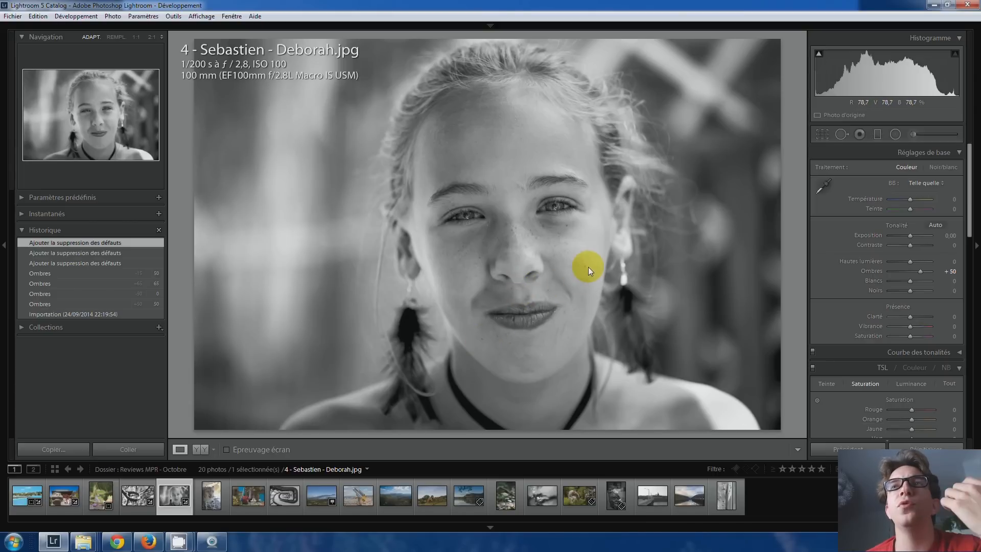
Step: Heal the dark mole under the girl's left eye and a blemish on that cheek with spot removal
click(567, 226)
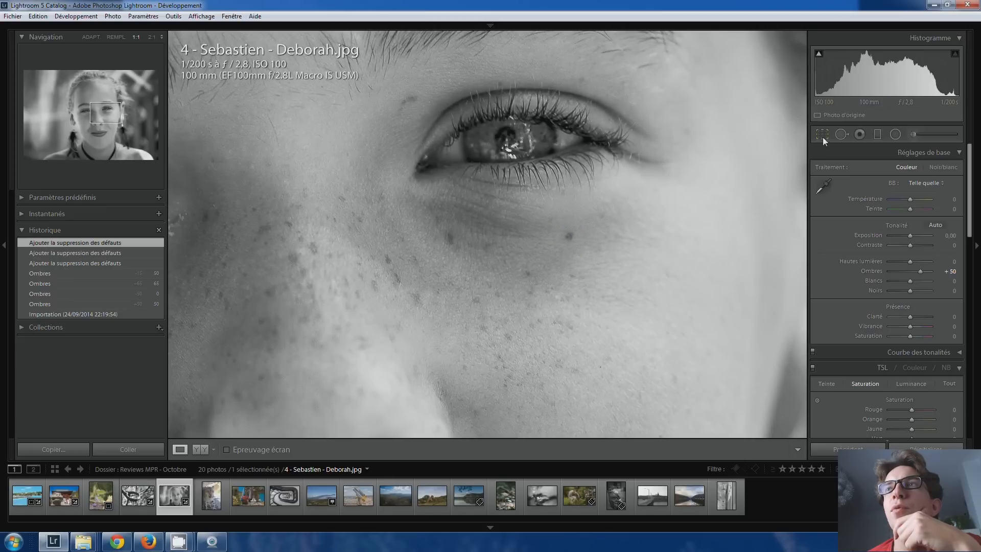
click(840, 134)
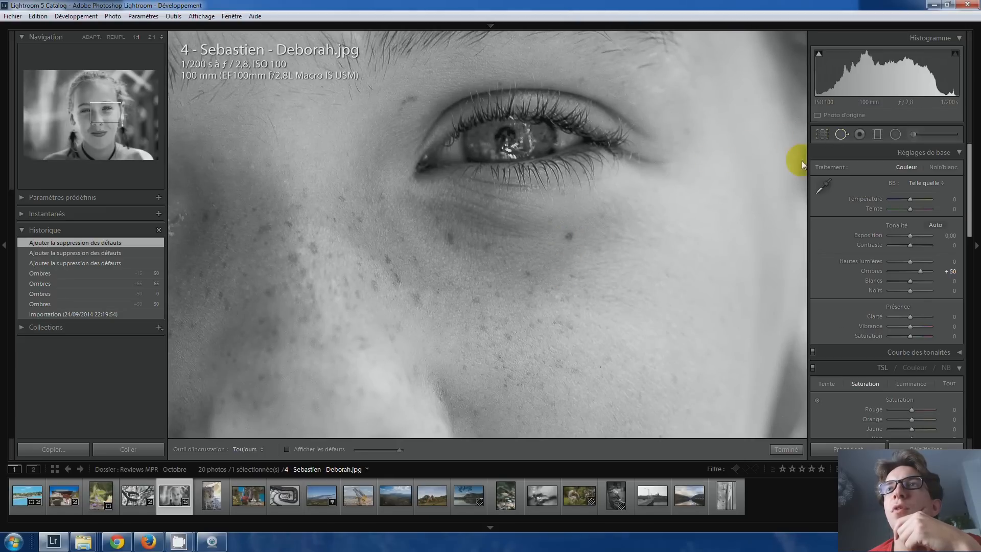
click(568, 234)
drag(605, 353, 745, 188)
click(572, 232)
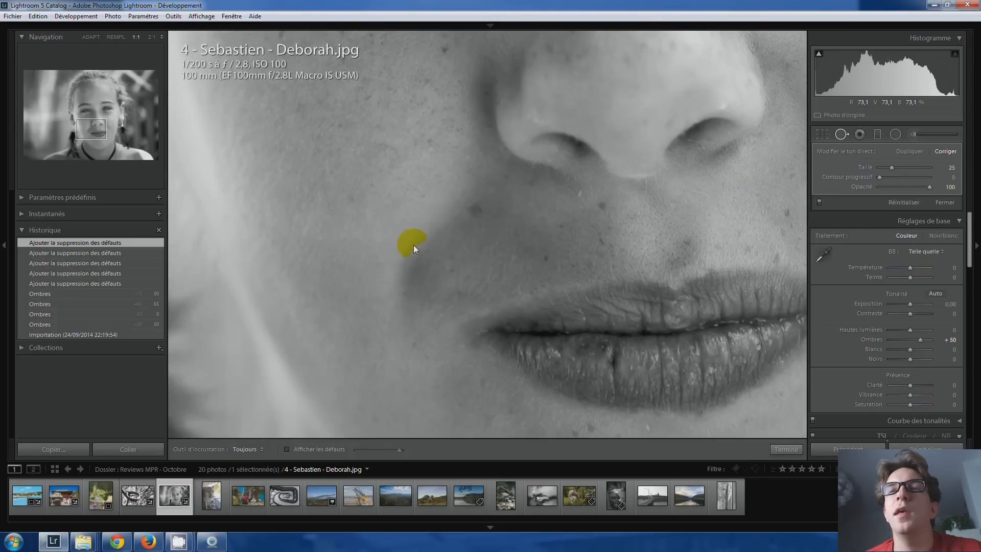
click(413, 244)
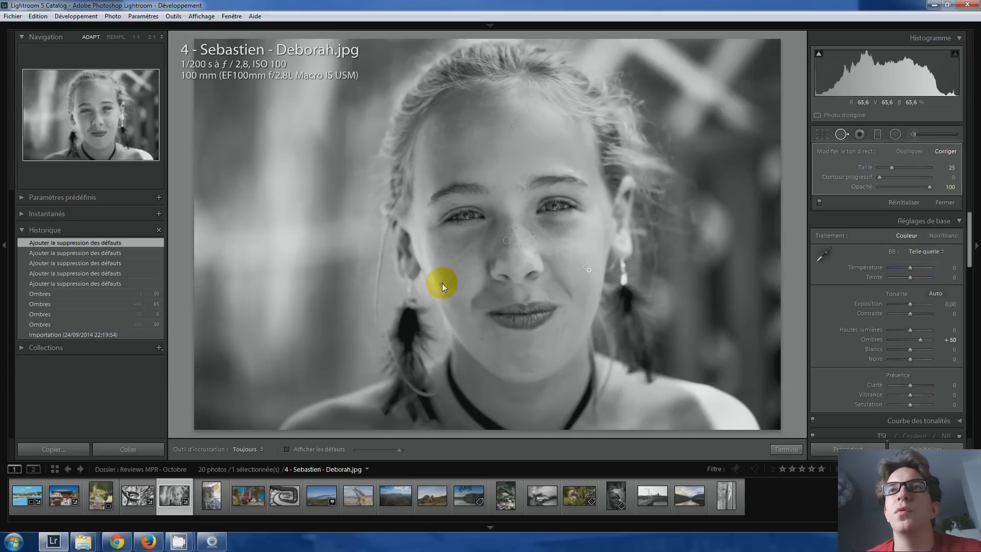
Step: Heal two spots between the nose and the upper lip with spot removal at size 25
drag(481, 339, 475, 297)
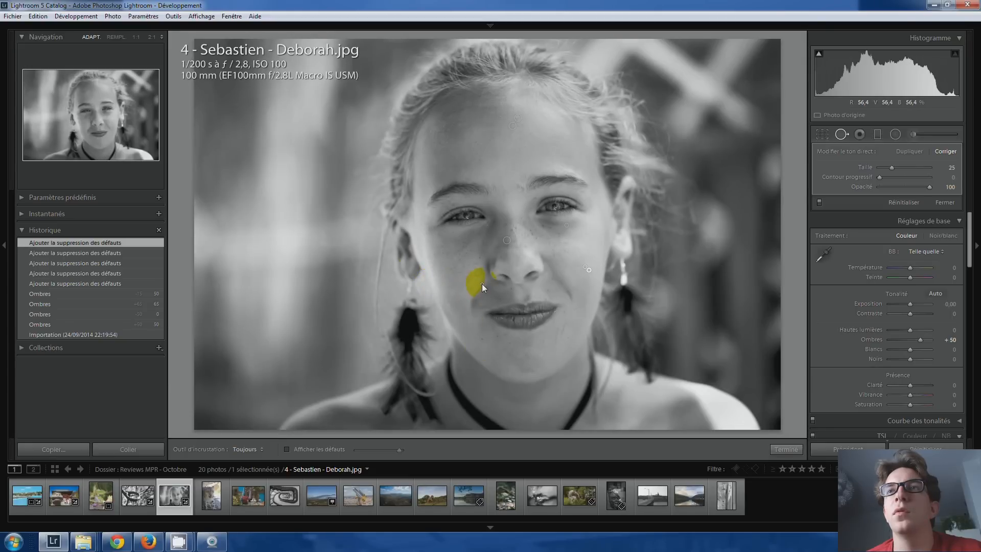
click(507, 287)
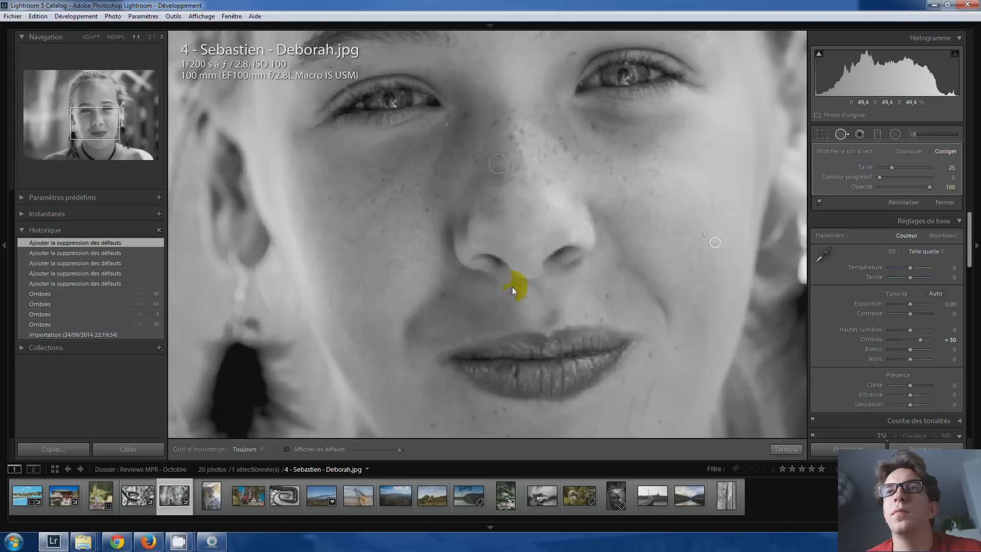
click(508, 295)
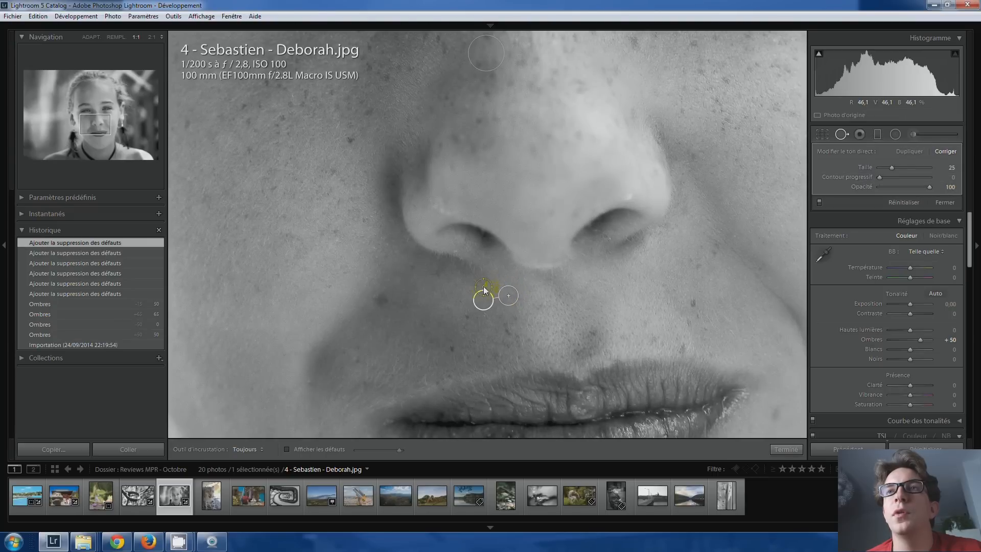
click(483, 286)
key(q)
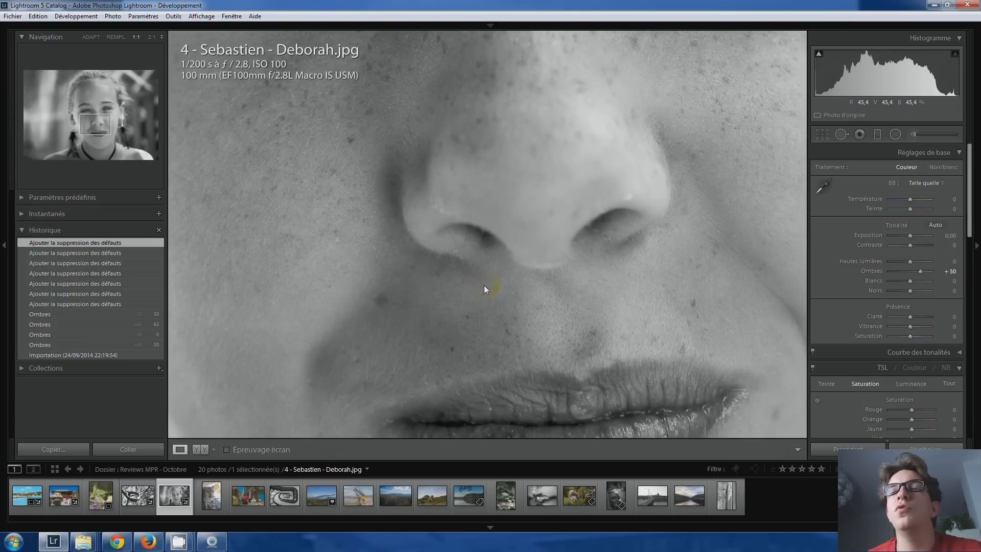
click(484, 285)
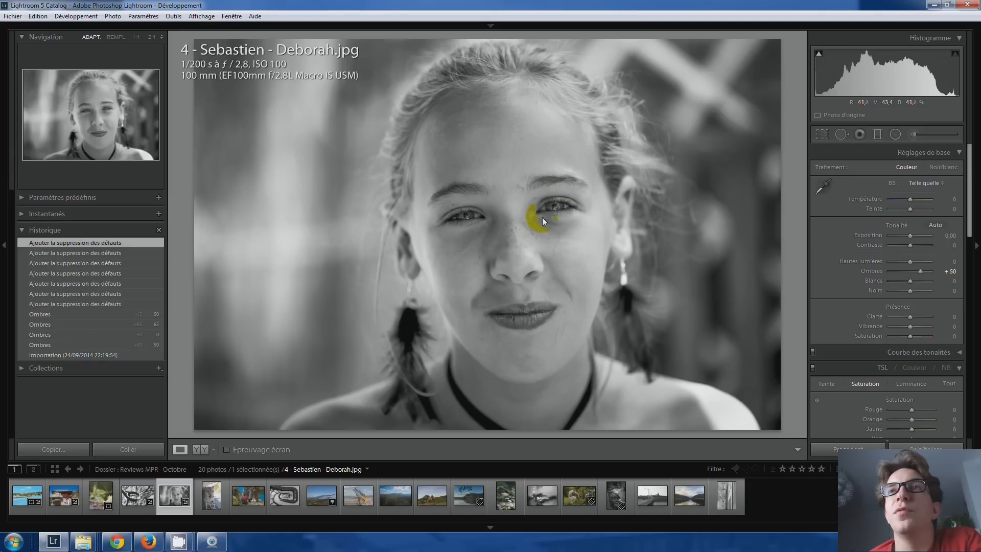
Step: Brighten the white of the girl's left eye on both sides of the iris with the Adjustment Brush at exposure 0.40 and size 3
drag(559, 205, 540, 248)
click(912, 134)
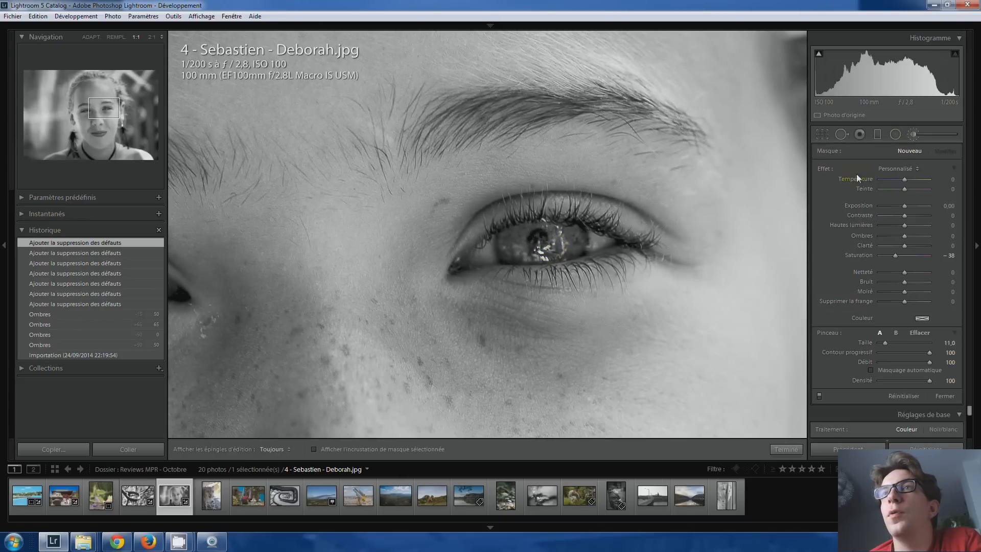
scroll(536, 249, down, 2)
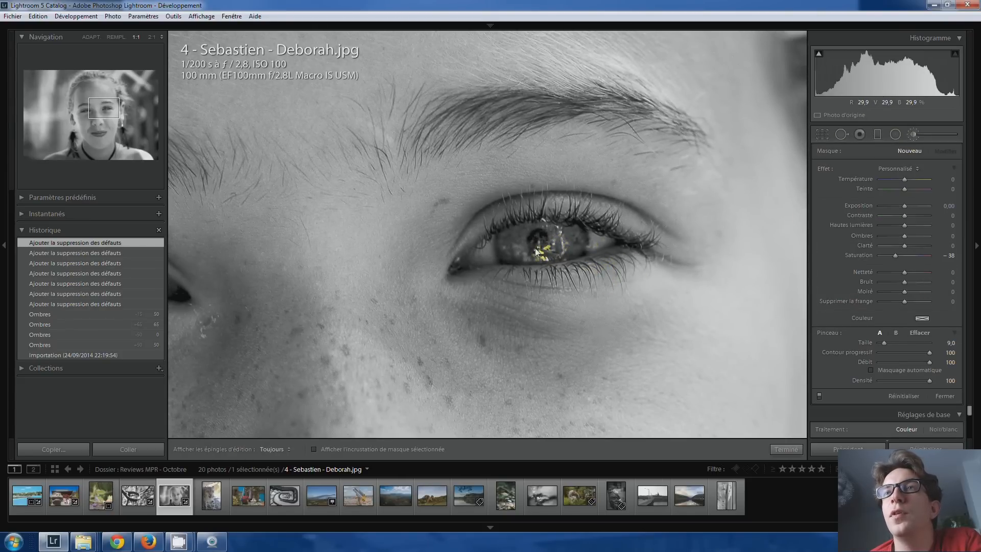
double_click(894, 254)
drag(903, 211, 904, 207)
scroll(628, 249, down, 2)
key(h)
drag(593, 239, 608, 243)
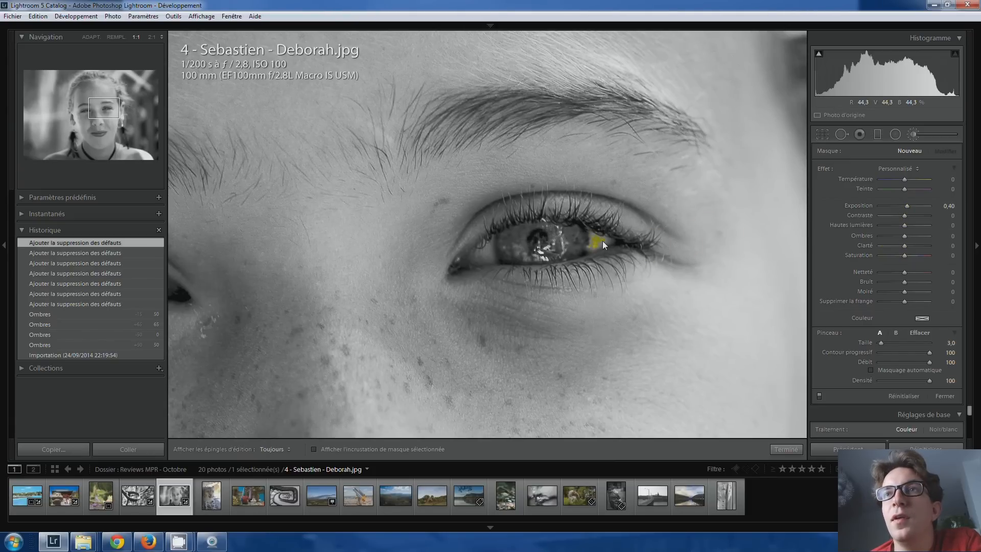
mouse_move(485, 259)
mouse_down()
mouse_move(486, 241)
mouse_move(480, 253)
mouse_up()
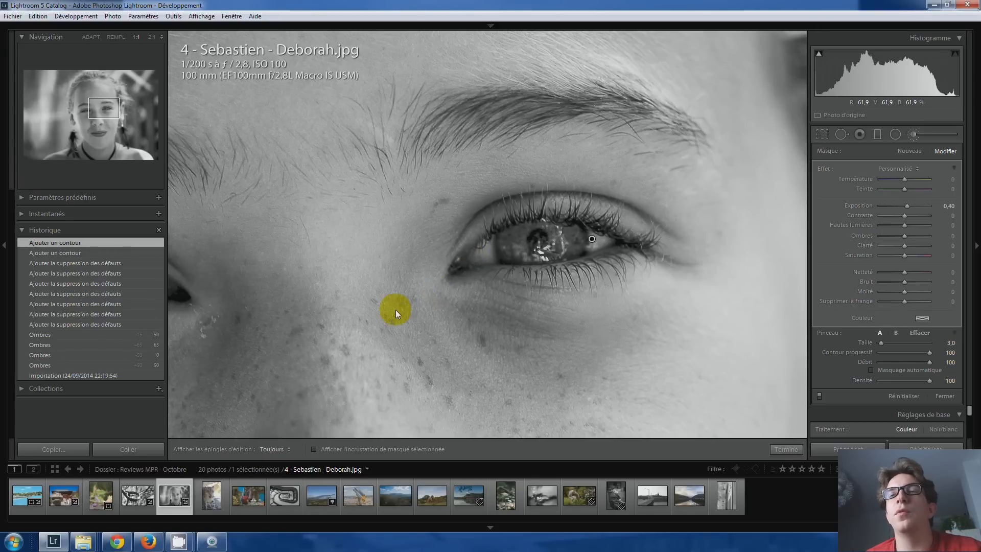
Step: Brush the same exposure 0.40 adjustment over the white of the girl's right eye, then close the Adjustment Brush
key(z)
key(z)
key(z)
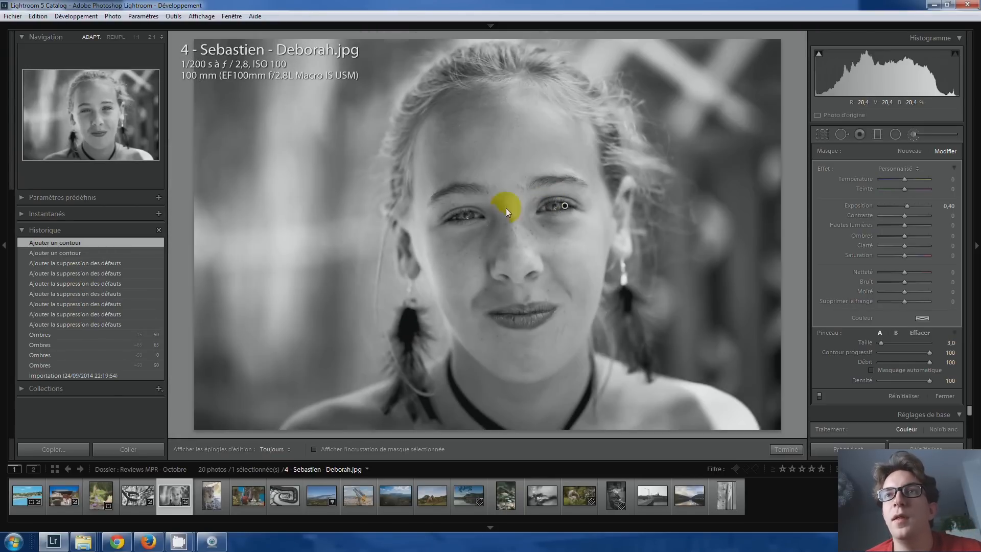
key(z)
key(h)
mouse_move(499, 233)
mouse_down()
mouse_move(514, 231)
mouse_move(504, 225)
mouse_up()
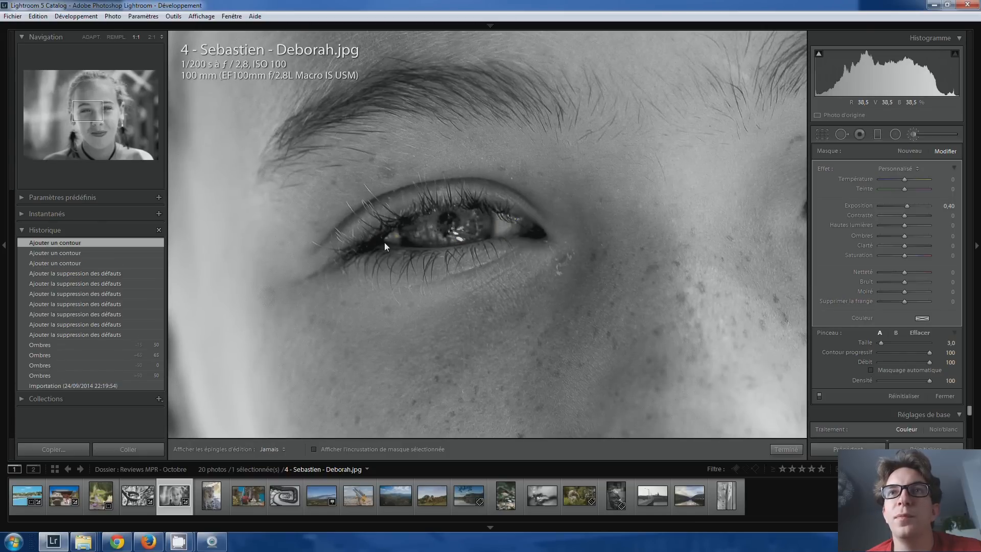
drag(384, 242, 397, 238)
key(z)
key(h)
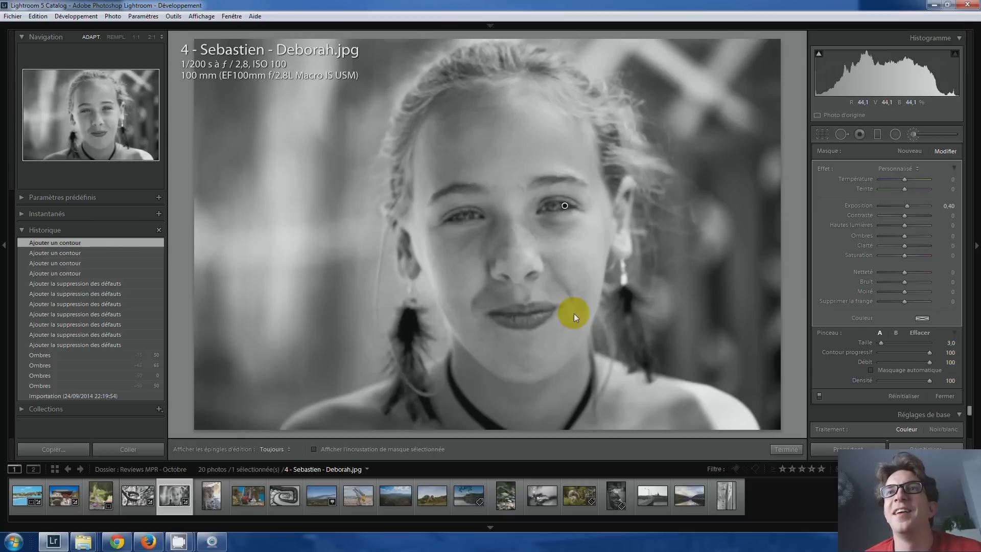
click(915, 134)
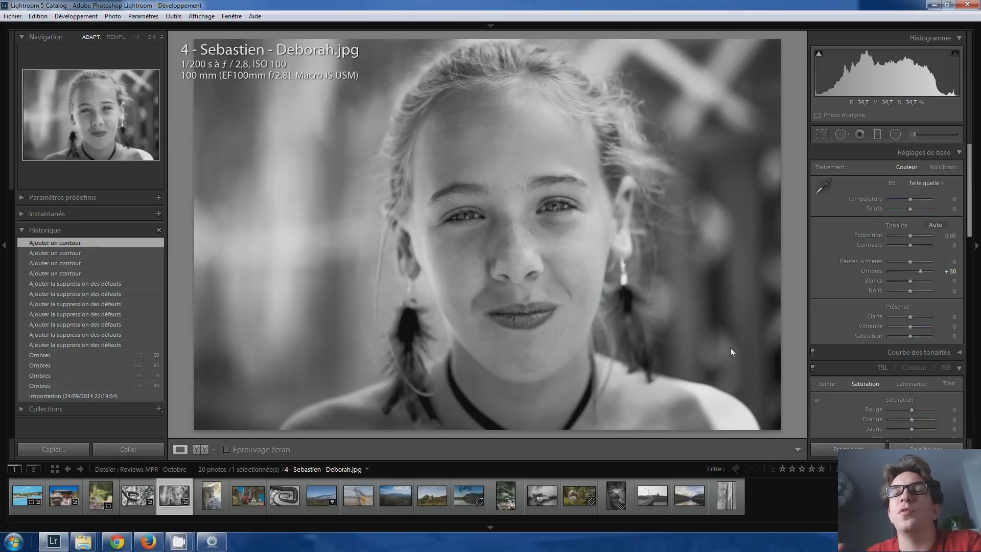
click(372, 120)
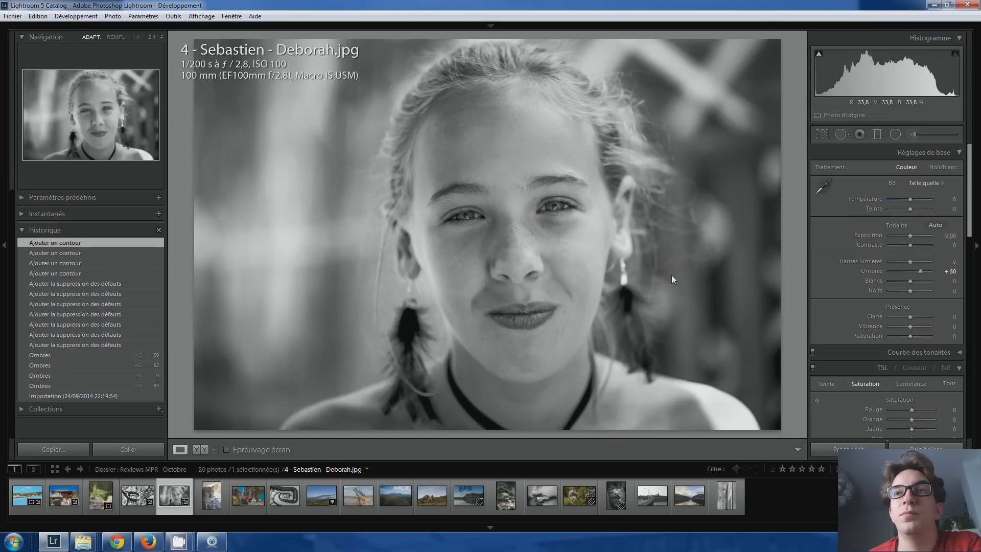
Step: Open the snow leopard photo and examine the background and the animal's head at 1:1 magnification
click(216, 501)
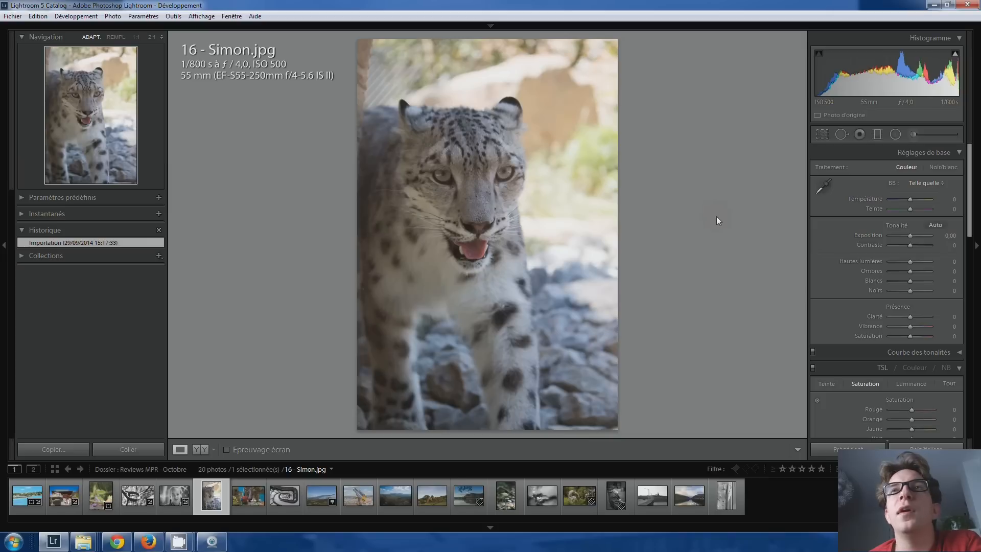
click(401, 78)
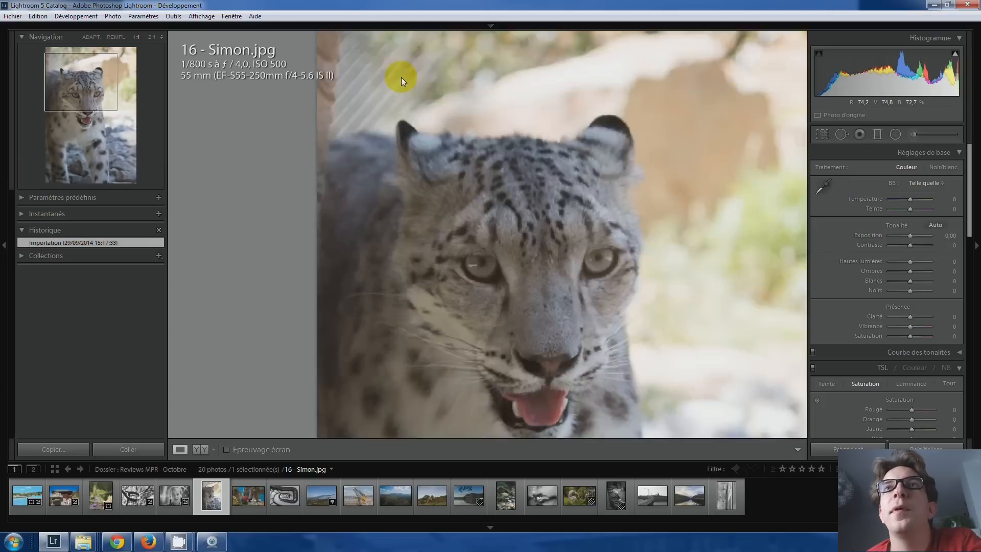
drag(353, 131, 475, 210)
click(435, 186)
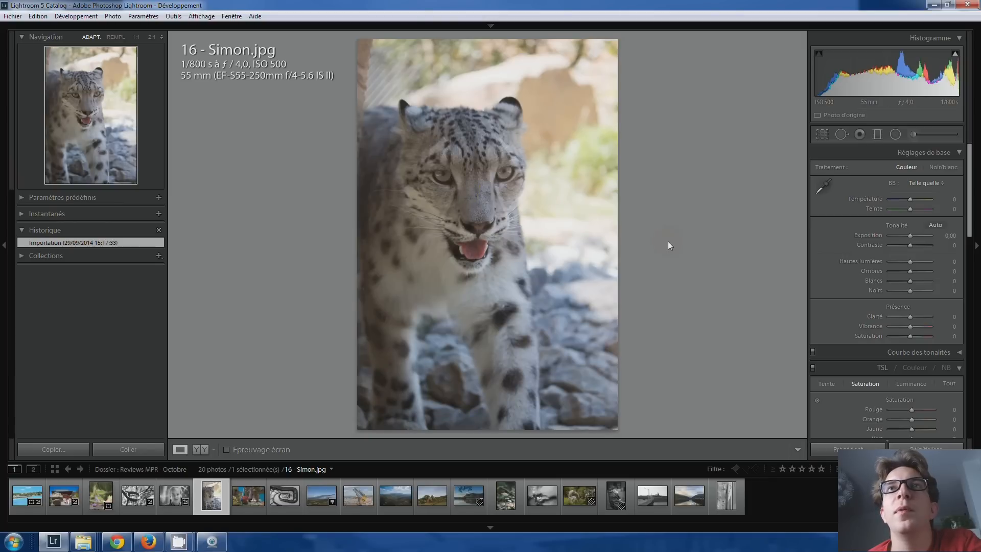
click(479, 258)
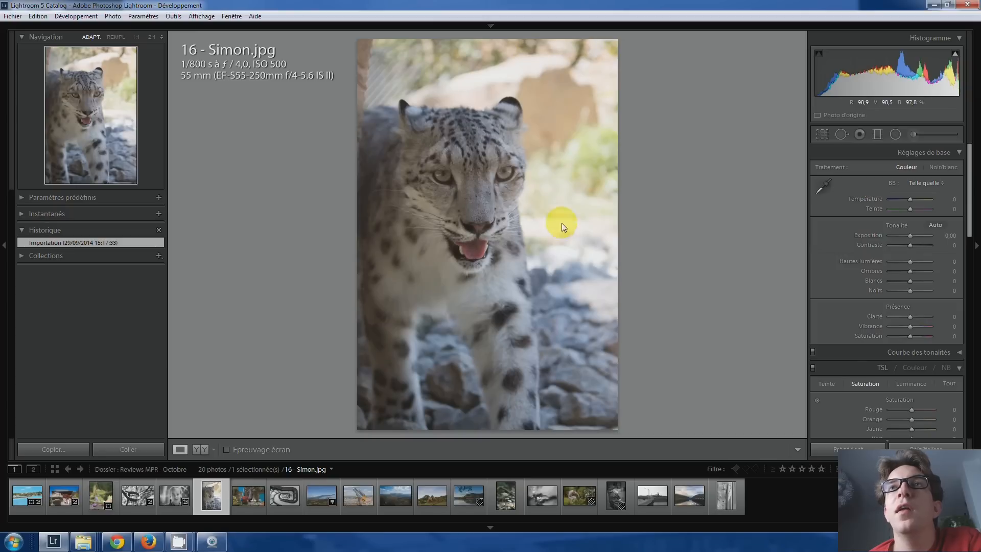
Step: Set the leopard photo's Shadows to +60 and its Blacks to -55
drag(909, 271, 921, 270)
key(Down)
key(Down)
drag(912, 276, 916, 276)
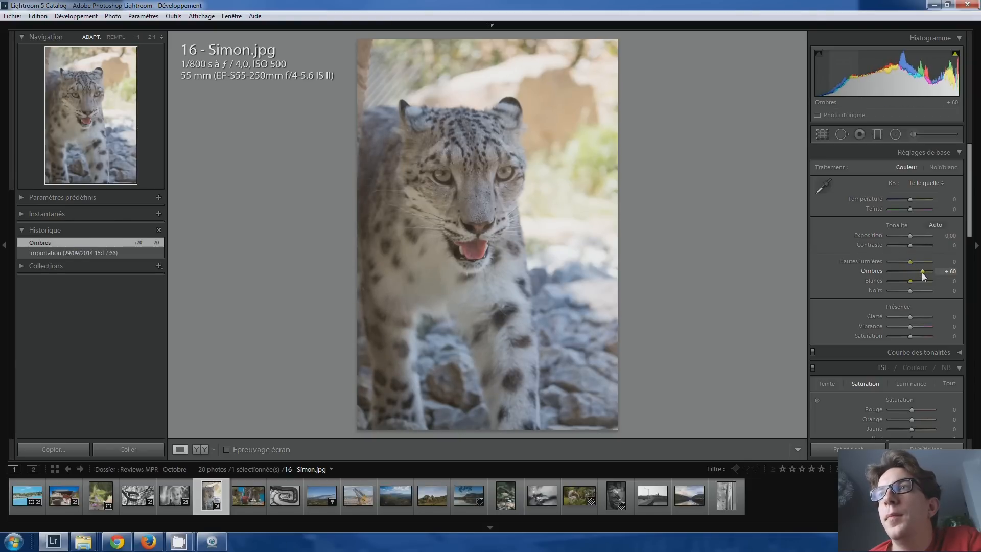
key(Down)
key(Down)
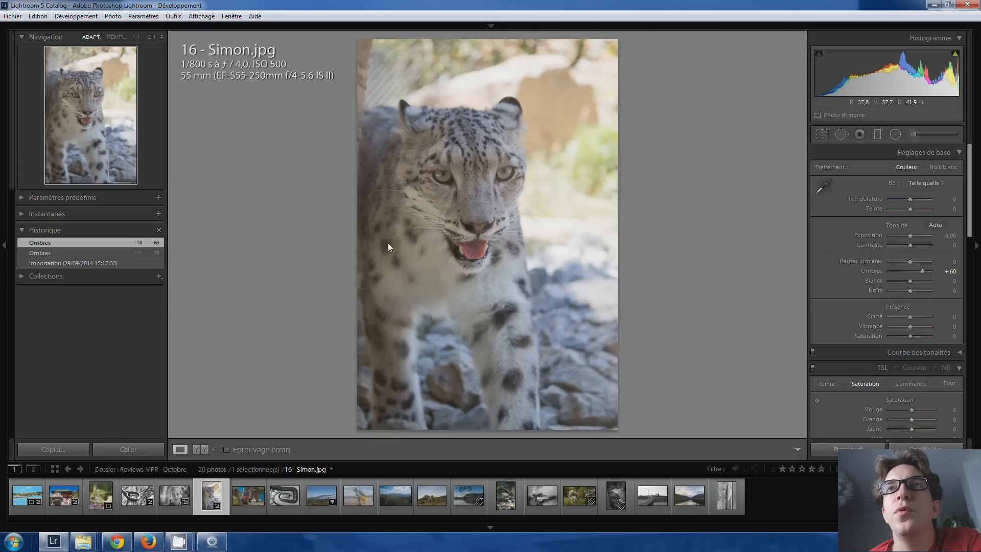
scroll(907, 290, down, 10)
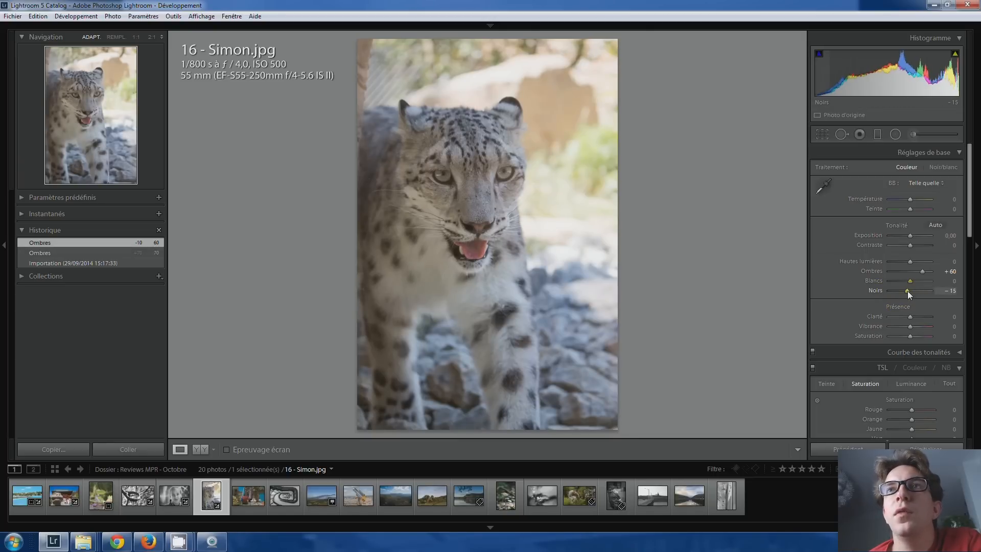
scroll(907, 290, down, 1)
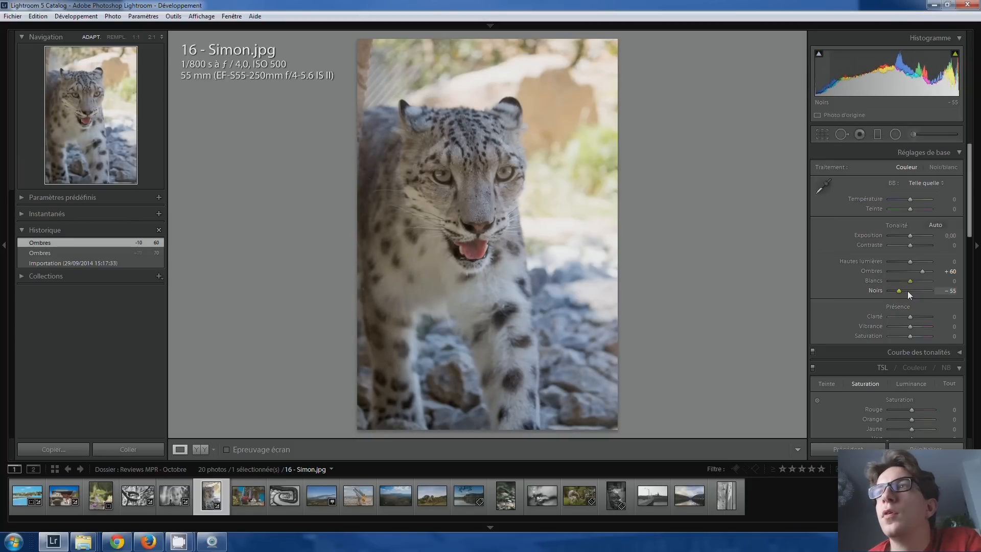
Step: Darken the bright background around the leopard's head with the Adjustment Brush at exposure -0.60 and size 24
click(914, 133)
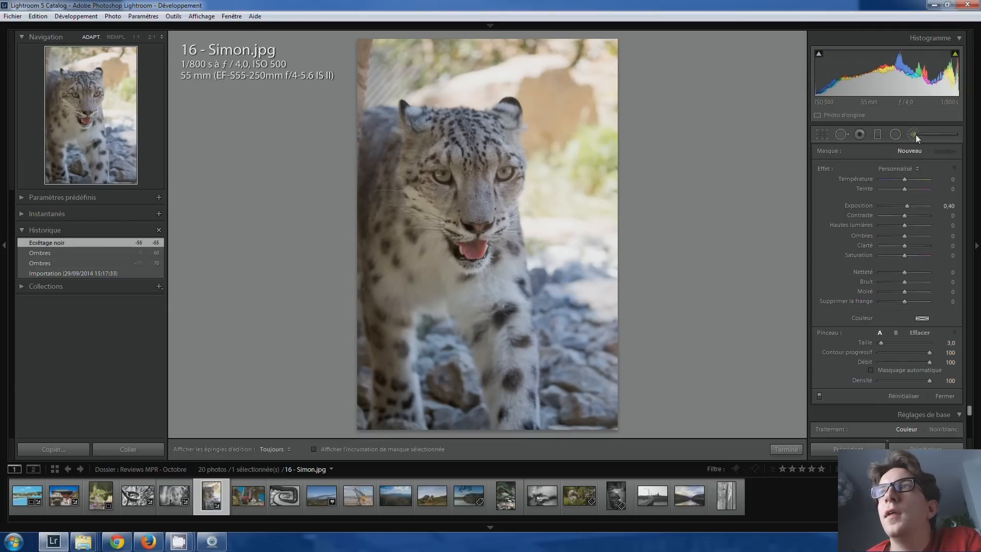
double_click(909, 207)
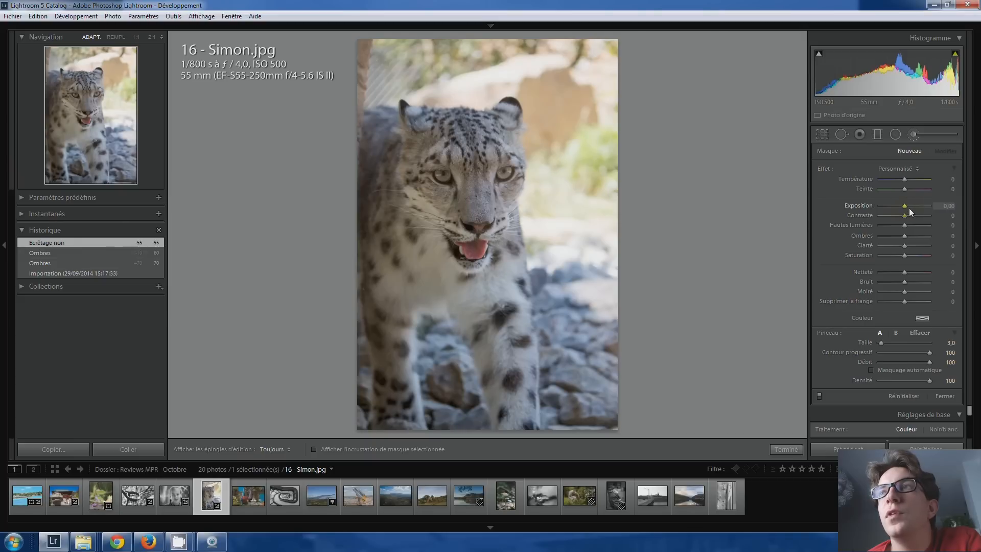
drag(906, 207, 903, 207)
scroll(586, 93, up, 5)
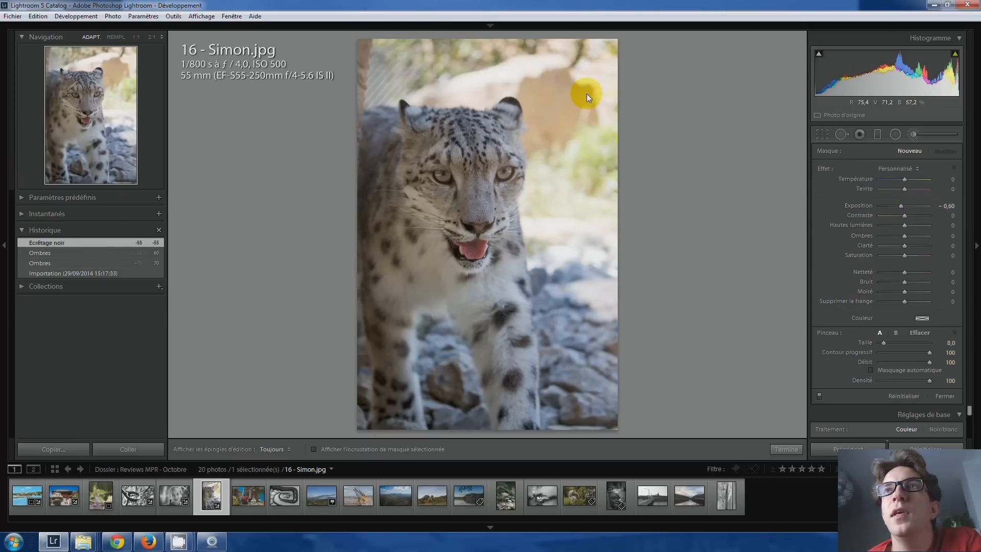
scroll(587, 93, up, 2)
key(h)
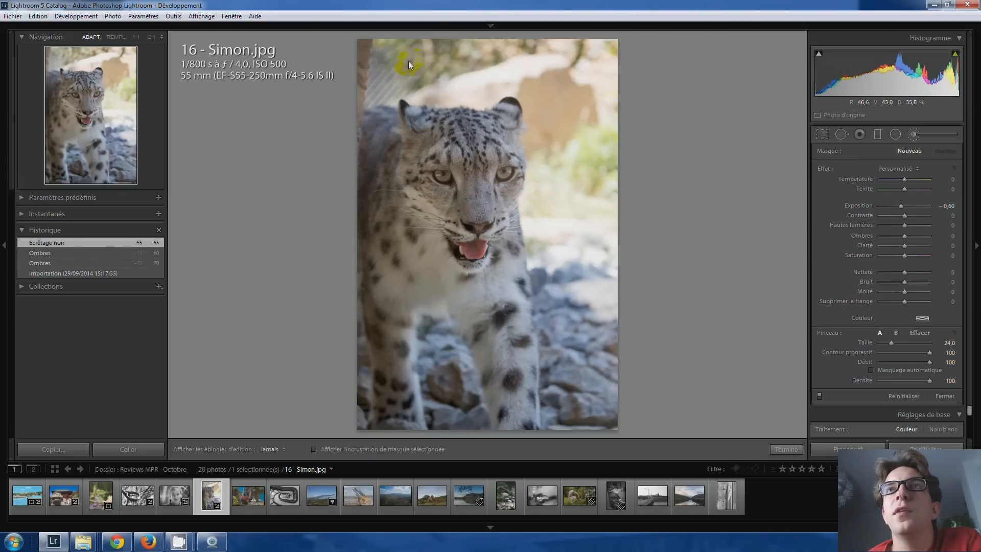
mouse_move(572, 41)
mouse_down()
mouse_move(592, 79)
mouse_move(602, 191)
mouse_up()
mouse_move(591, 253)
mouse_down()
mouse_move(617, 305)
mouse_move(587, 132)
mouse_up()
drag(437, 54, 422, 50)
key(h)
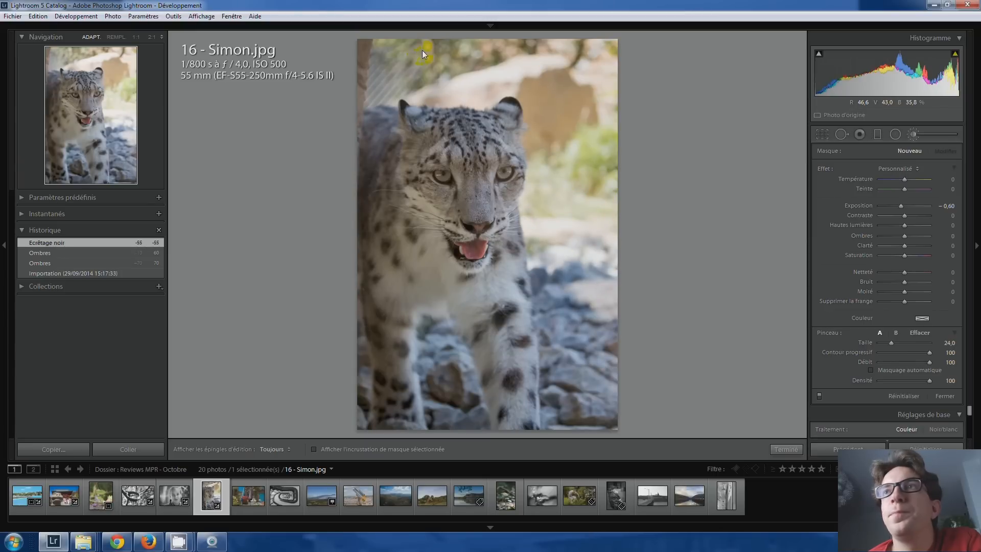
Step: Brush a new exposure 0.32 mask over the leopard's face, body and legs, then compare the photo with its state before the brushing
click(913, 151)
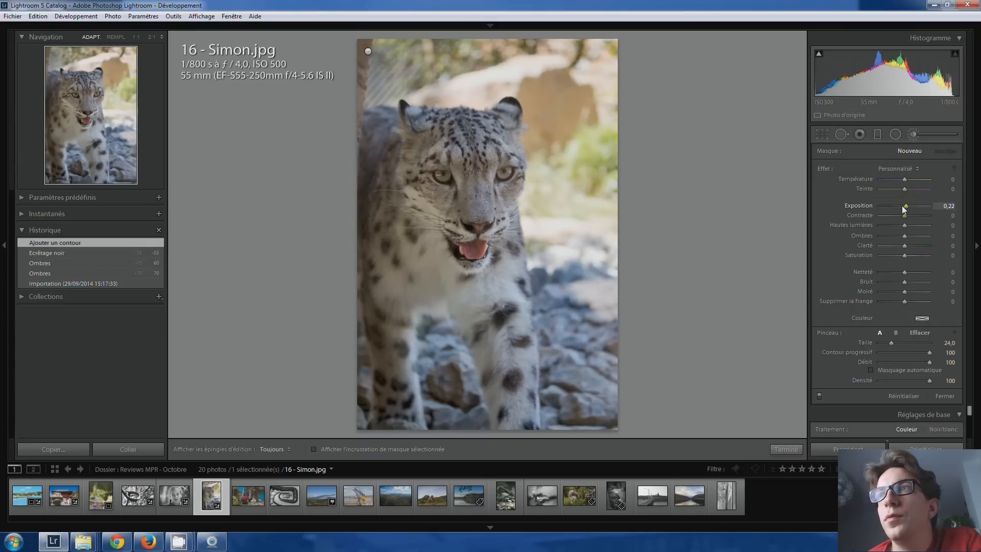
mouse_move(442, 177)
mouse_down()
mouse_move(460, 157)
mouse_move(439, 203)
mouse_move(473, 147)
mouse_up()
drag(489, 200, 422, 255)
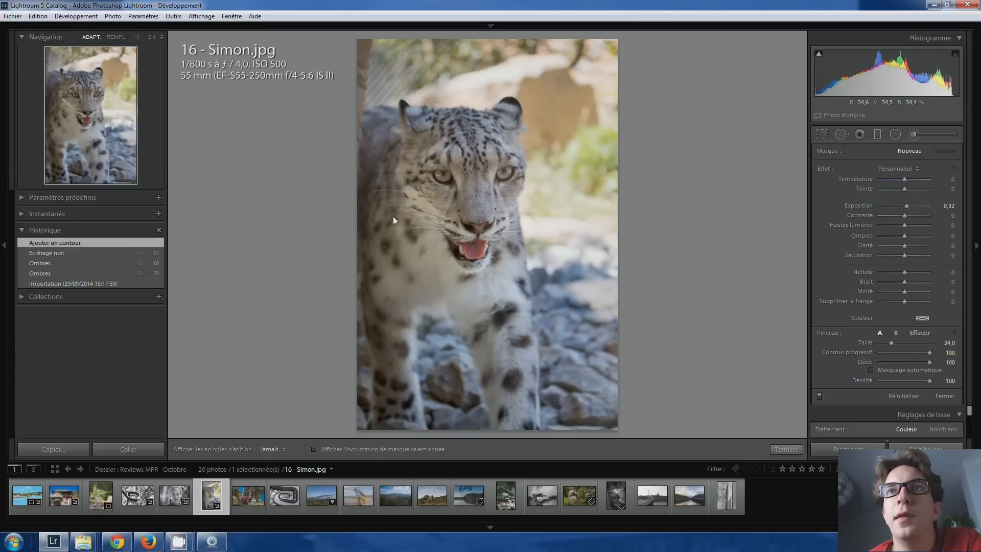
drag(392, 293, 388, 373)
scroll(388, 318, down, 3)
mouse_move(455, 263)
mouse_down()
mouse_move(469, 249)
mouse_move(510, 373)
mouse_move(504, 364)
mouse_up()
key(h)
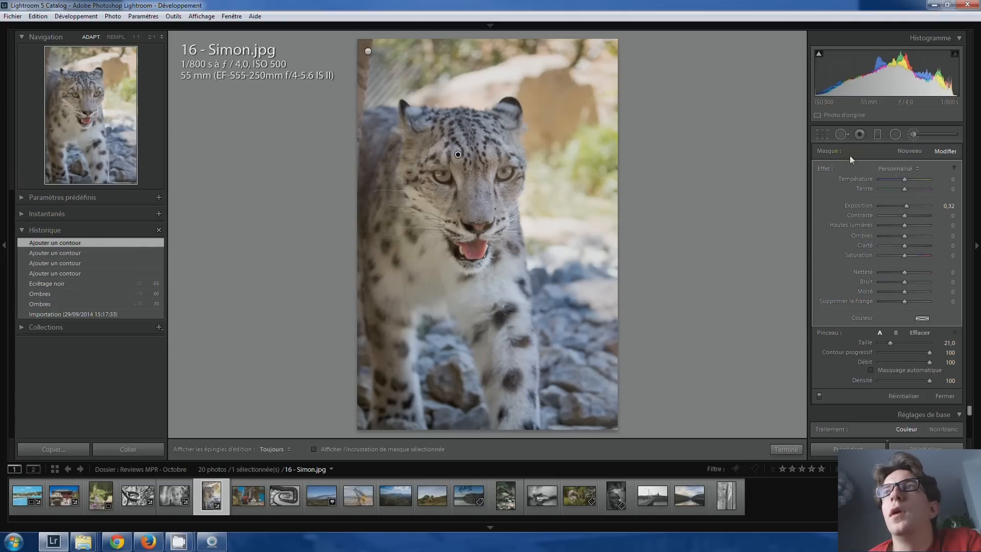
click(914, 135)
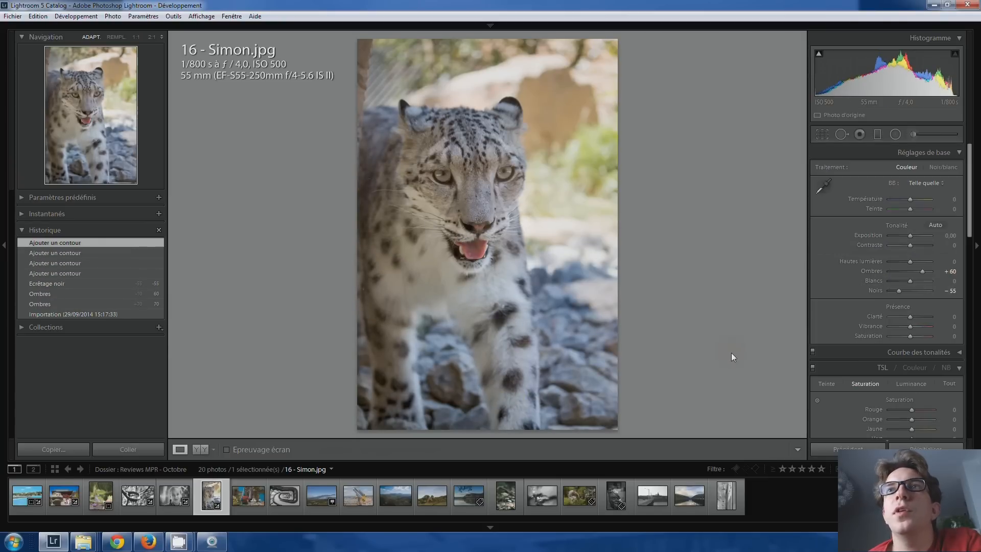
click(72, 283)
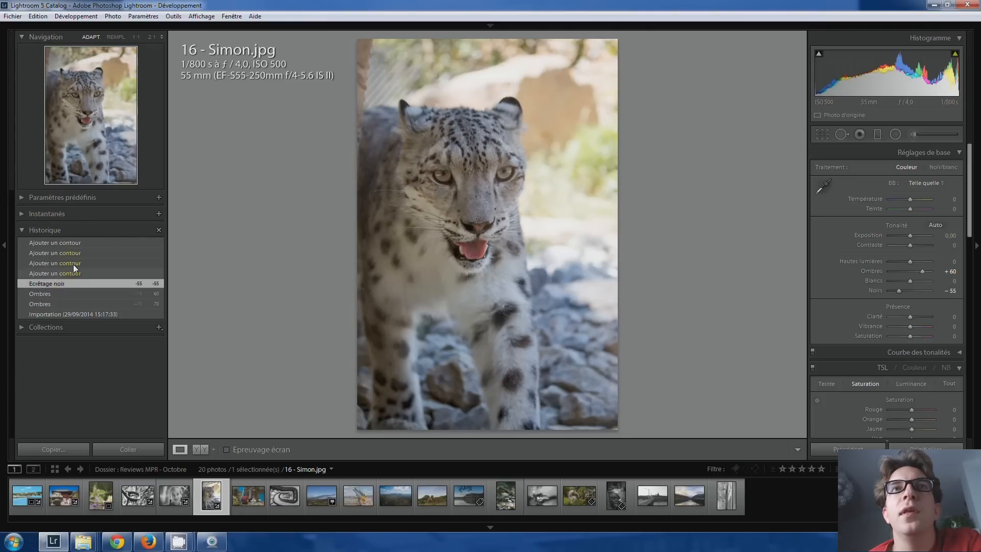
click(81, 244)
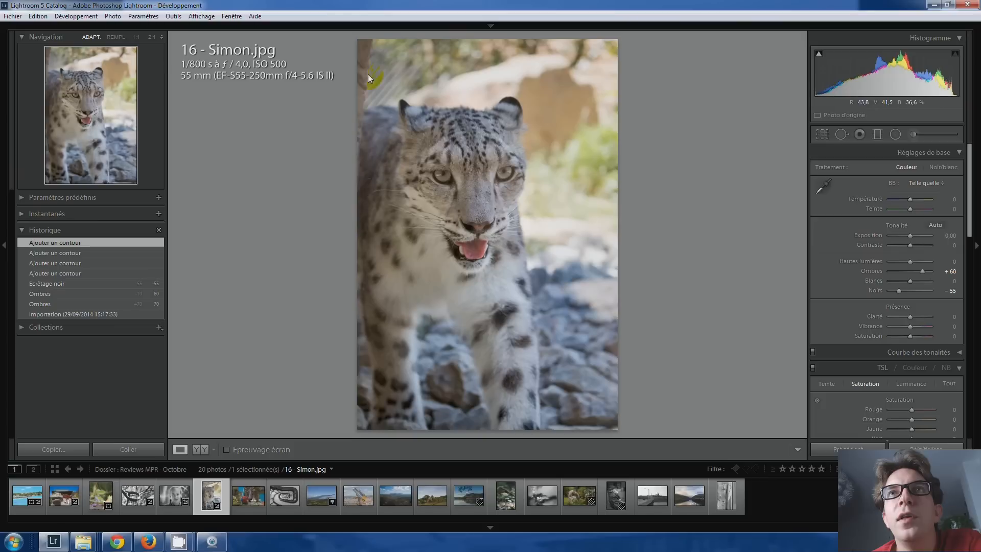
Step: Try a slightly tighter crop at the original aspect ratio that trims the trunk along the leopard photo's left and upper edges
click(823, 134)
drag(357, 38, 362, 46)
key(Return)
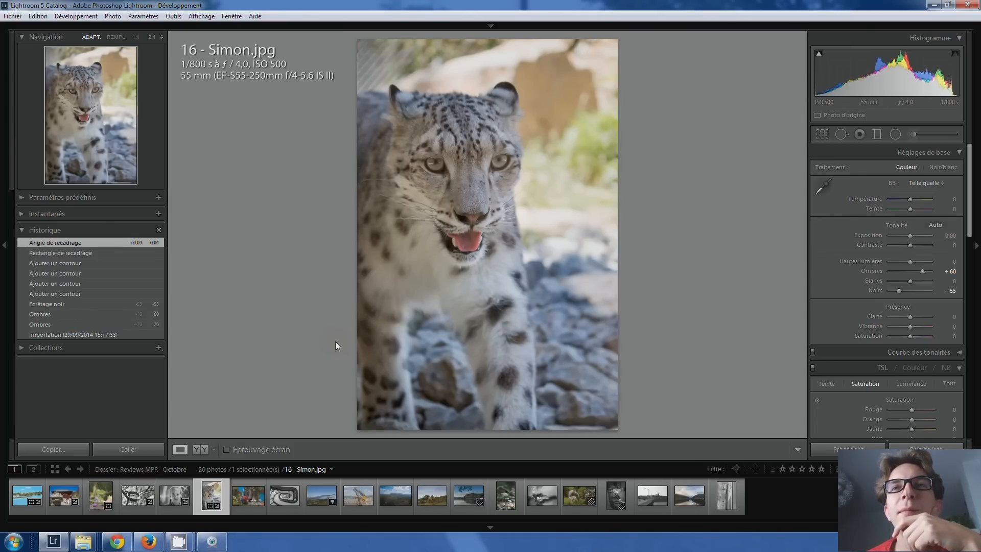
click(821, 134)
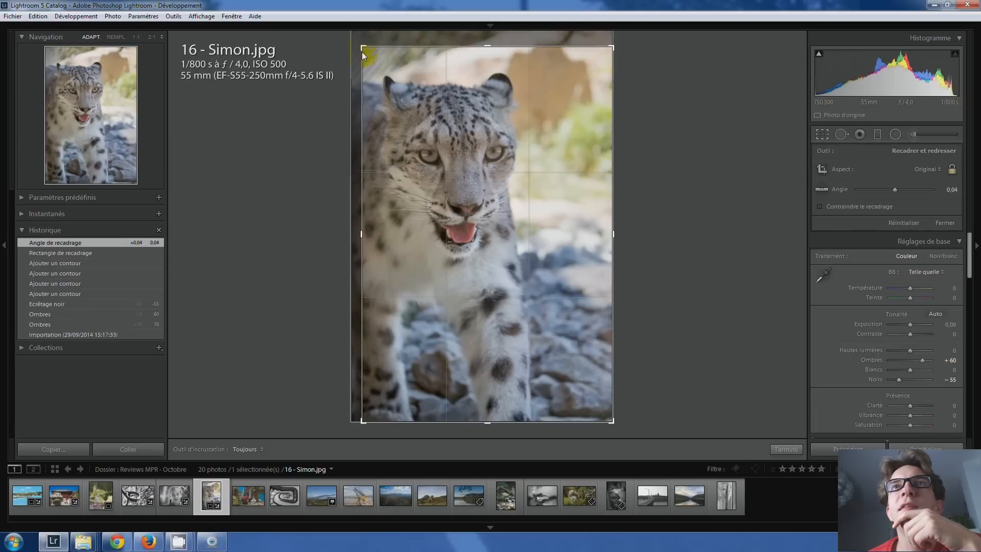
key(r)
click(362, 47)
click(532, 159)
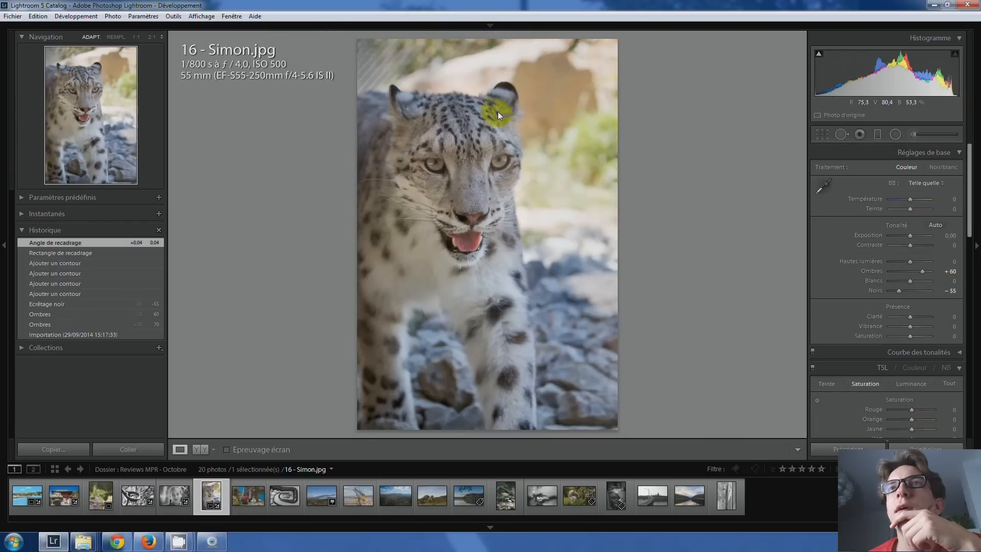
Step: Extend the leopard photo's crop back out to the full frame and apply it
click(817, 136)
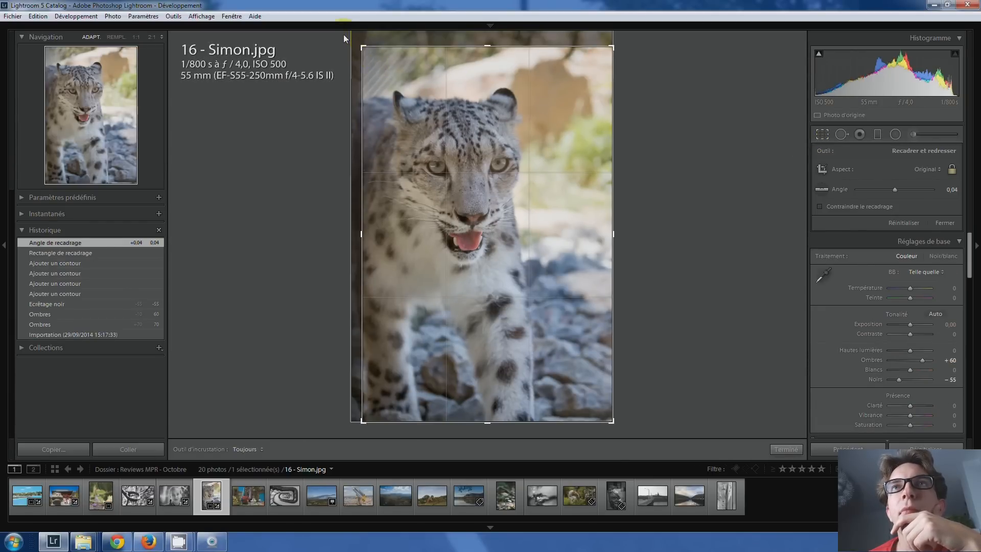
drag(435, 90, 541, 231)
click(603, 409)
drag(605, 410, 557, 219)
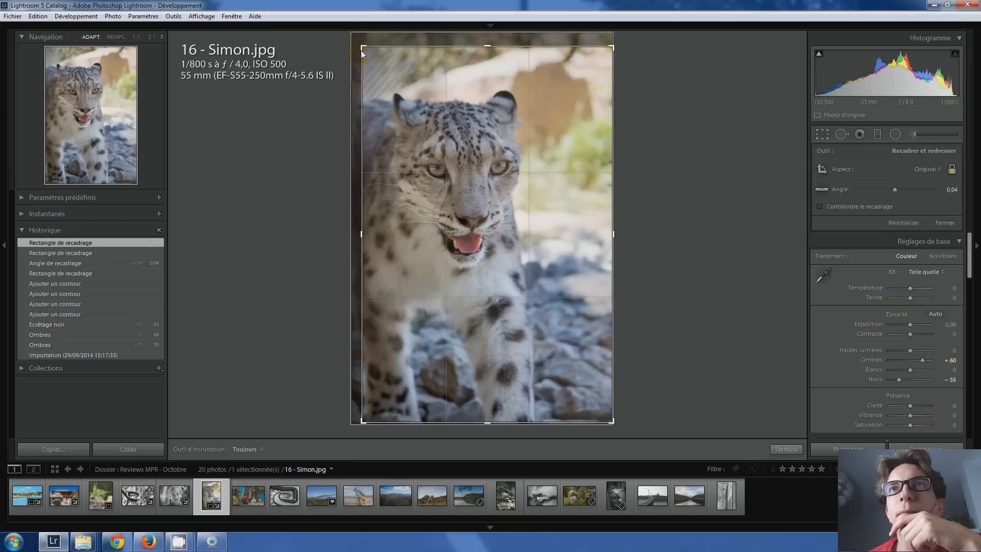
drag(361, 50, 325, 16)
double_click(544, 319)
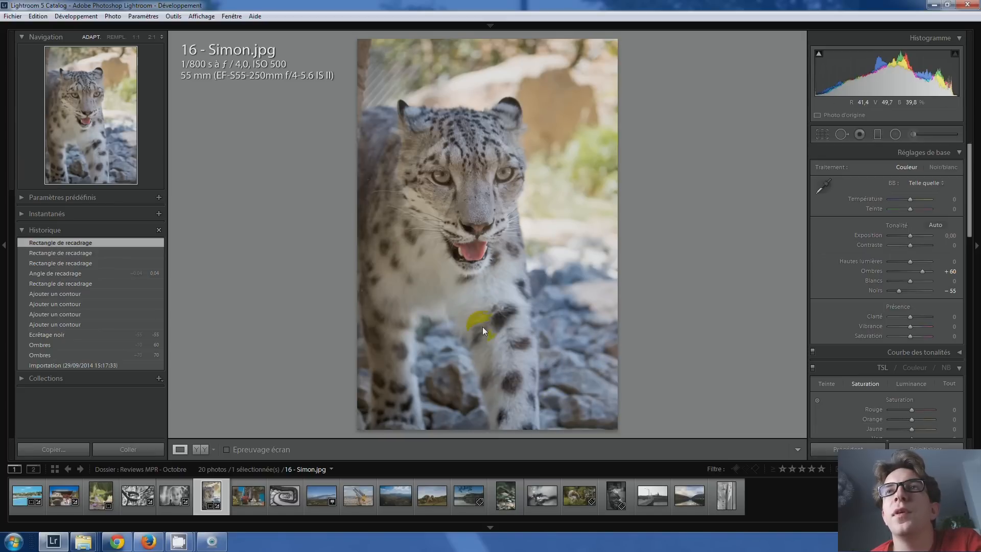
Step: Start a new Adjustment Brush mask at exposure 0.32 and size 13 over the leopard's eye on the left of the photo
click(435, 173)
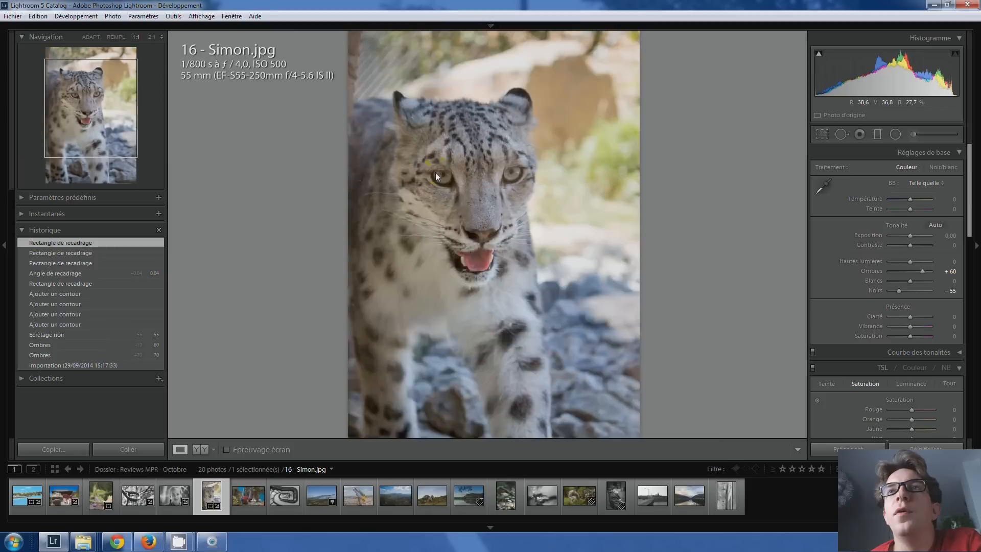
drag(514, 195, 362, 210)
drag(496, 236, 440, 253)
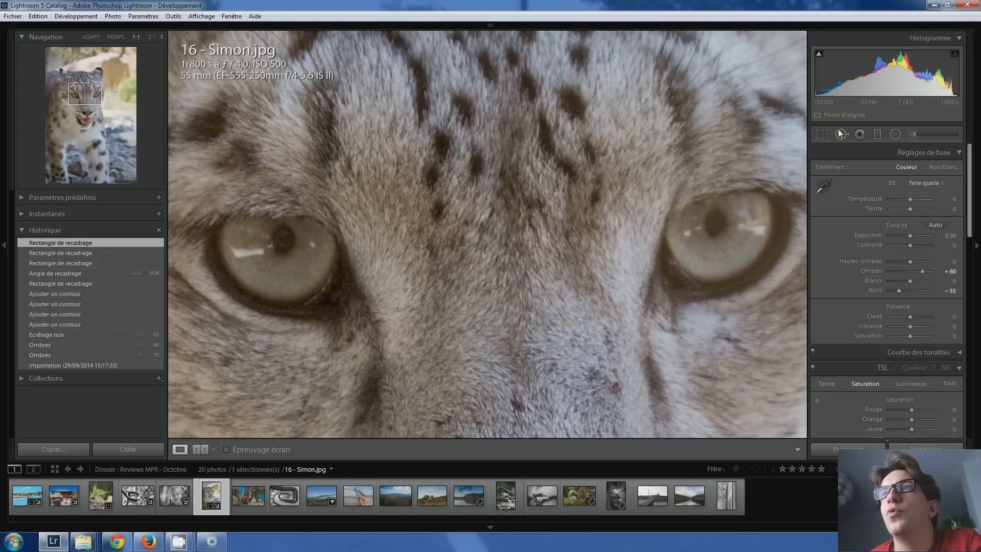
click(630, 226)
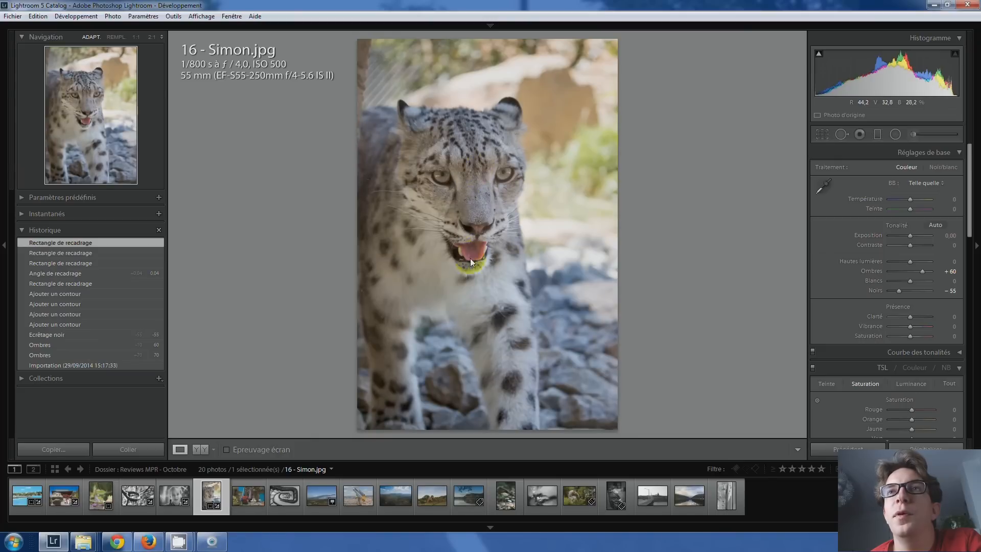
click(449, 170)
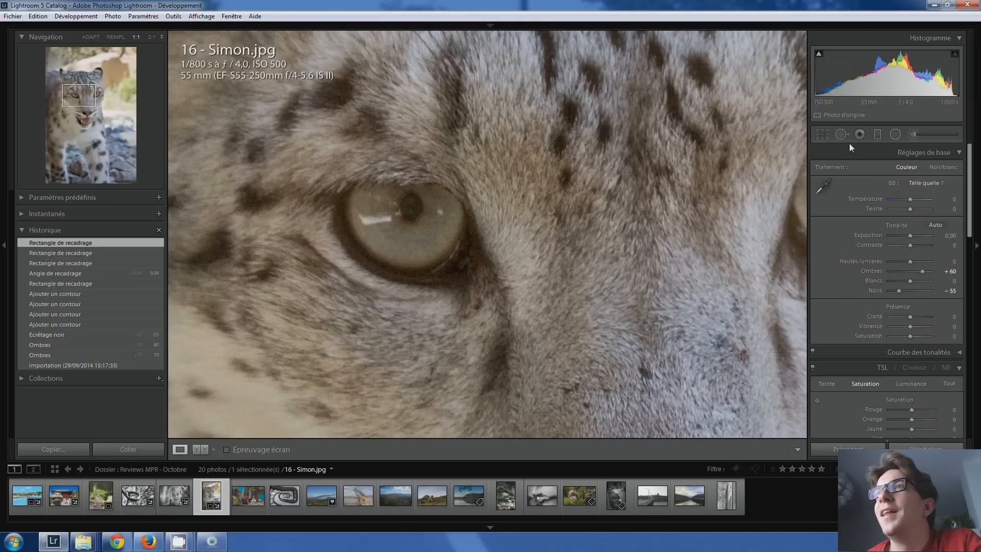
click(913, 134)
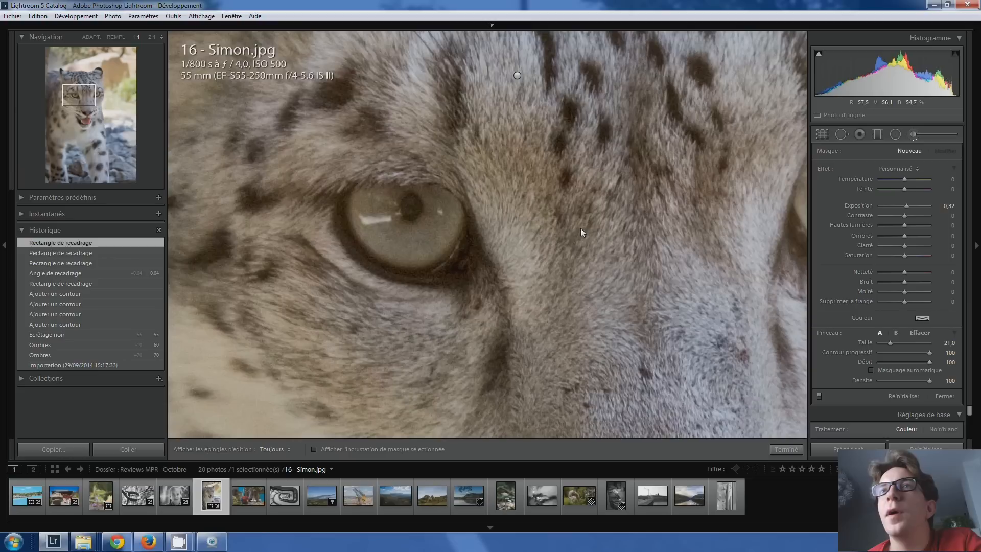
scroll(391, 235, down, 4)
key(h)
drag(442, 214, 443, 210)
Step: Extend the eye mask over the leopard's other eye and set its exposure to 0.15
drag(636, 276, 446, 278)
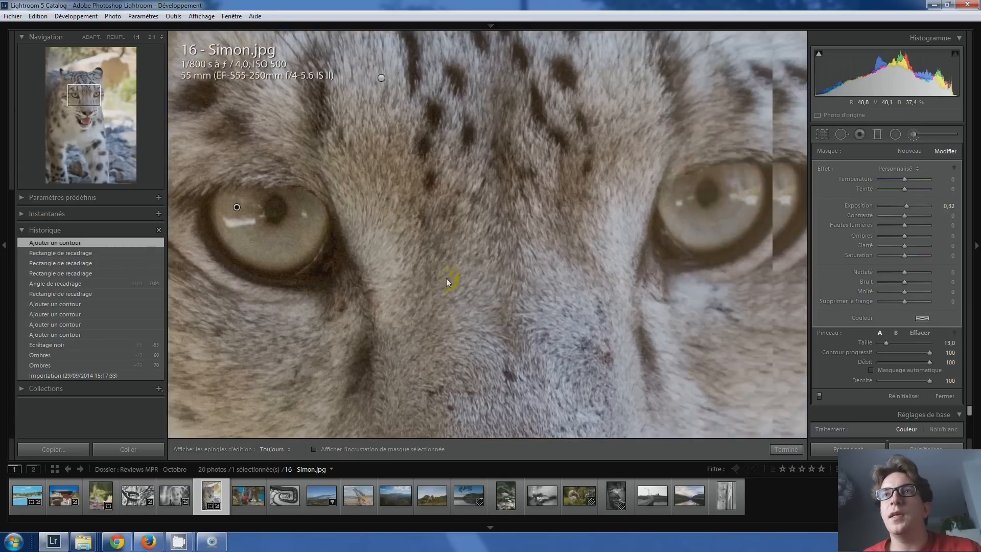
mouse_move(555, 192)
mouse_down()
mouse_move(561, 213)
mouse_move(604, 186)
mouse_up()
click(523, 253)
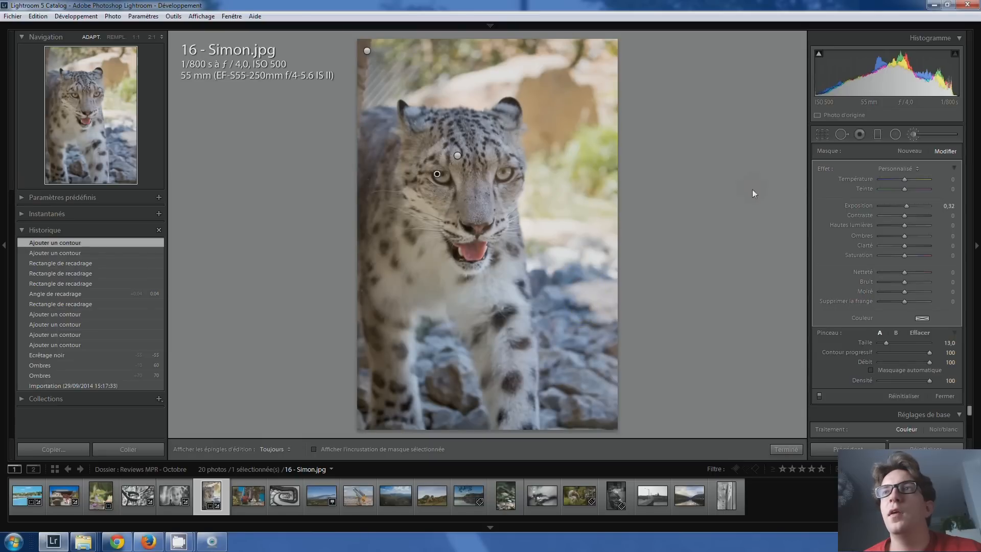
drag(906, 206, 906, 207)
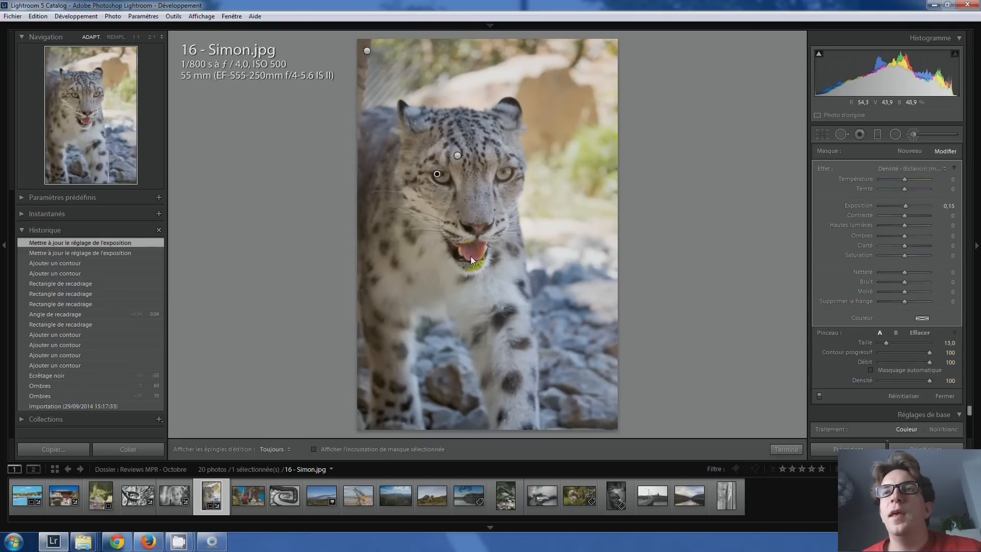
Step: Brush a new mask over the leopard's tongue at size 15, reset its exposure to 0 and set its saturation to 37
click(473, 256)
drag(475, 248, 463, 297)
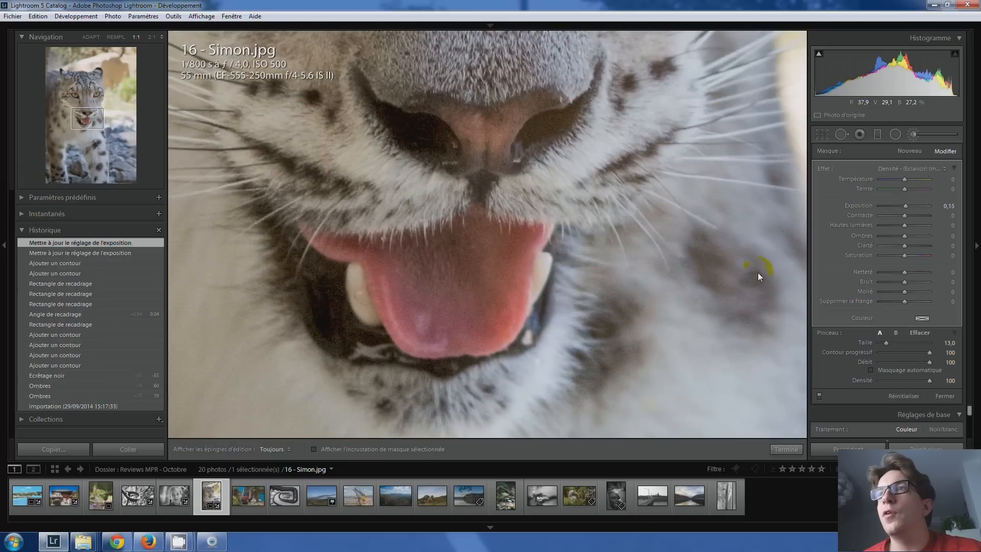
click(914, 135)
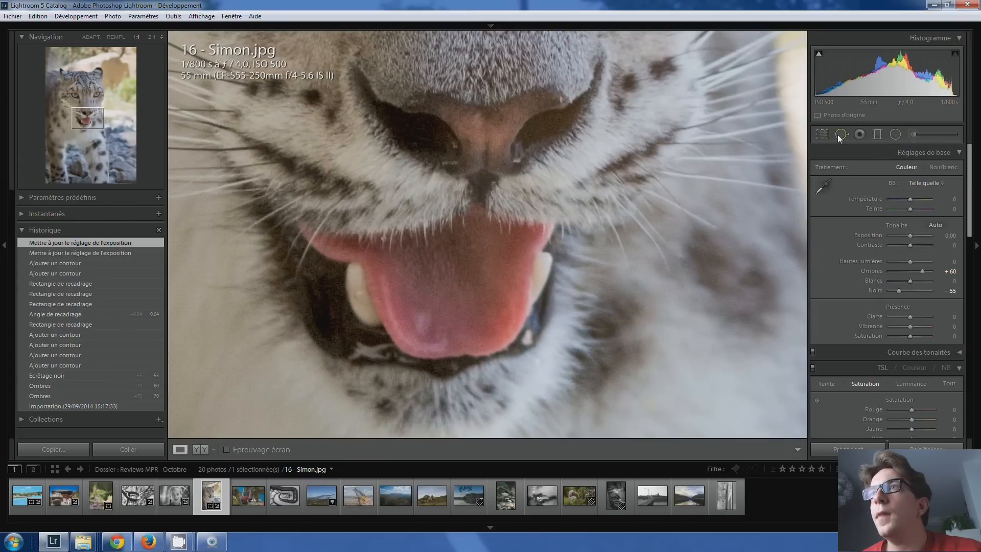
key(k)
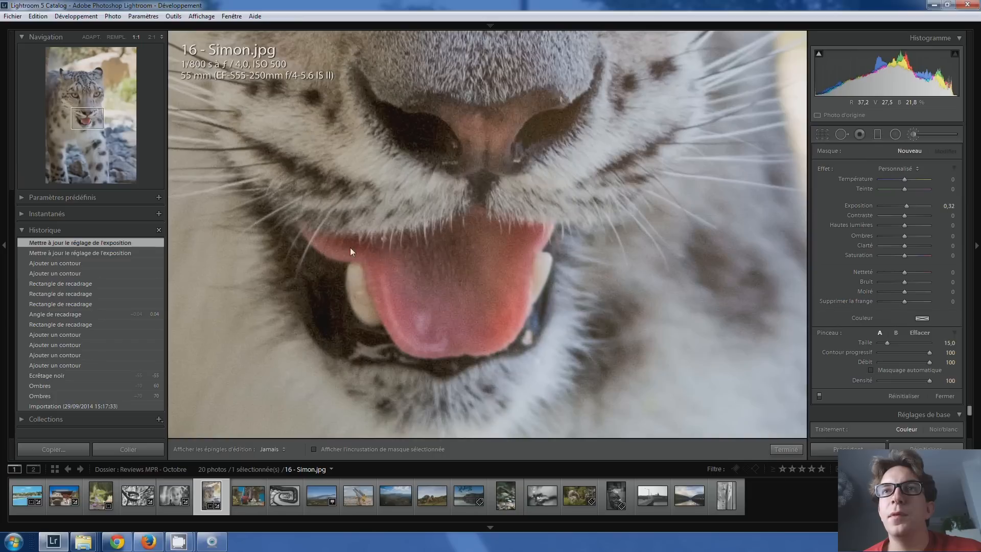
click(498, 258)
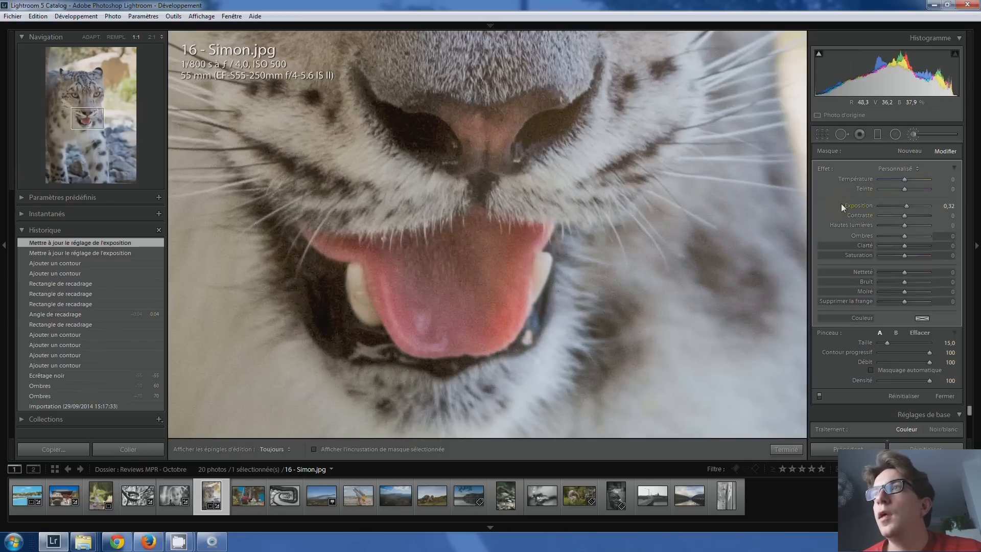
double_click(906, 207)
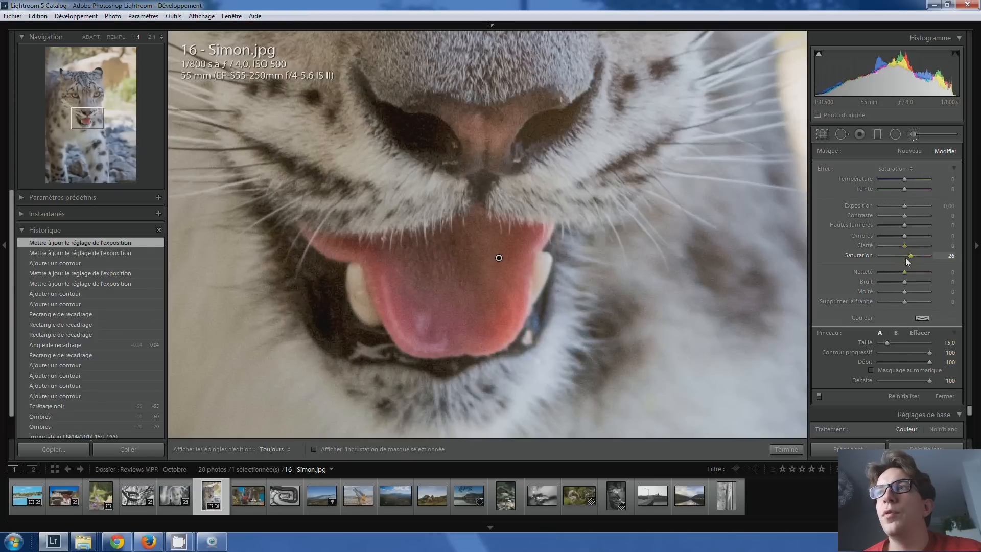
mouse_move(911, 256)
mouse_down()
mouse_move(958, 261)
mouse_move(912, 255)
mouse_up()
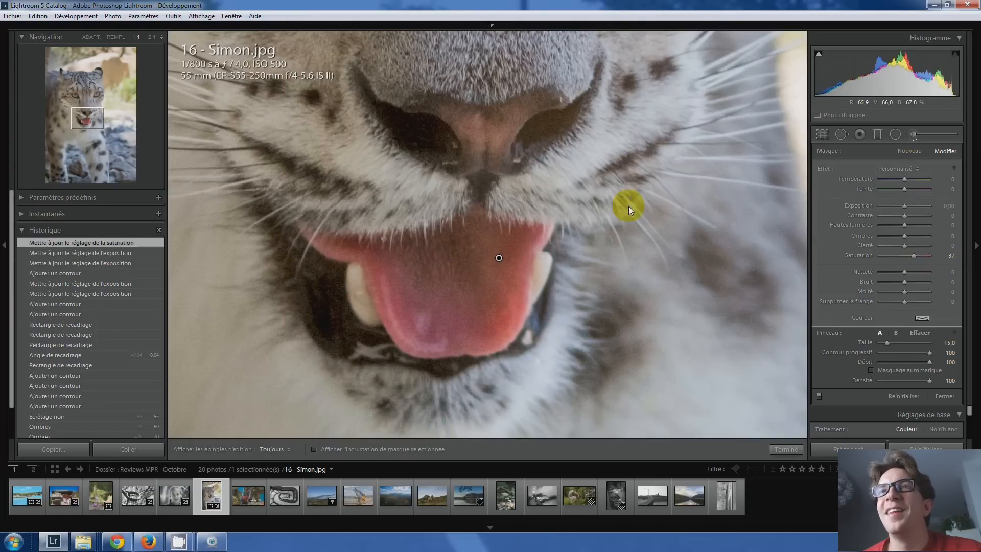
Step: Extend the tongue mask onto the leopard's nose at size 9, set its saturation to 15 and finish the brushing
scroll(458, 119, down, 2)
drag(471, 123, 478, 152)
drag(512, 116, 488, 192)
click(520, 193)
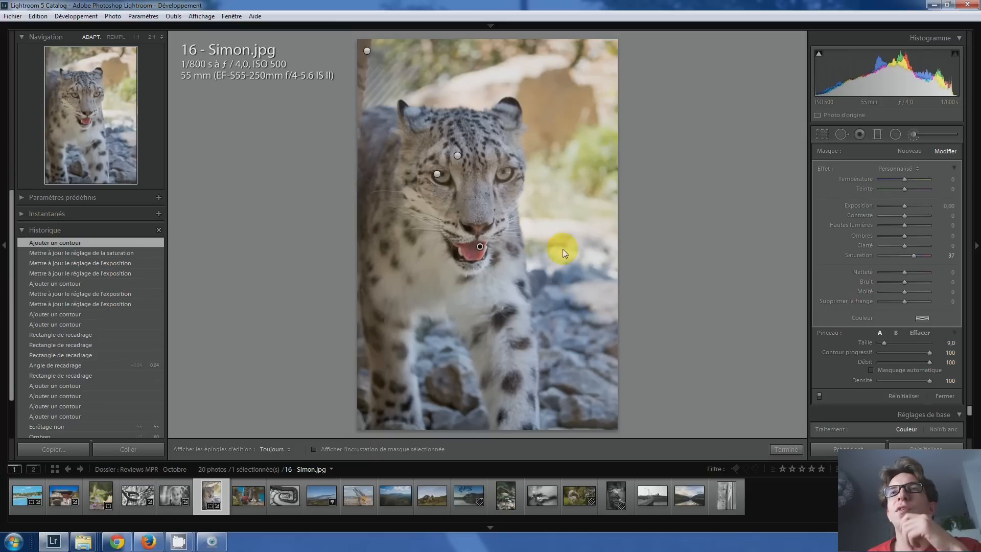
drag(913, 257, 908, 257)
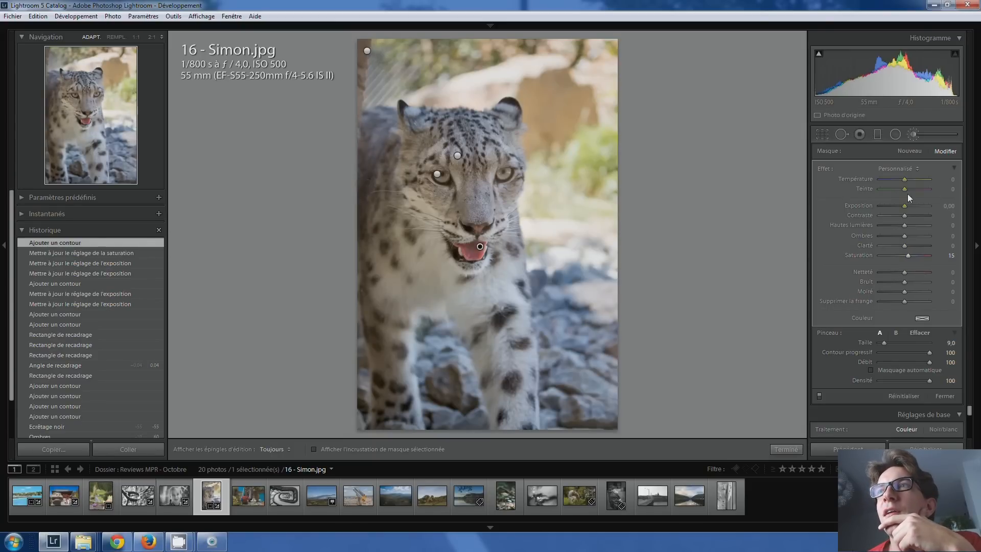
click(916, 134)
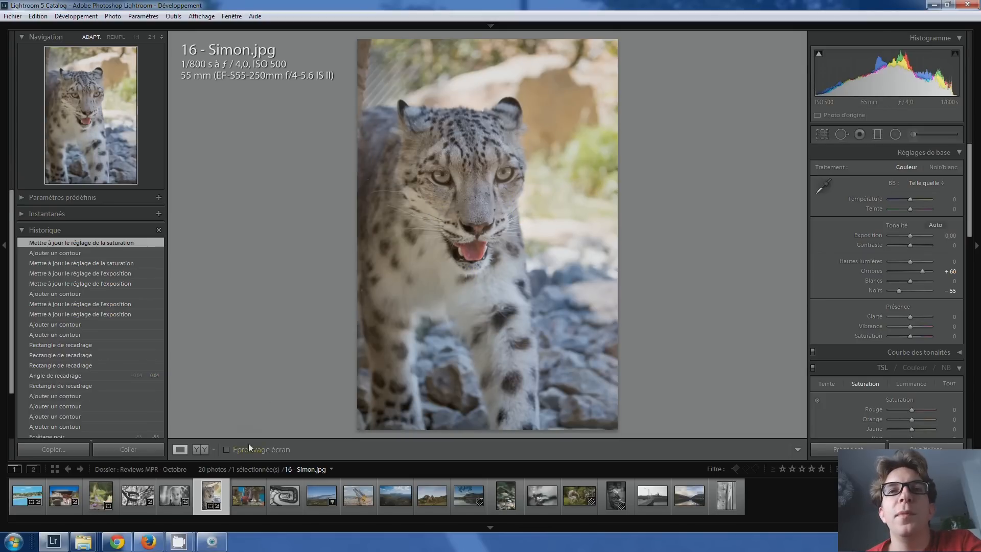
Step: Extend the garden photo's crop outward at its lower-right corner at the original aspect ratio and apply it
mouse_move(179, 541)
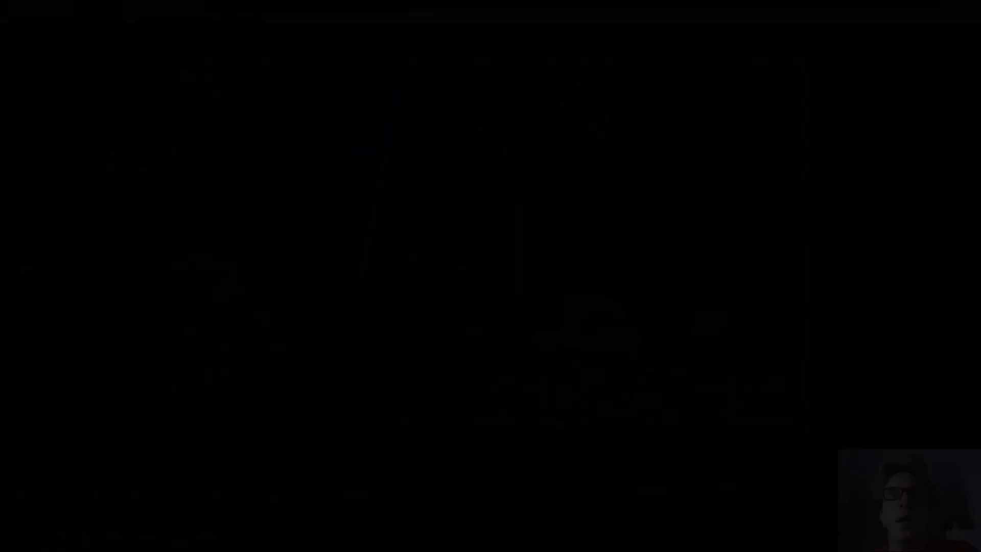
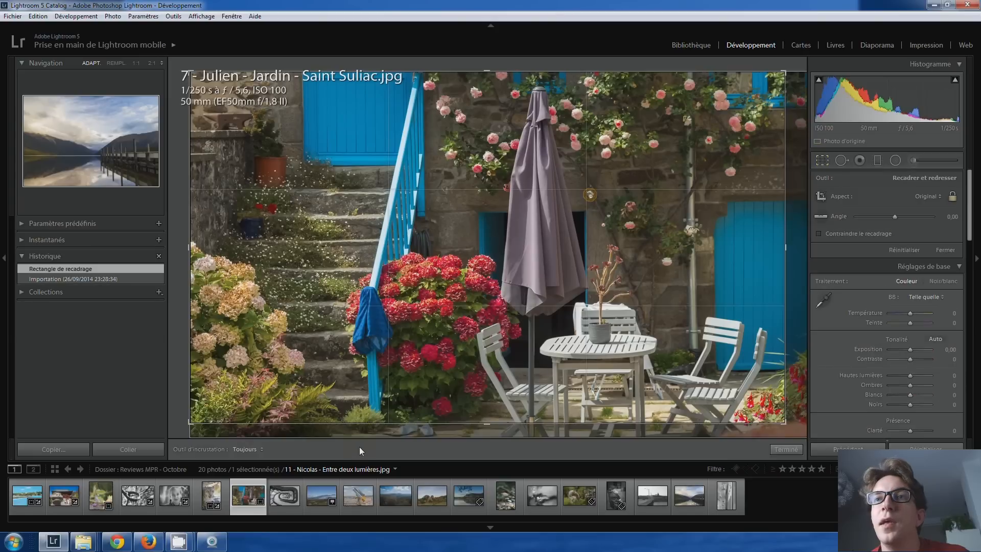
drag(783, 422, 803, 435)
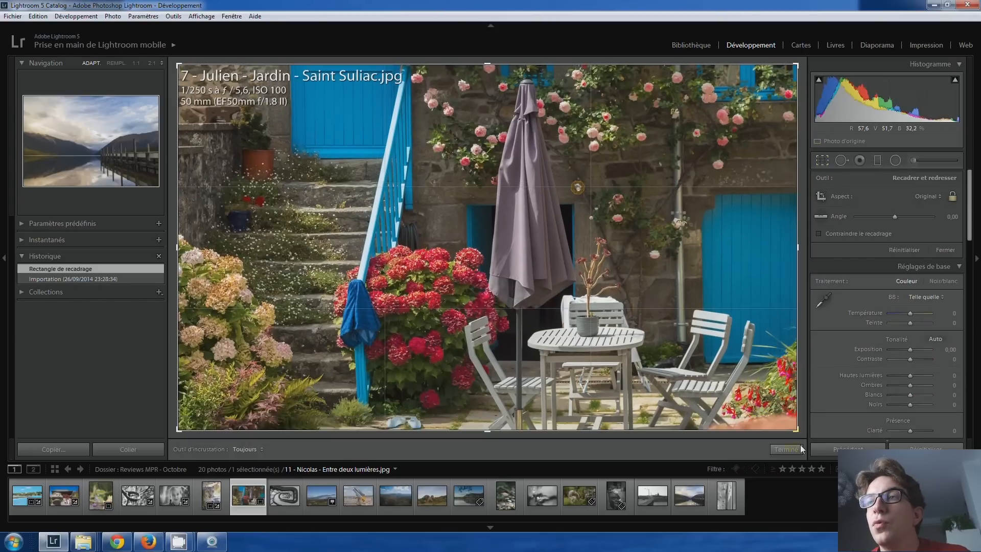
click(752, 284)
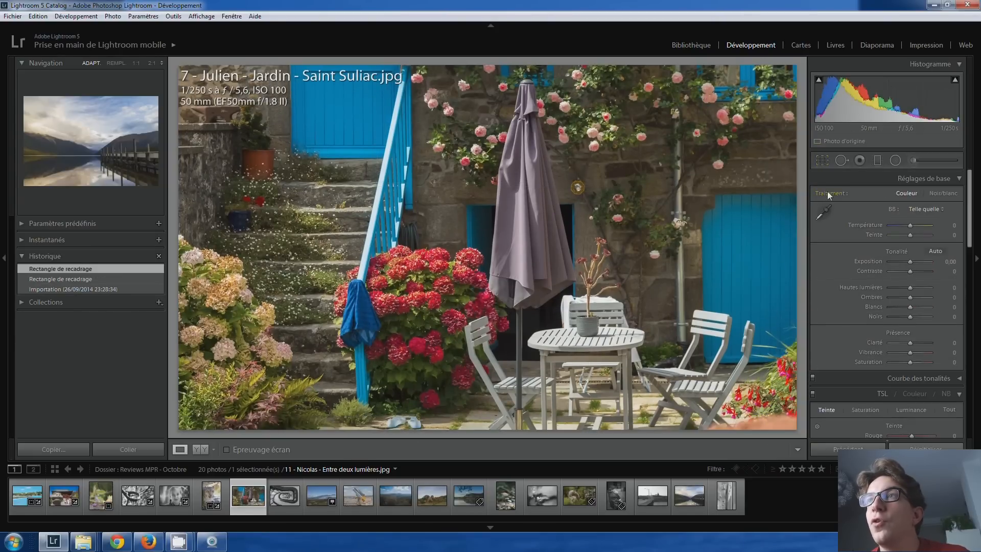
Step: Heal away the terracotta pot along the garden photo's lower-right edge in two Spot Removal strokes, starting at size 75
click(840, 161)
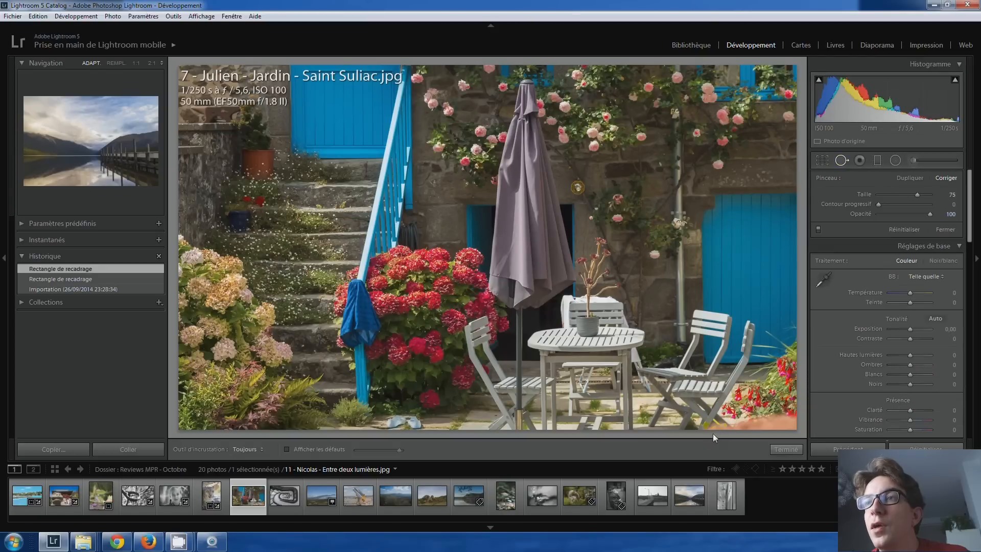
drag(707, 428, 735, 424)
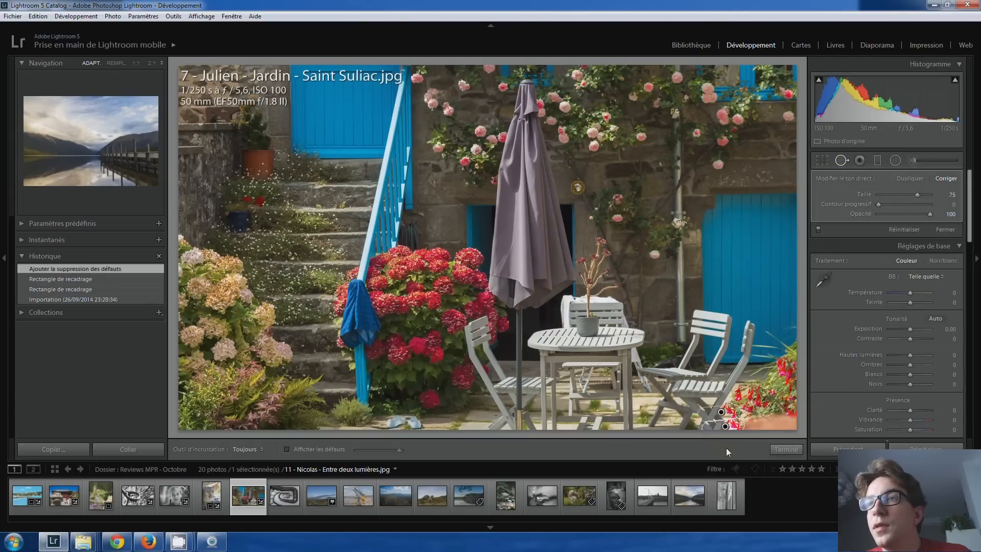
key(q)
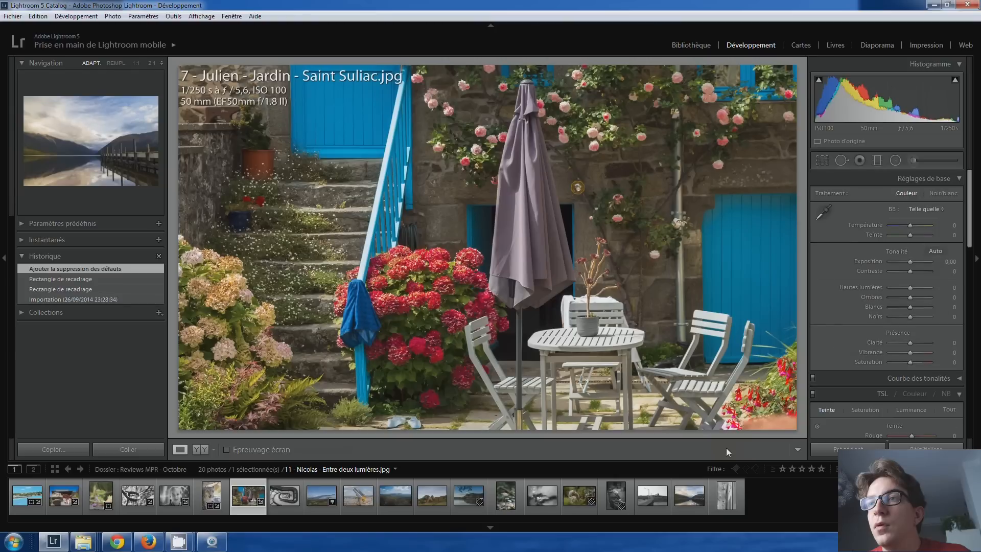
click(846, 161)
mouse_move(746, 424)
mouse_down()
mouse_move(792, 422)
mouse_move(783, 425)
mouse_up()
key(q)
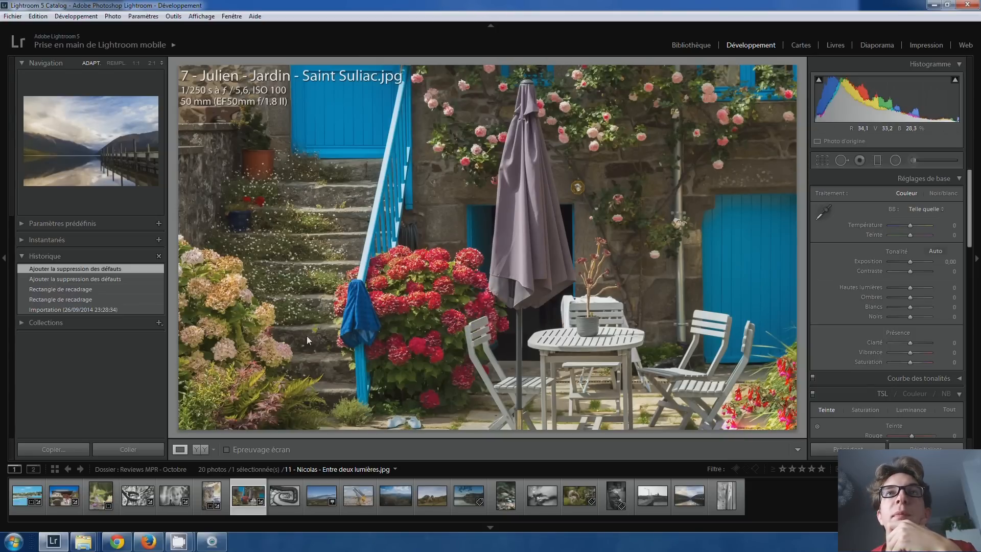
Step: Open the montmarte-1-perspective staircase photo and return it to its import state in the history
click(279, 495)
click(329, 267)
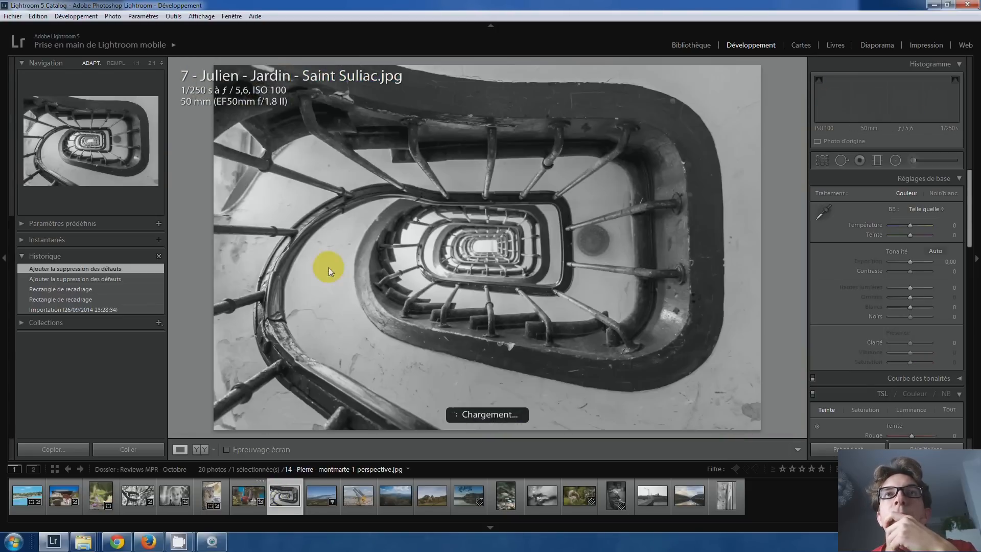
click(90, 319)
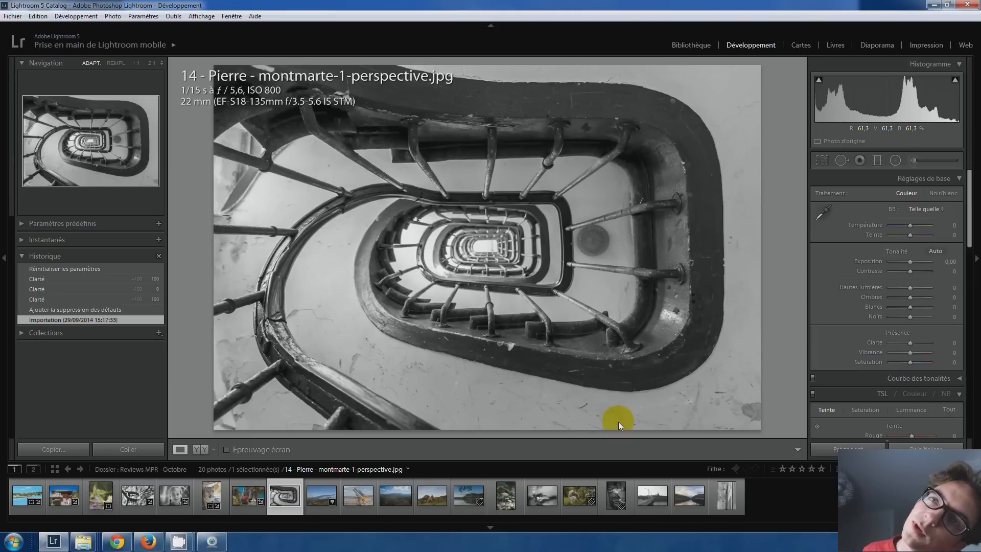
Step: Rotate the staircase photo clockwise into portrait orientation
right_click(496, 250)
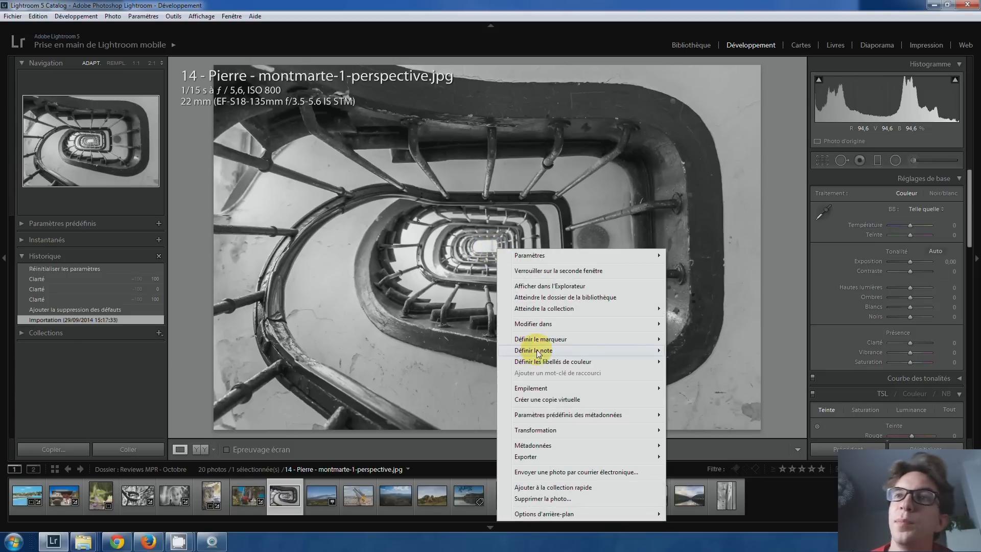
mouse_move(579, 430)
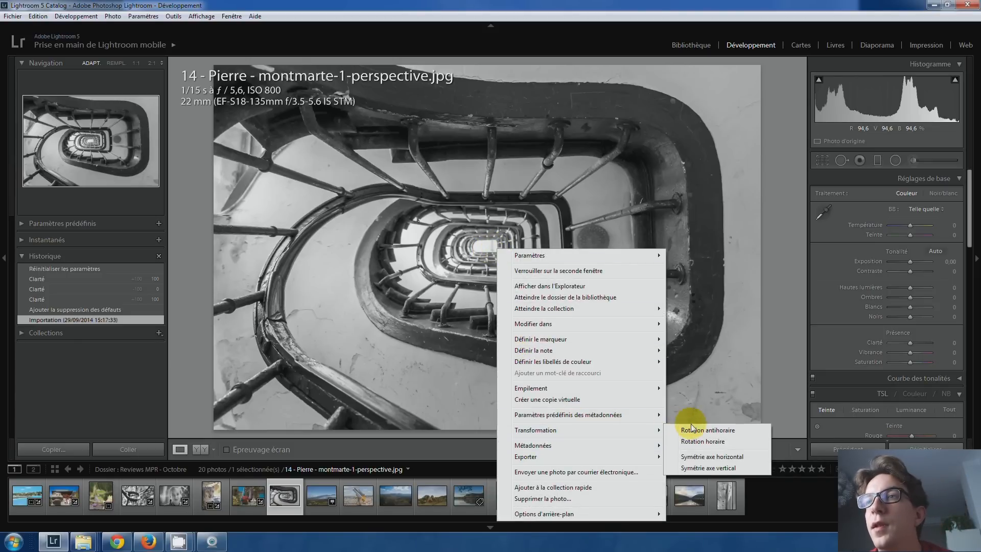
click(706, 441)
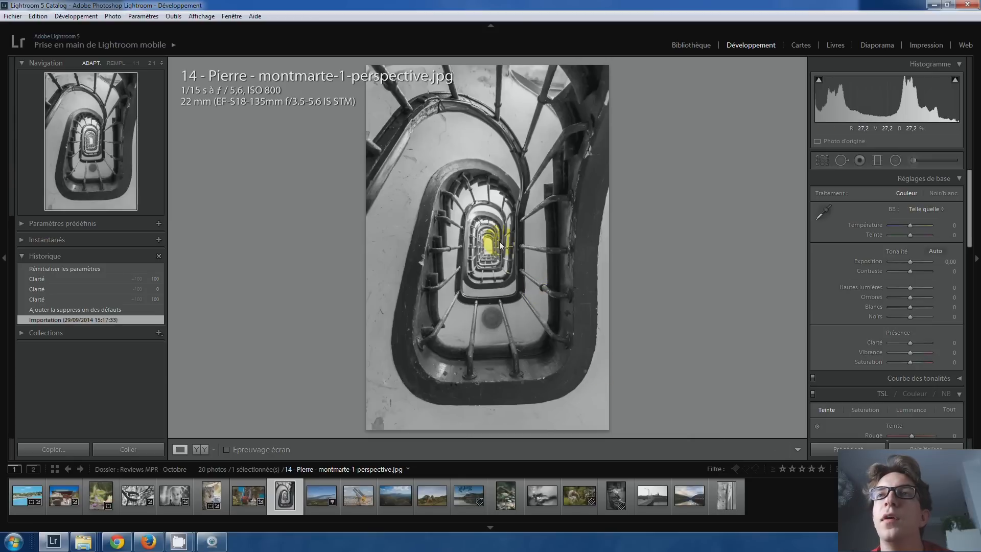
Step: Inspect the centre of the stairwell at 1:1, then straighten the staircase photo with a crop angle of 0.60 and apply it
drag(488, 244, 540, 220)
drag(506, 292, 526, 252)
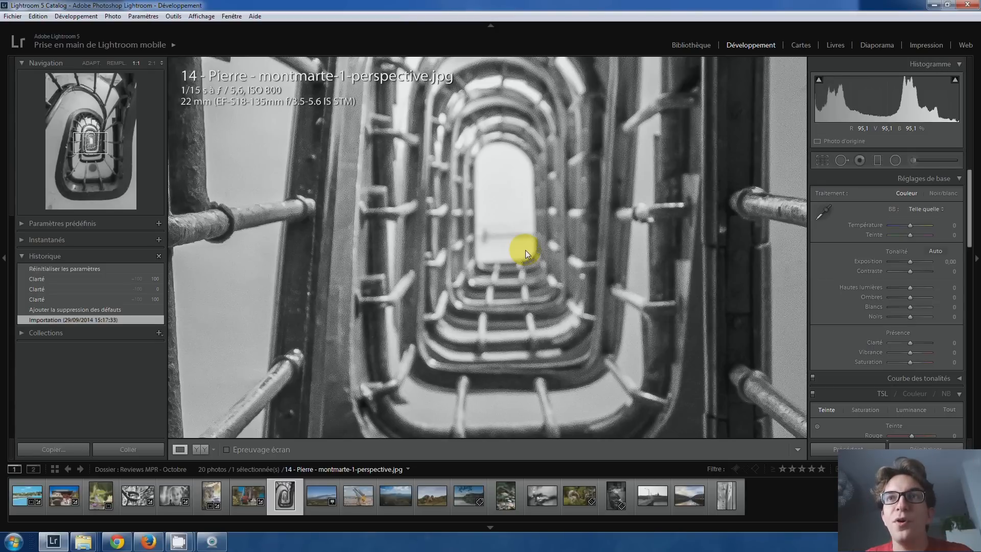
click(502, 232)
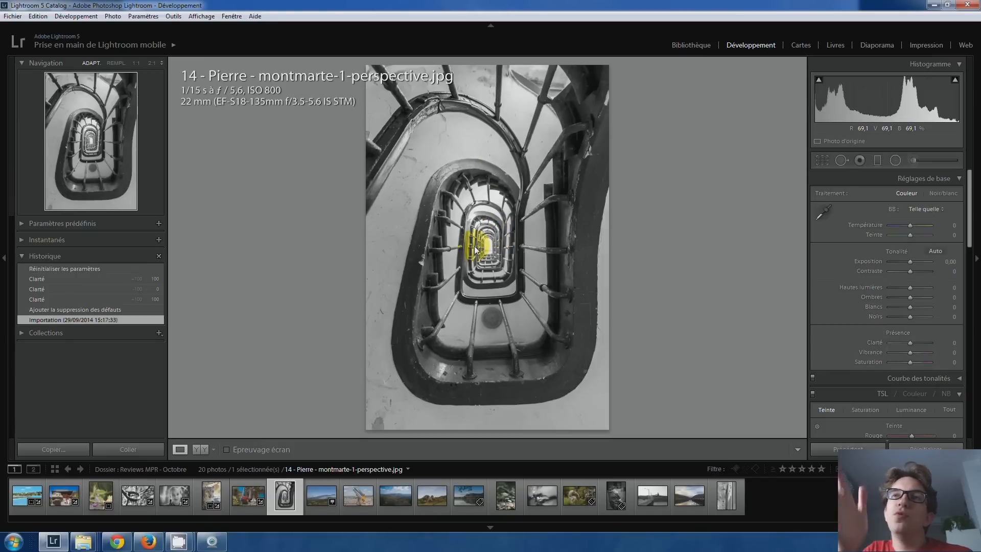
click(821, 160)
drag(893, 217, 894, 218)
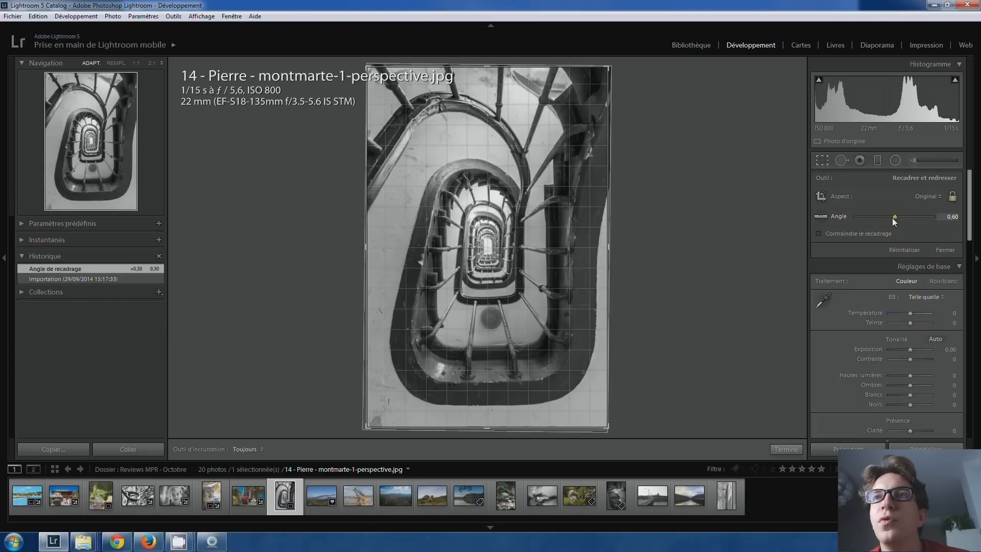
key(Return)
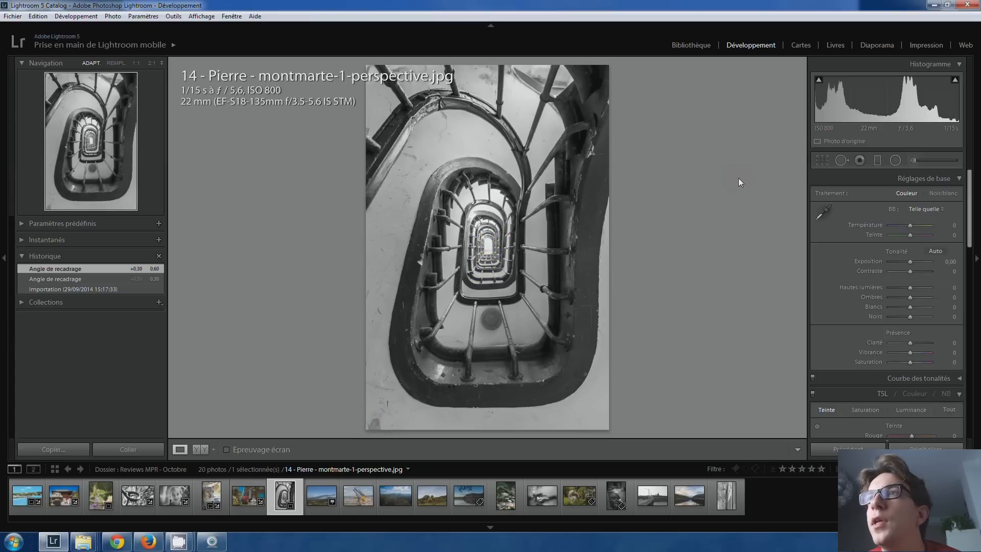
Step: Heal the dark mark in the staircase photo's lower-left corner with Spot Removal at size 76
click(840, 160)
drag(373, 423, 376, 425)
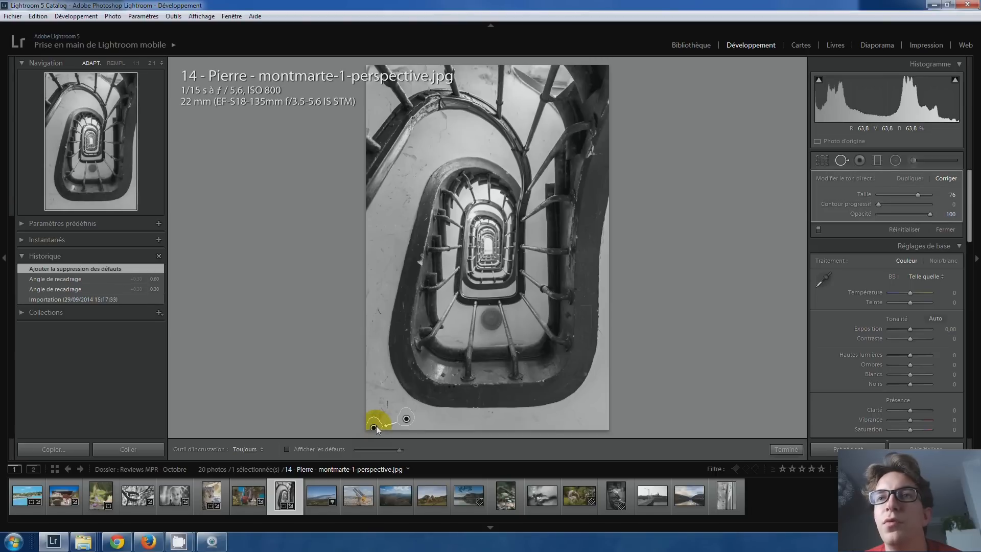
Step: Heal the round dark ornament on the wall below the inner stair rail with a Spot Removal stroke at size 76
key(q)
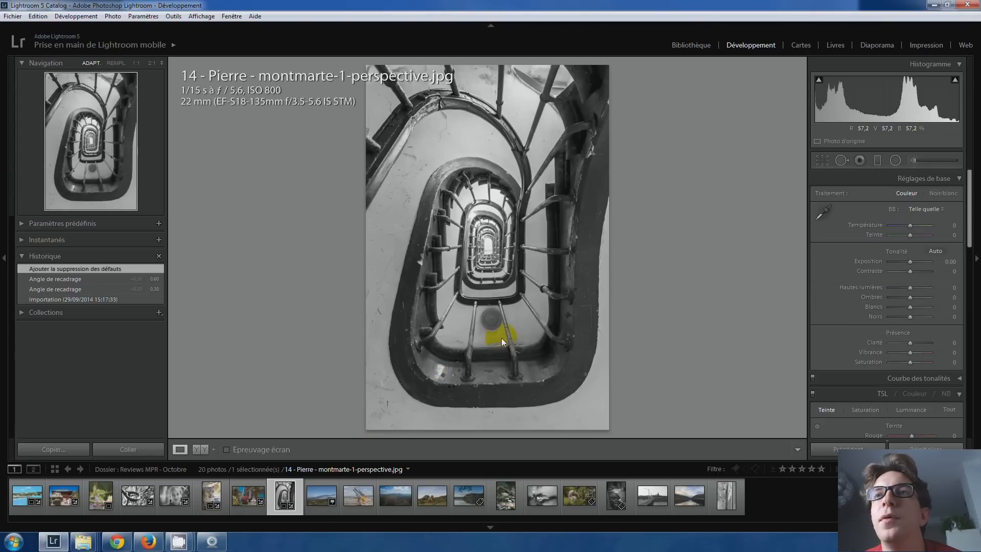
mouse_move(489, 329)
mouse_down()
mouse_move(489, 317)
mouse_move(520, 330)
mouse_move(474, 318)
mouse_move(482, 347)
mouse_up()
click(469, 300)
click(495, 318)
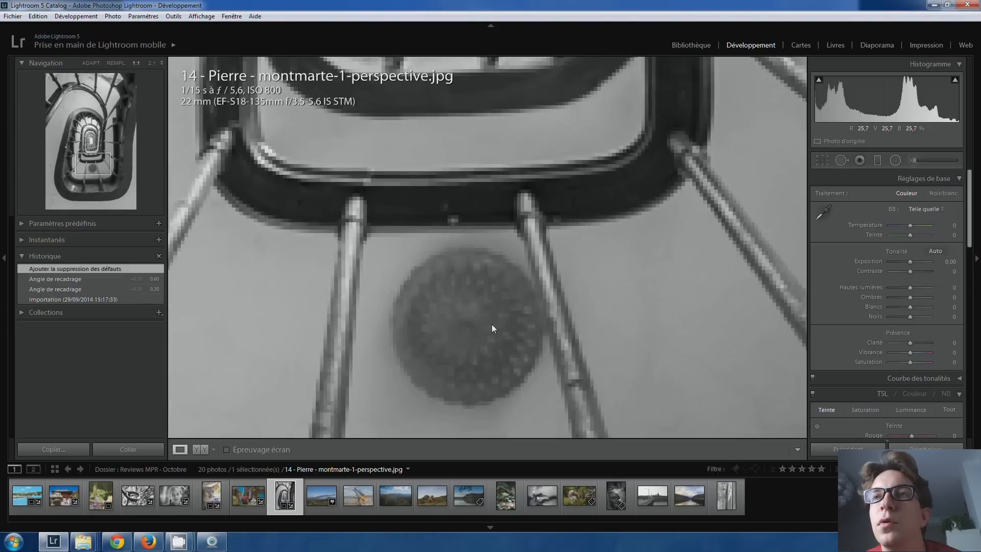
click(842, 160)
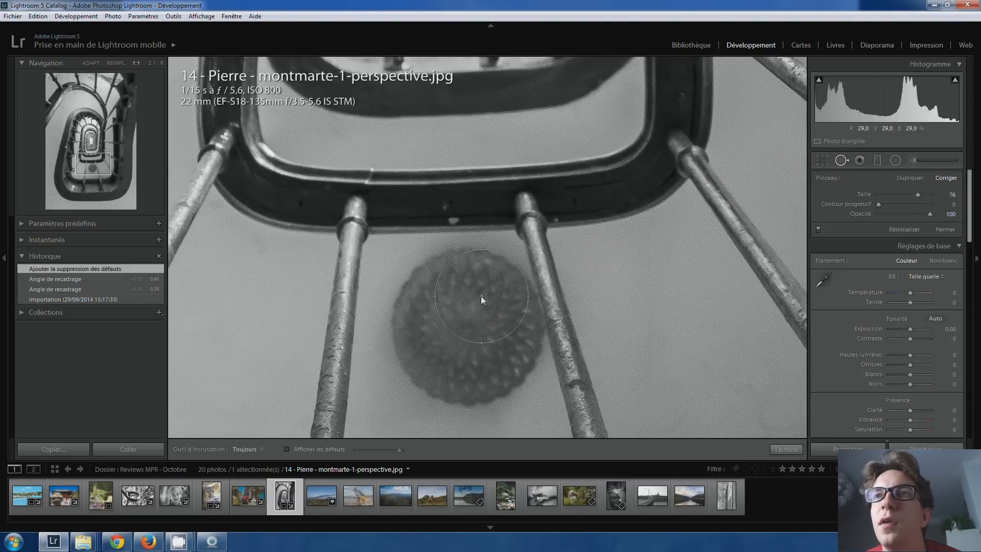
mouse_move(489, 288)
mouse_down()
mouse_move(504, 356)
mouse_move(459, 366)
mouse_move(470, 290)
mouse_move(442, 283)
mouse_move(413, 310)
mouse_move(426, 357)
mouse_move(455, 385)
mouse_move(479, 380)
mouse_up()
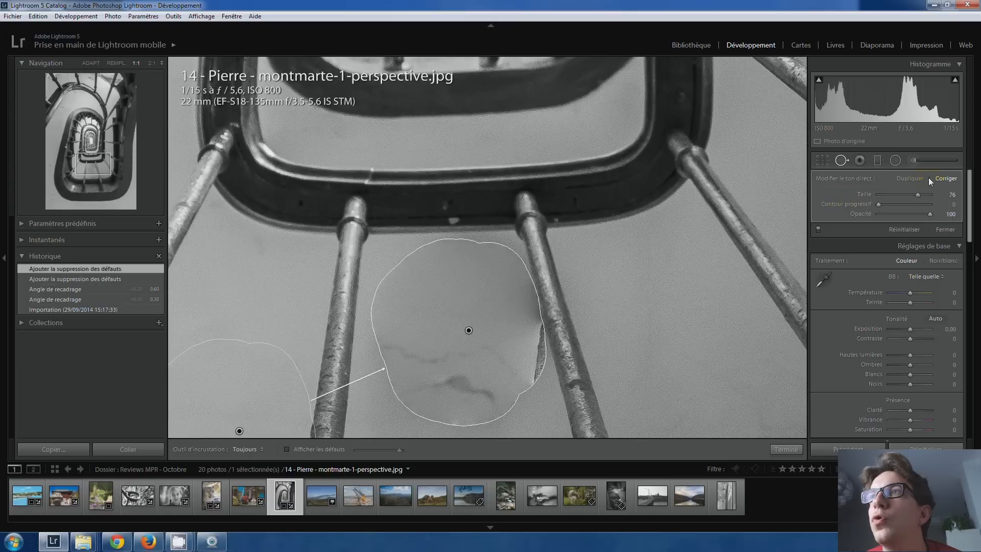
Step: Switch the ornament's retouch to Clone and sample the clean wall beyond the right-hand baluster, then check the result in full view
click(910, 178)
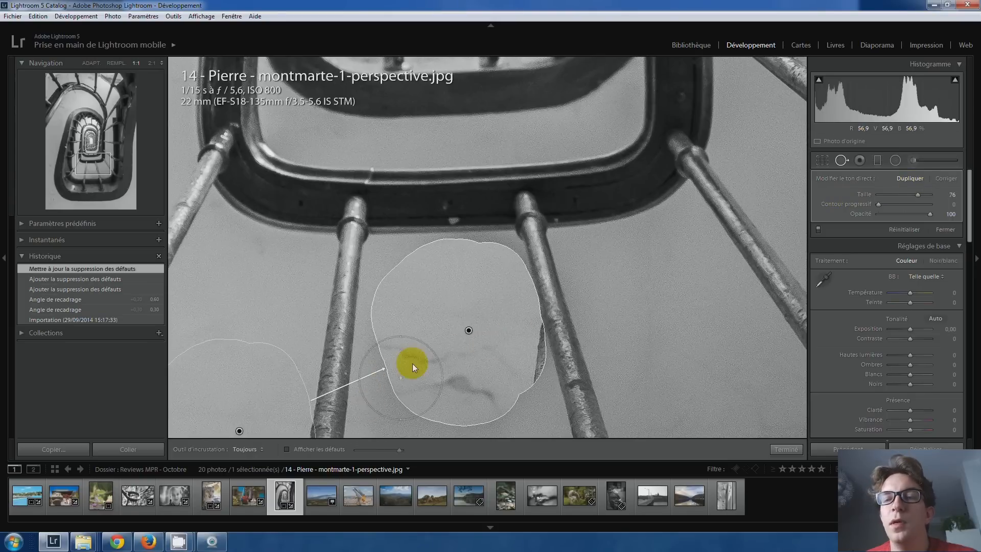
drag(430, 336, 506, 197)
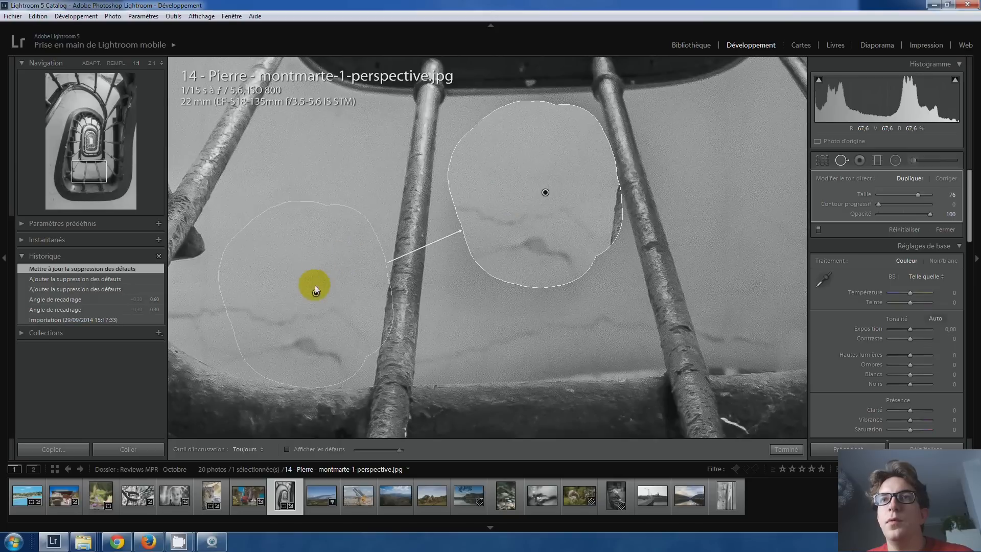
drag(458, 251, 747, 173)
mouse_move(878, 204)
mouse_down()
mouse_move(930, 202)
mouse_move(878, 201)
mouse_up()
key(Return)
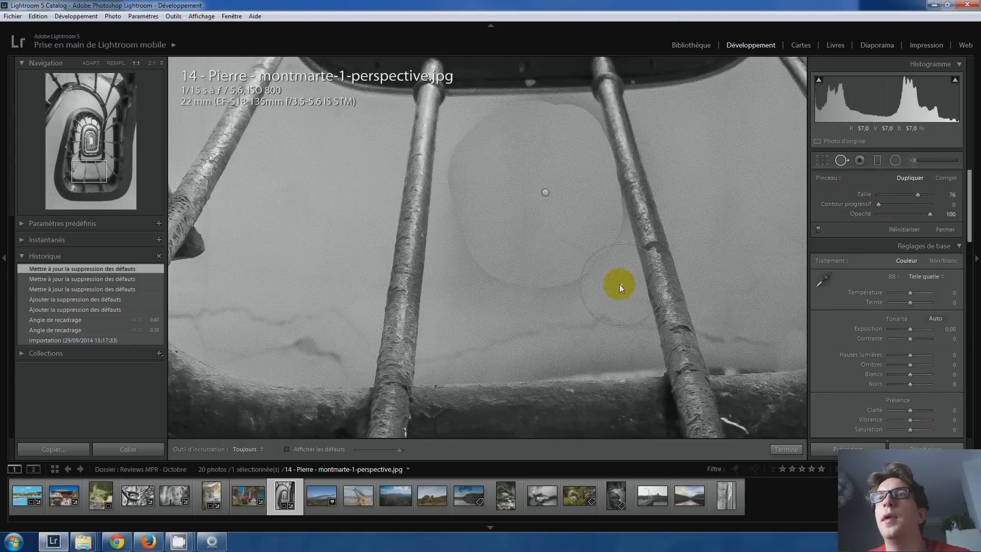
key(z)
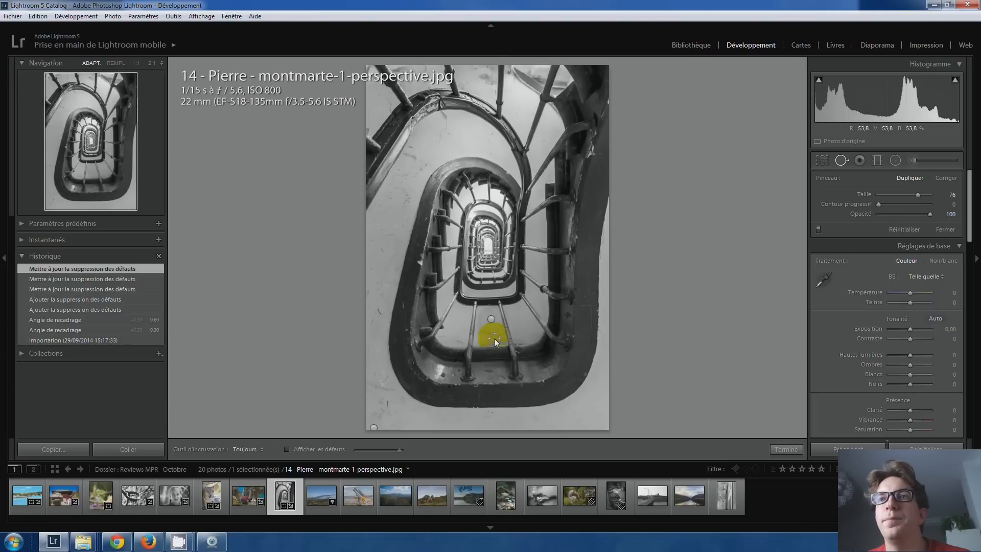
key(z)
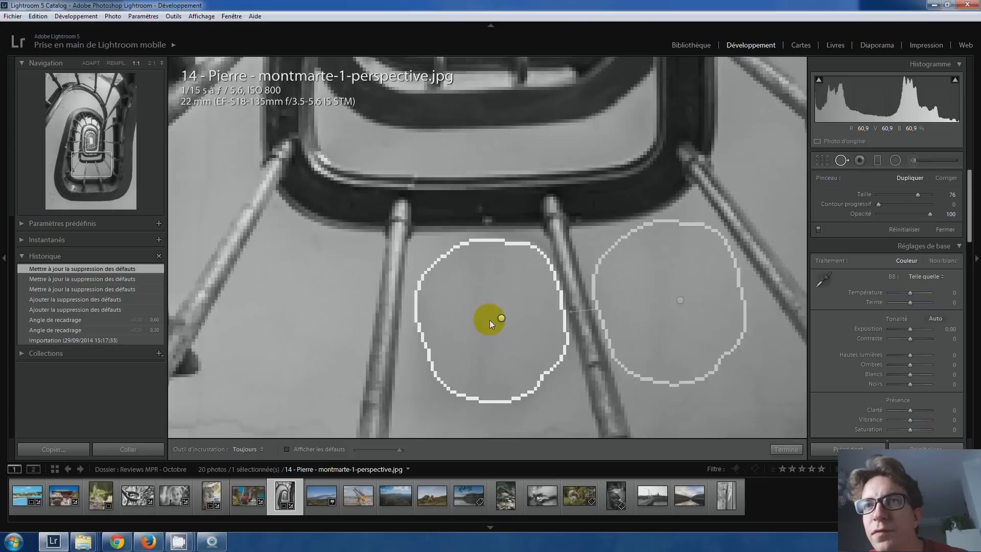
key(q)
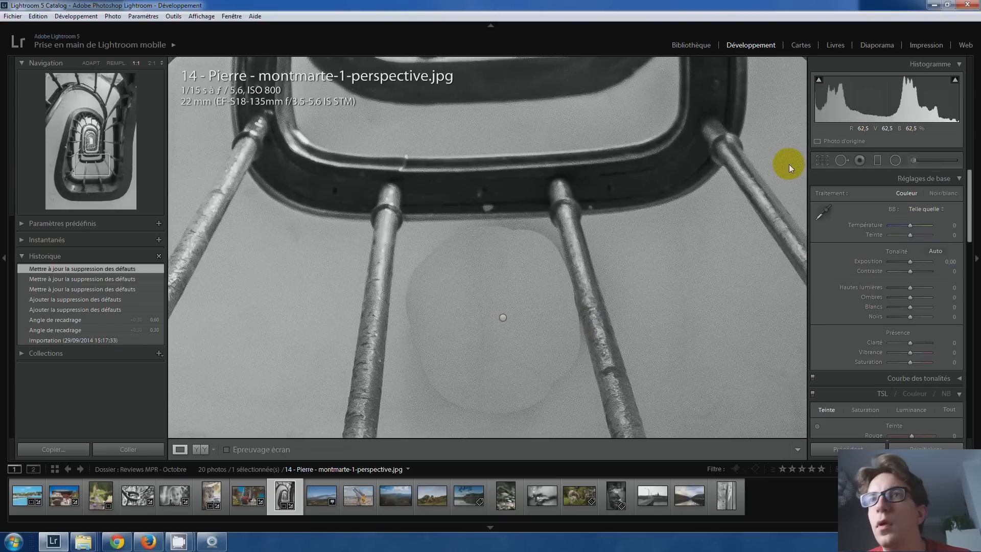
Step: Soften the cloned patch's edges with an Adjustment Brush at size 10, clarity -60, sharpness -100 and saturation 0
click(913, 160)
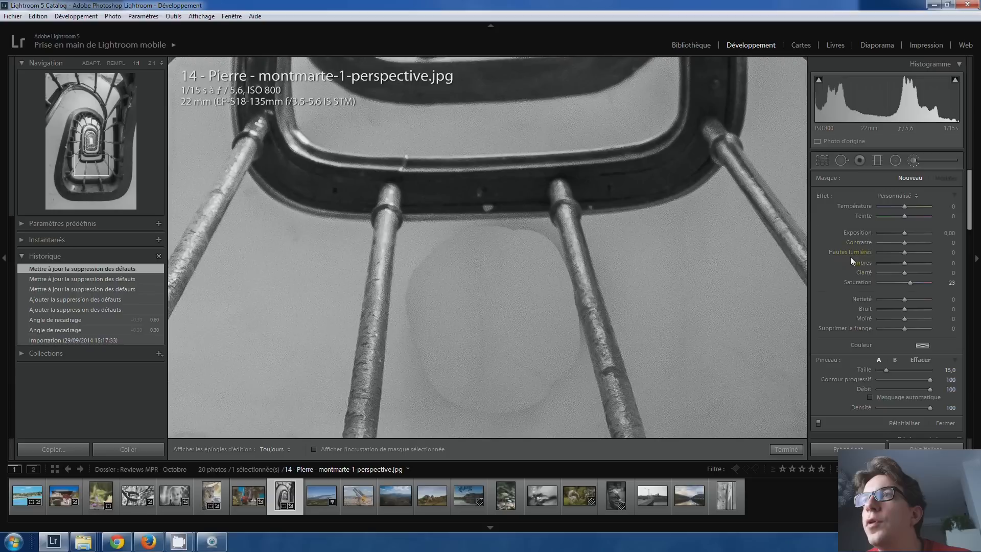
scroll(542, 271, down, 3)
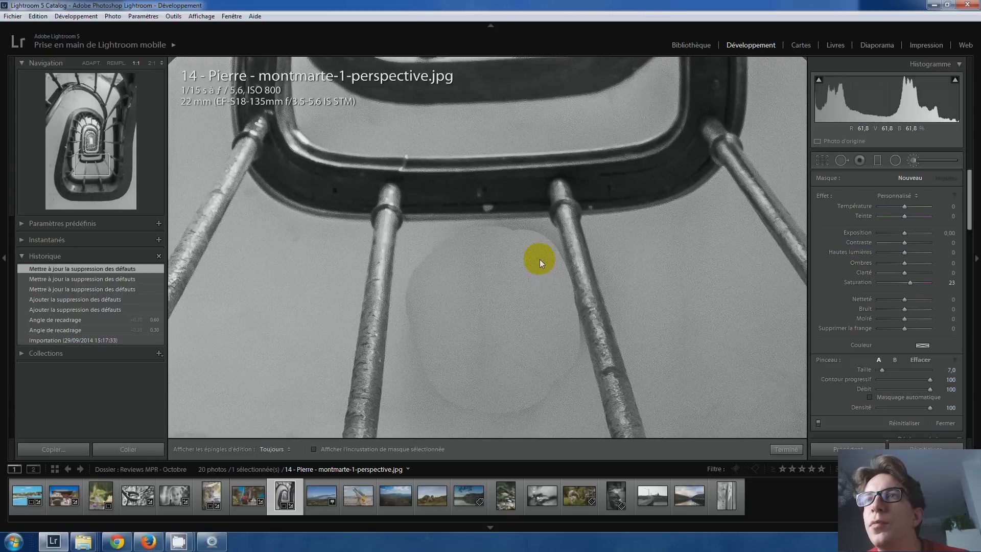
drag(904, 300, 889, 274)
double_click(910, 283)
scroll(557, 248, up, 1)
key(h)
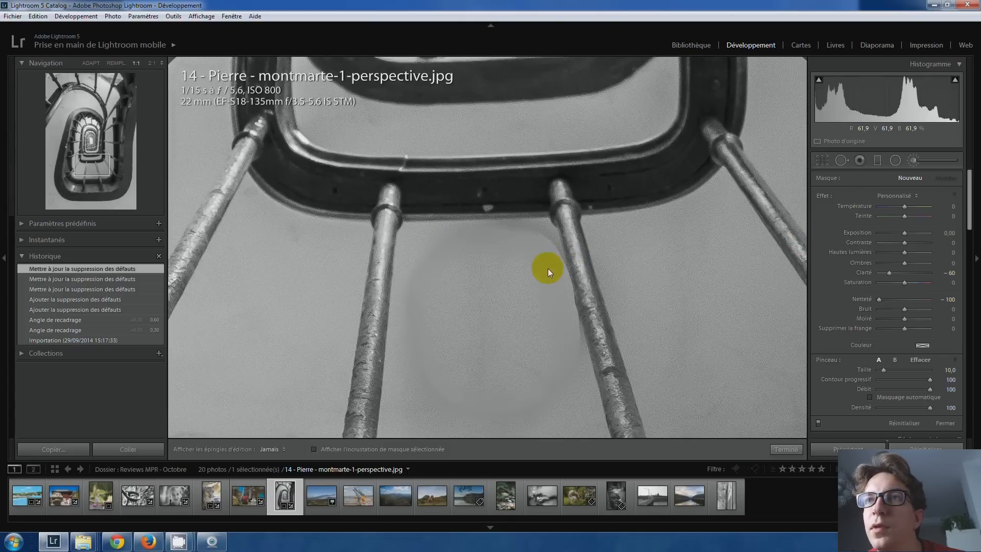
drag(555, 326, 555, 326)
Step: Reset the brush mask's sharpness to 0, paint over more of the cloned patch and finish the brush
double_click(876, 299)
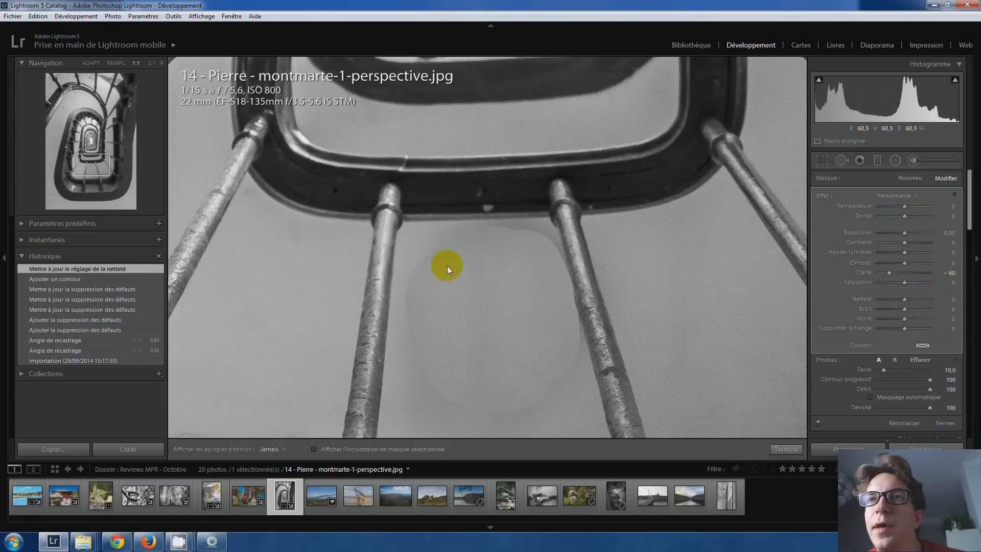
drag(525, 336, 508, 362)
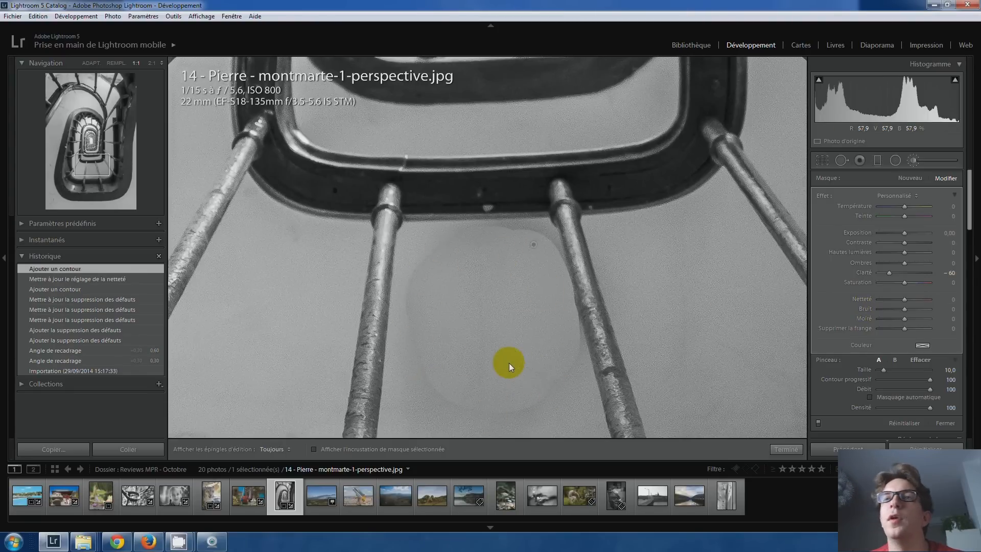
key(z)
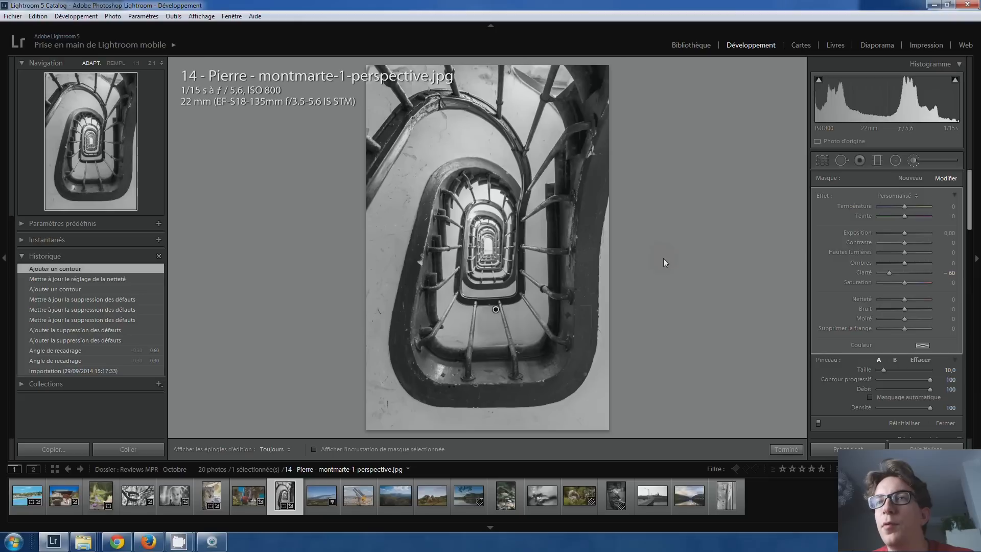
key(k)
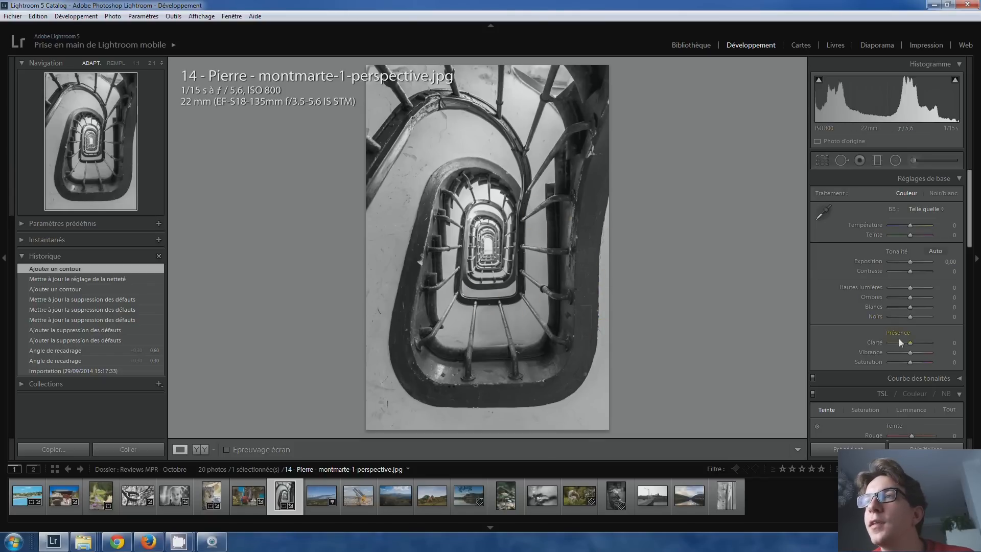
Step: Examine the peeling paint and dark stair structure at 1:1, then set the photo's clarity to +100, comparing it with 0
click(584, 149)
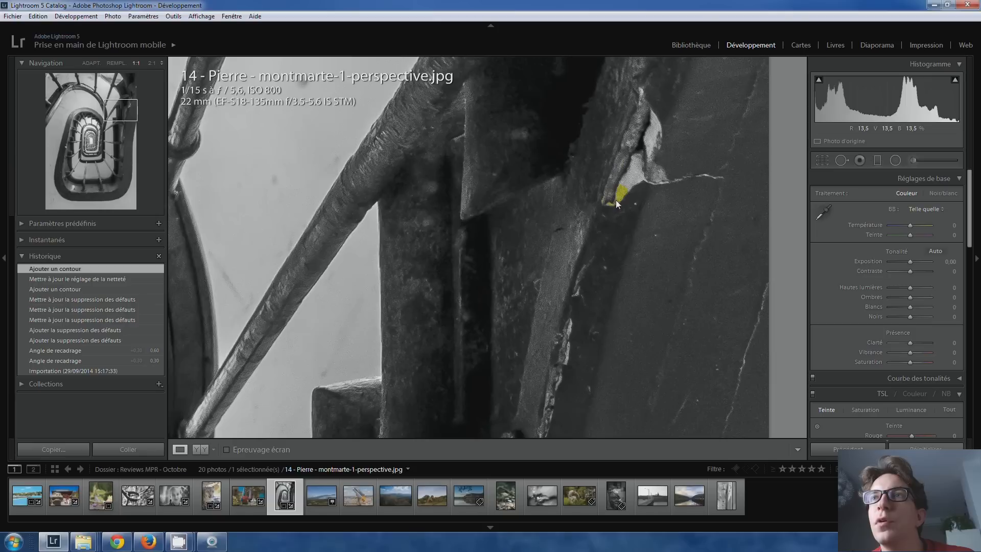
drag(596, 241, 637, 179)
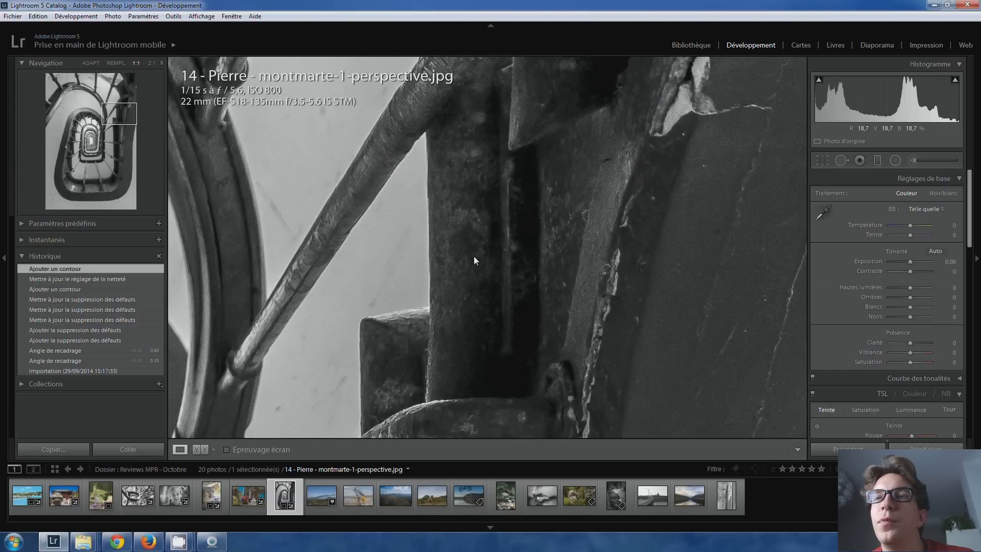
drag(474, 255, 568, 81)
drag(610, 295, 487, 286)
click(487, 286)
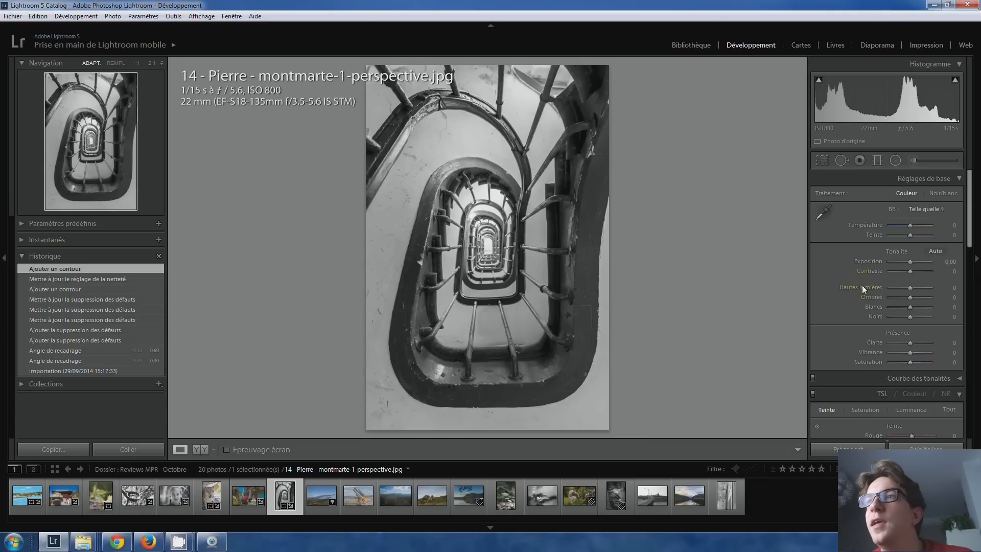
drag(915, 342, 952, 342)
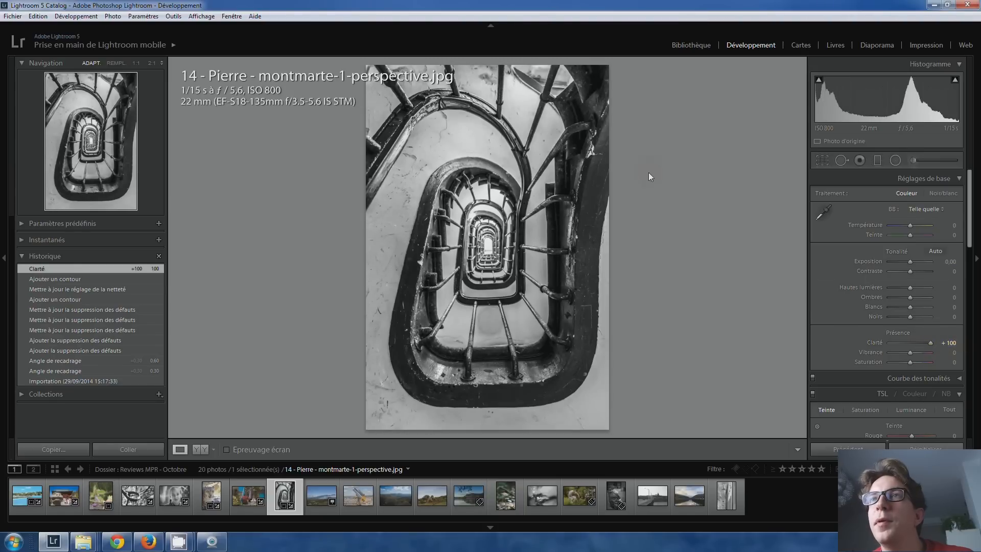
click(942, 344)
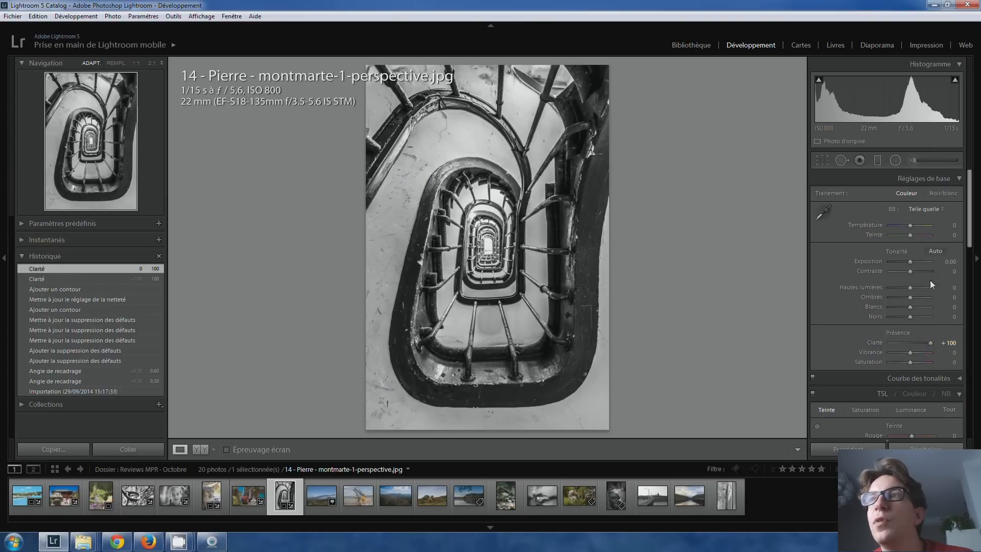
double_click(930, 343)
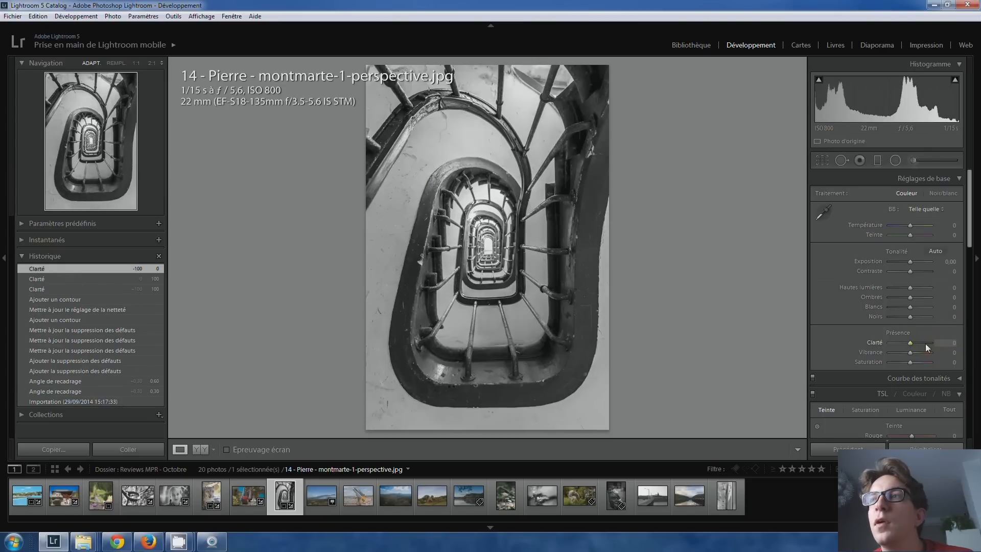
drag(911, 343, 932, 344)
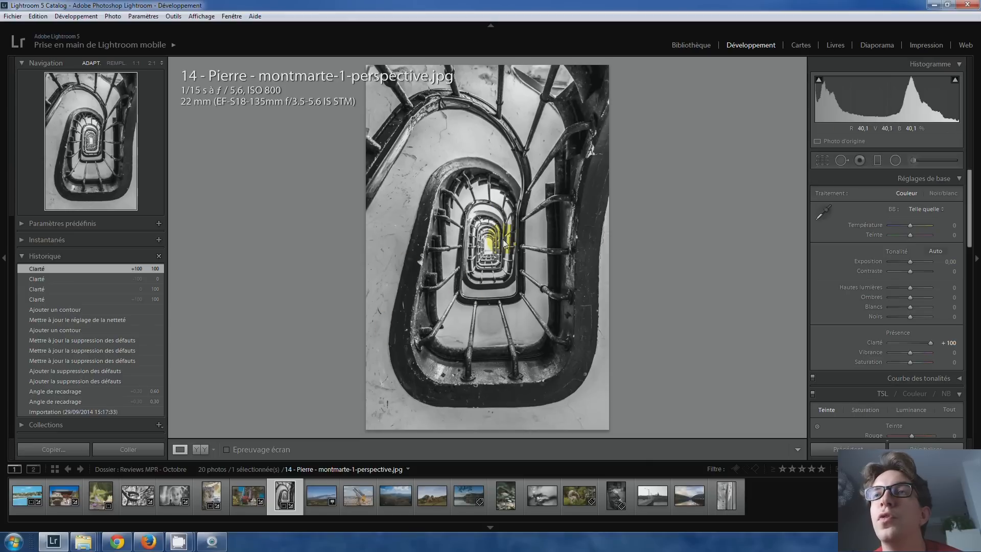
Step: Try a 1 x 1 crop centred on the stairwell, then return to the last Clarity state in the history
click(815, 160)
click(919, 194)
click(852, 245)
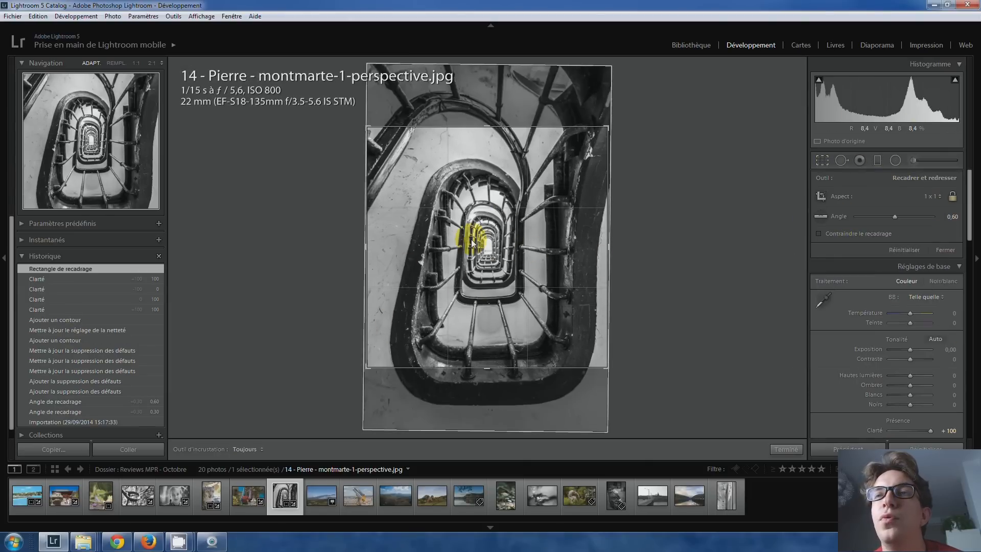
mouse_move(471, 240)
mouse_down()
mouse_move(472, 228)
mouse_move(470, 240)
mouse_up()
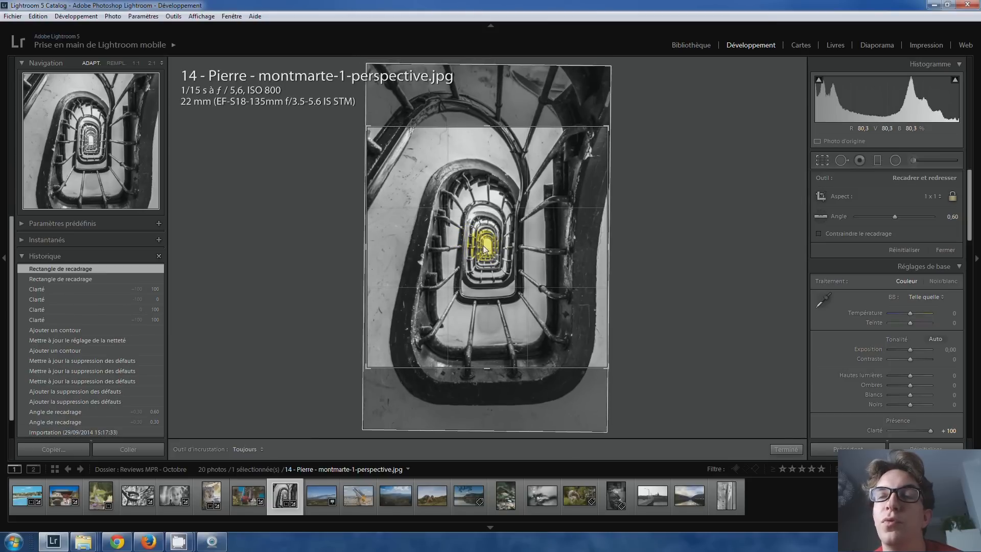
mouse_move(483, 244)
mouse_down()
mouse_move(495, 246)
mouse_move(458, 241)
mouse_move(480, 239)
mouse_up()
key(Return)
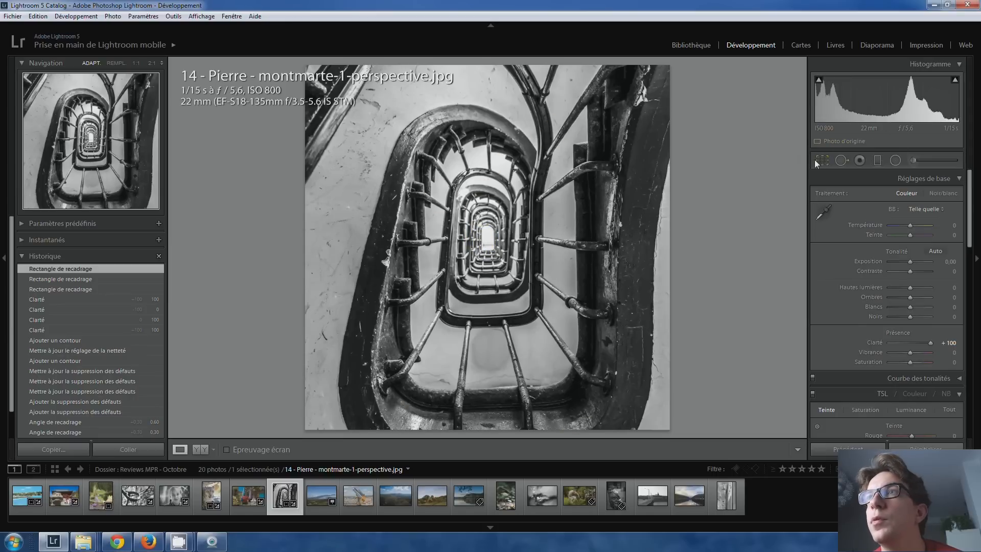
click(79, 298)
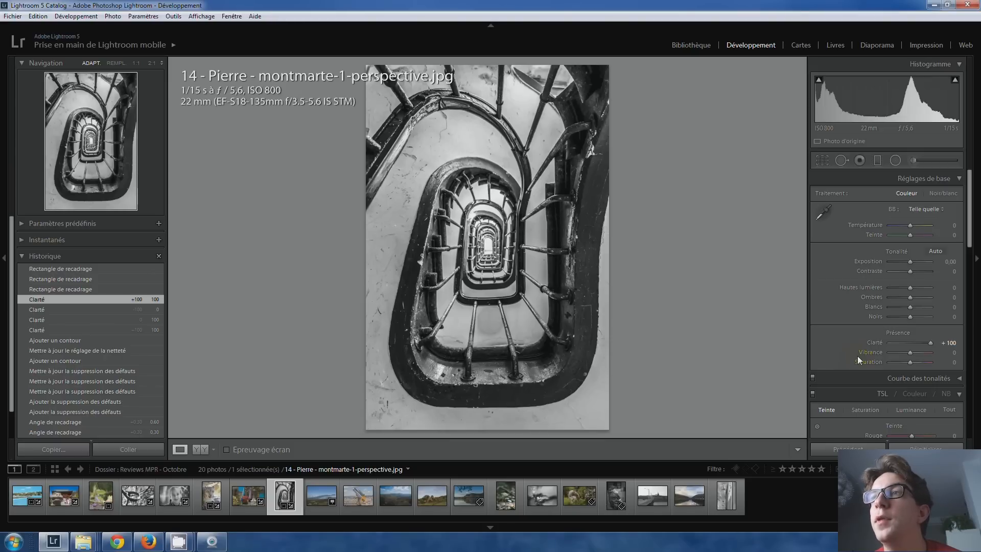
Step: Try a post-crop vignette amount of -10 on the staircase photo, reset it to 0 and view the crop frame
scroll(857, 355, down, 10)
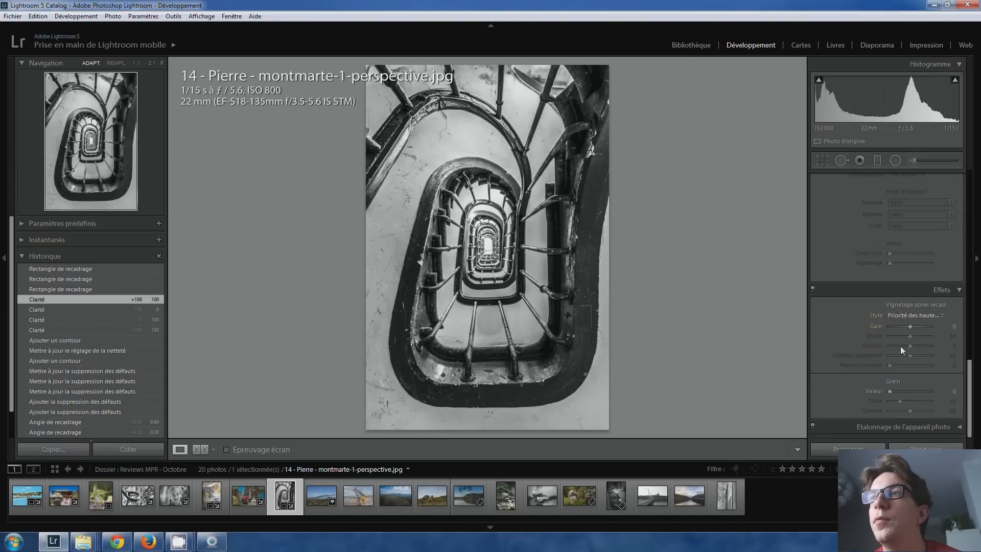
drag(910, 328, 908, 328)
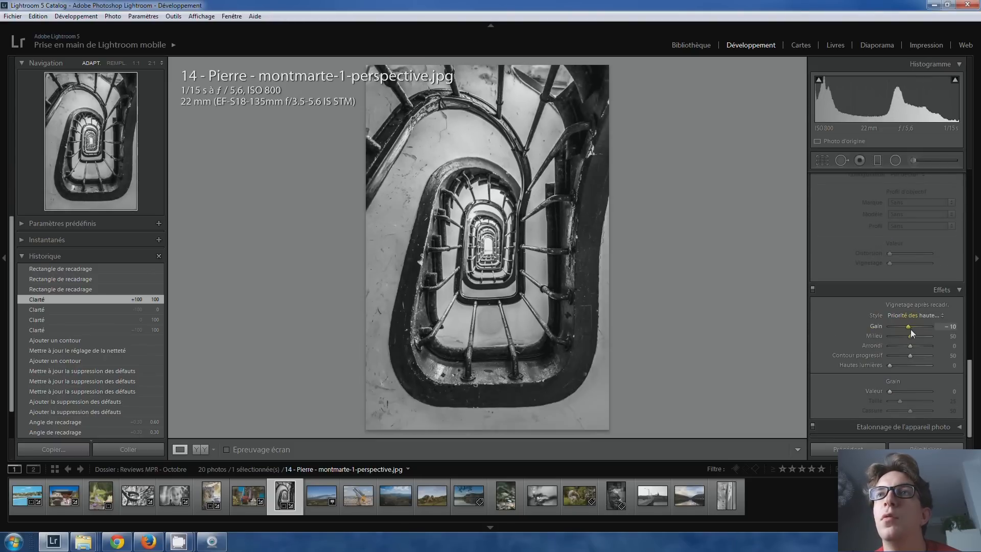
double_click(910, 329)
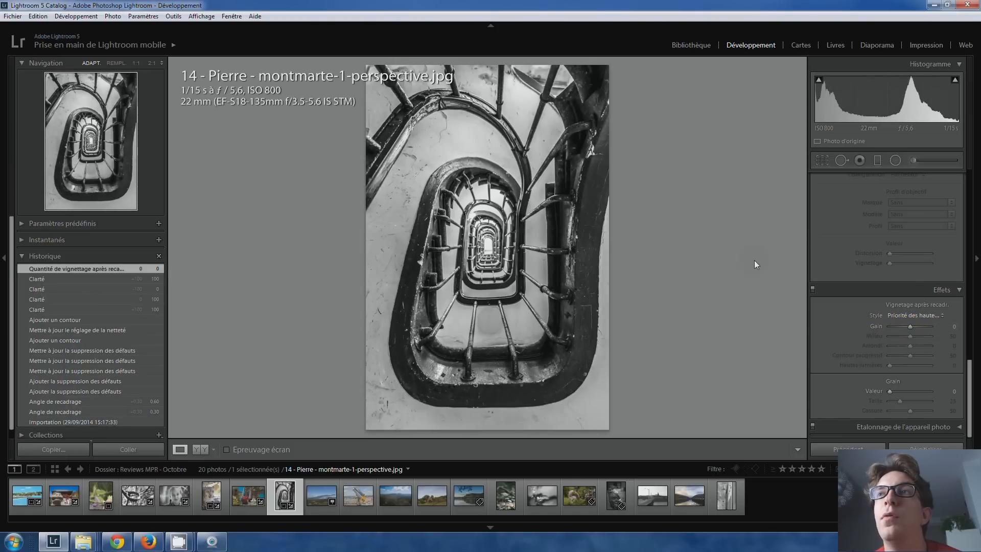
click(822, 161)
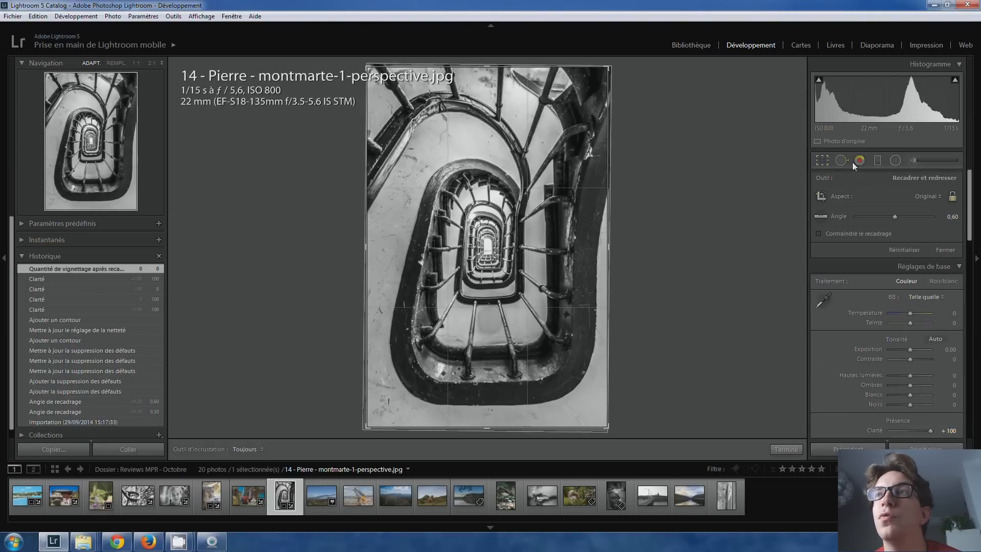
click(823, 161)
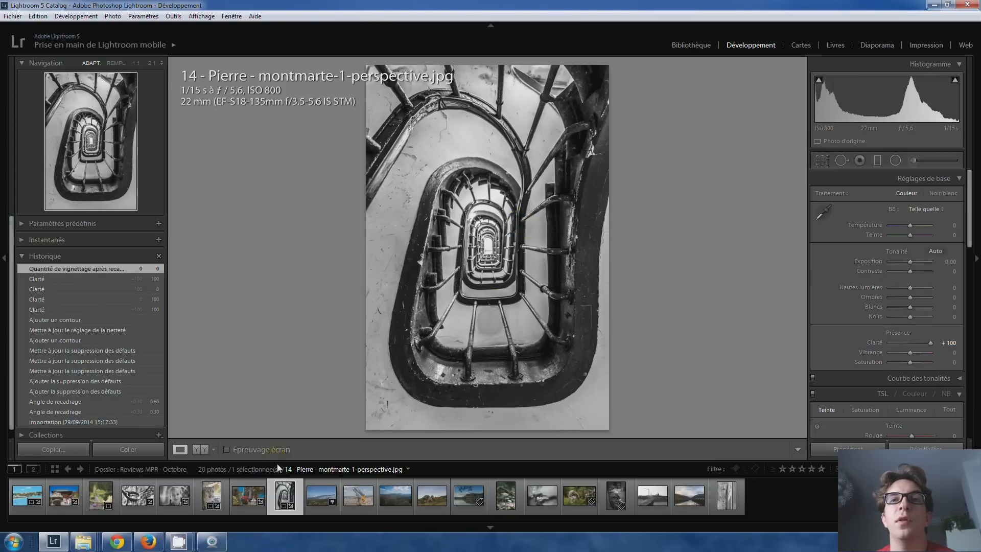
Step: Open photo number 20, the landscape with mountains above low clouds, for review
click(319, 496)
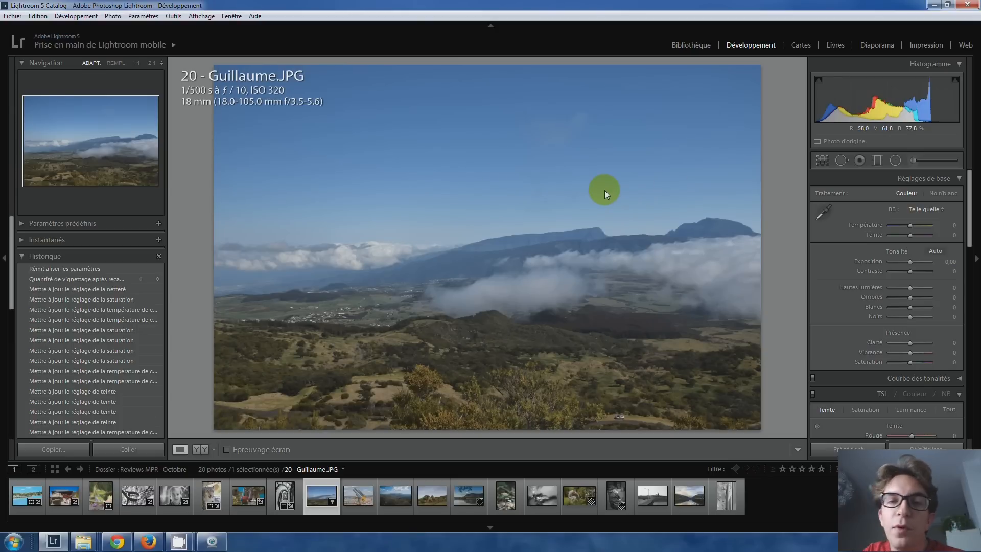
click(596, 175)
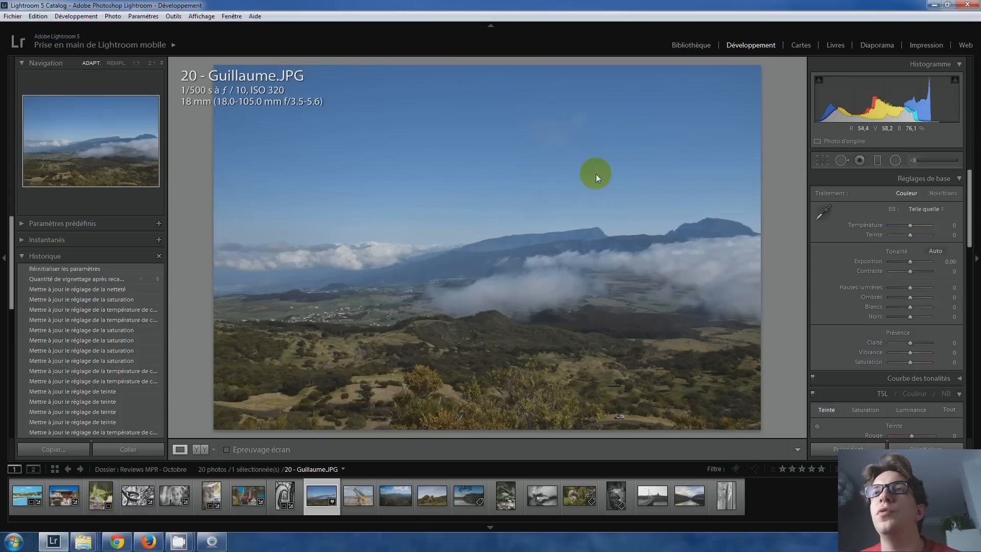
Step: Crop the landscape photo to a 16 x 9 ratio, shifting the frame down to remove part of the sky
click(822, 161)
click(497, 211)
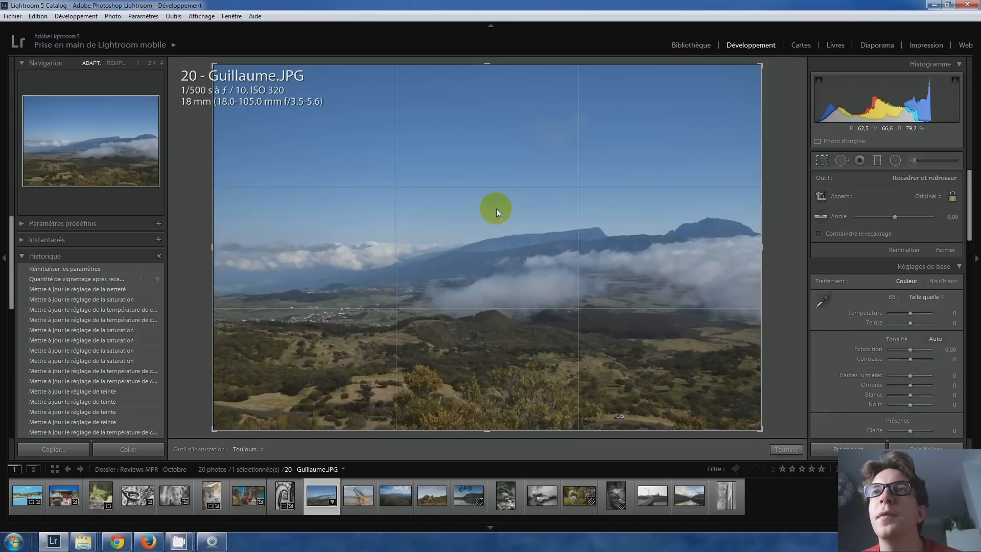
click(911, 199)
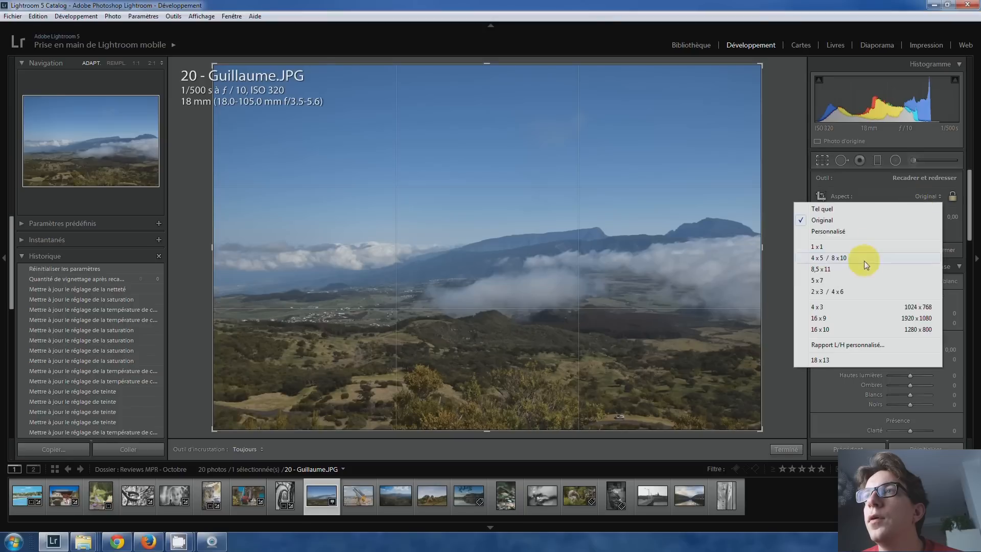
click(842, 314)
drag(514, 260, 507, 198)
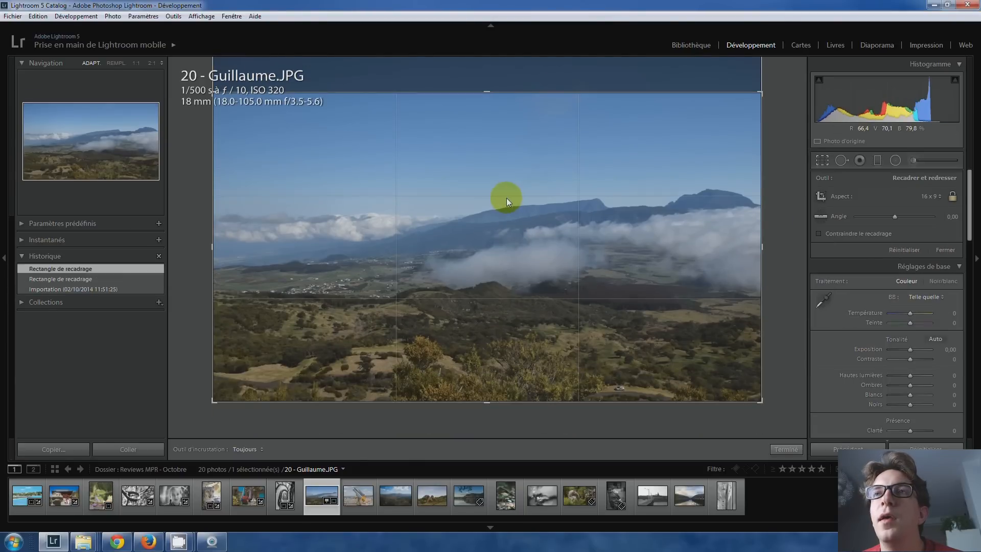
key(Return)
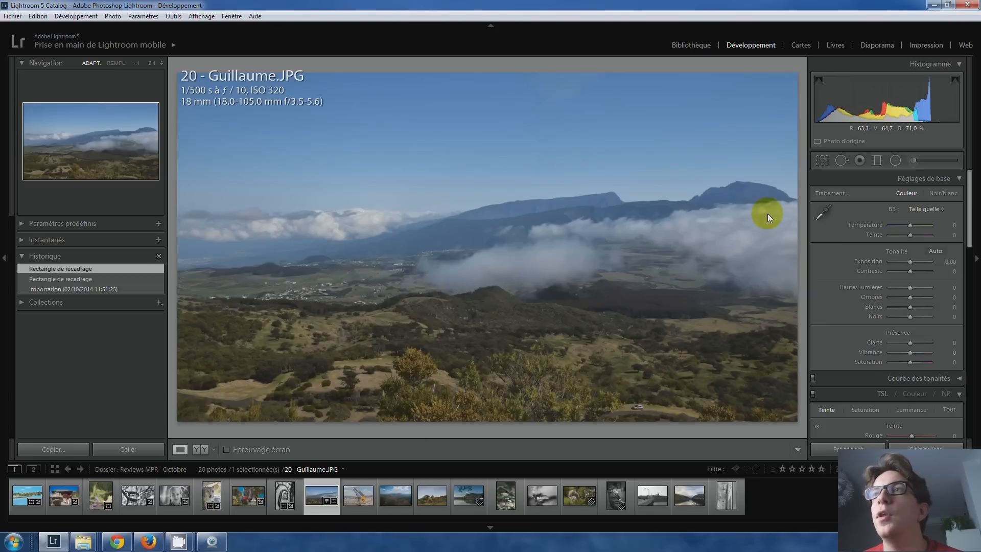
Step: Unlock the crop's aspect ratio and lower its upper edge to remove more sky, making a panoramic frame
click(823, 164)
click(953, 195)
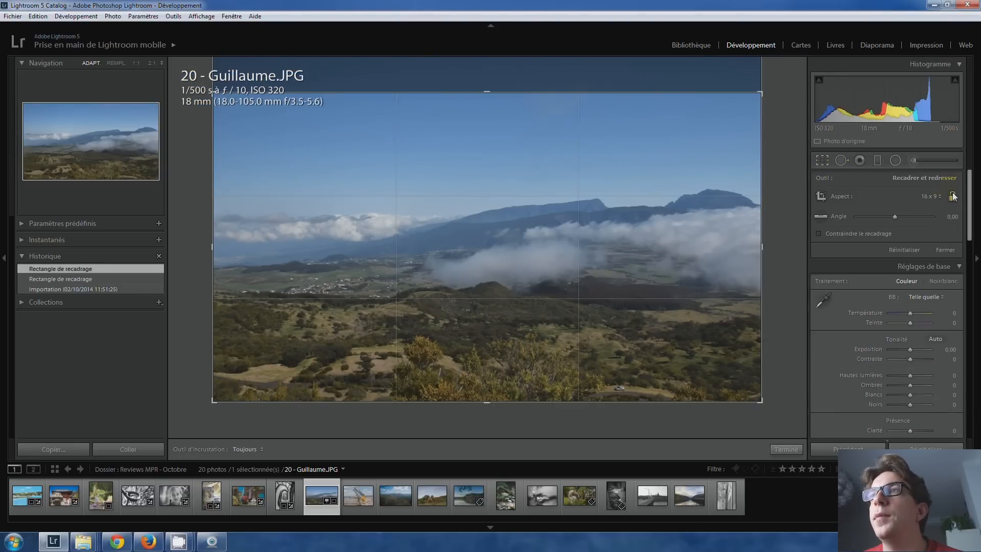
drag(489, 93, 492, 129)
double_click(482, 194)
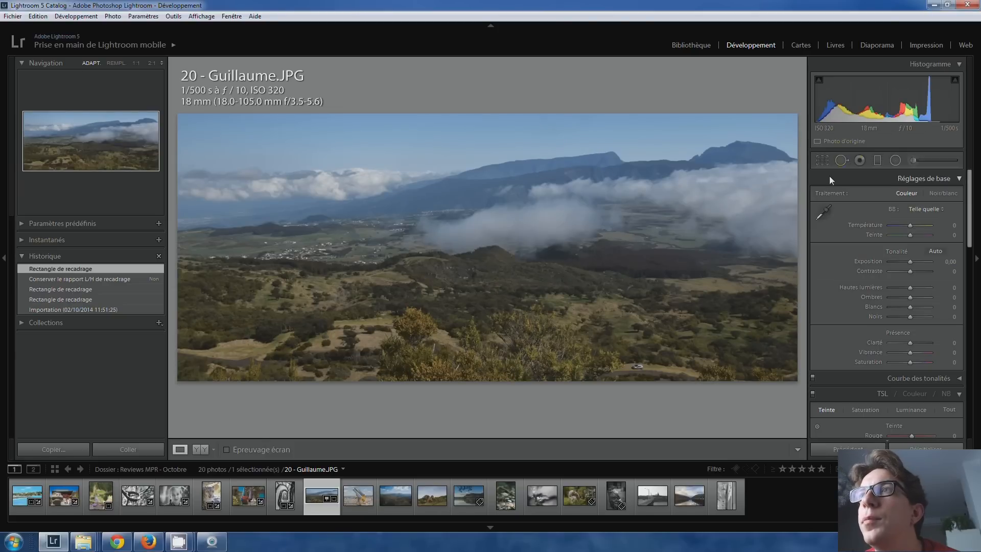
Step: Check the landscape for sensor dust with Spot Removal's spot visualization, then leave the tool
click(840, 160)
click(286, 449)
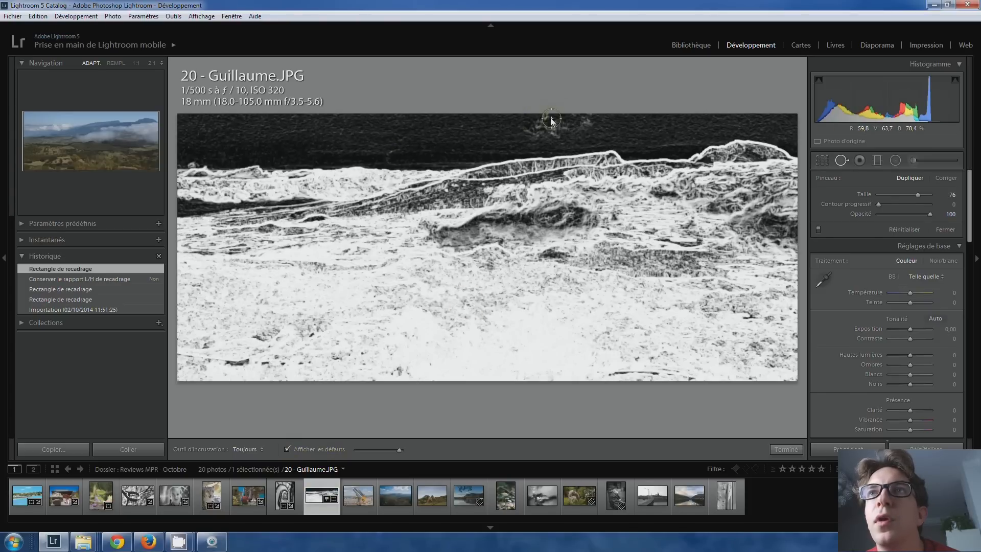
scroll(547, 117, down, 2)
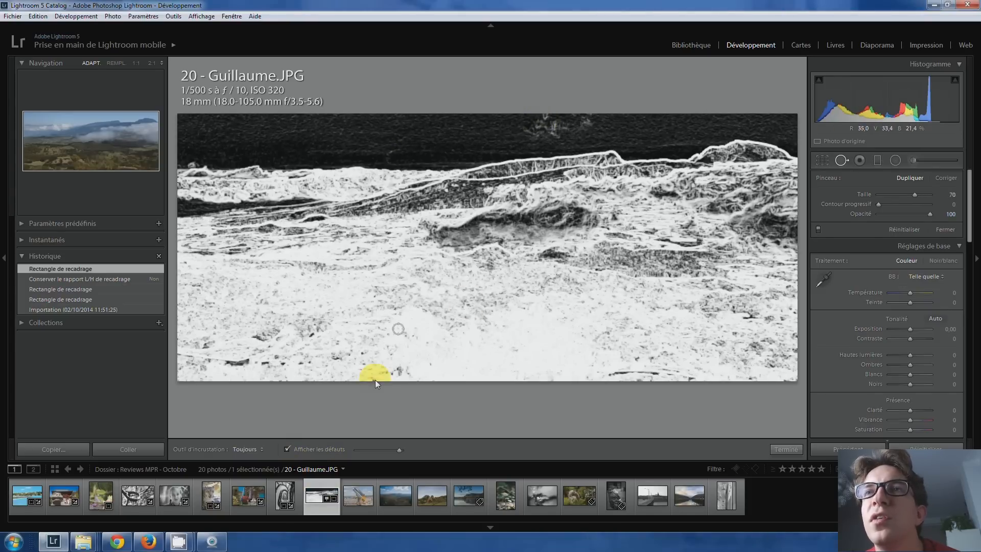
click(306, 451)
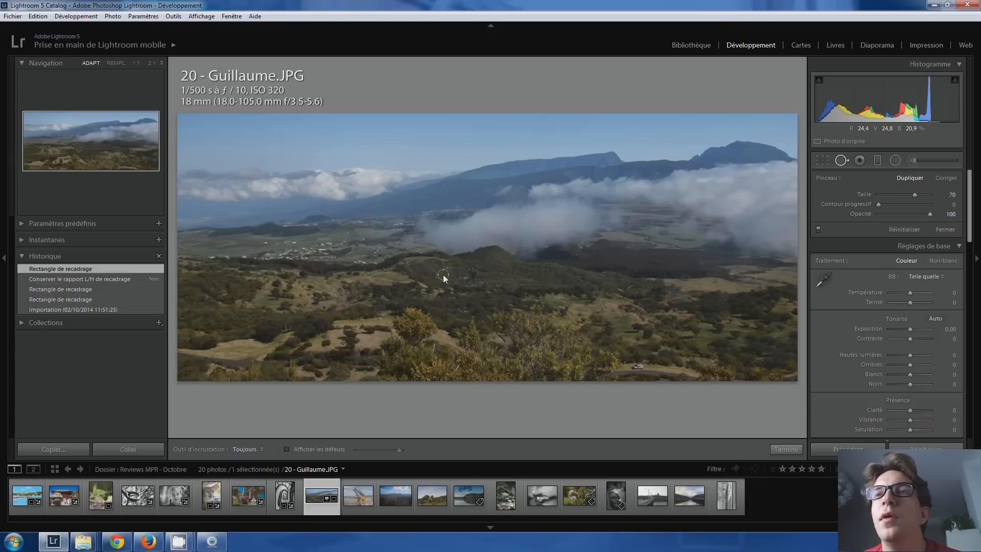
click(403, 193)
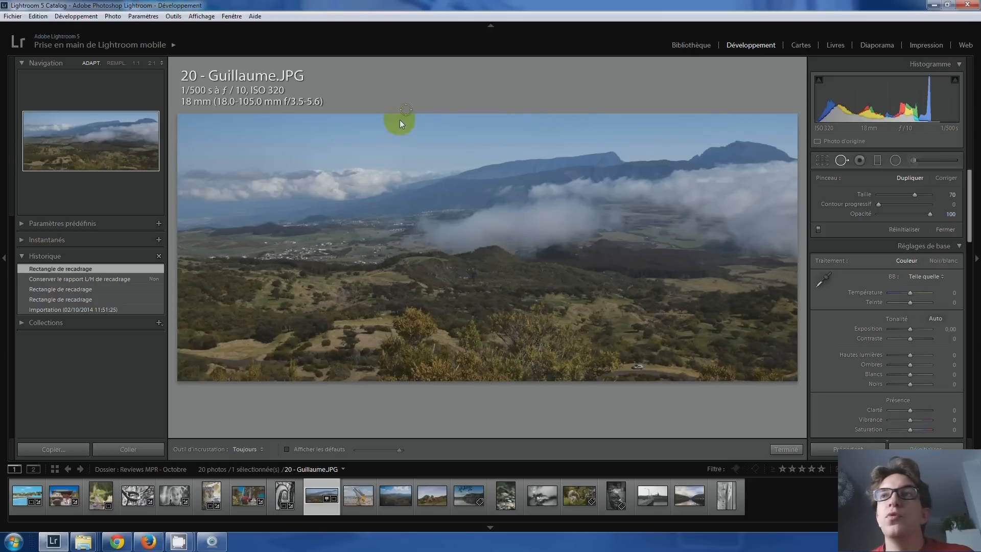
click(840, 159)
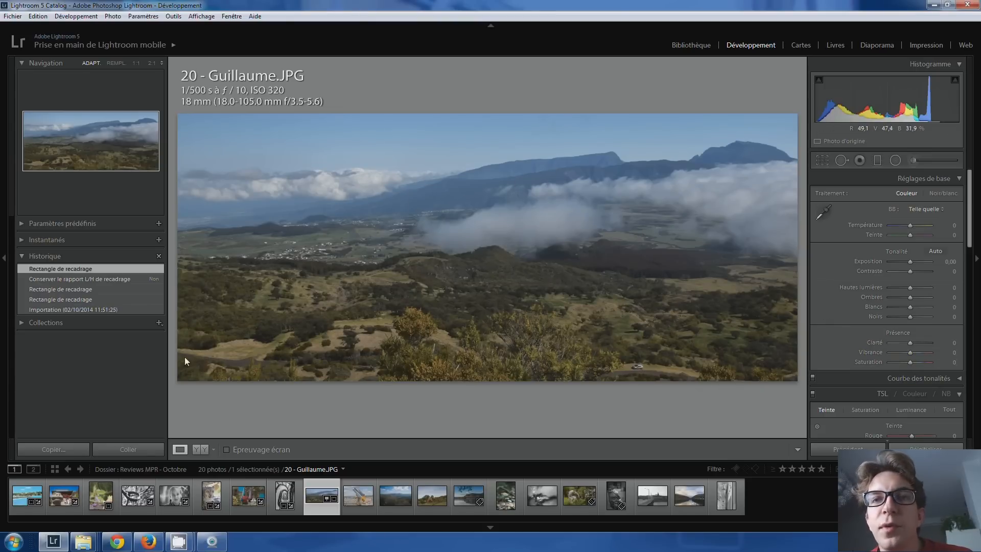
Step: Examine the foreground and middle ground of the landscape up close, from one side to the other
click(232, 360)
mouse_move(256, 329)
mouse_down()
mouse_move(412, 344)
mouse_move(254, 328)
mouse_up()
drag(592, 338, 215, 330)
drag(473, 322, 230, 324)
mouse_move(602, 327)
mouse_down()
mouse_move(197, 338)
mouse_move(149, 314)
mouse_up()
drag(541, 294, 230, 225)
drag(687, 283, 367, 271)
click(523, 303)
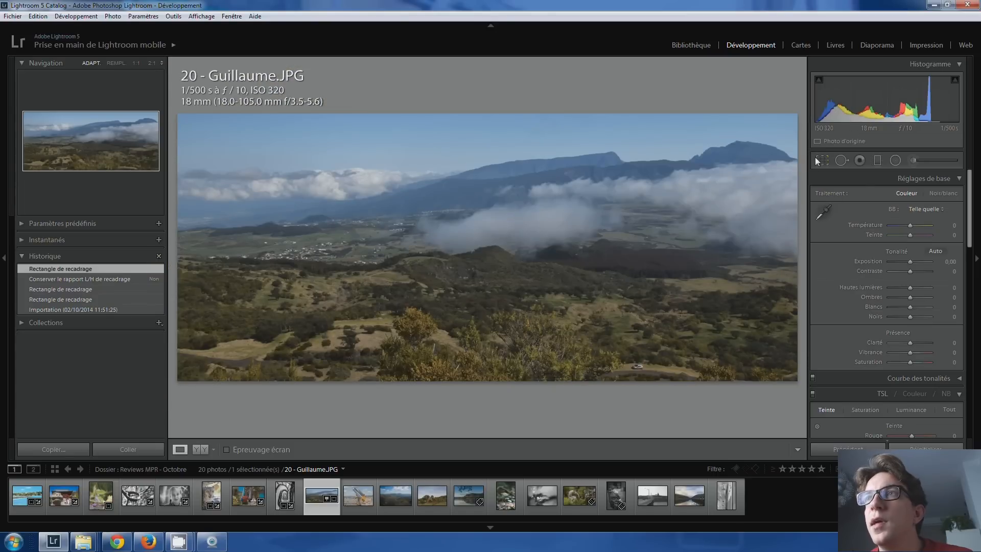
Step: Raise the crop's lower edge to trim a narrow strip off the foreground and apply the crop
click(816, 160)
drag(486, 369, 486, 360)
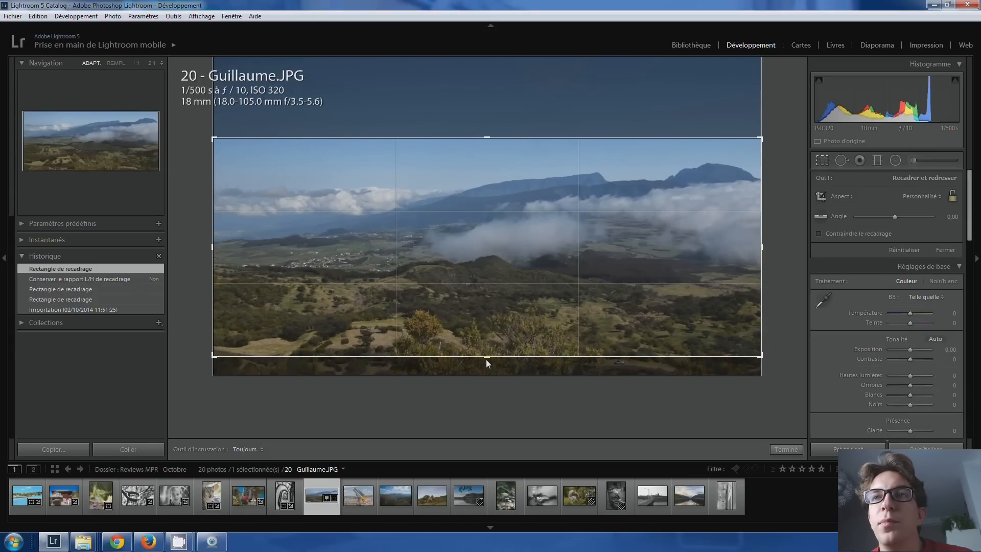
key(Return)
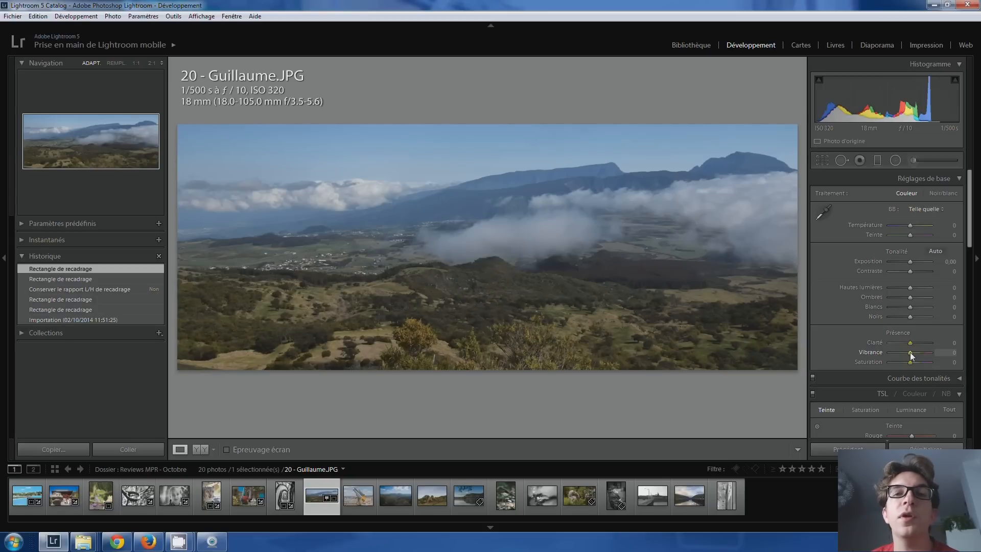
Step: Try a vibrance of +60 on the landscape photo
key(shift+Up)
key(shift+Up)
key(shift+Up)
key(shift+Up)
key(shift+Down)
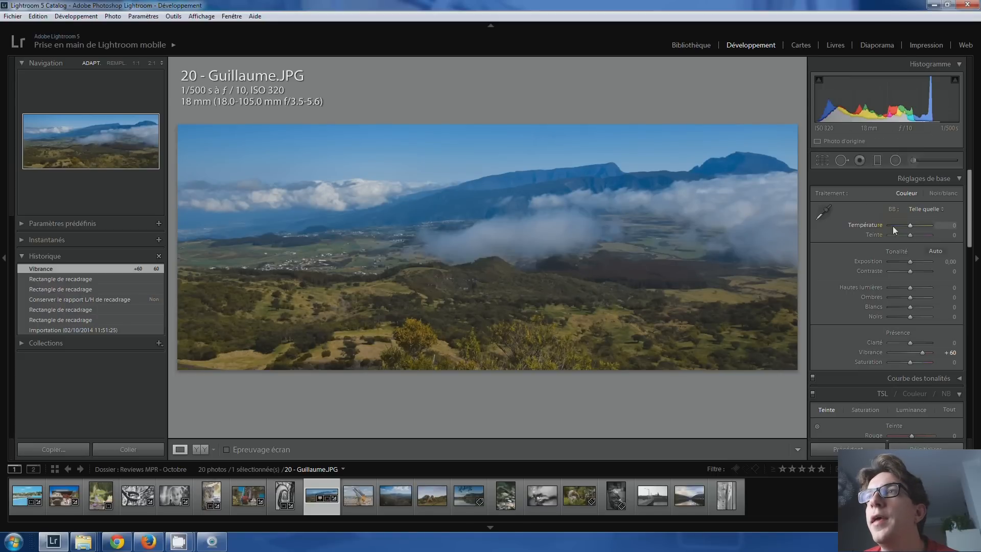
Step: Try a cooler white balance with temperature -10, inspect the hills at 1:1, and reset the temperature to 0
key(Down)
key(Down)
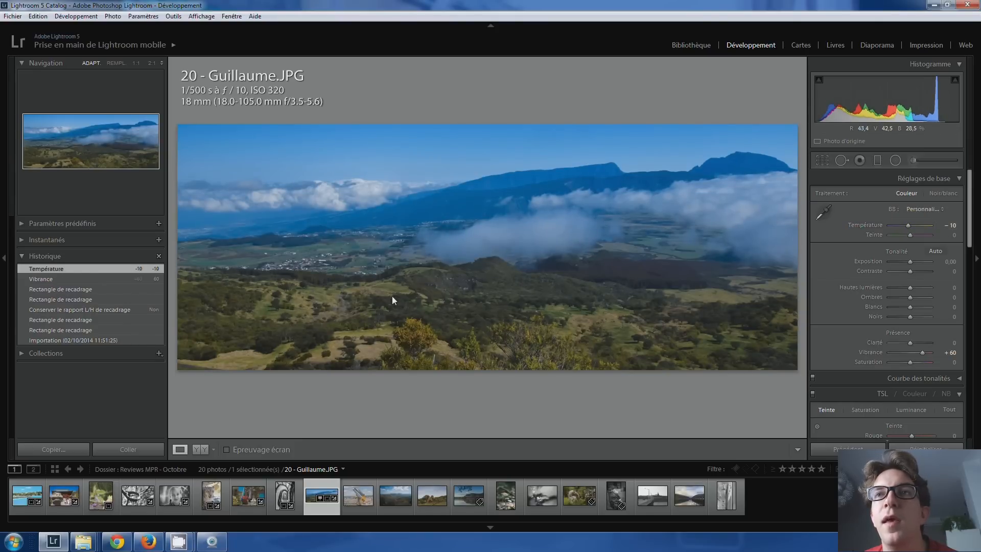
click(419, 283)
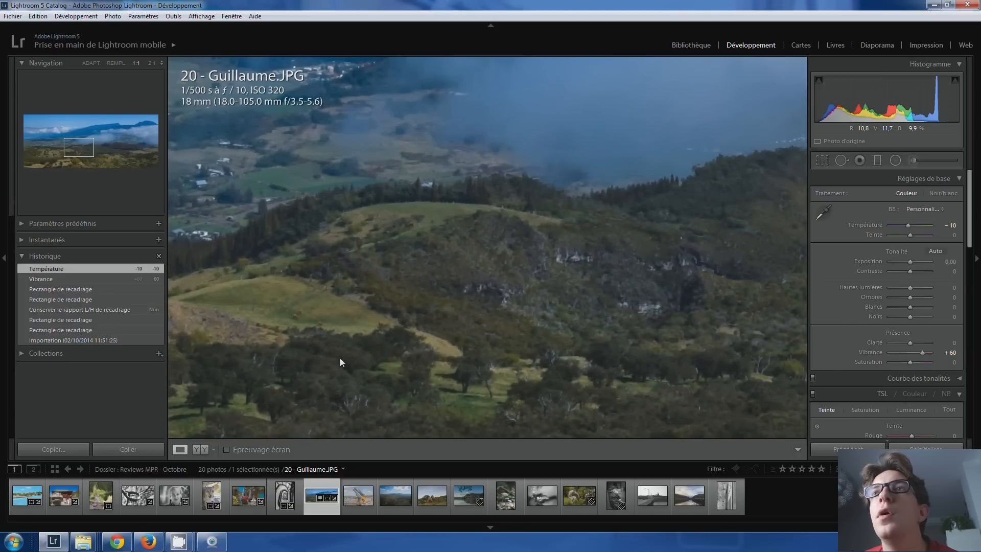
click(318, 373)
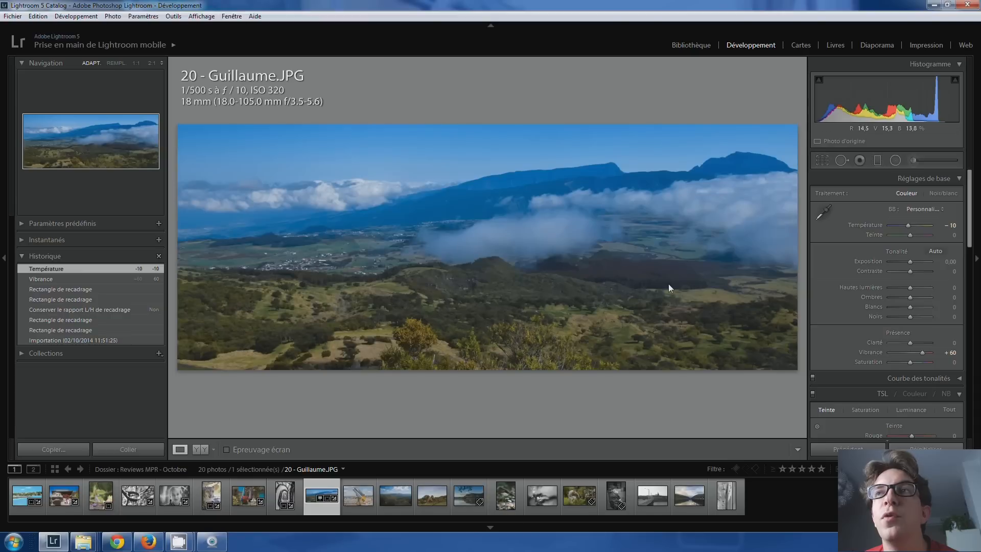
double_click(908, 226)
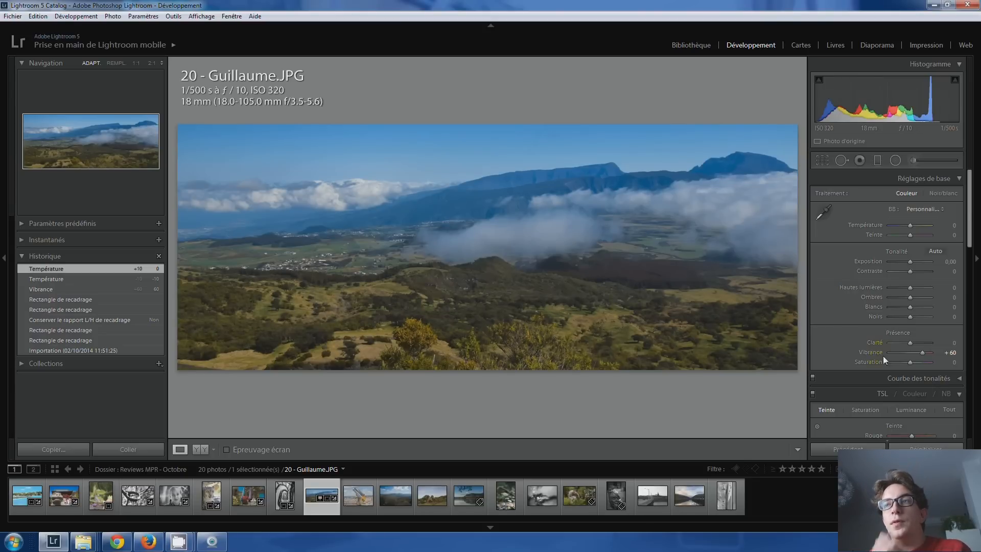
Step: Reset the vibrance to 0 and set the saturation to +40 instead, comparing it with +50
double_click(922, 353)
key(Up)
key(Up)
key(Up)
key(Up)
key(Up)
key(Up)
key(Up)
key(Up)
key(Up)
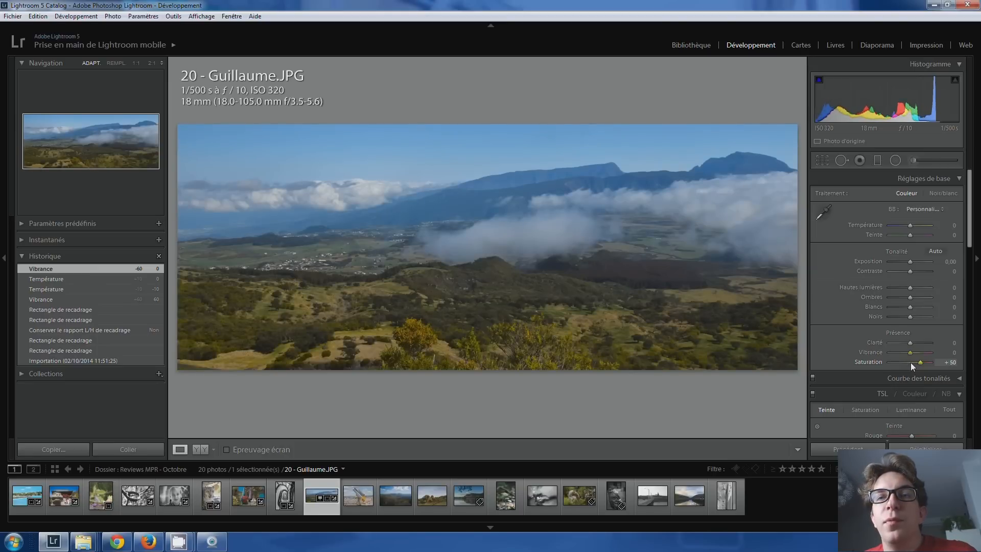
key(Down)
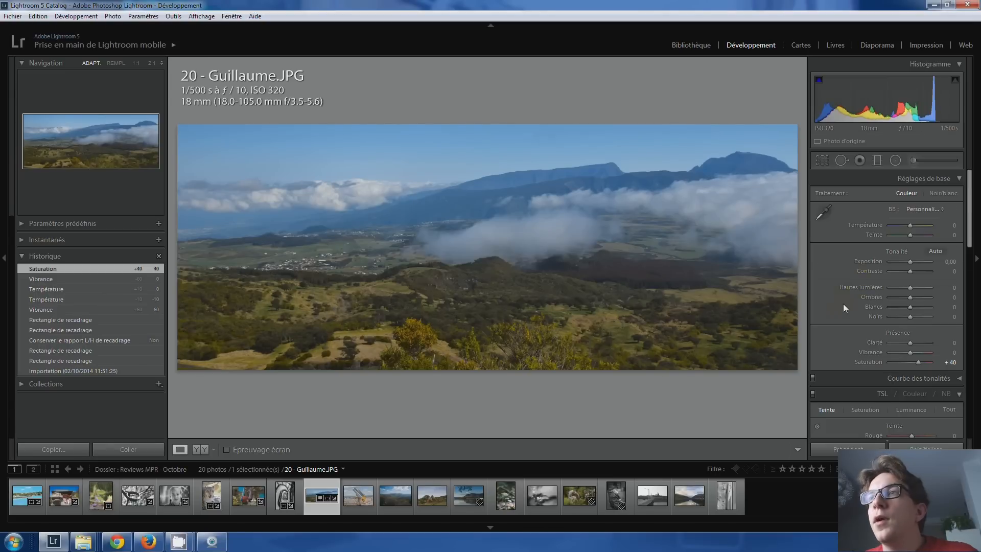
Step: Shift the yellow hue to +19 in the HSL adjustments to make the vegetation greener
scroll(842, 303, down, 3)
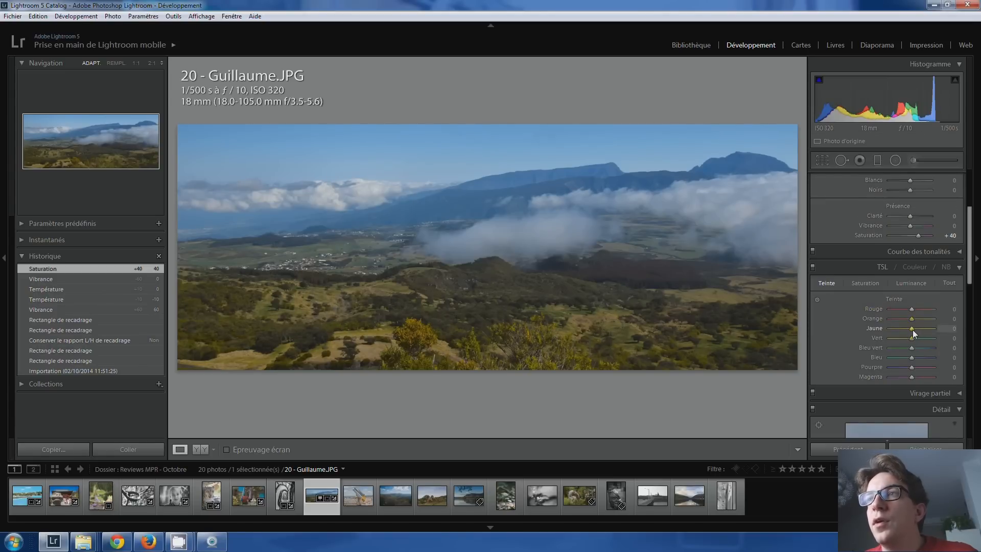
drag(914, 332, 916, 332)
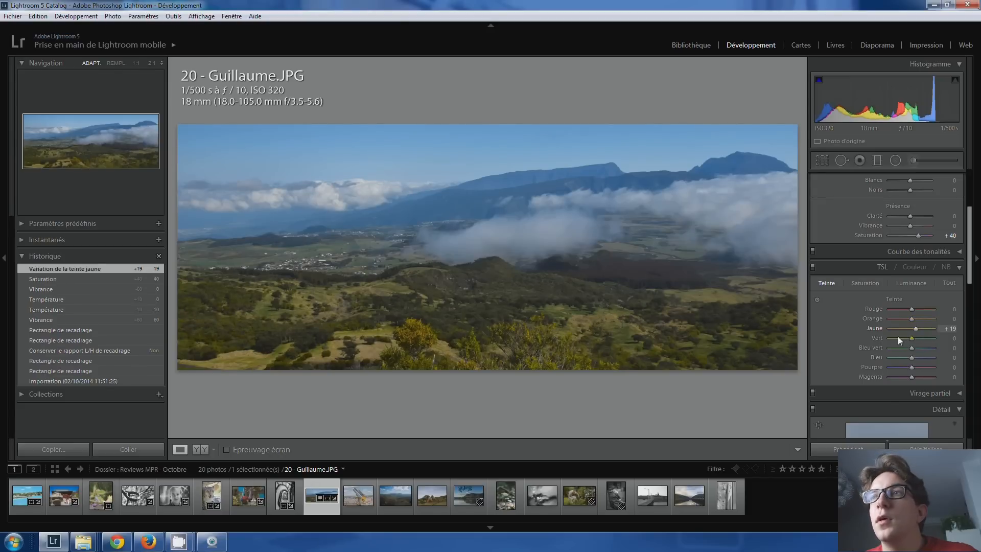
Step: Set the landscape's saturation to +45 and its vibrance to +15
scroll(865, 341, up, 3)
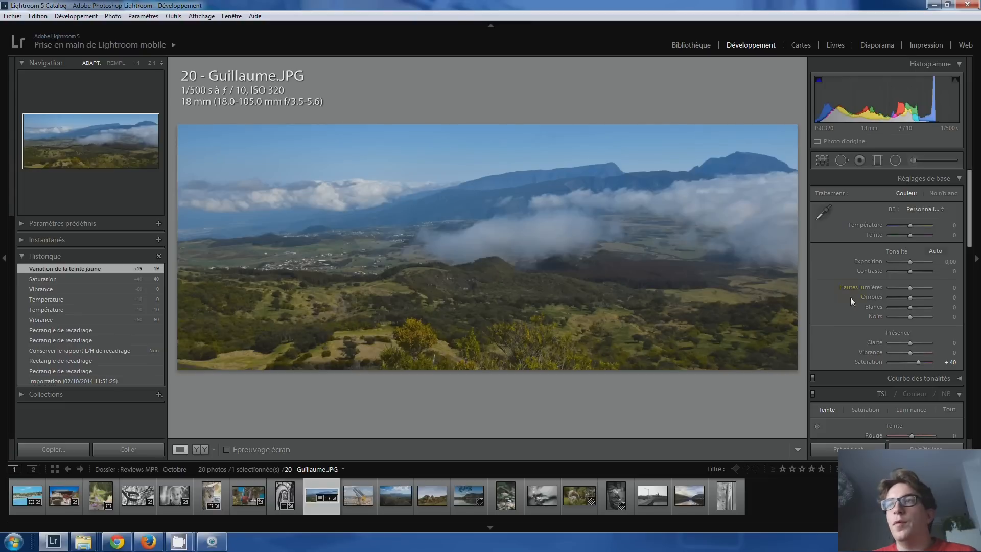
click(921, 363)
click(911, 355)
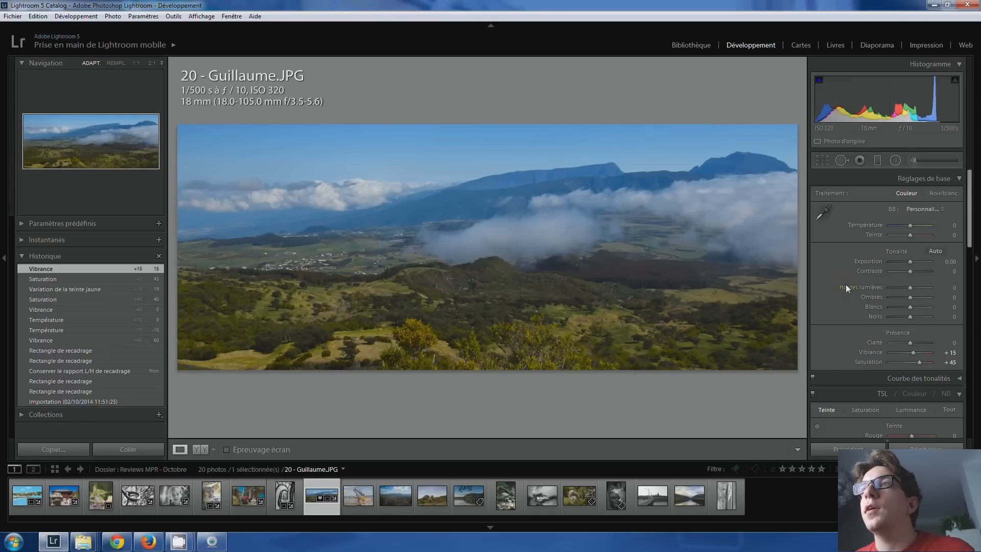
Step: Paint an adjustment brush mask over the distant mountain range, reducing the brush size to 5, and check the mask overlay
click(913, 162)
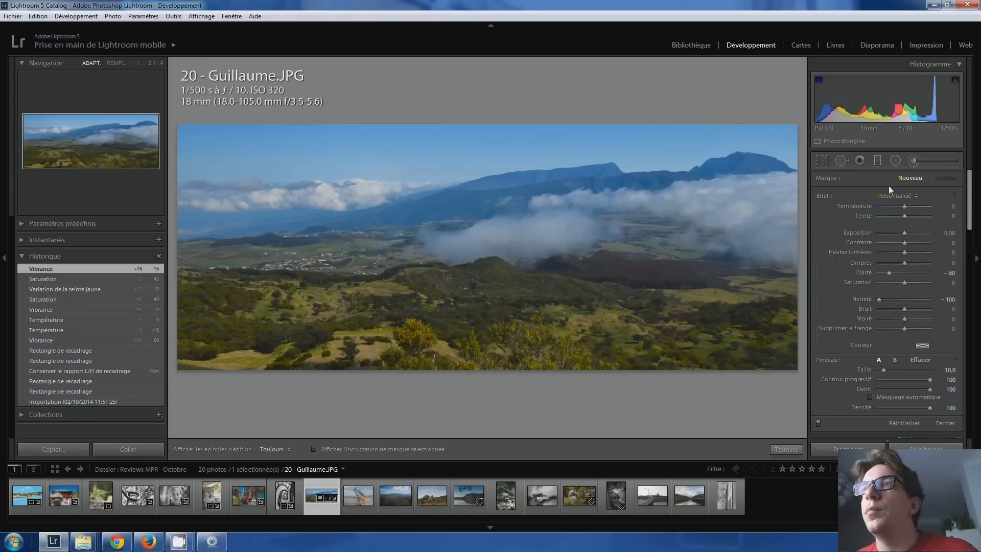
key(h)
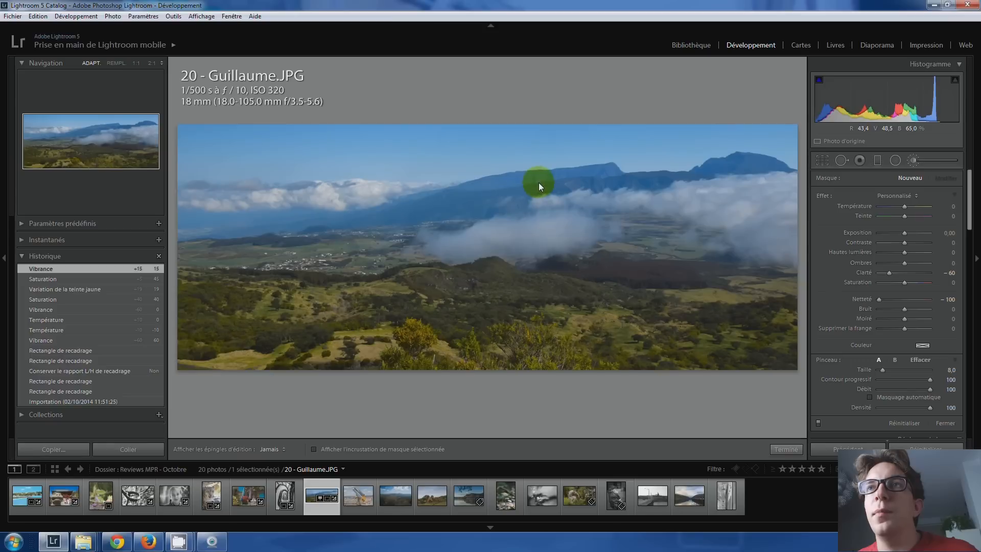
drag(538, 183, 542, 180)
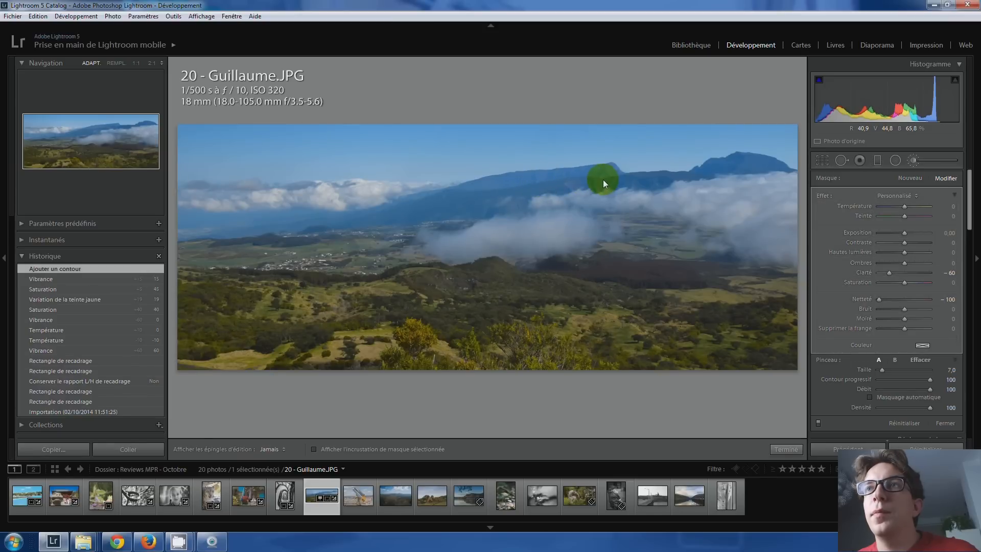
drag(643, 180, 780, 164)
scroll(668, 174, down, 2)
scroll(727, 163, up, 2)
scroll(779, 164, down, 2)
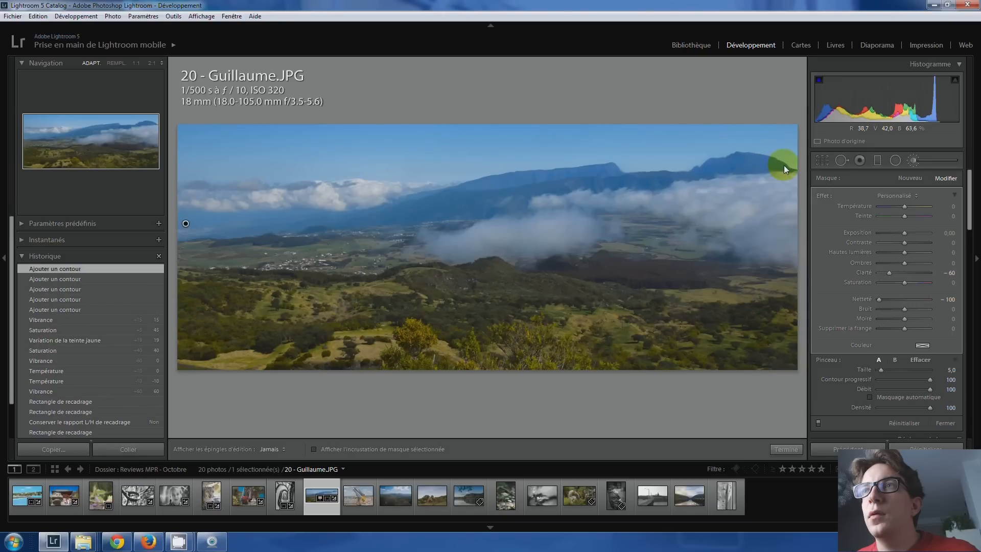
click(746, 161)
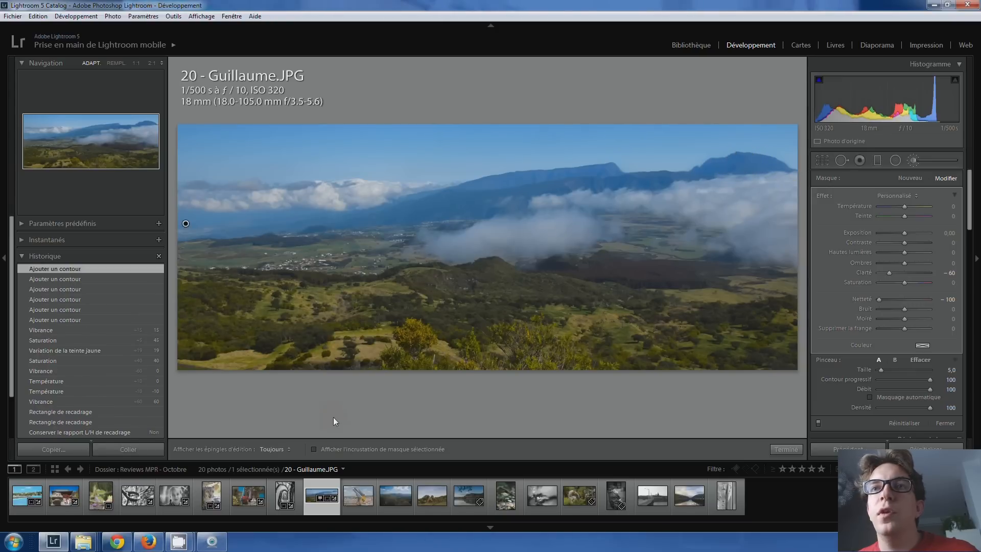
click(313, 449)
click(314, 449)
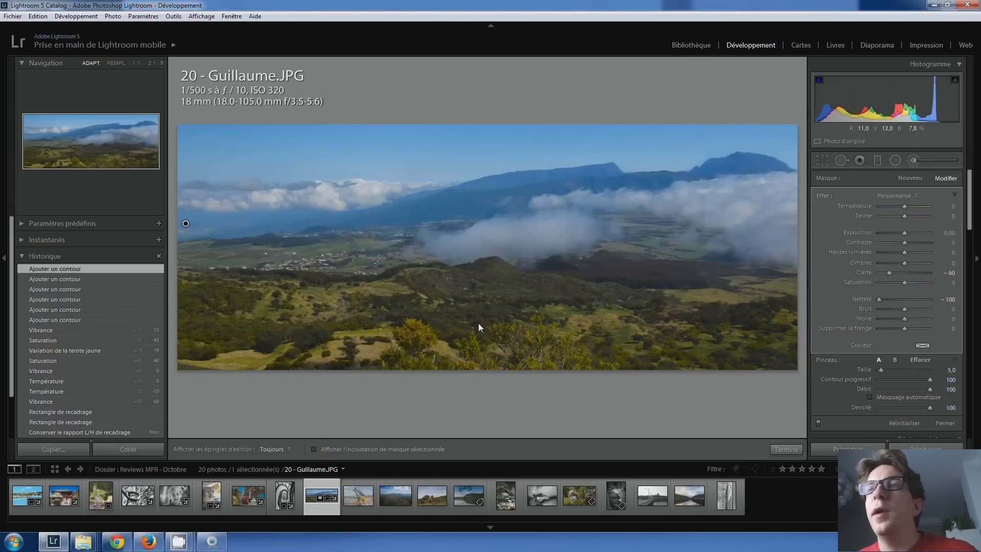
Step: Reset the mountain mask's sharpness and clarity to 0, comparing a clarity of 60 and a higher contrast
double_click(880, 298)
double_click(887, 272)
mouse_move(903, 274)
mouse_down()
mouse_move(933, 270)
mouse_move(906, 273)
mouse_move(918, 277)
mouse_up()
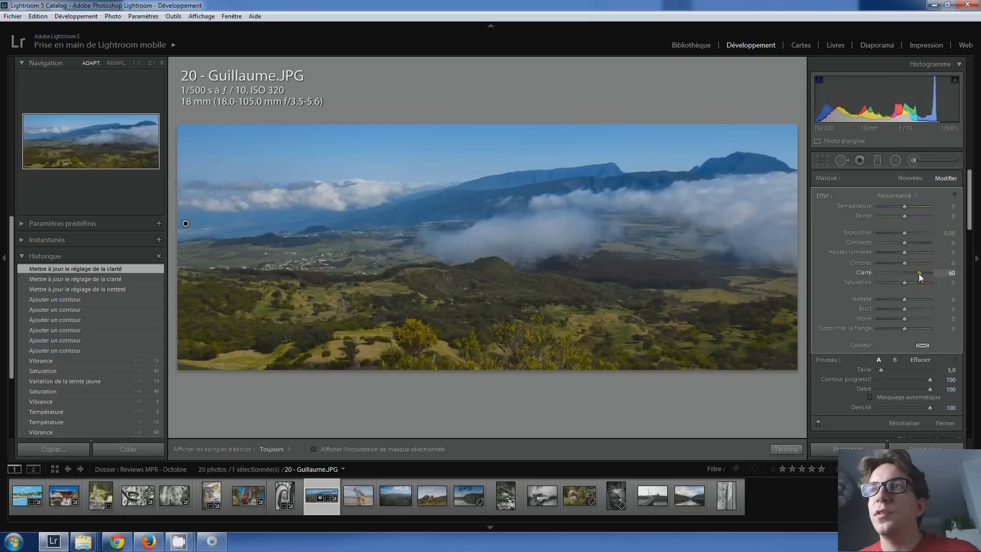
double_click(918, 274)
mouse_move(905, 242)
mouse_down()
mouse_move(921, 242)
mouse_move(896, 243)
mouse_move(915, 243)
mouse_up()
double_click(915, 244)
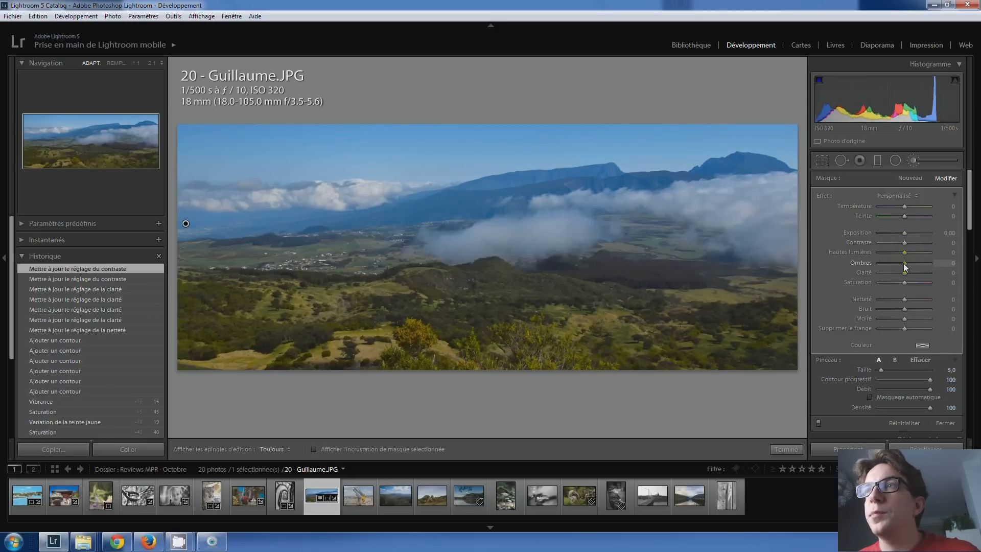
Step: Set the mountain mask's clarity to 68, comparing it with 100, and its exposure to 0.14
drag(904, 272, 931, 274)
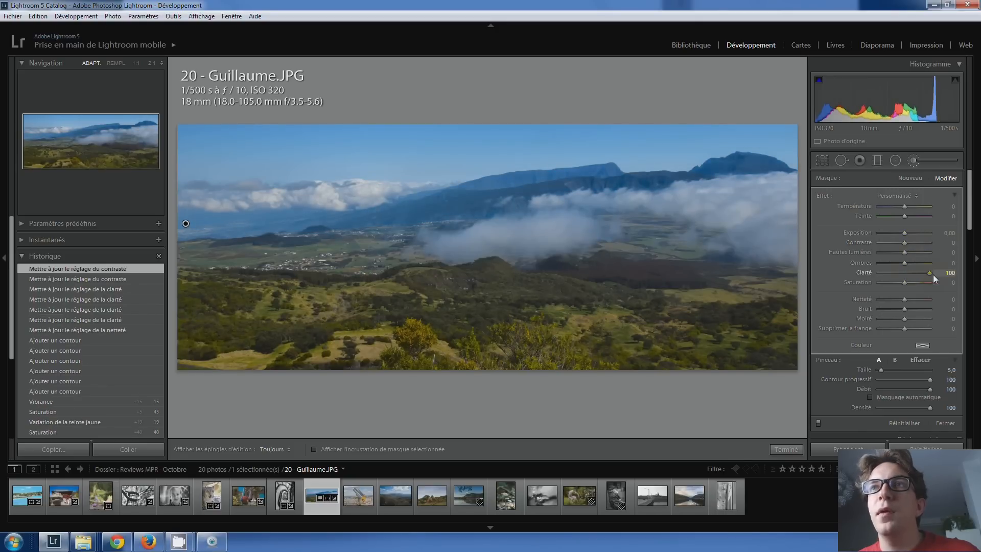
drag(921, 276, 921, 275)
drag(904, 234, 903, 234)
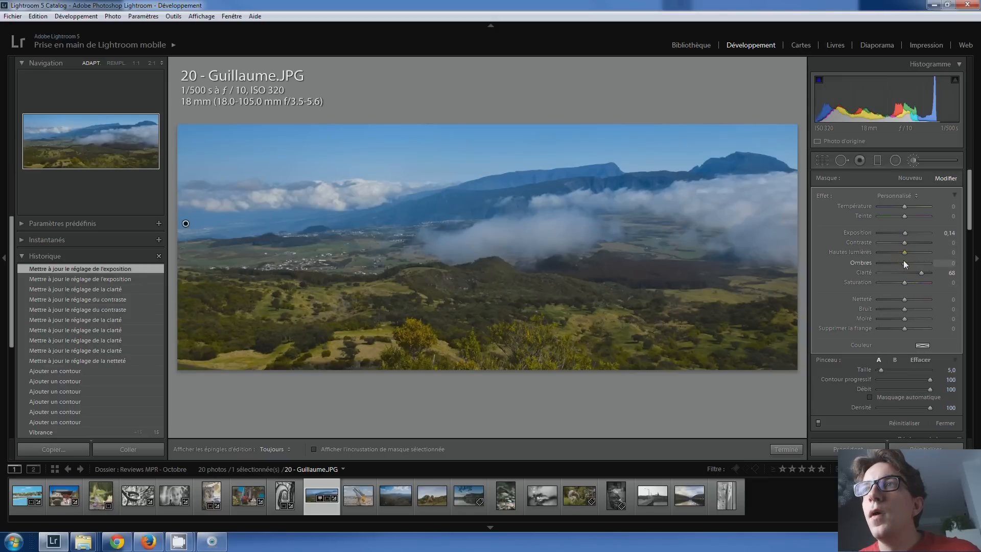
Step: Reset the mountain mask's exposure to 0 and set its shadows to 52 and saturation to 1
double_click(904, 233)
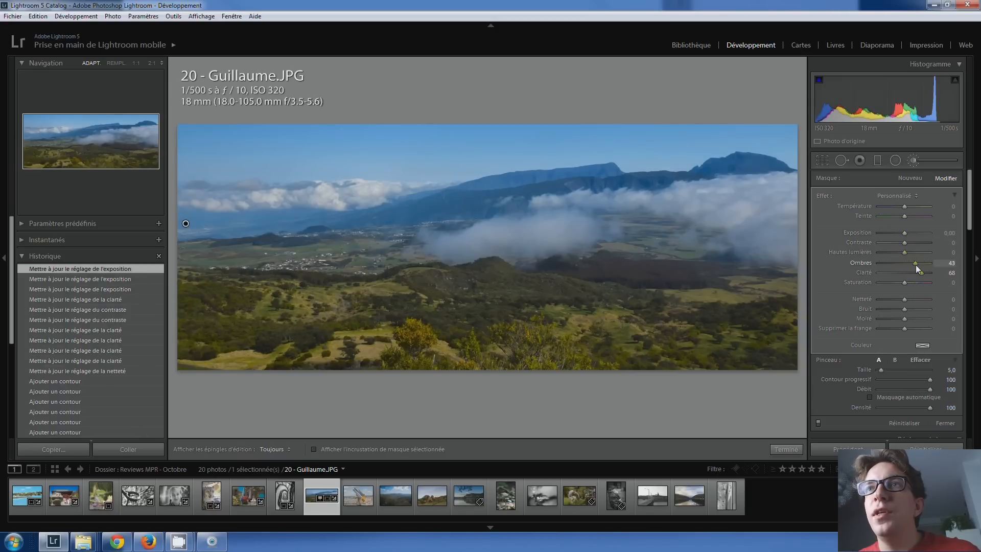
drag(918, 266, 903, 283)
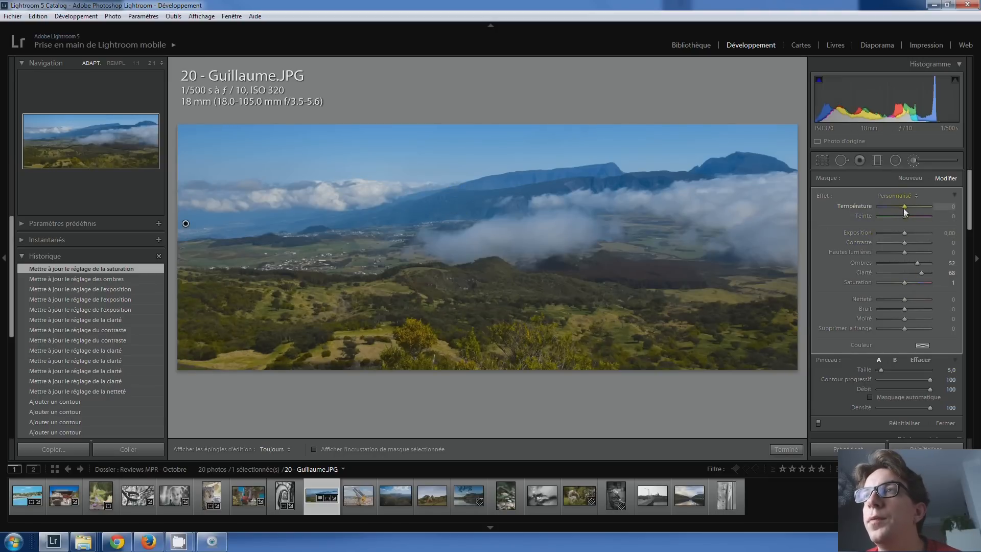
scroll(868, 372, down, 3)
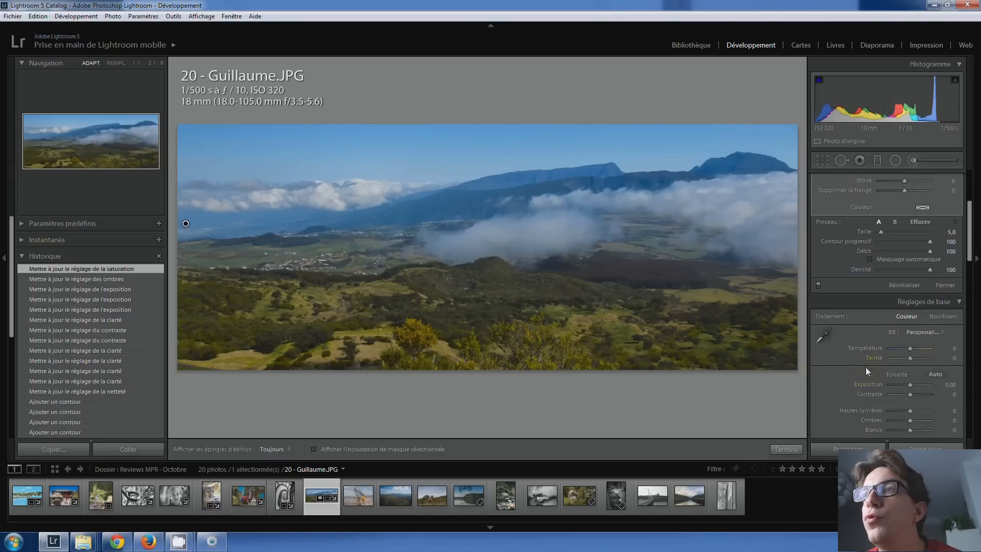
scroll(903, 409, down, 5)
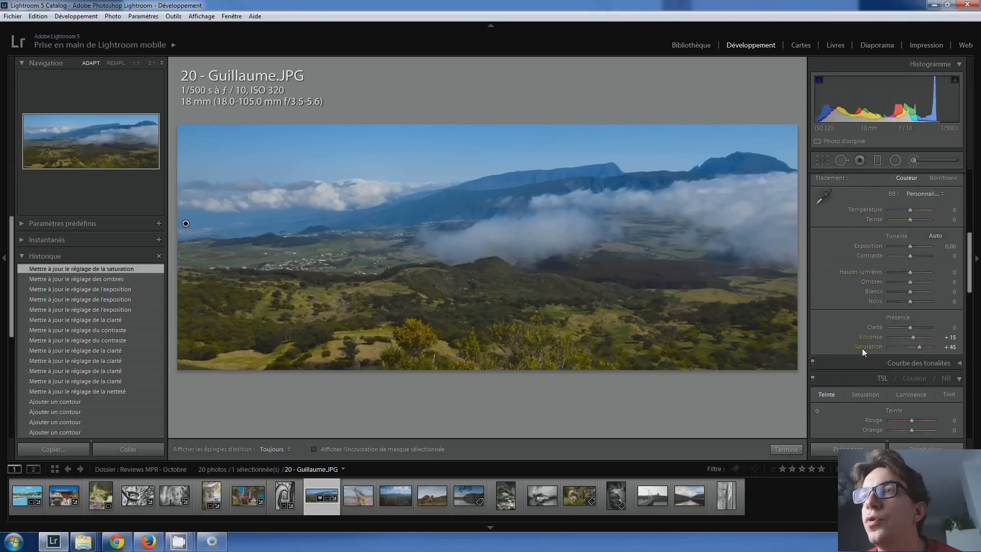
scroll(914, 347, down, 1)
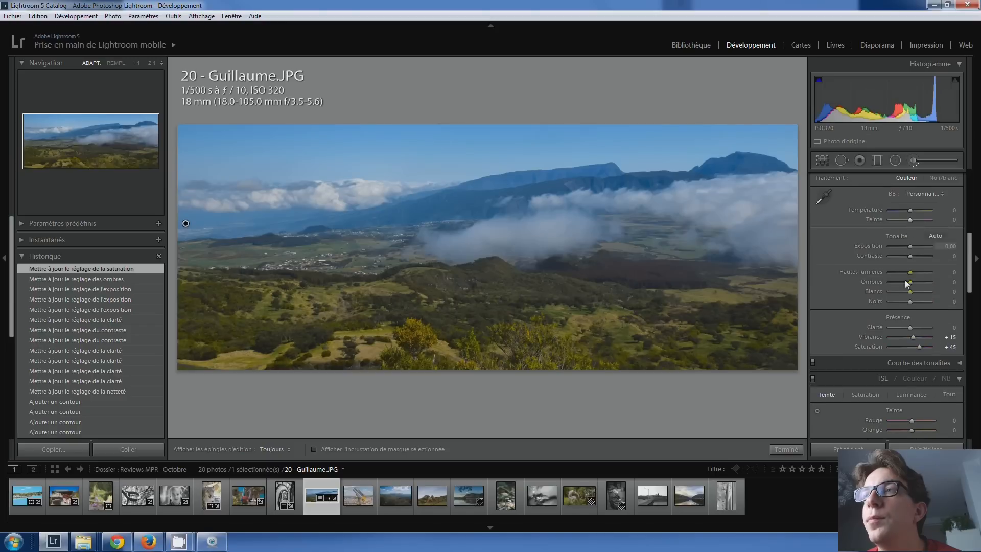
scroll(868, 327, down, 1)
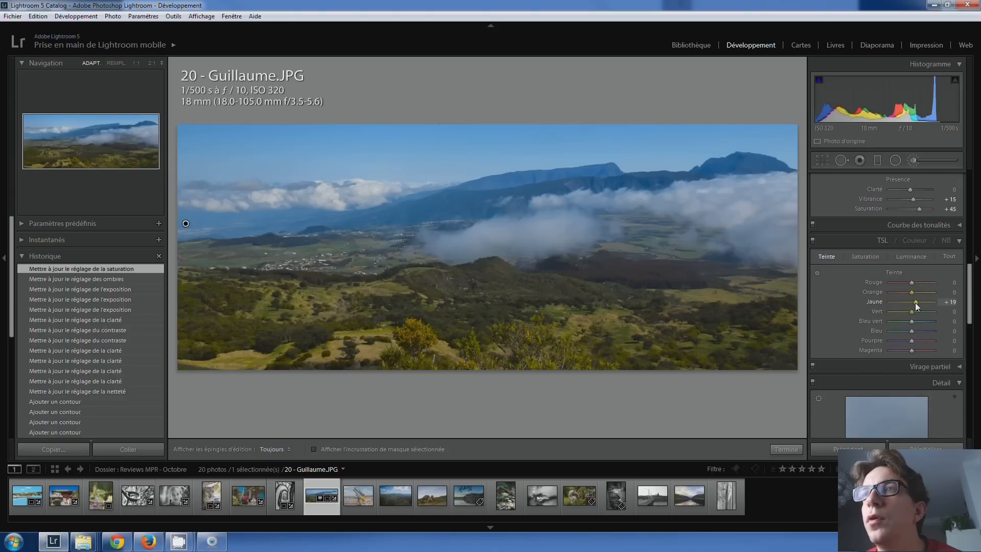
scroll(851, 324, up, 7)
scroll(851, 324, up, 2)
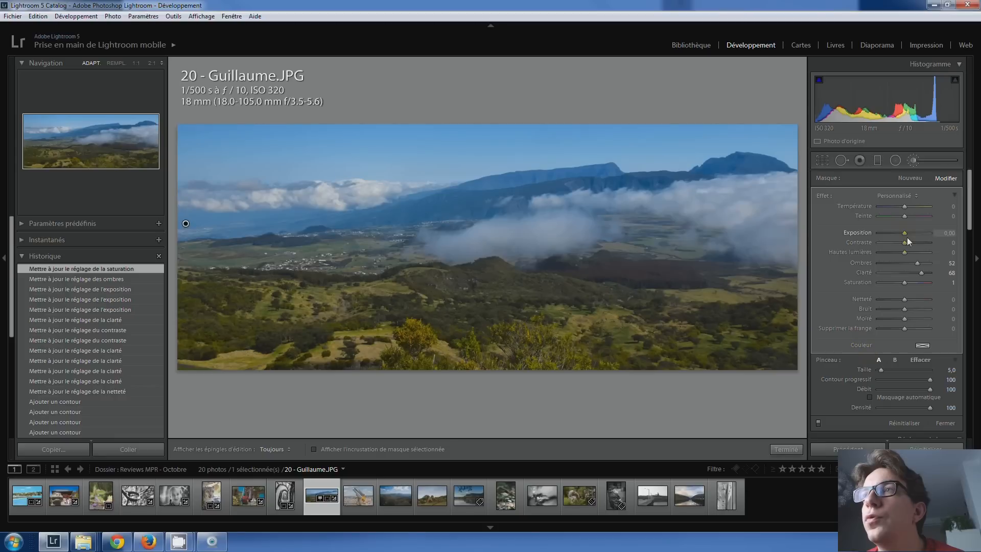
Step: Set the mountain mask's temperature to 30, tint to -5 and saturation to 17, comparing it with a saturation of 100
drag(905, 207, 905, 206)
drag(904, 282, 942, 283)
click(911, 206)
drag(911, 207, 910, 206)
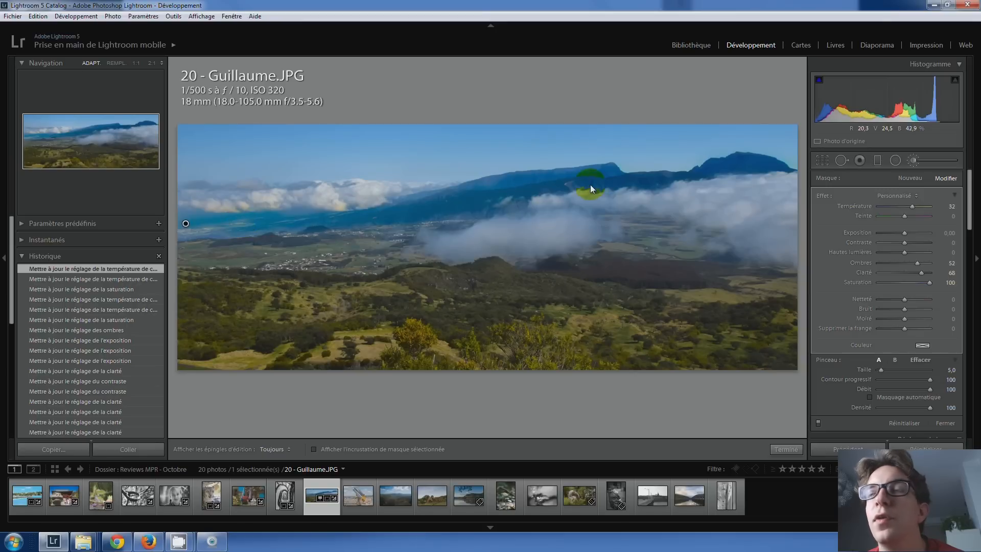
drag(927, 278, 906, 281)
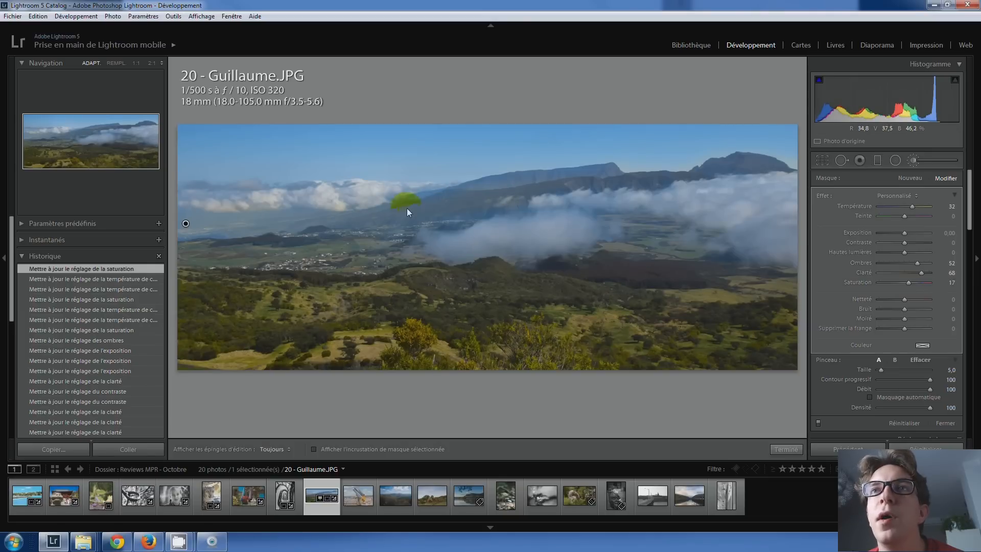
drag(902, 217, 904, 215)
click(911, 207)
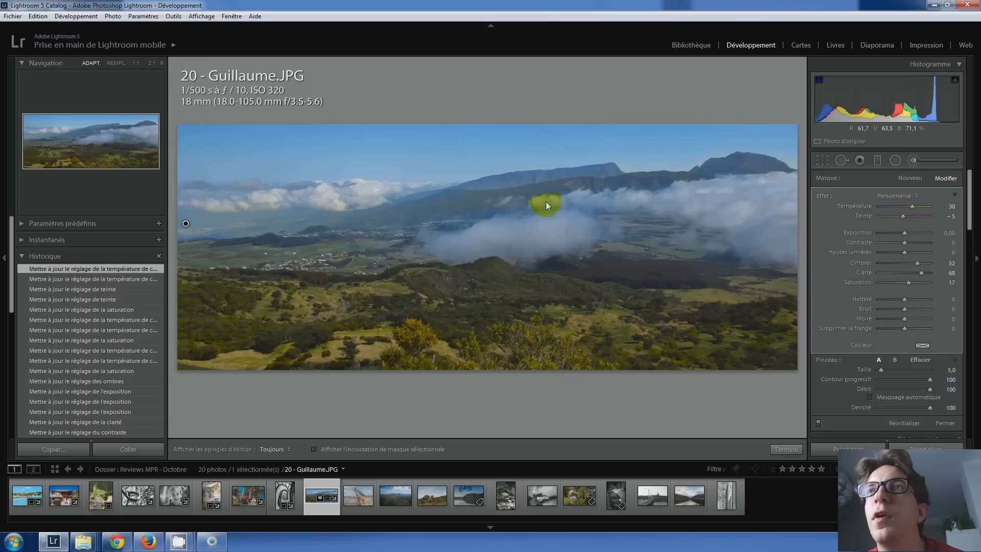
Step: Extend the mask with more strokes along the mountain ridge to the far peak and set its sharpness to 27
key(h)
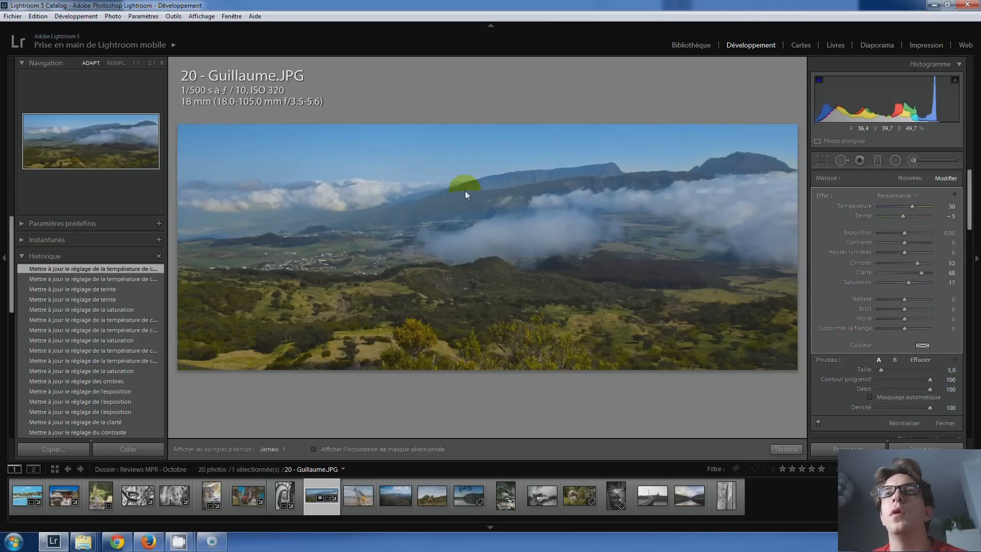
drag(456, 192, 766, 165)
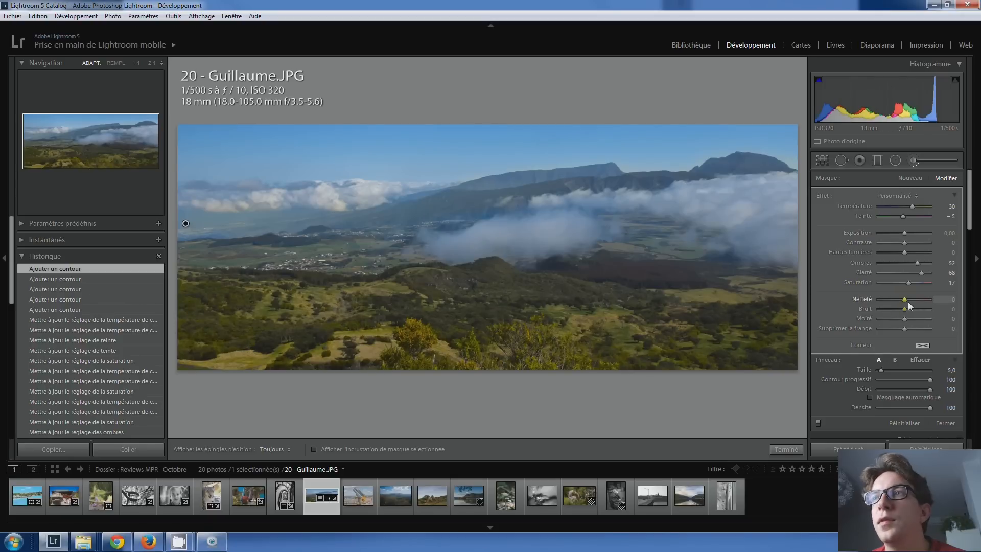
drag(911, 299, 915, 300)
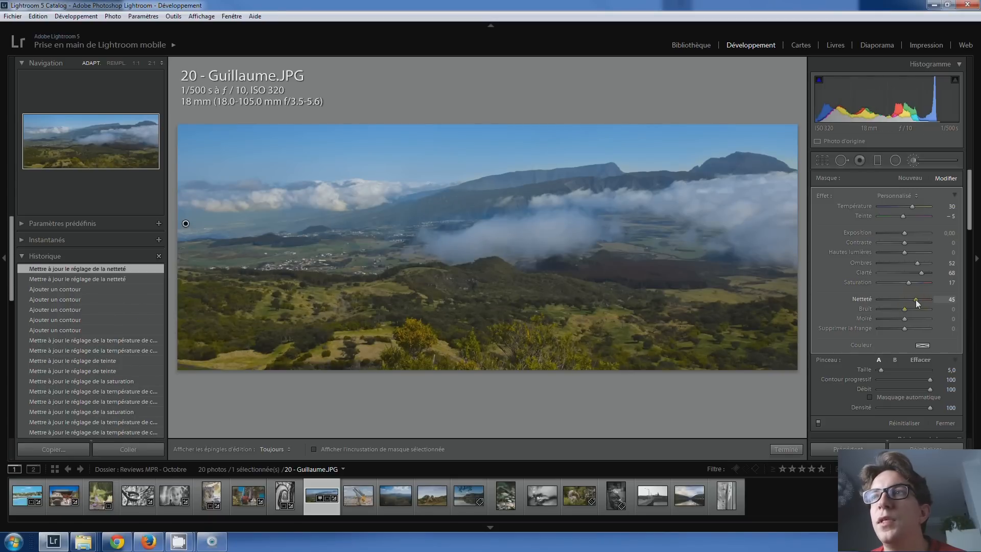
Step: Compare the landscape's early brush-stroke history state with the latest edit, ending on the latest edit
scroll(73, 327, down, 5)
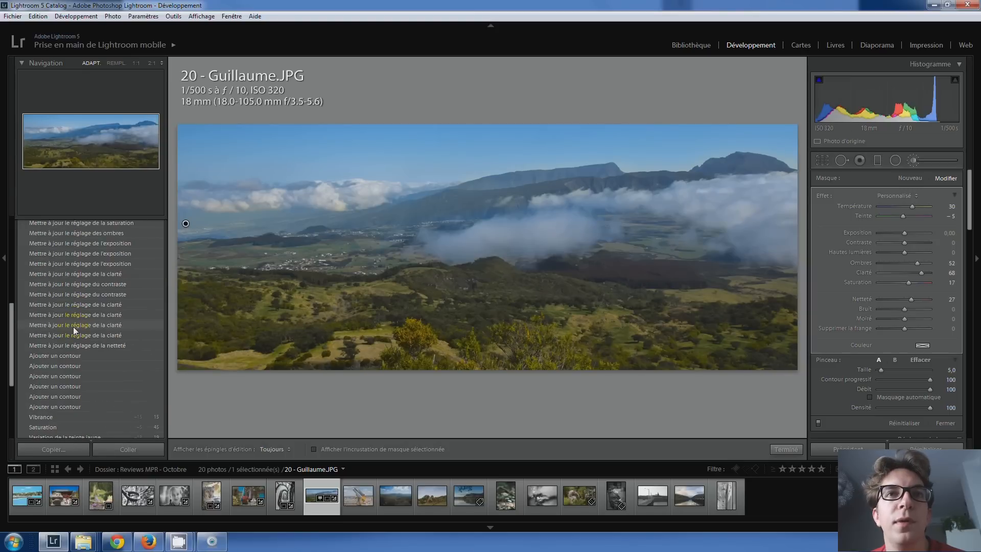
click(66, 353)
scroll(67, 353, up, 3)
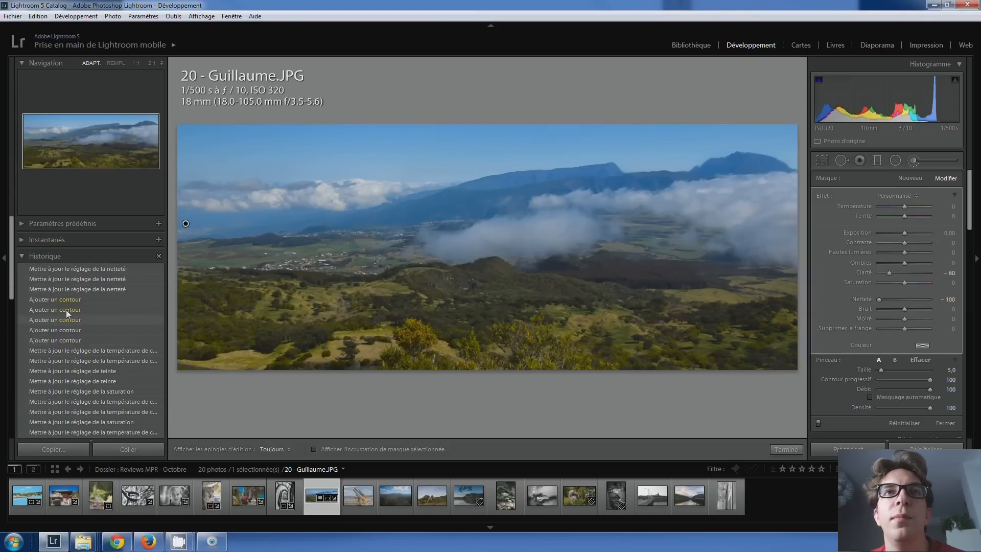
click(76, 269)
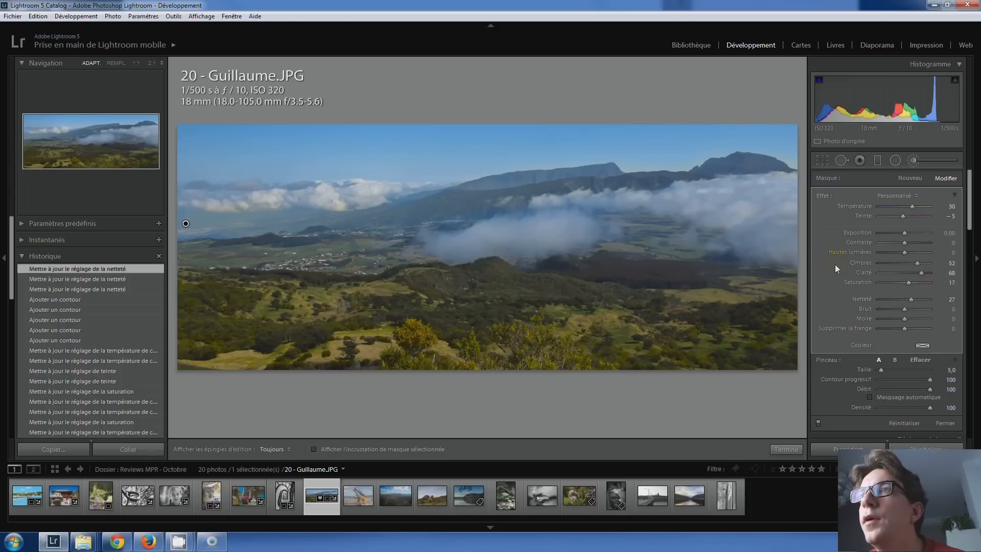
Step: Finish the mountain mask and set the whole landscape's sharpening amount to 40
click(913, 159)
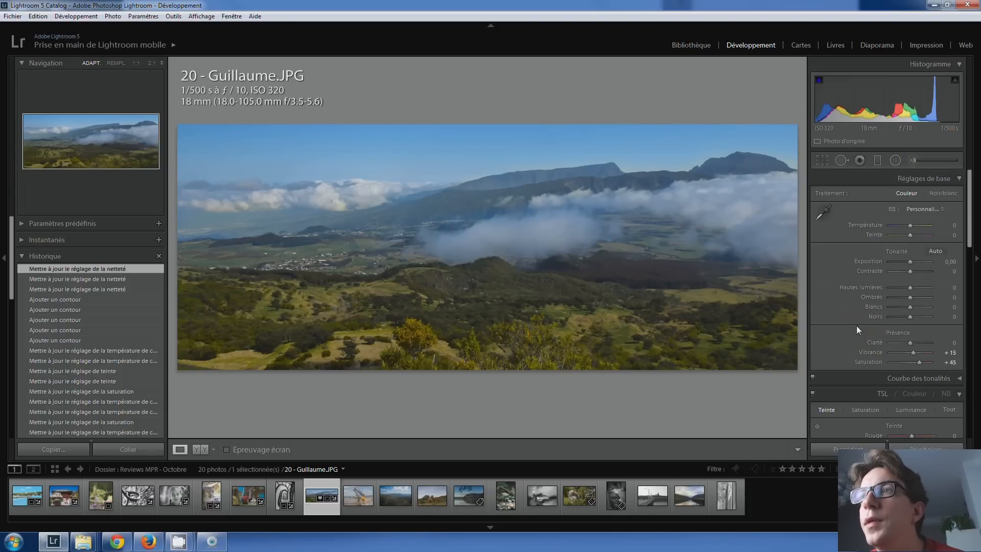
scroll(875, 339, down, 6)
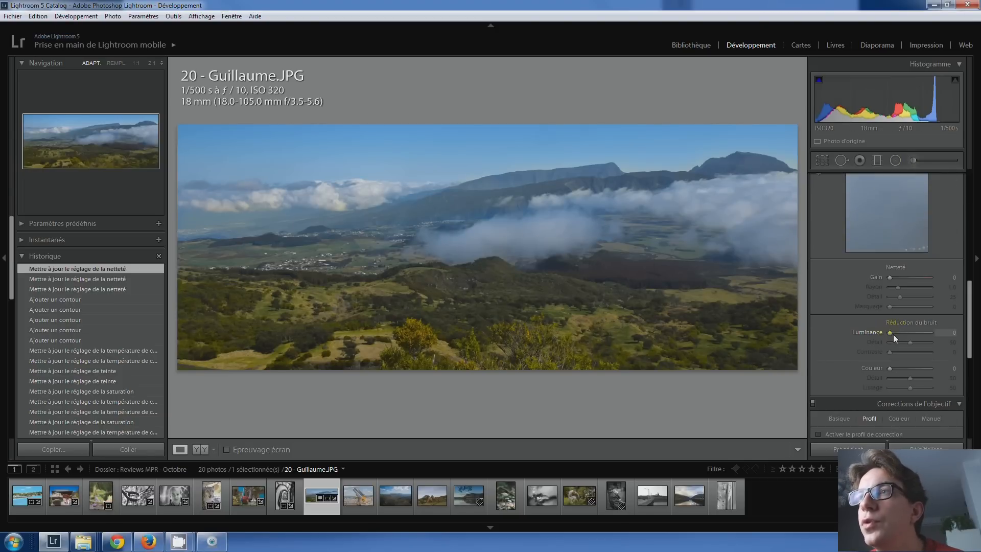
scroll(882, 339, down, 2)
mouse_move(890, 339)
mouse_down()
mouse_move(899, 340)
mouse_move(888, 338)
mouse_up()
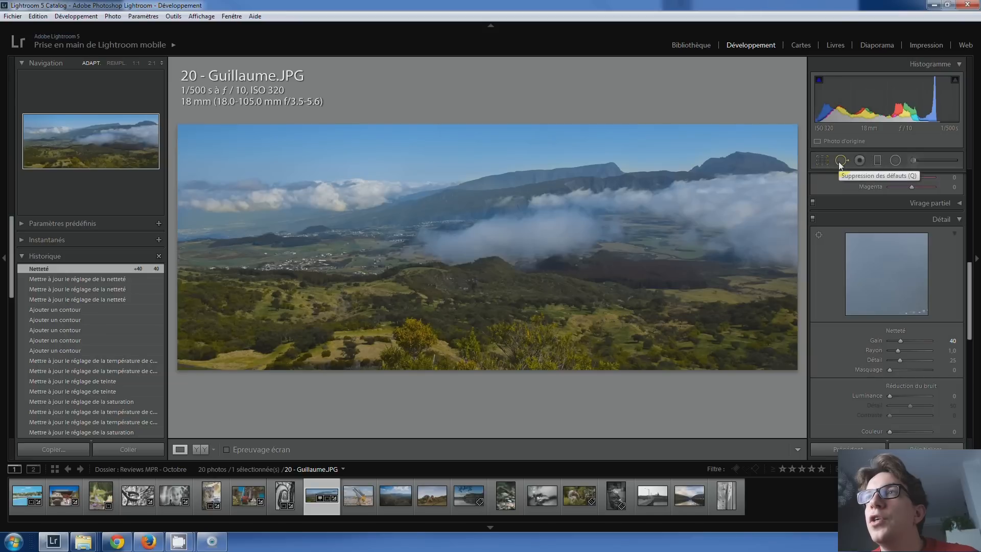
Step: Prepare a new adjustment brush with sharpness 0, clarity 68 and size 14, hiding the edit pins
click(916, 161)
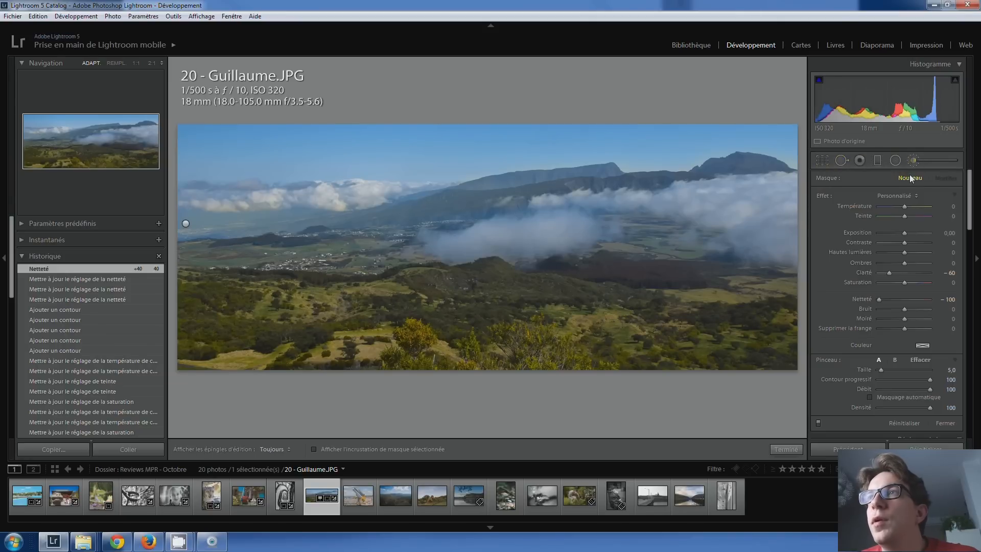
scroll(767, 211, up, 4)
double_click(888, 273)
double_click(879, 299)
drag(919, 272, 923, 273)
key(h)
scroll(760, 203, up, 1)
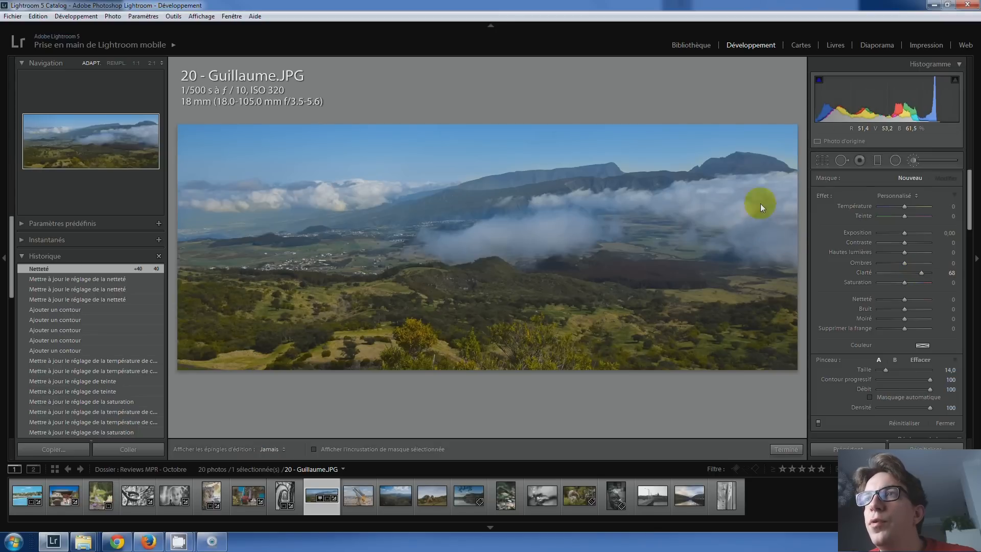
Step: Paint the new mask over the large cloud bank and the distant clouds, reducing the brush size to 7
drag(721, 200, 552, 210)
scroll(658, 199, down, 4)
drag(493, 243, 450, 235)
mouse_move(362, 198)
mouse_down()
mouse_move(339, 206)
mouse_move(203, 198)
mouse_up()
drag(327, 195, 378, 192)
Step: Set the cloud mask's clarity to 33, highlights to 0 and exposure to 0.34, and finish the brush adjustment
mouse_move(921, 274)
mouse_down()
mouse_move(931, 274)
mouse_move(805, 280)
mouse_move(914, 274)
mouse_up()
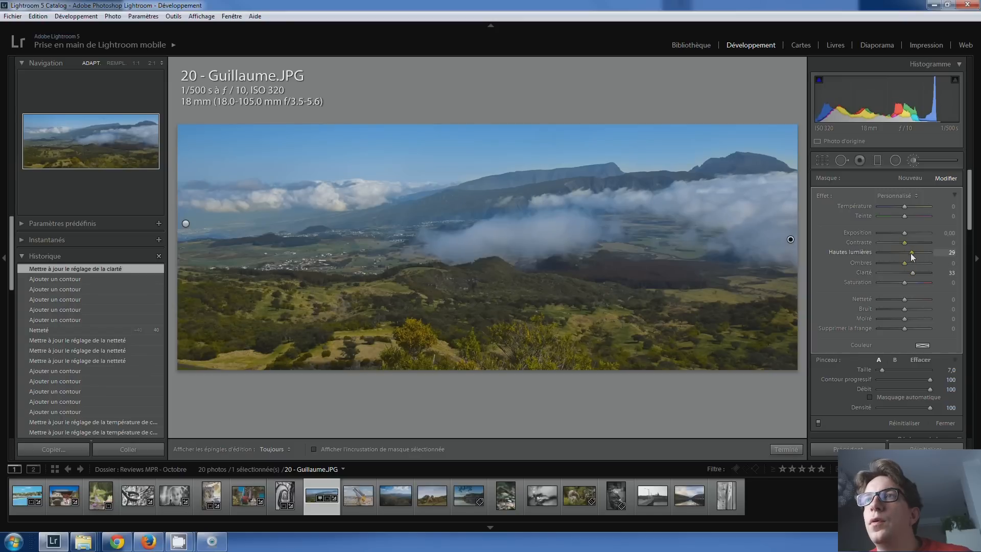
double_click(906, 253)
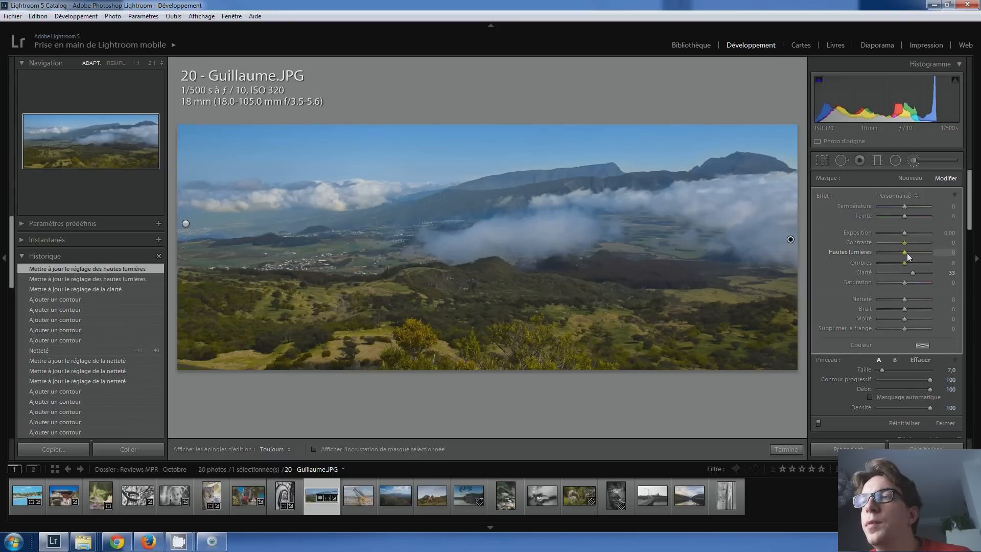
click(906, 233)
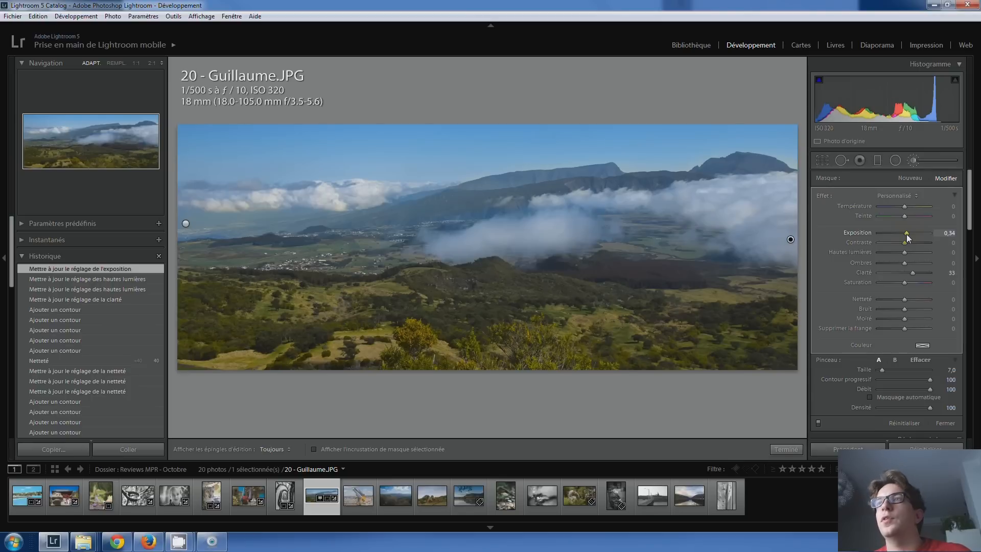
click(914, 161)
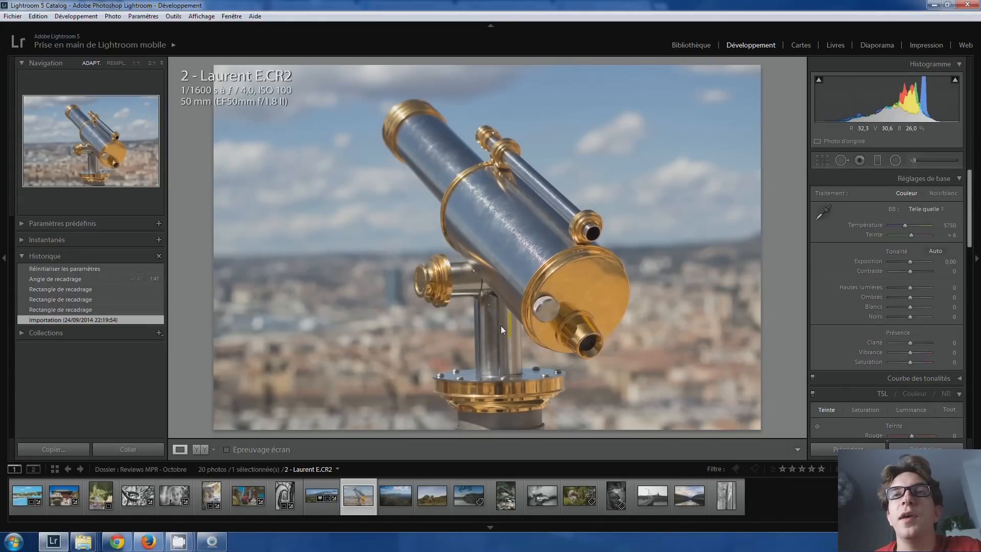
click(515, 259)
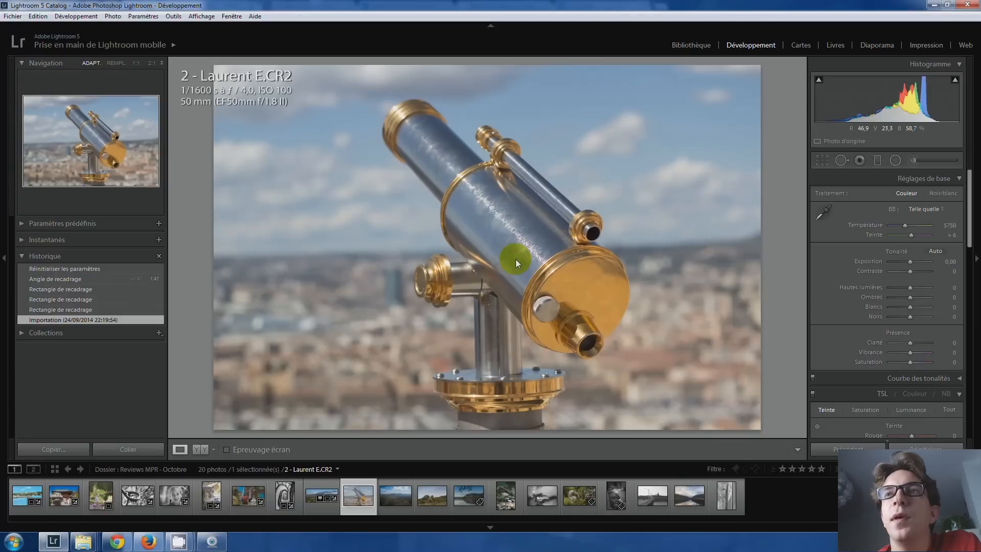
click(545, 257)
click(379, 134)
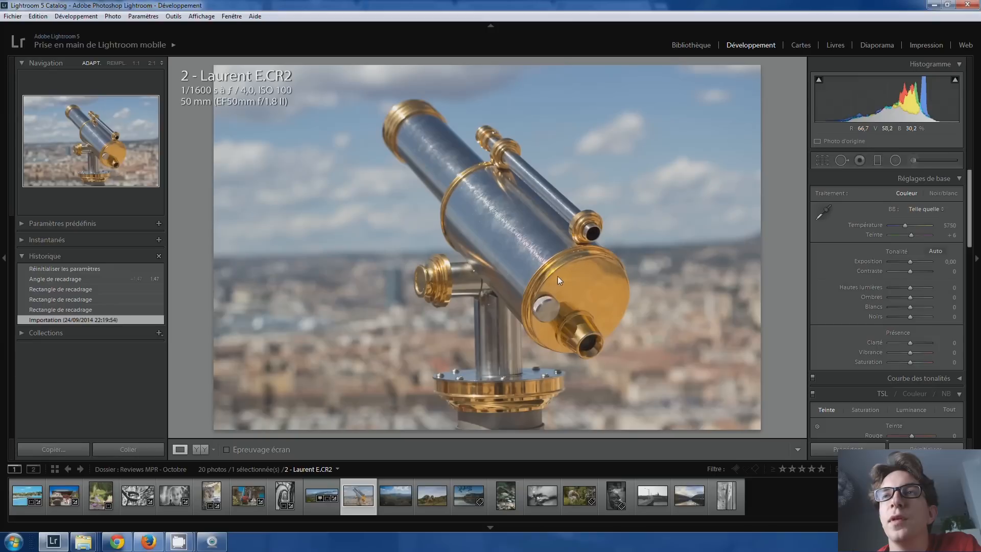
click(446, 216)
click(754, 173)
click(509, 268)
click(522, 236)
Step: Straighten the telescope photo by 1.66° along its horizon and apply the rotation
click(822, 160)
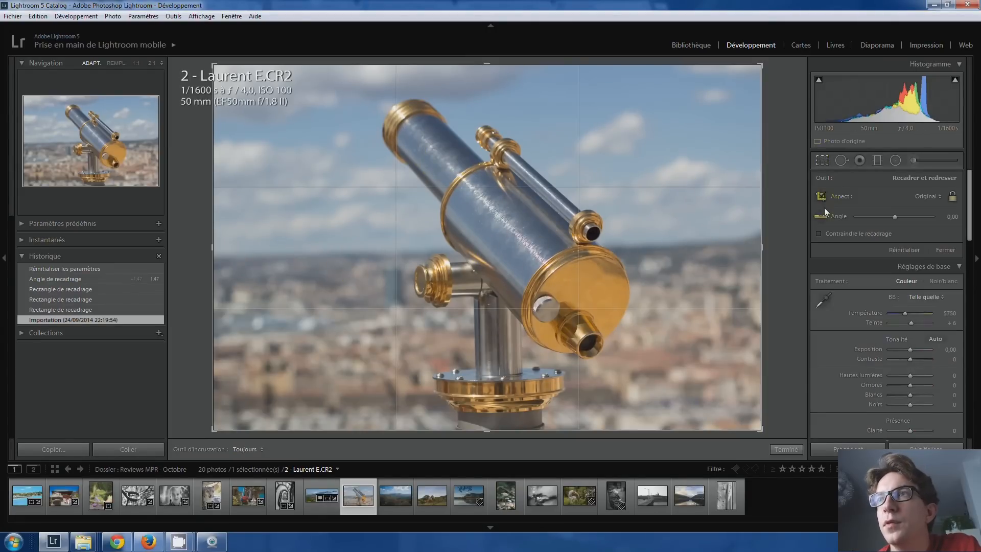
click(287, 256)
drag(293, 253, 707, 242)
double_click(662, 262)
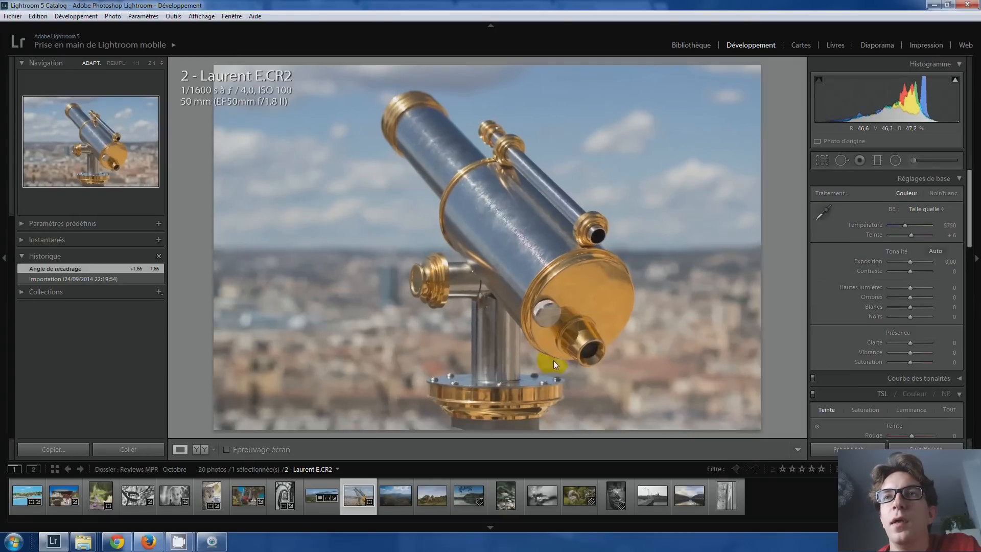
click(469, 382)
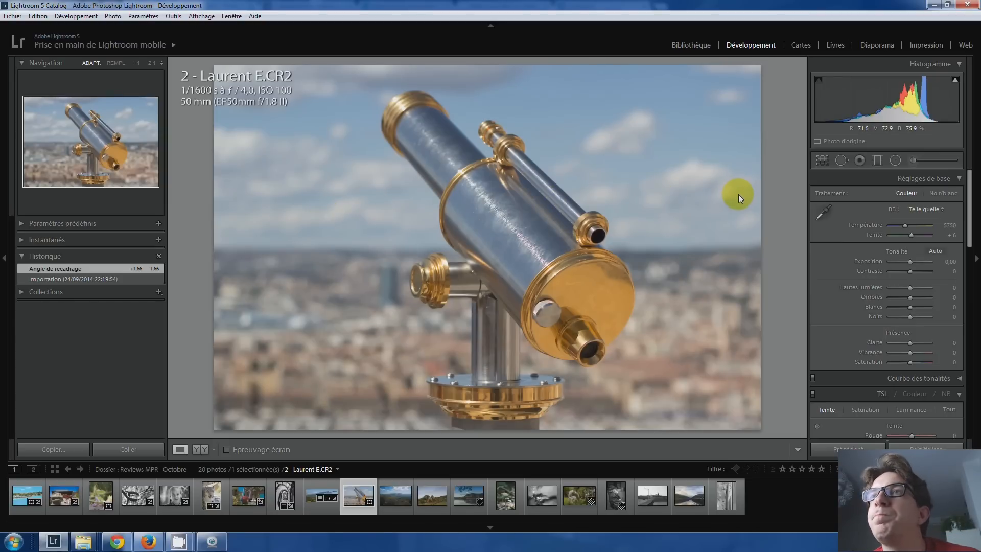
Step: Flip the telescope photo horizontally
right_click(629, 175)
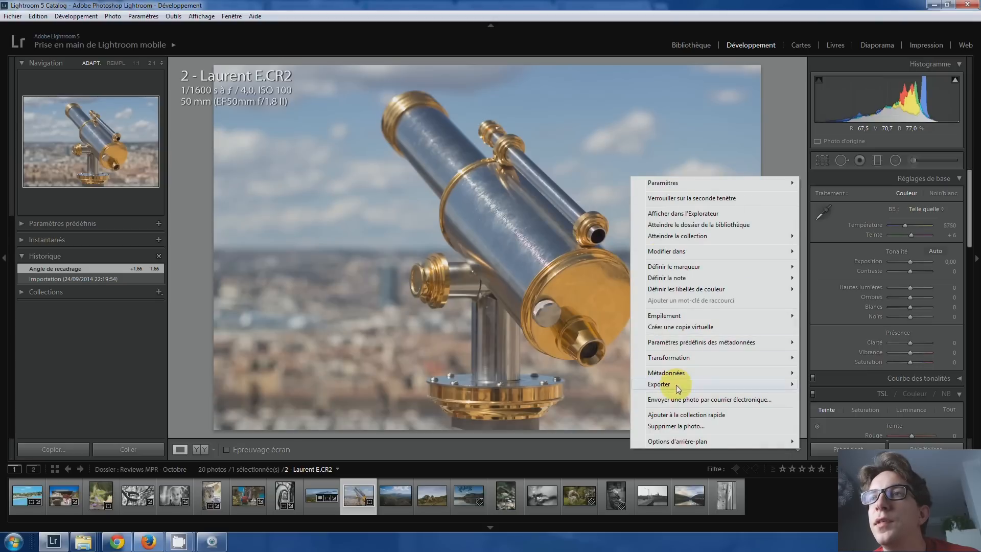
mouse_move(687, 356)
click(835, 384)
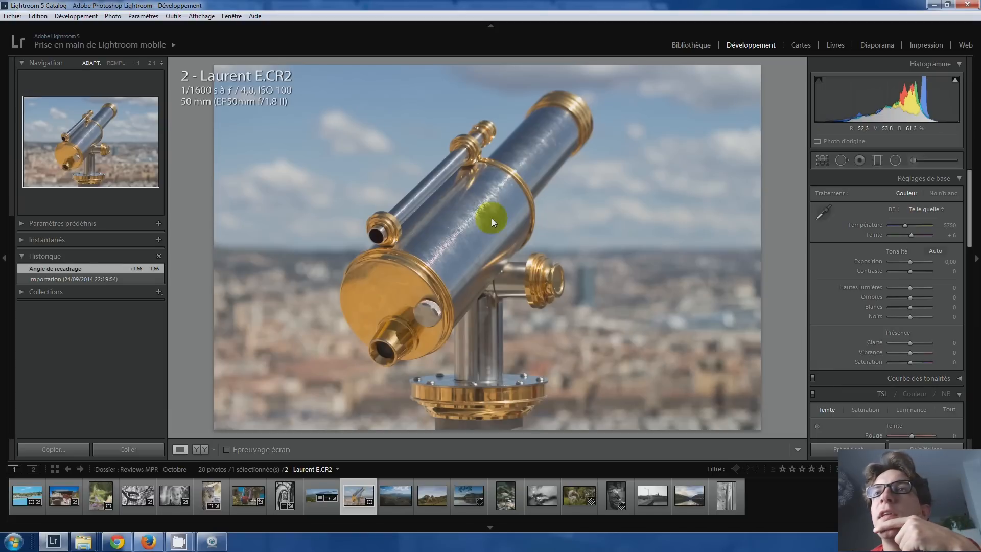
Step: Crop the telescope photo to the 4 x 5 / 8 x 10 ratio, framing the telescope left of centre
click(822, 160)
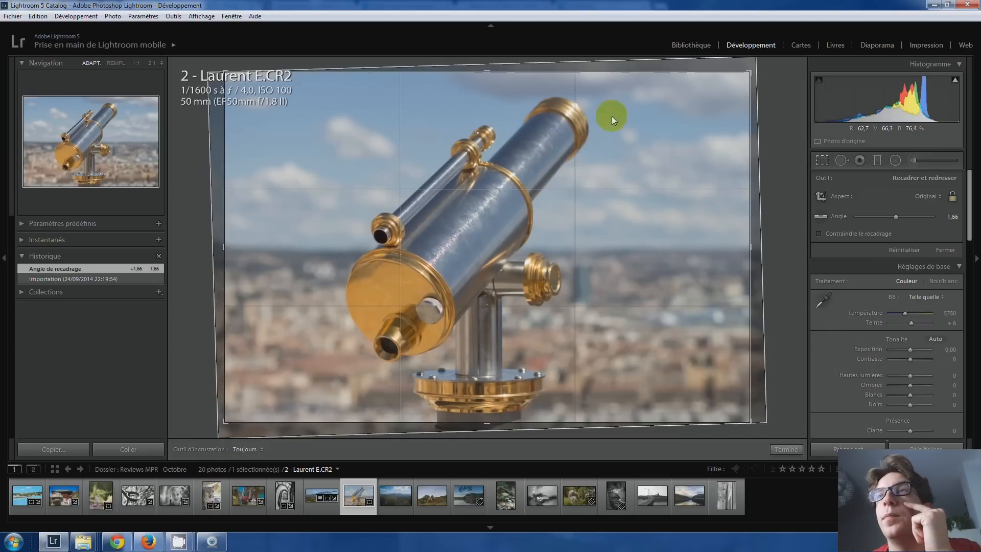
click(910, 196)
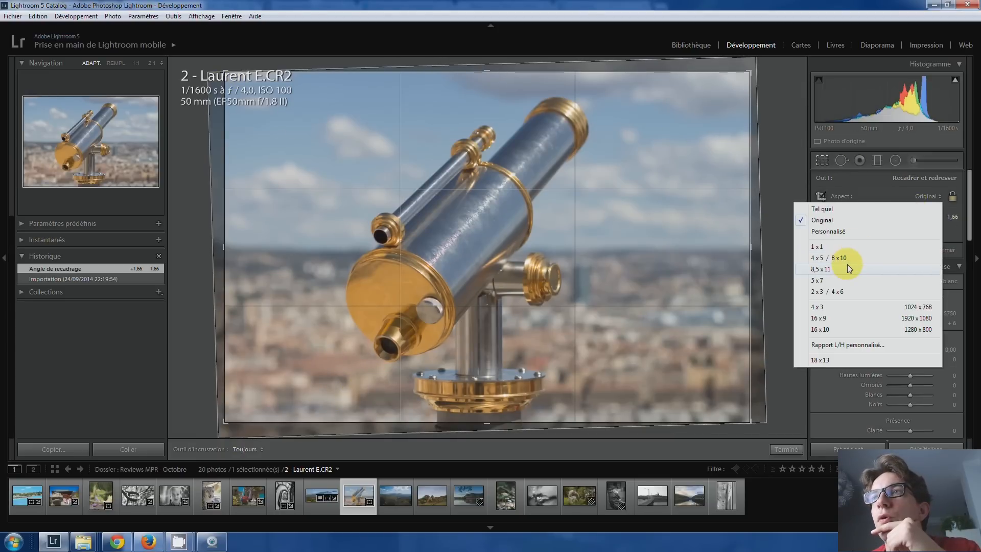
click(847, 265)
drag(501, 259, 457, 261)
double_click(458, 261)
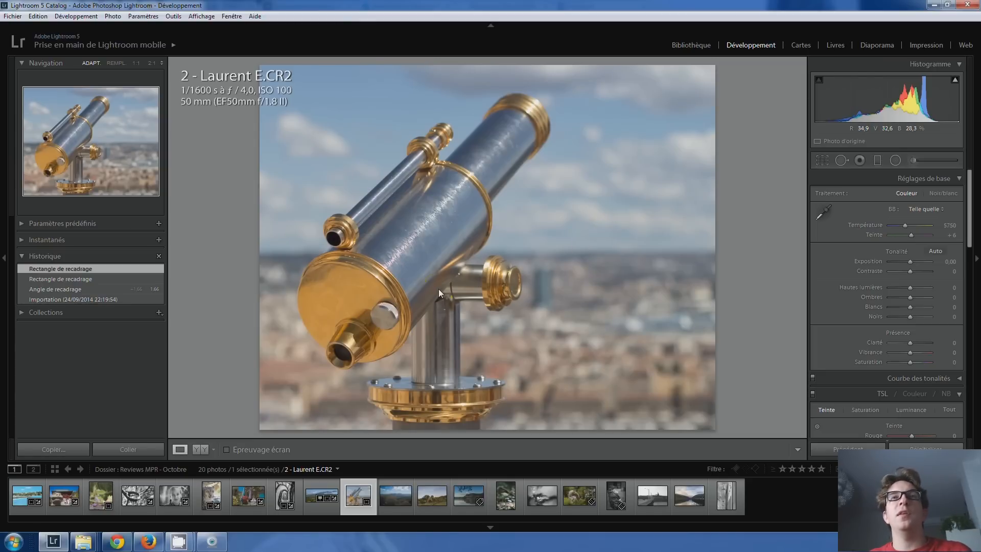
Step: Show the shooting location of the low-cloud mountain panorama on the map from its GPS coordinates
click(388, 500)
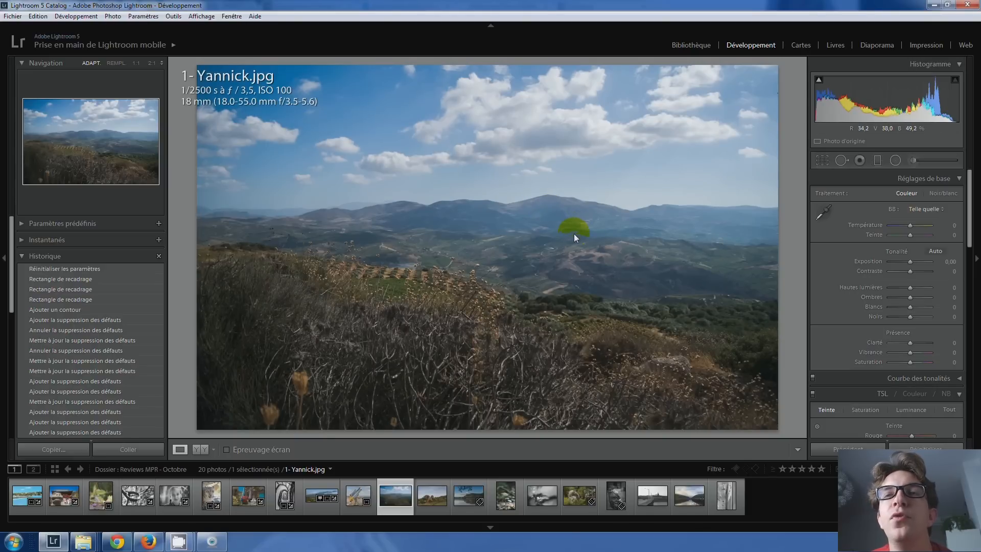
click(312, 497)
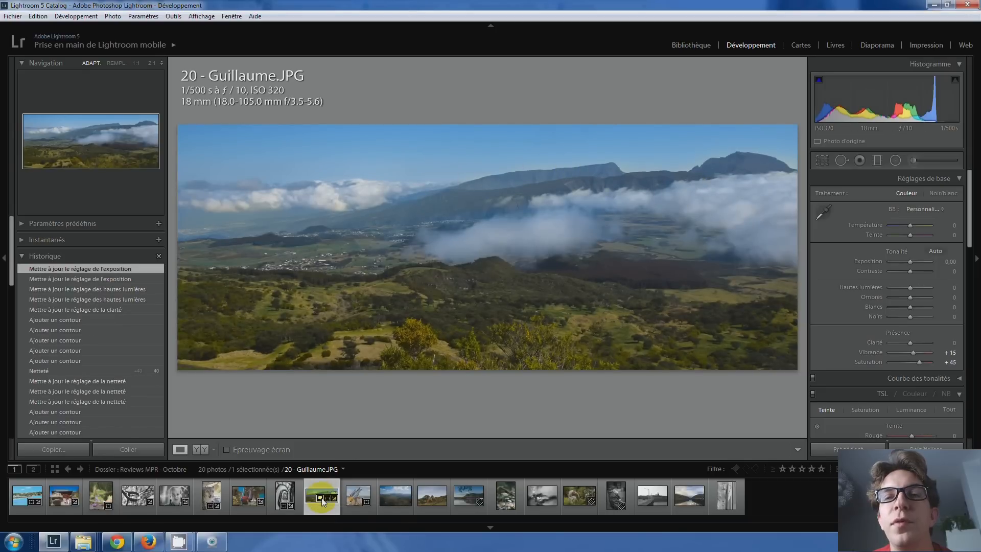
mouse_move(320, 503)
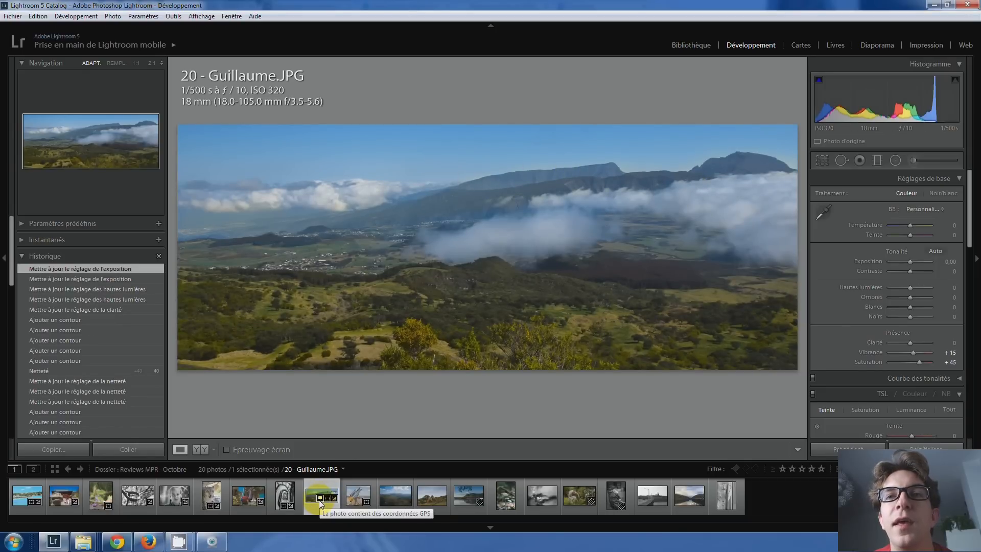
click(320, 500)
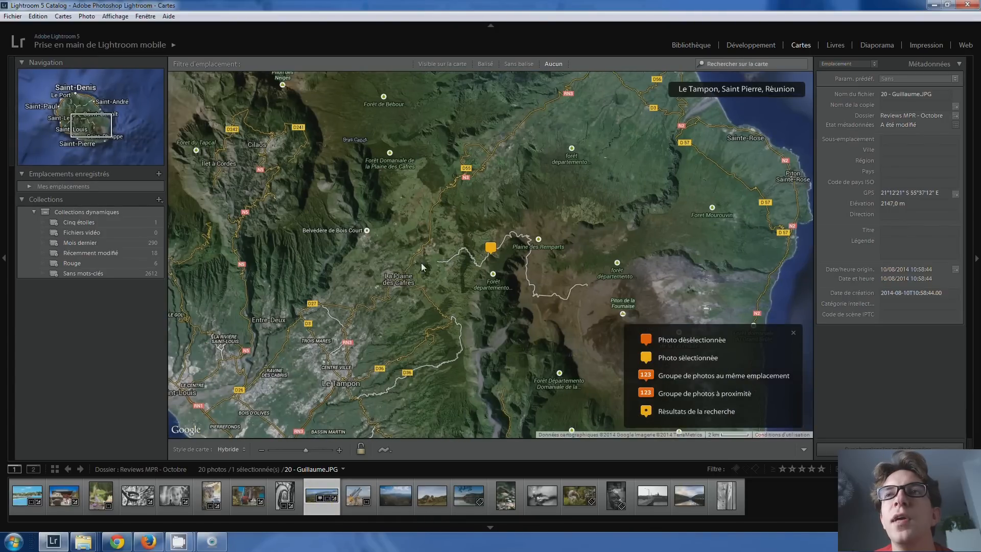
Step: Examine the panorama's location on the map, from the whole island down to the road beside its marker
scroll(434, 263, down, 2)
scroll(401, 229, down, 2)
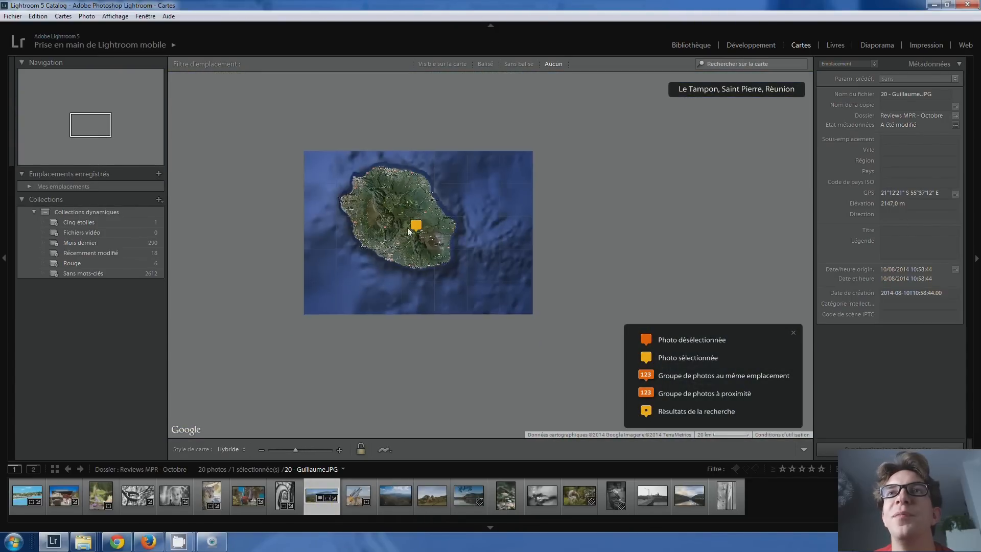
scroll(420, 259, up, 4)
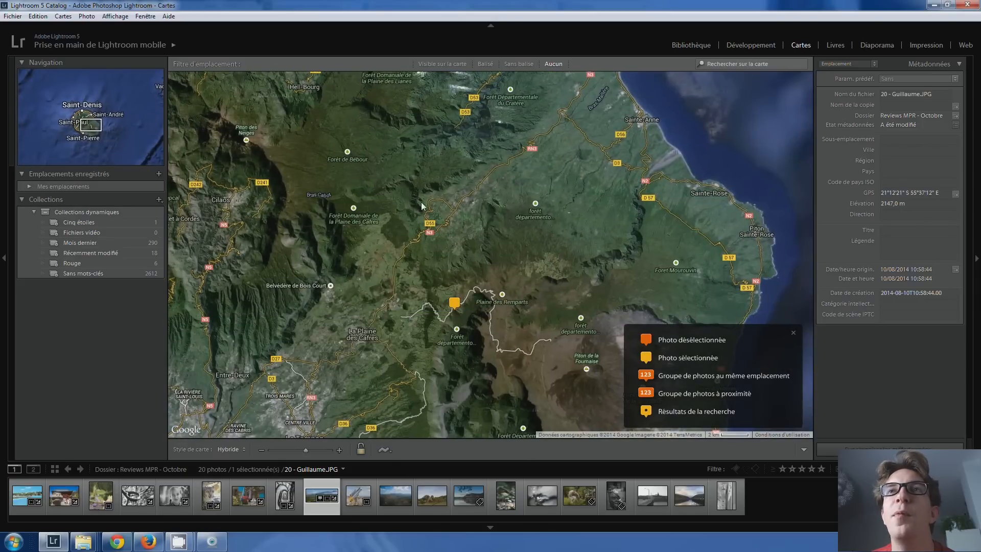
scroll(462, 312, up, 1)
scroll(461, 311, up, 4)
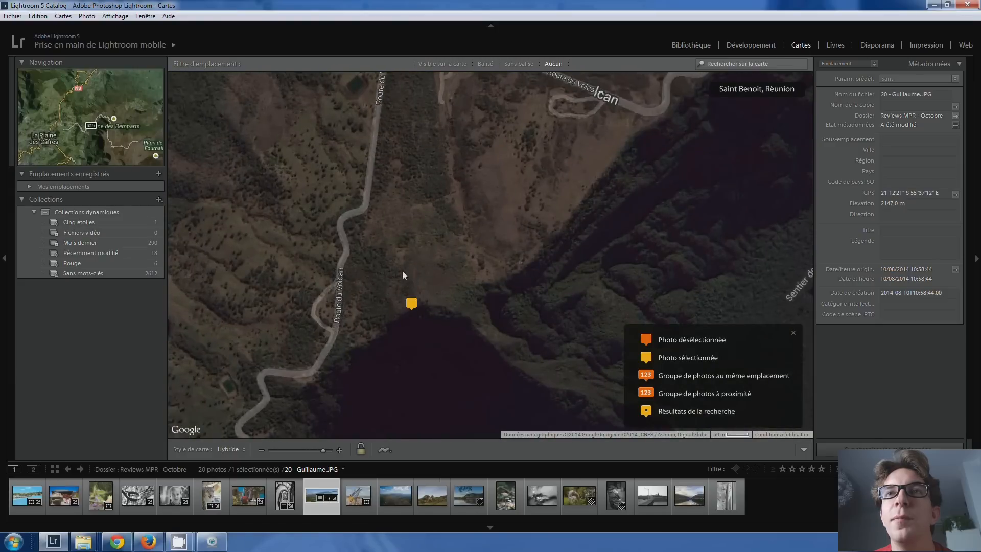
drag(375, 309, 488, 260)
scroll(374, 265, up, 1)
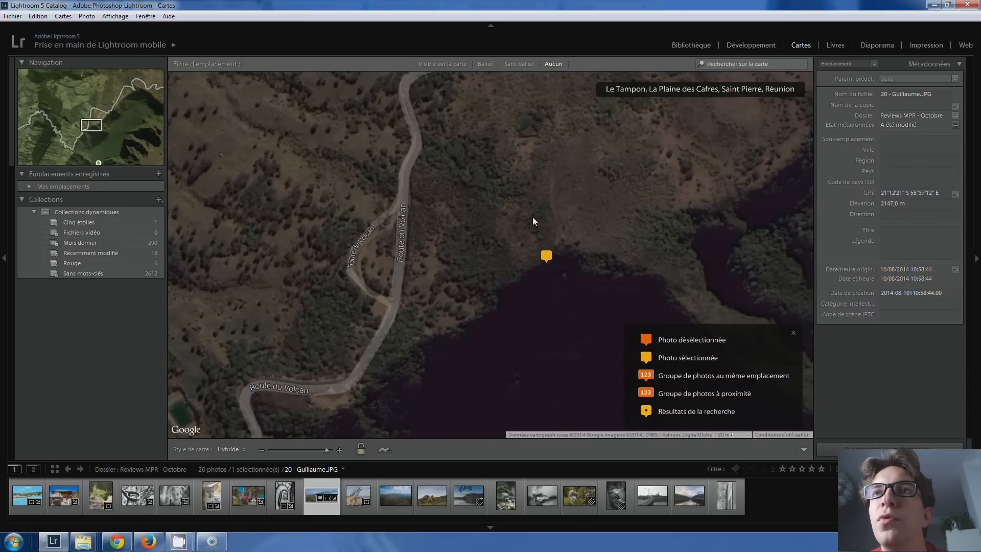
drag(429, 278, 529, 260)
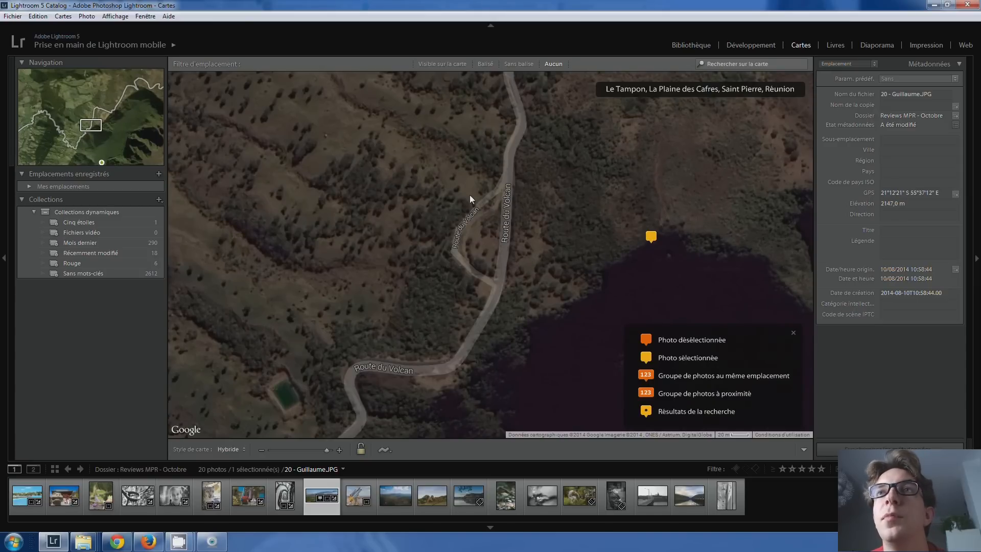
scroll(562, 236, down, 3)
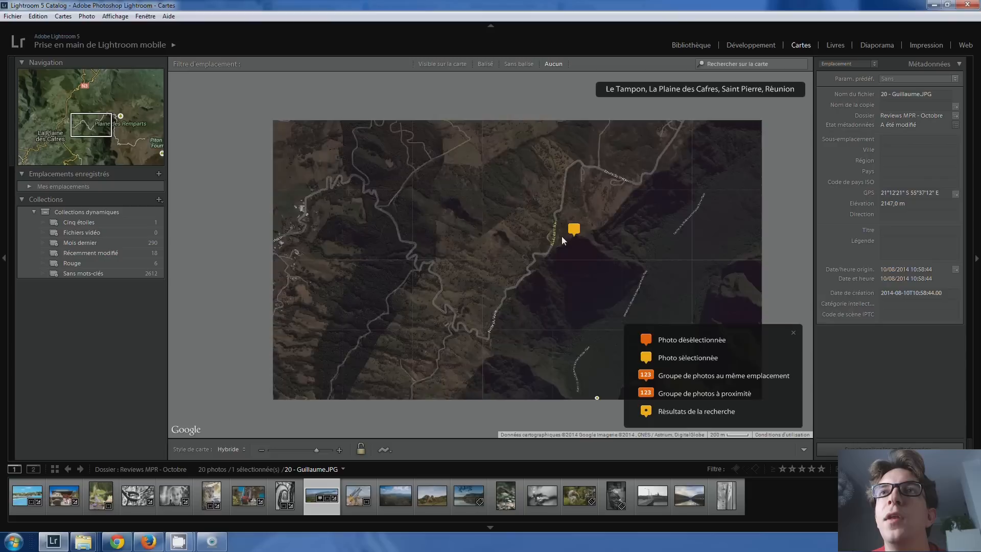
scroll(518, 255, down, 2)
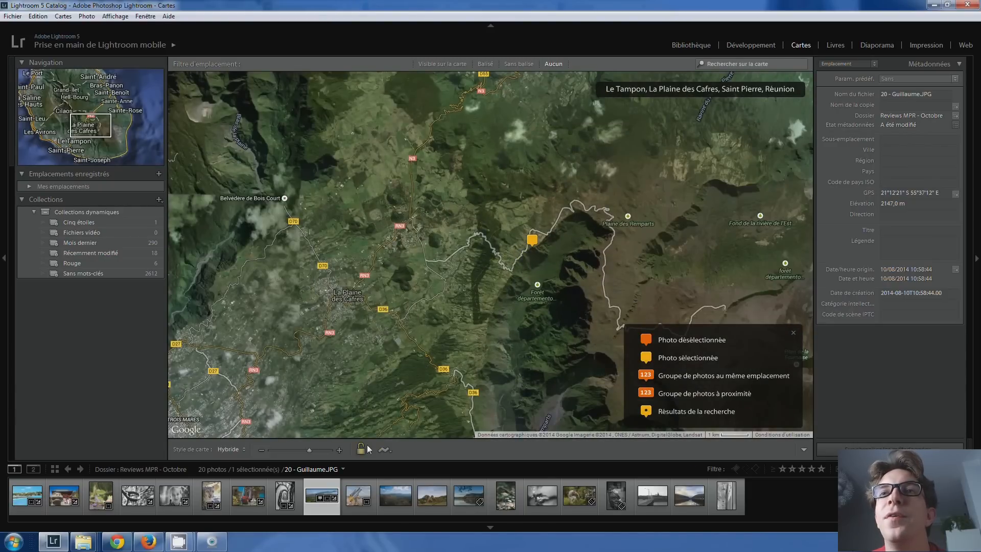
Step: Return to the Develop module and hide the module picker to give the panorama more room
click(751, 45)
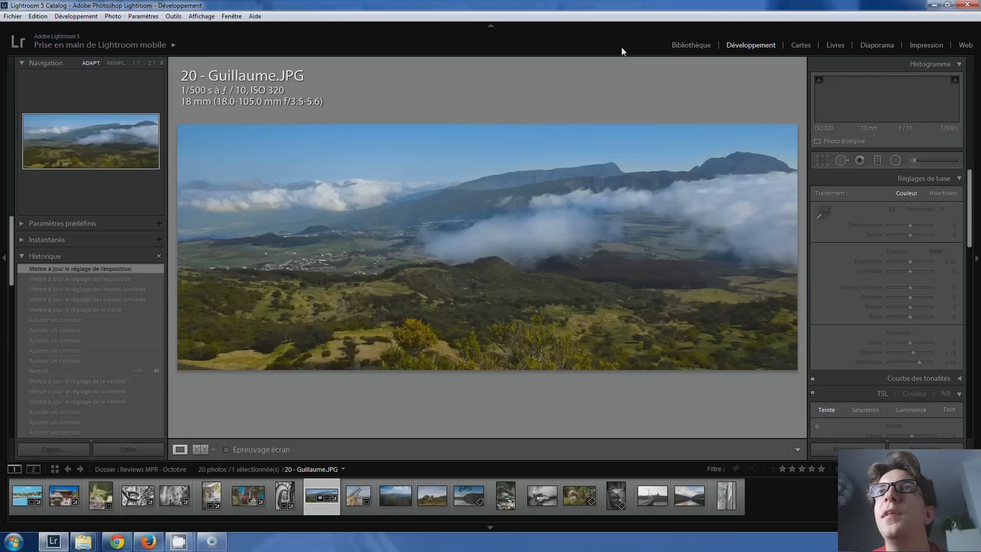
click(492, 25)
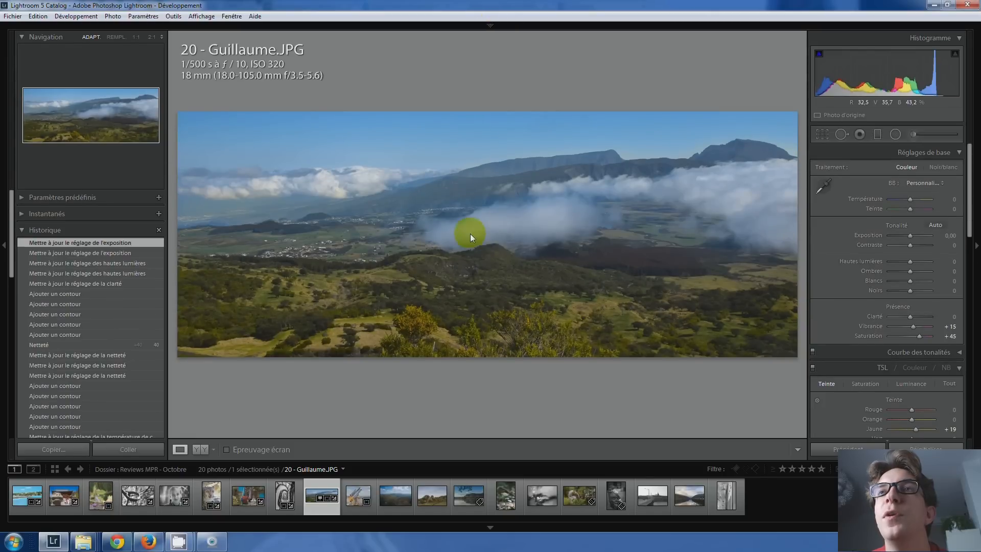
Step: Open the dry-grass hillside landscape next to the telescope photo and inspect the area around its green field
click(382, 499)
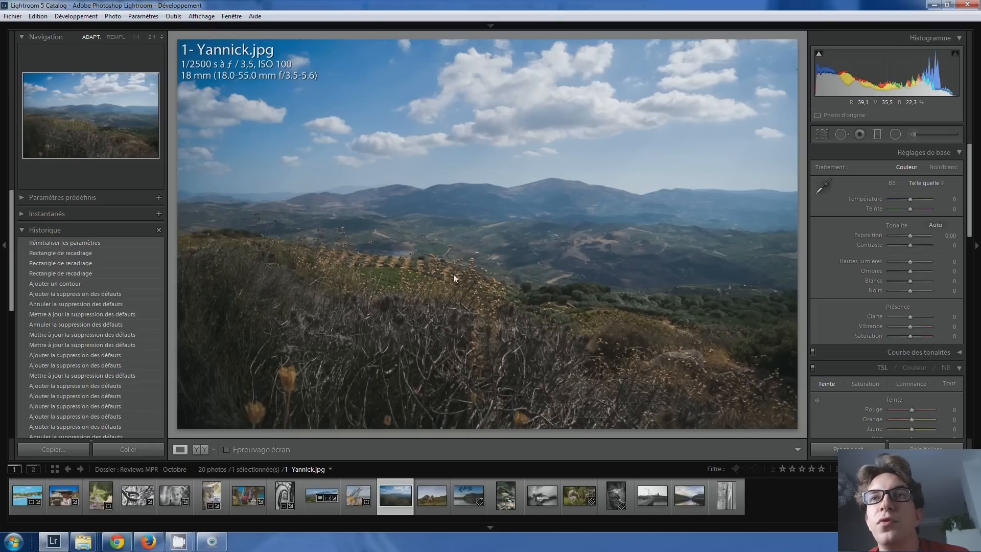
click(399, 283)
drag(367, 214, 414, 253)
click(415, 253)
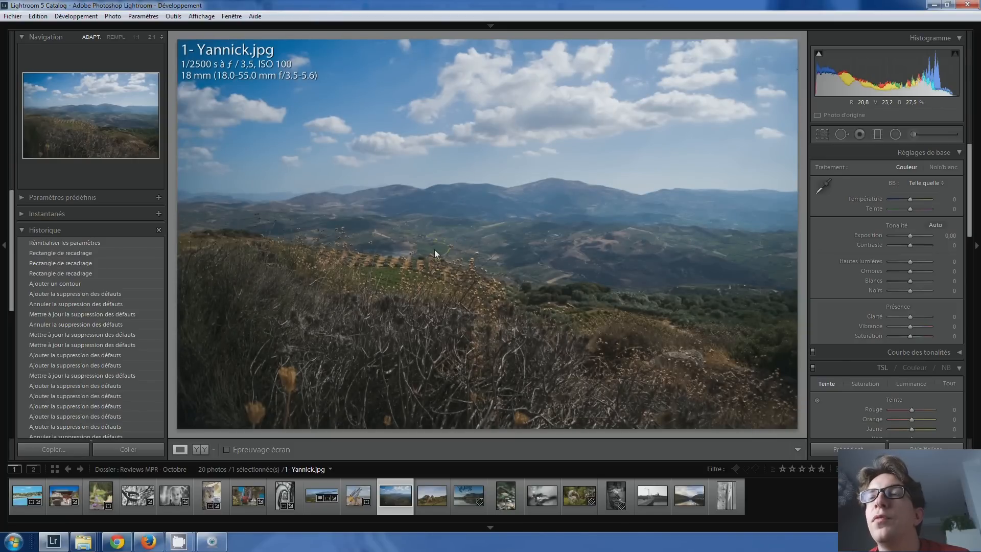
Step: Try a tighter crop of the hillside landscape around the green field at the original ratio, and inspect its detail
click(821, 133)
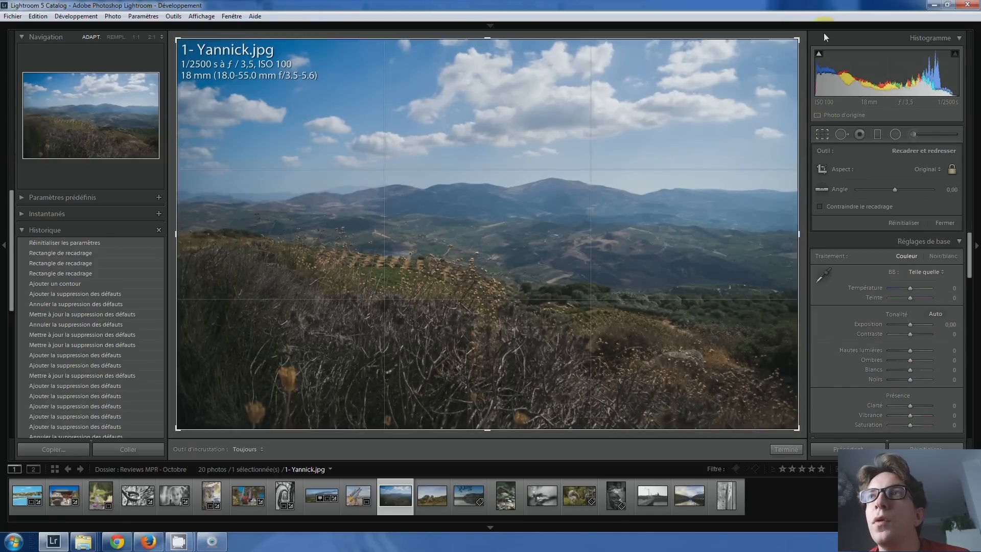
drag(794, 42, 665, 69)
drag(596, 173, 595, 271)
key(Return)
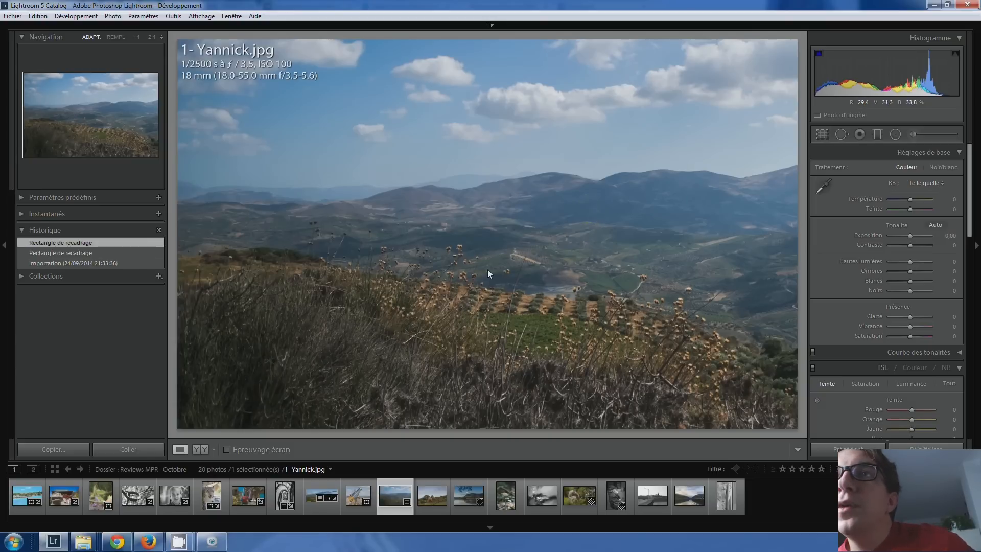
click(515, 259)
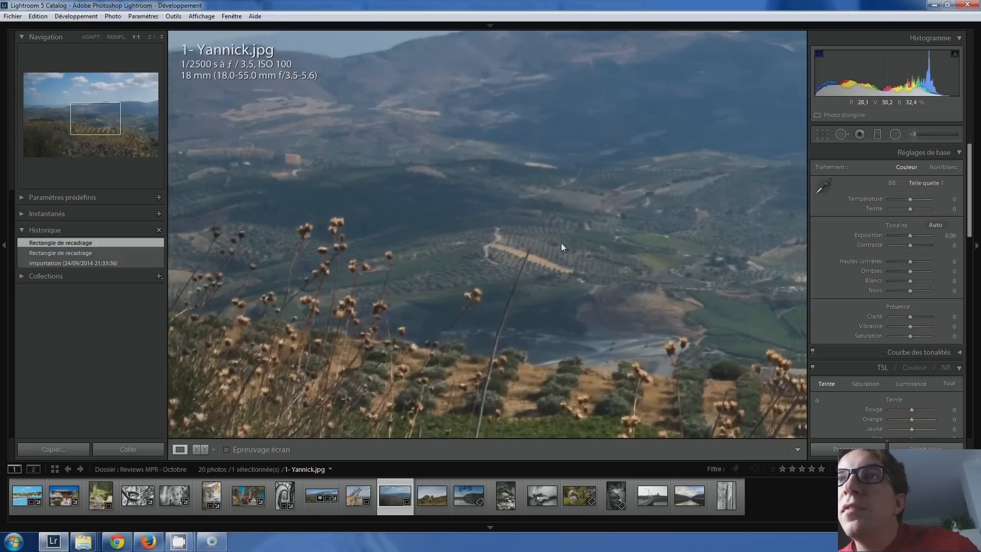
drag(599, 238, 590, 258)
click(590, 257)
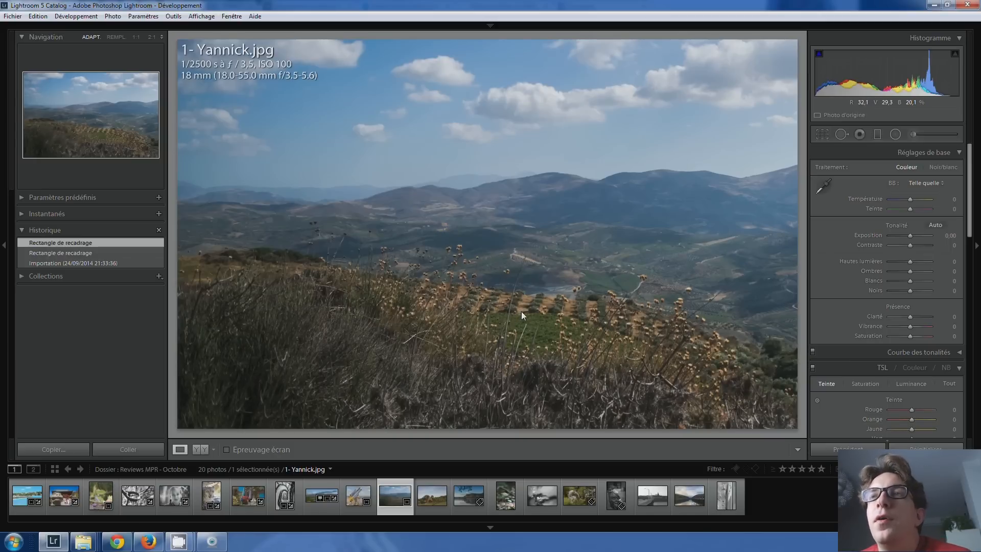
Step: Restore the hillside landscape to its imported state from the history and close the crop tool
click(817, 137)
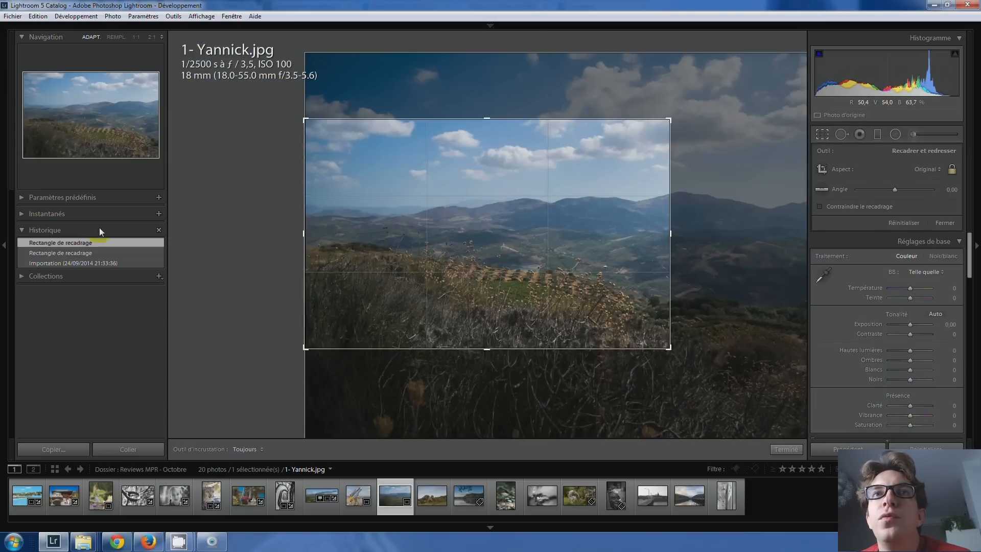
click(66, 263)
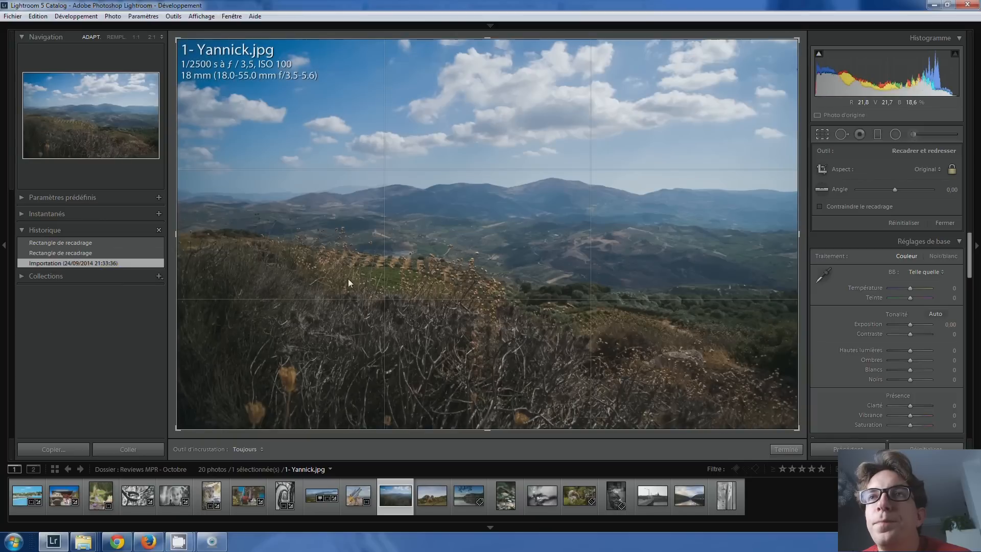
click(821, 134)
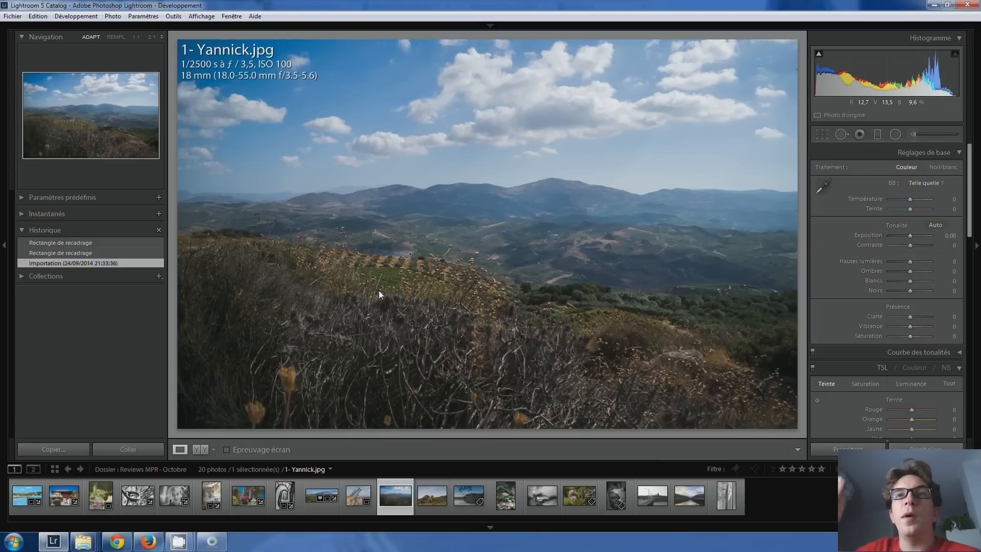
Step: Examine at 1:1 the dried flowers, the planted rows and the valley around the hillside's green field
click(327, 250)
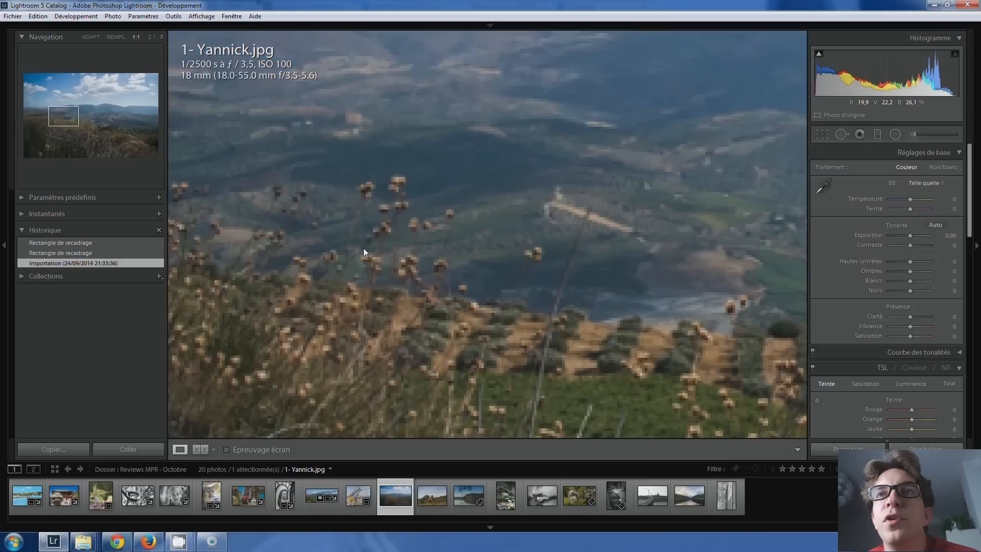
drag(464, 234, 323, 238)
drag(554, 305, 519, 291)
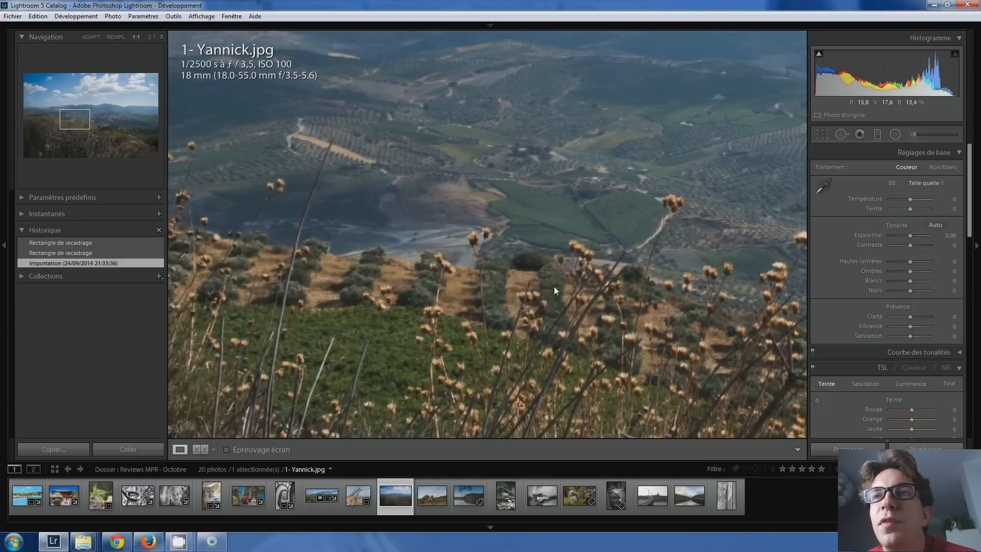
click(555, 288)
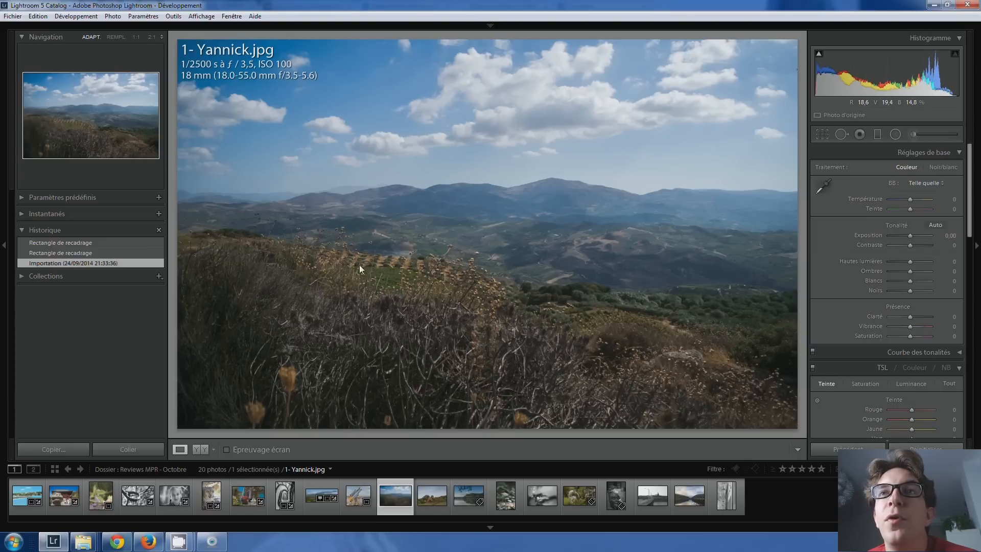
click(415, 271)
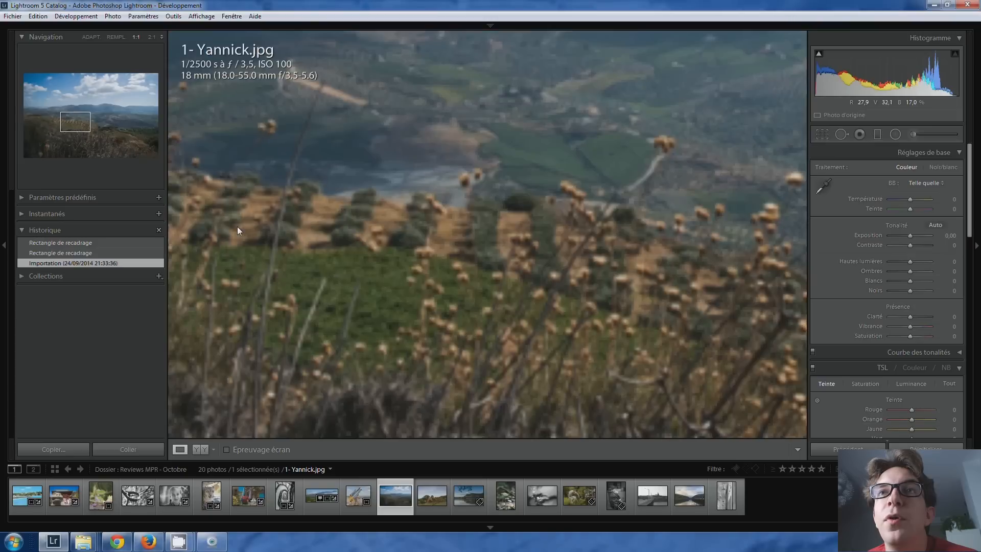
drag(372, 274, 511, 271)
click(512, 271)
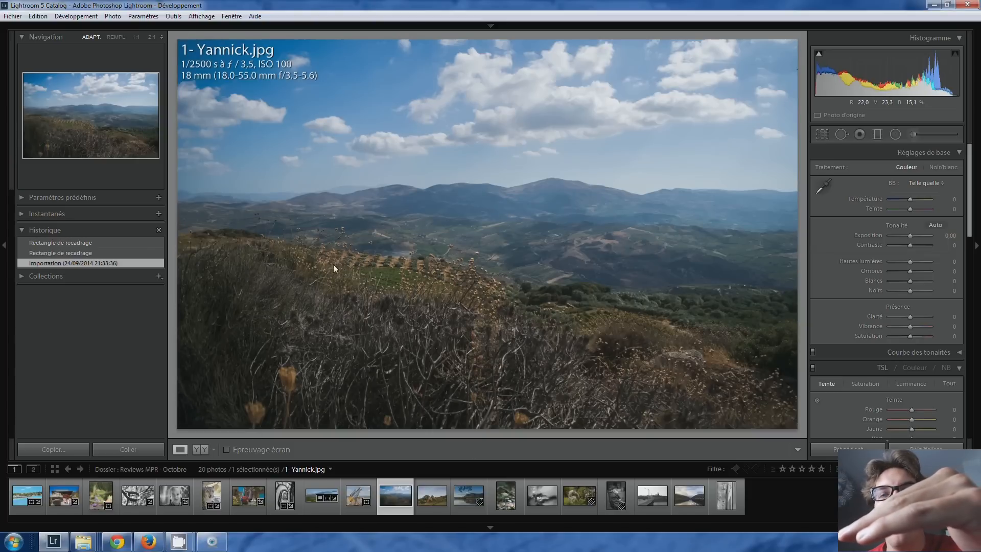
click(402, 264)
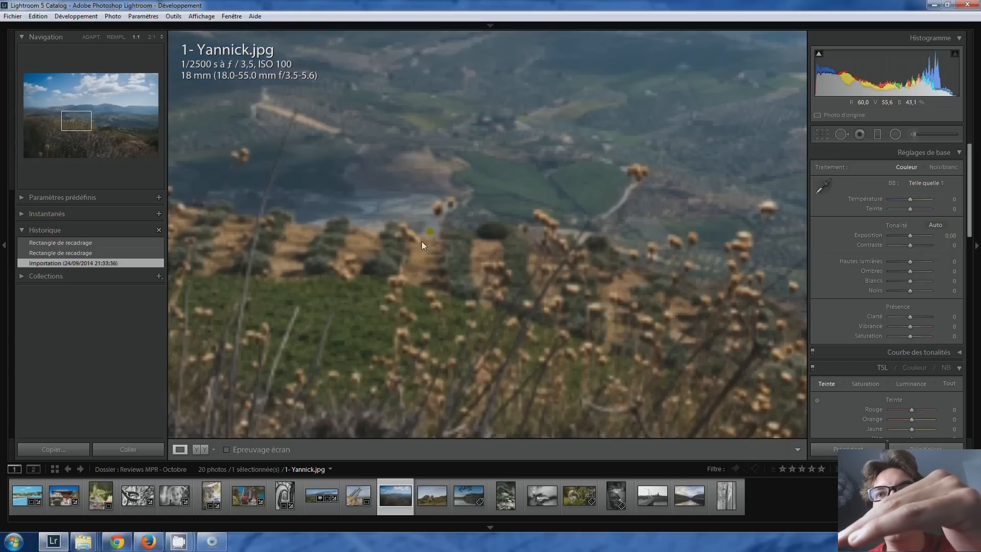
click(354, 293)
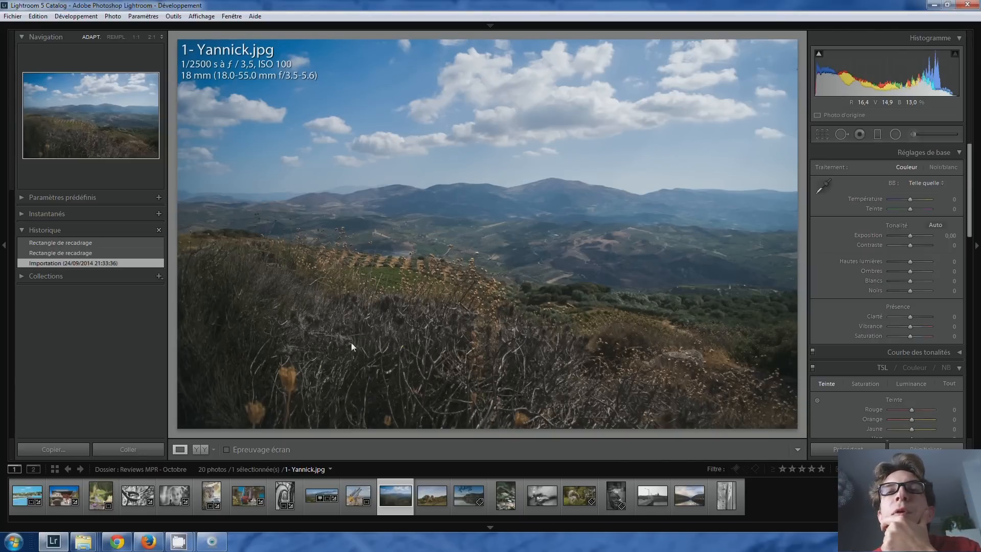
Step: Examine at 1:1 the sharpness of the yellow dried flowers and twigs in the hillside's foreground
click(306, 368)
click(295, 368)
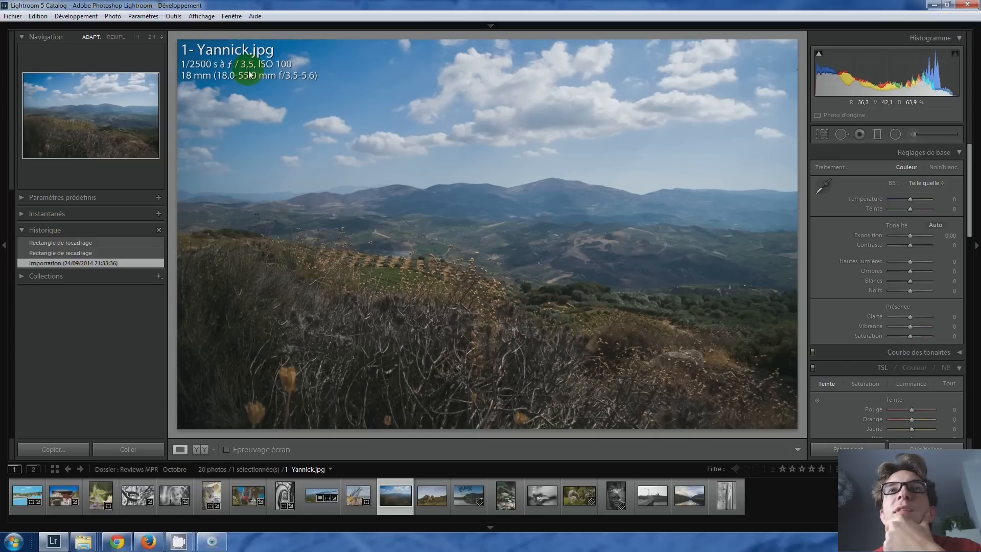
drag(279, 388, 403, 268)
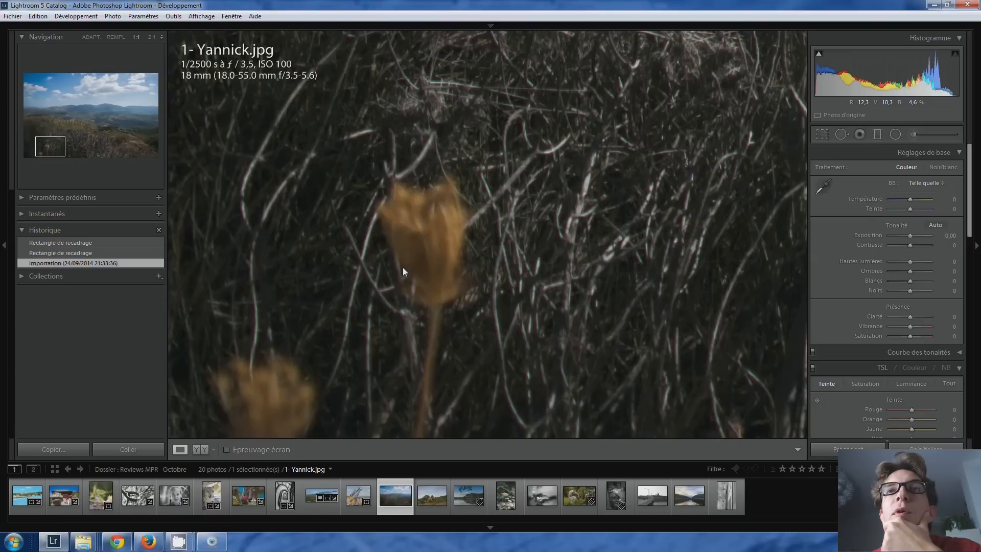
drag(425, 229, 367, 380)
drag(395, 330, 396, 330)
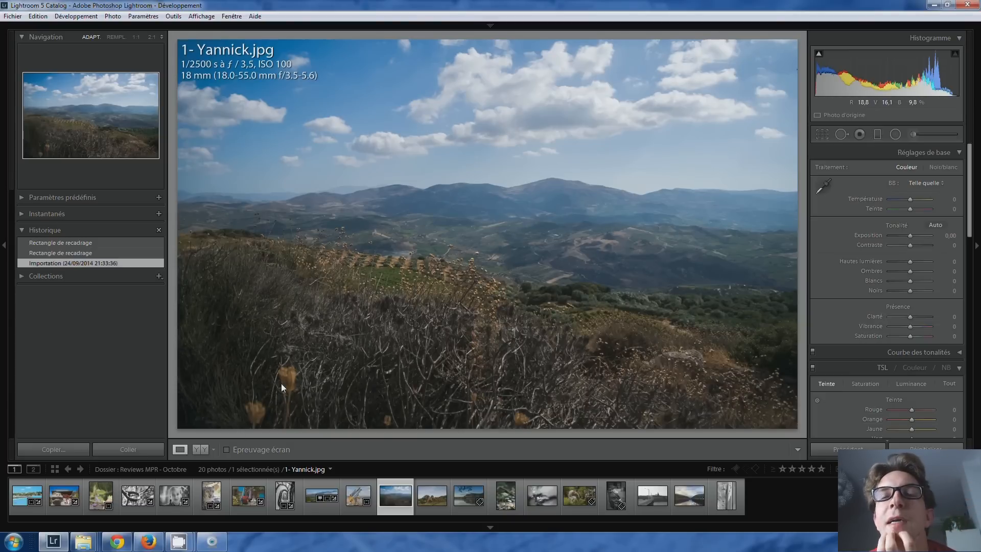
drag(348, 332, 287, 368)
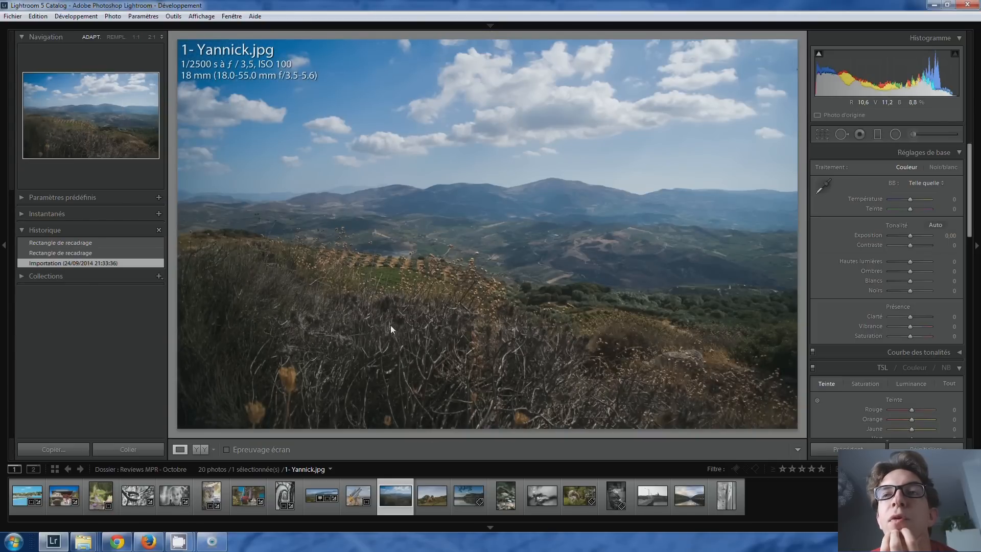
Step: Crop the hillside landscape to 16 x 9, placing the frame high enough to keep most of the cloudy sky
click(822, 134)
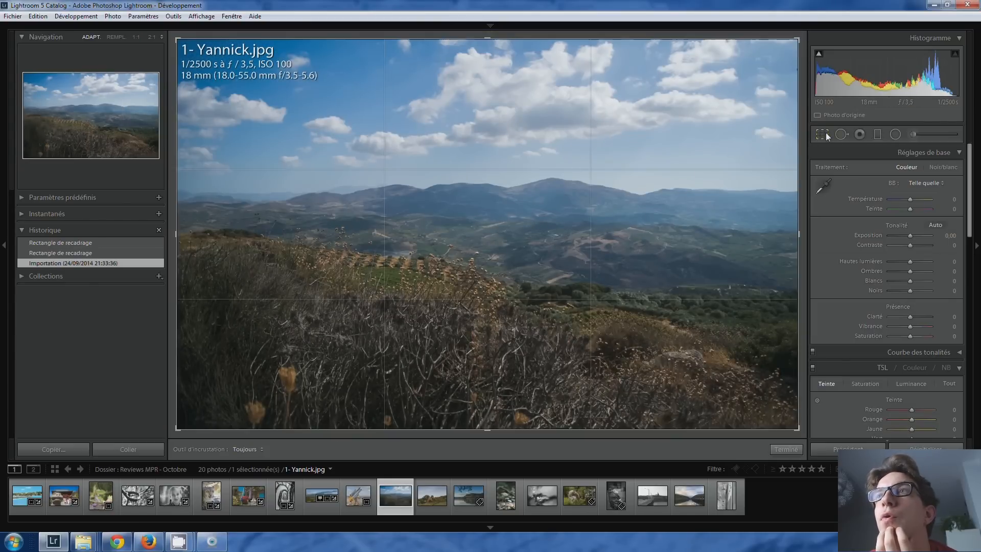
drag(923, 169, 835, 290)
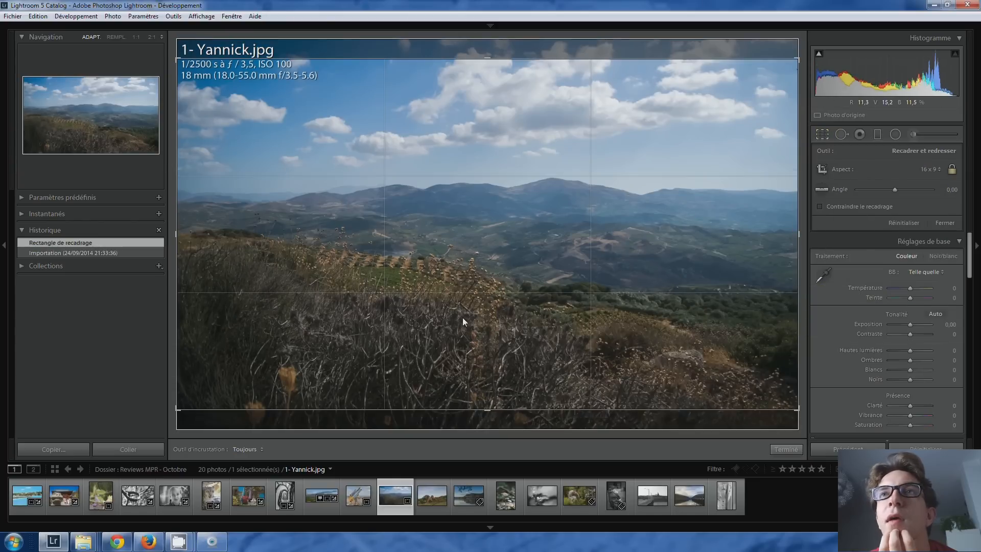
key(Return)
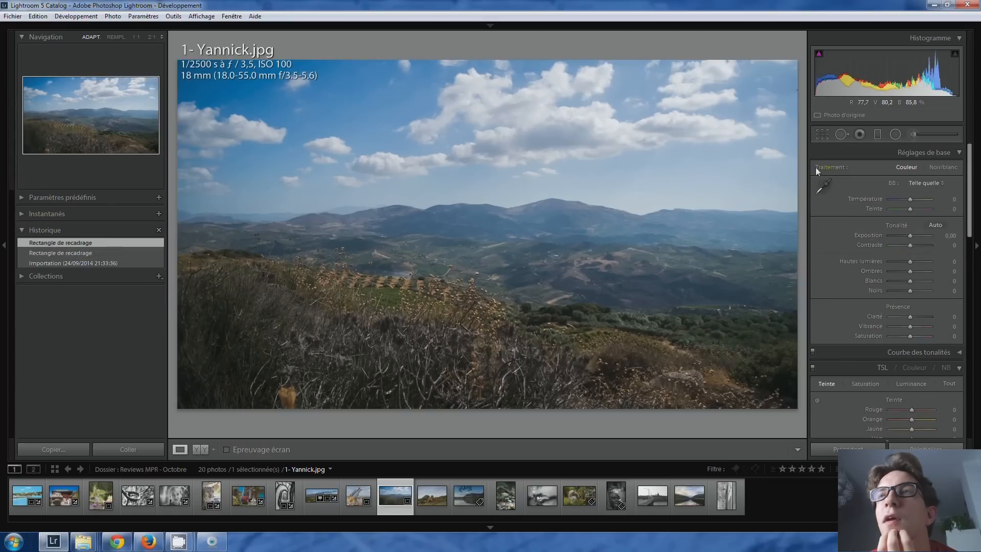
Step: Try a lower framing of the hillside's 16 x 9 crop, and move it back up to include more sky
click(826, 133)
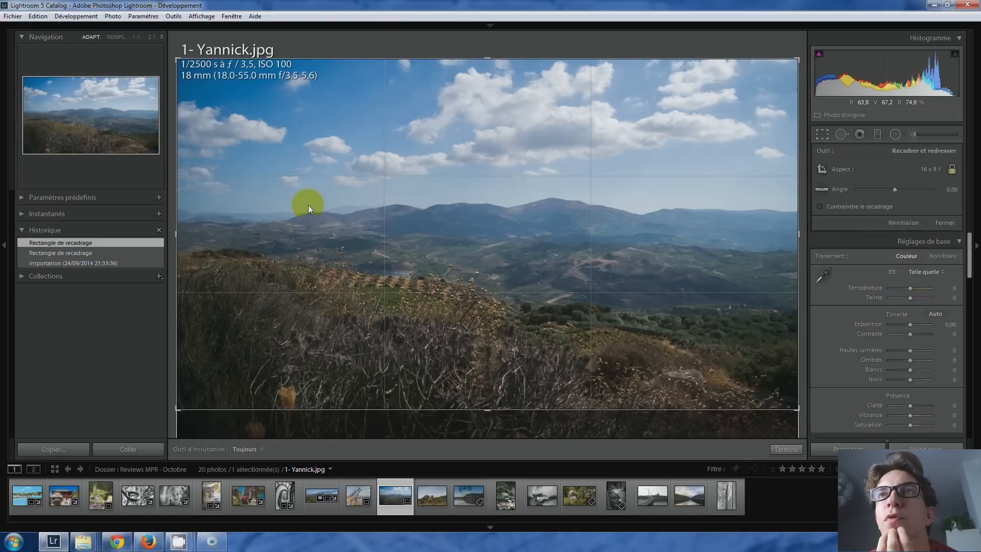
drag(420, 279, 421, 247)
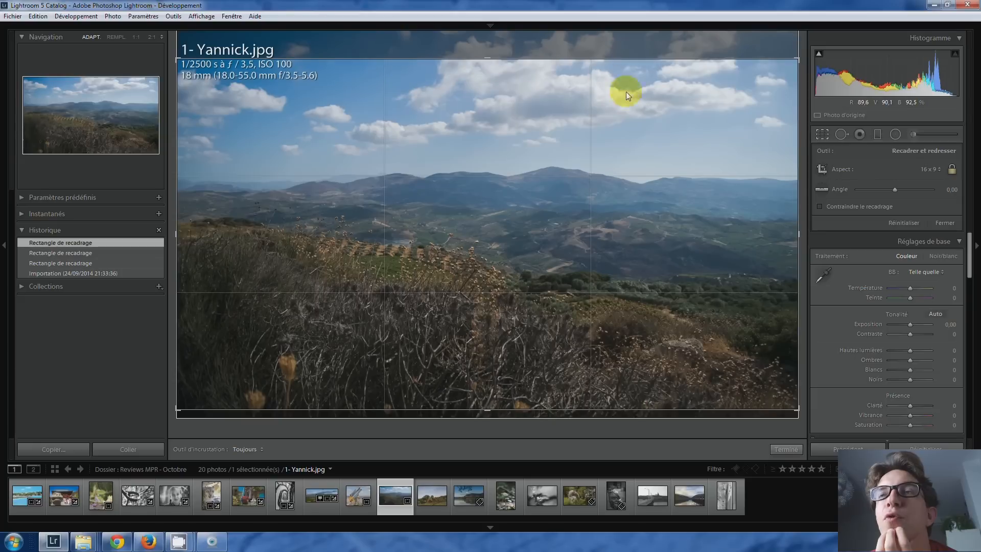
drag(507, 119, 501, 209)
key(Return)
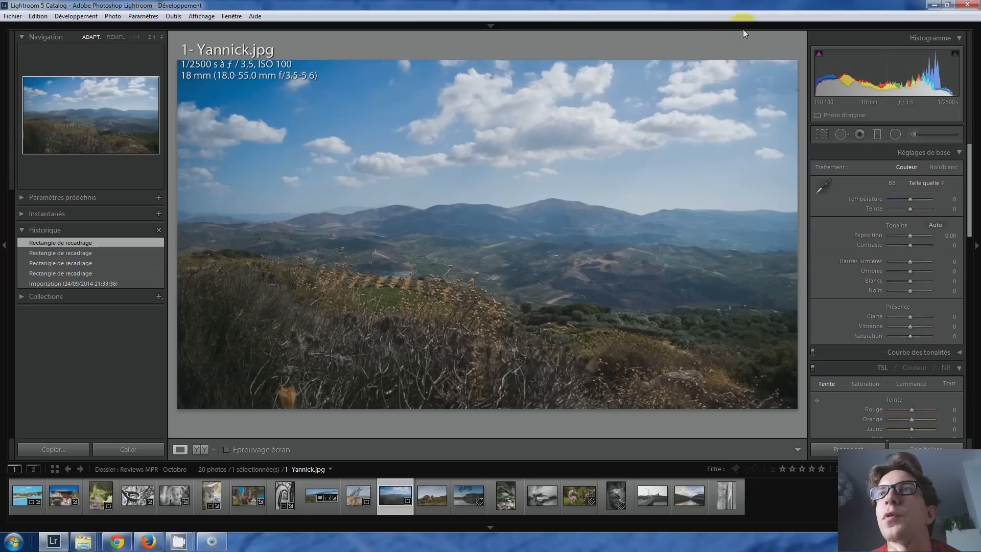
Step: Add a slanted graduated filter over the sky's upper right corner with clarity 0, exposure −0.30 and saturation about 42
click(877, 134)
mouse_move(670, 127)
mouse_down()
mouse_move(630, 179)
mouse_move(649, 203)
mouse_move(638, 195)
mouse_move(648, 161)
mouse_move(642, 170)
mouse_up()
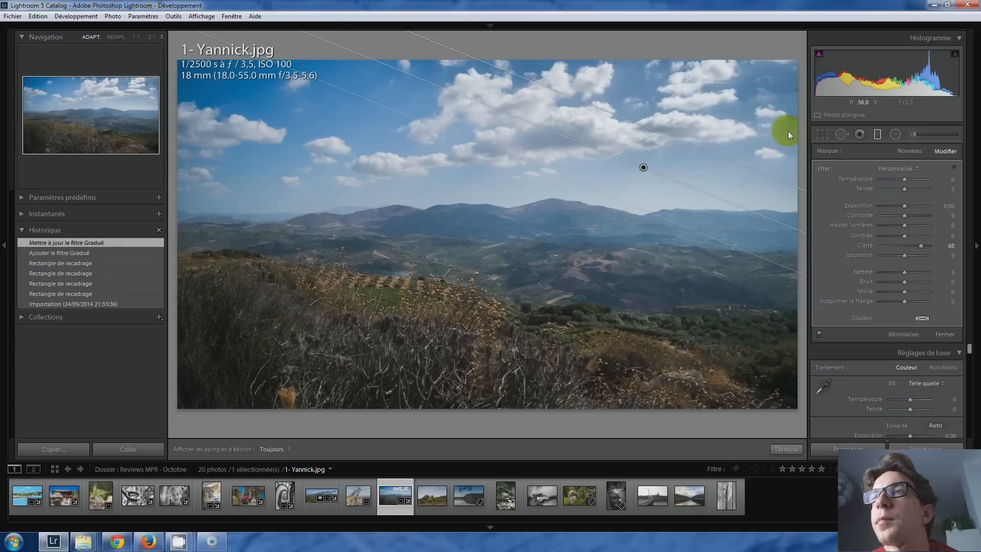
double_click(919, 245)
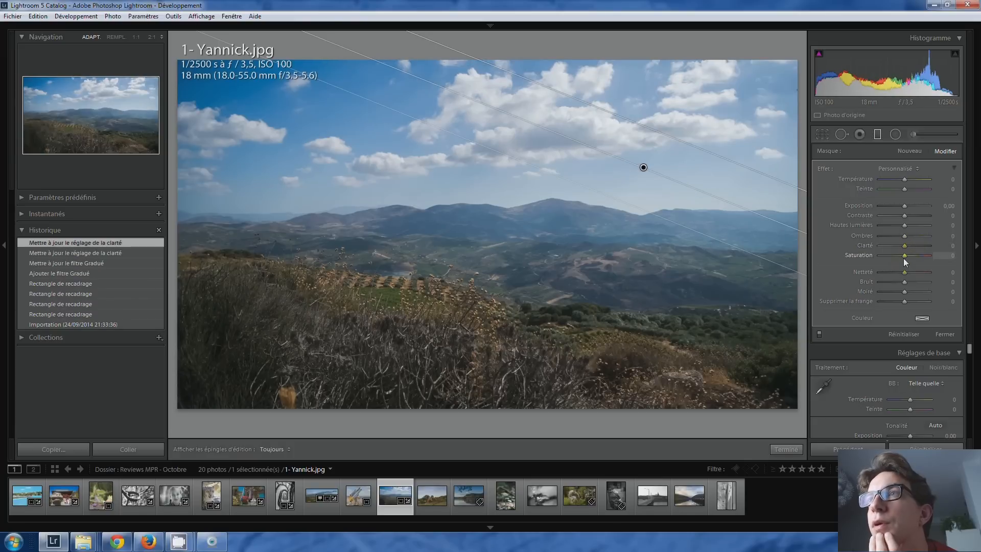
drag(905, 209, 904, 209)
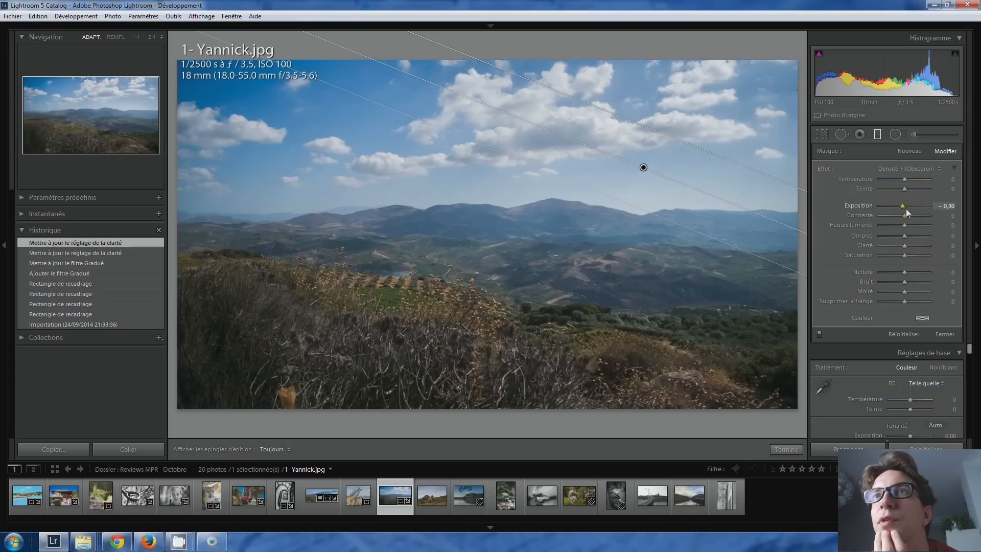
drag(903, 255, 913, 257)
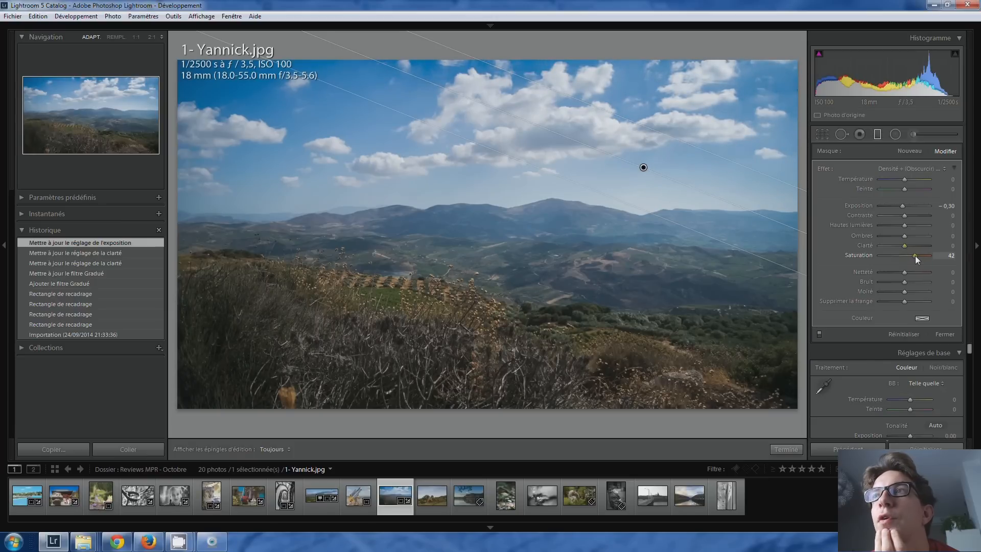
click(877, 135)
click(458, 127)
drag(272, 123, 745, 117)
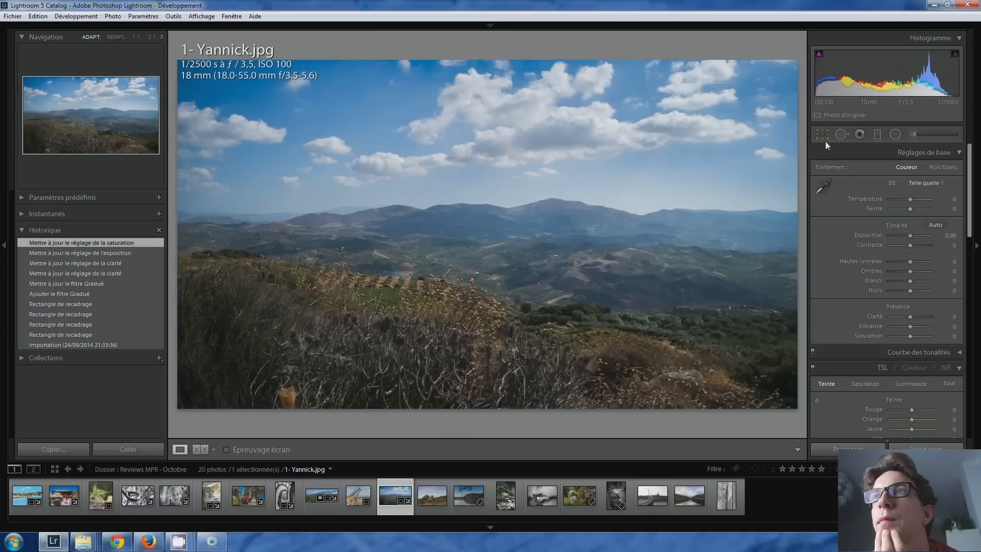
Step: Add a second slanted graduated filter over the sky's upper left corner with clarity 0 and saturation −18
click(877, 136)
drag(281, 148, 290, 195)
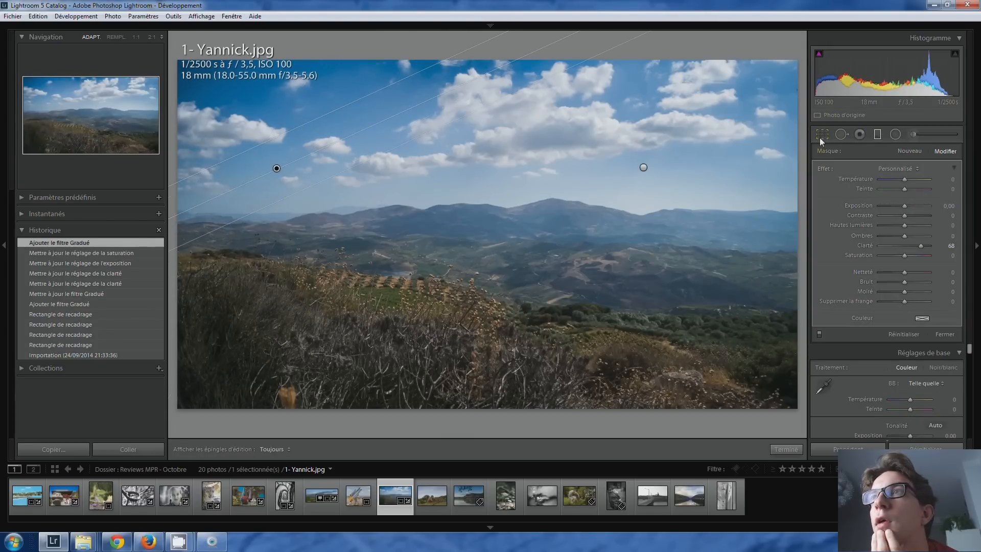
double_click(919, 244)
drag(910, 254, 906, 253)
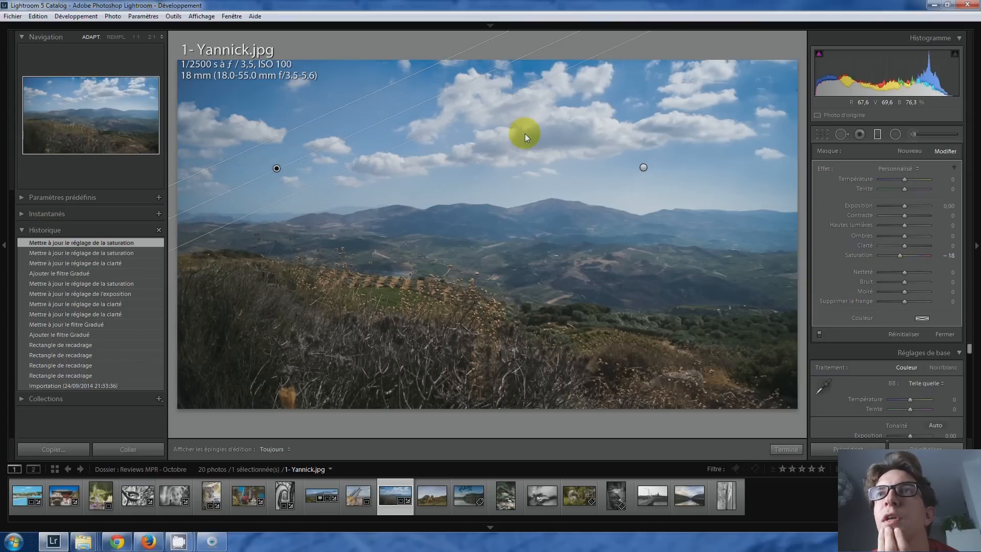
click(877, 134)
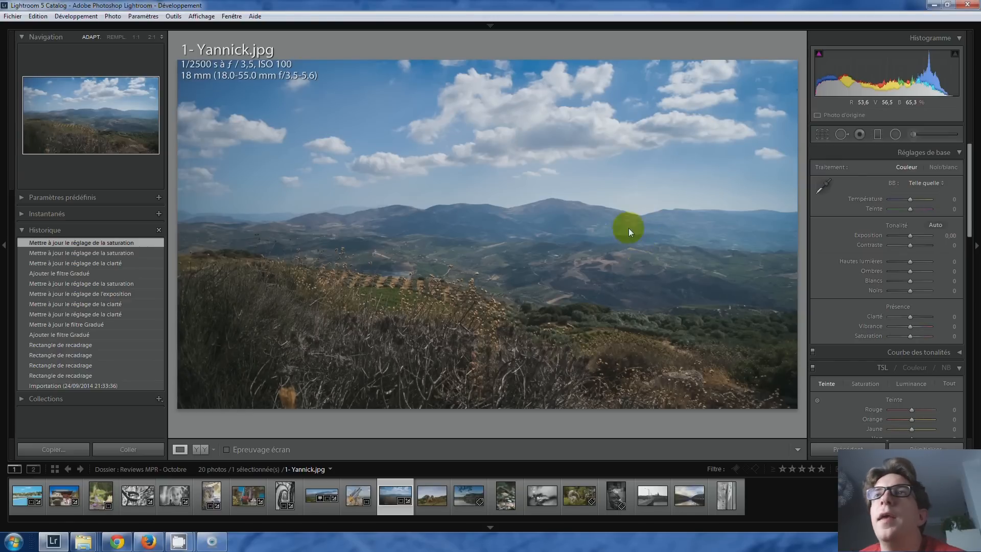
click(618, 90)
mouse_move(687, 118)
mouse_down()
mouse_move(605, 177)
mouse_move(418, 173)
mouse_move(624, 206)
mouse_move(533, 188)
mouse_move(603, 191)
mouse_up()
click(596, 203)
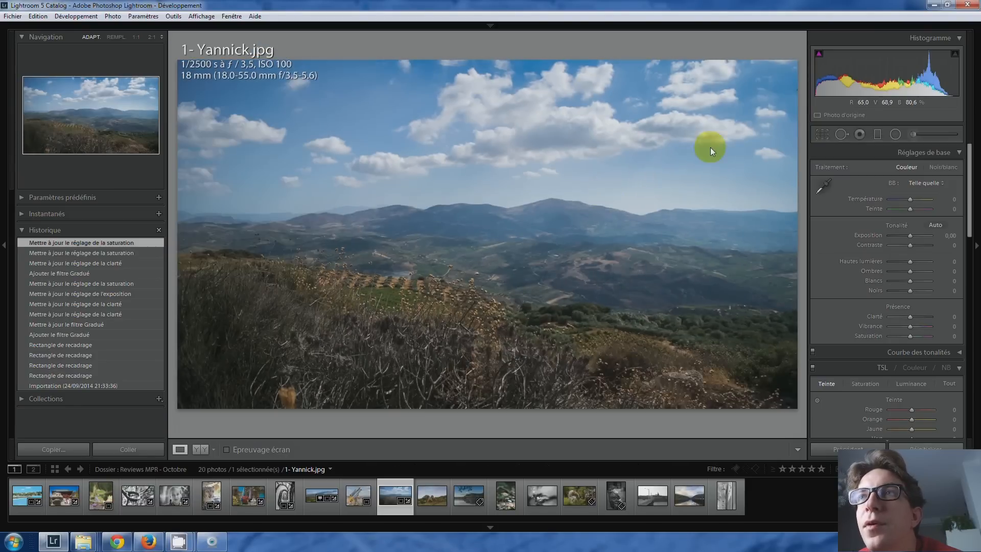
drag(793, 96, 553, 238)
click(522, 218)
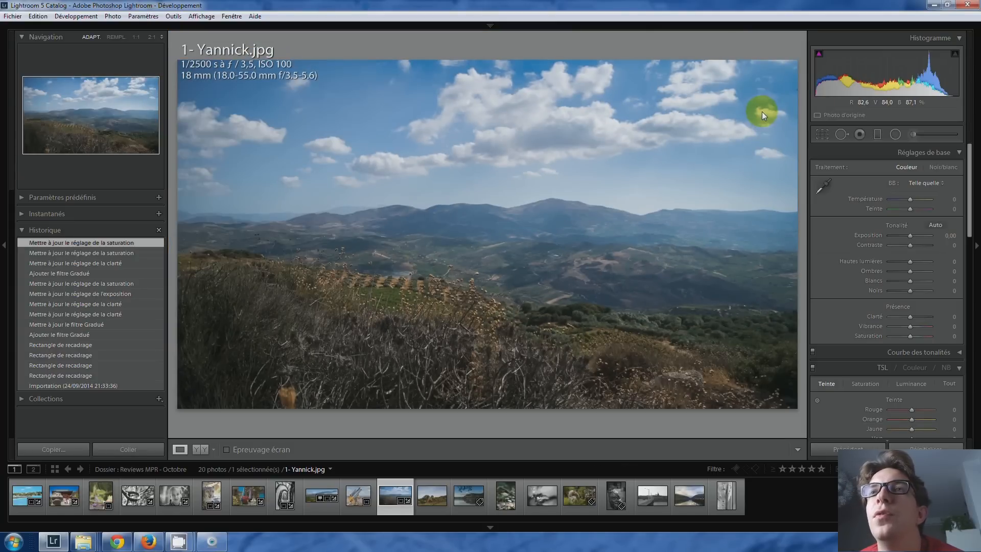
drag(746, 106, 710, 166)
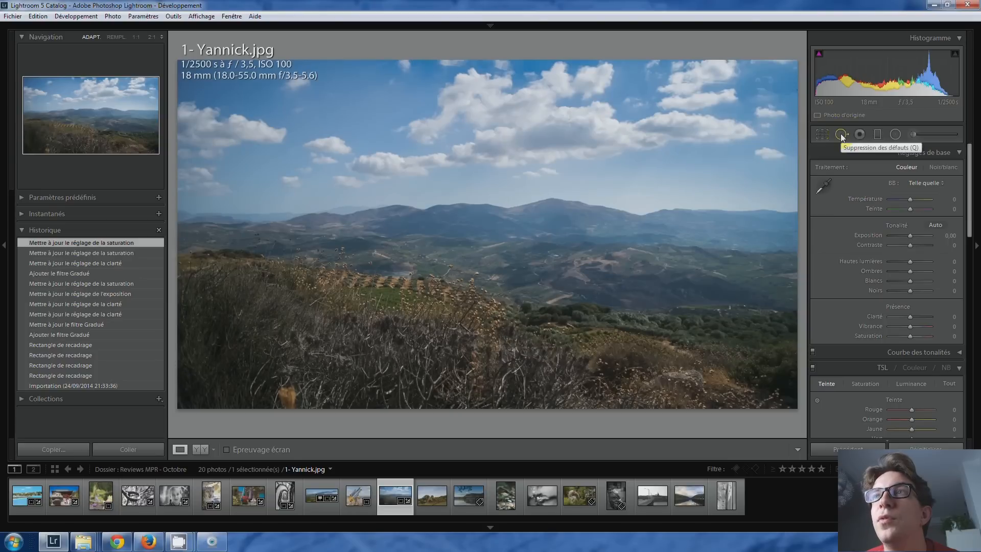
Step: Try cloning over the diagonal band in the upper right sky with one long size 70 stroke, and delete that correction
click(841, 134)
mouse_move(443, 63)
mouse_down()
mouse_move(432, 65)
mouse_move(479, 69)
mouse_up()
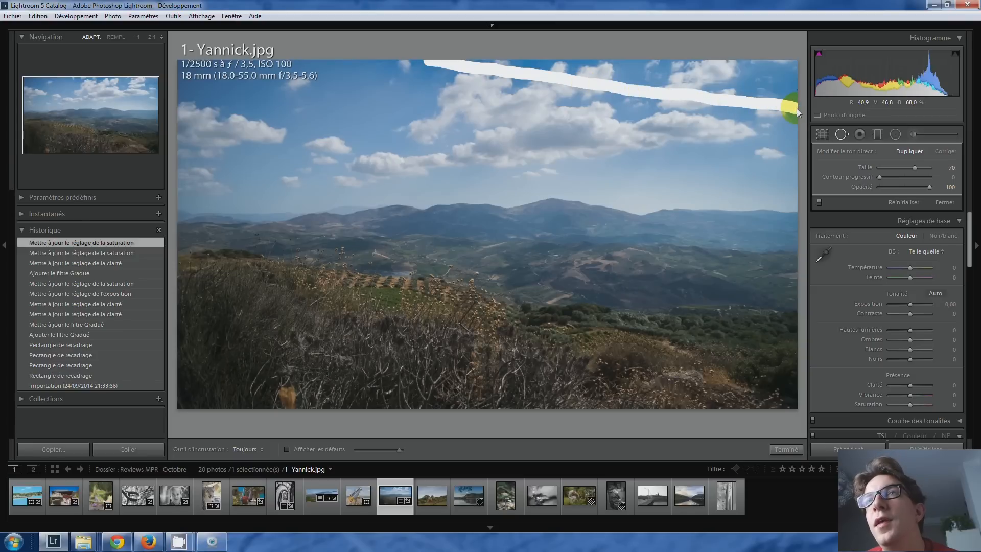
drag(797, 109, 795, 112)
mouse_move(610, 99)
mouse_down()
mouse_move(580, 171)
mouse_move(454, 146)
mouse_up()
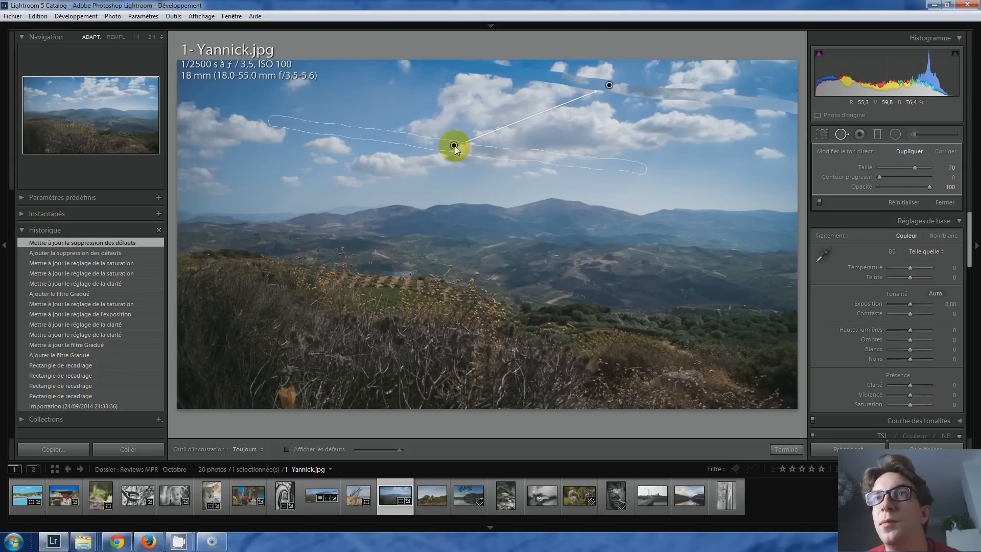
key(Delete)
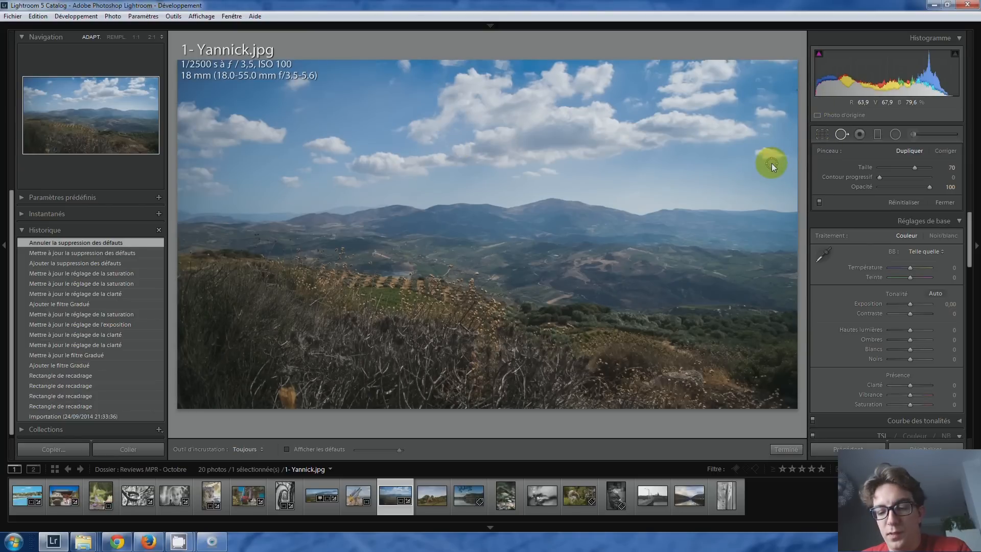
Step: Clone over the blue-sky end of the diagonal band near the photo's right edge at 1:1, using short size 55 strokes
click(789, 82)
mouse_move(781, 115)
mouse_down()
mouse_move(560, 170)
mouse_move(505, 161)
mouse_move(535, 171)
mouse_move(555, 168)
mouse_move(274, 133)
mouse_up()
scroll(586, 158, down, 2)
scroll(586, 158, down, 1)
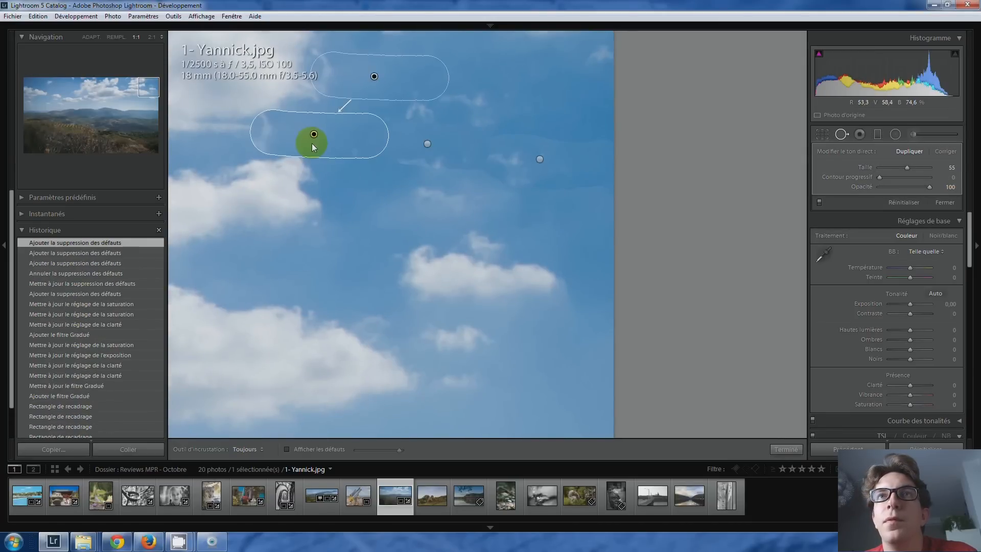
Step: Clone over the band's continuation through the large cloud with a longer size 55 stroke, and reposition its source over the cloud below
drag(253, 192, 553, 296)
drag(535, 228, 286, 210)
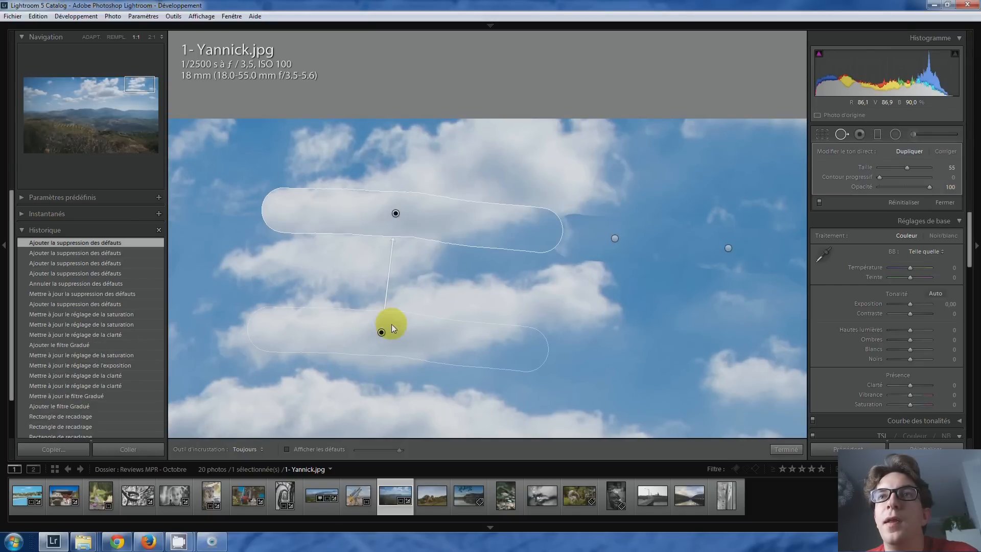
mouse_move(378, 336)
mouse_down()
mouse_move(385, 317)
mouse_move(436, 284)
mouse_move(354, 318)
mouse_move(321, 317)
mouse_move(332, 342)
mouse_up()
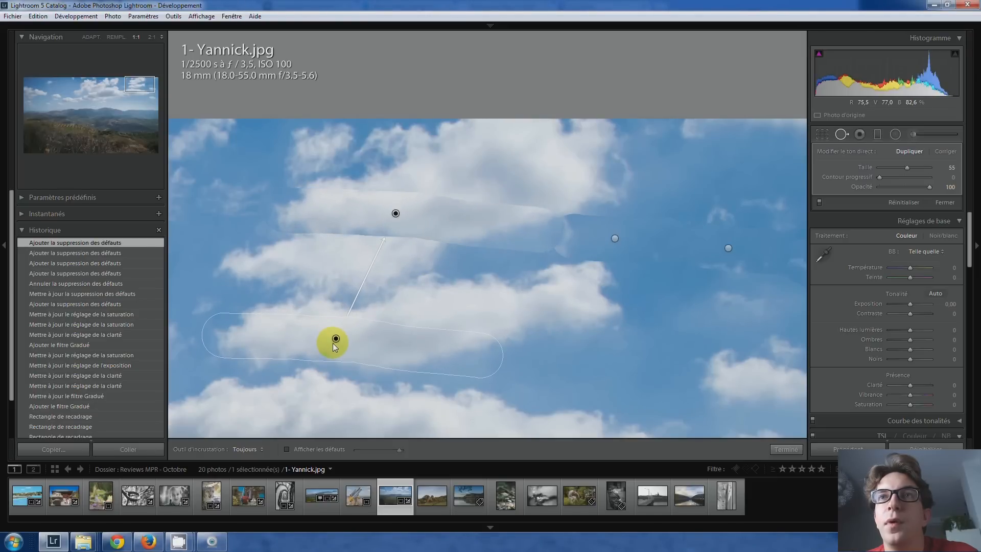
Step: Delete the long clone stroke across the middle clouds and paint a shorter one over the right part of that gap
click(391, 246)
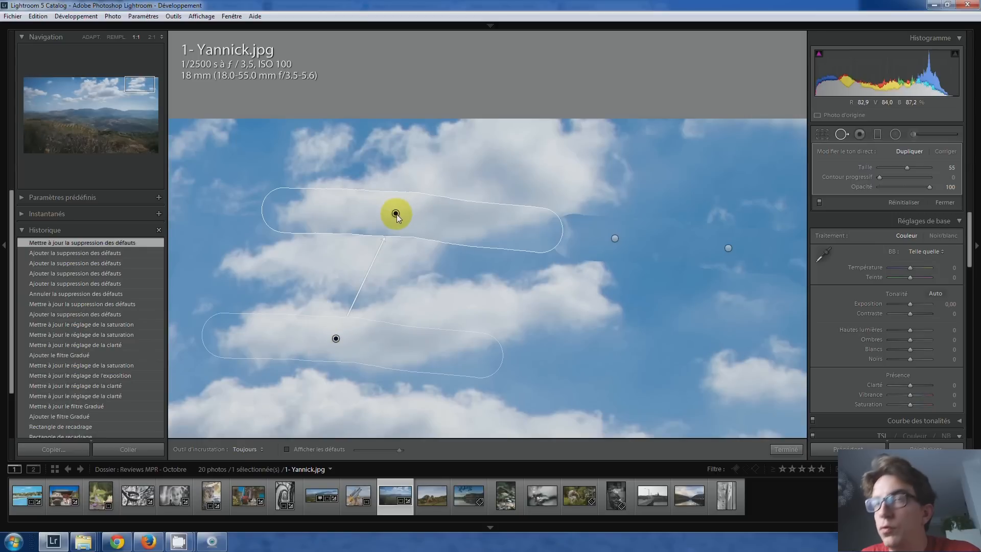
key(Delete)
drag(532, 224, 501, 226)
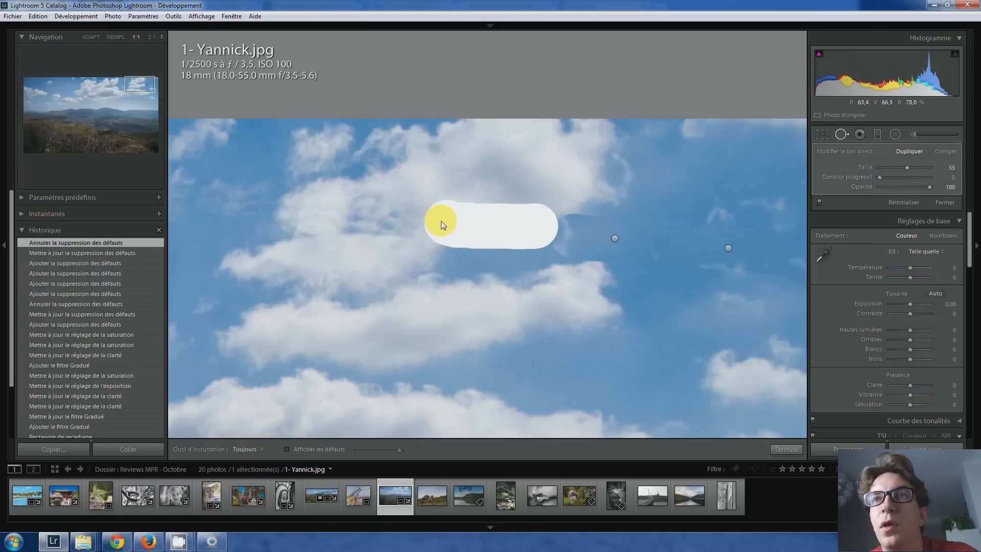
drag(440, 220, 440, 221)
key(q)
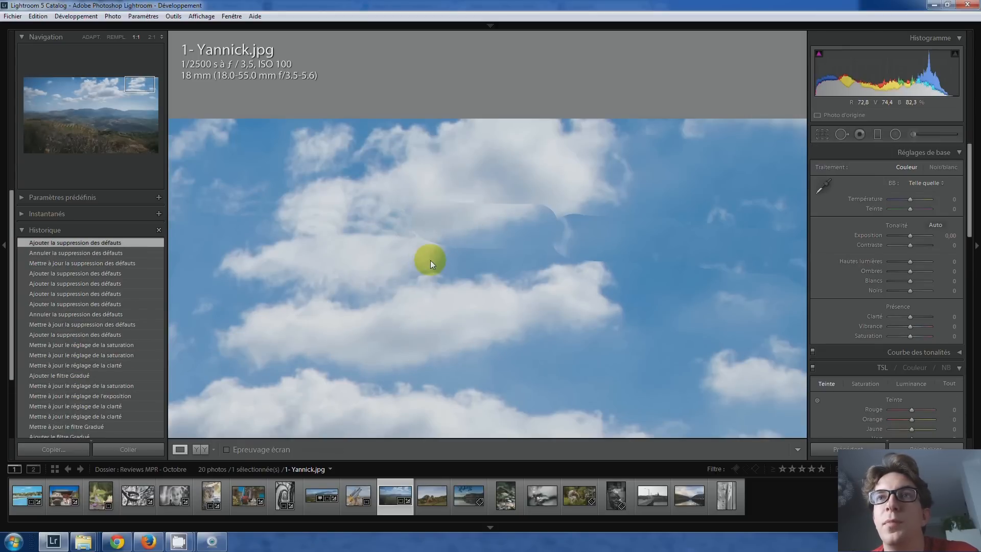
Step: Clone cloud texture over the remaining left part of the gap with another healing stroke, using size 55 and opacity 100
click(840, 135)
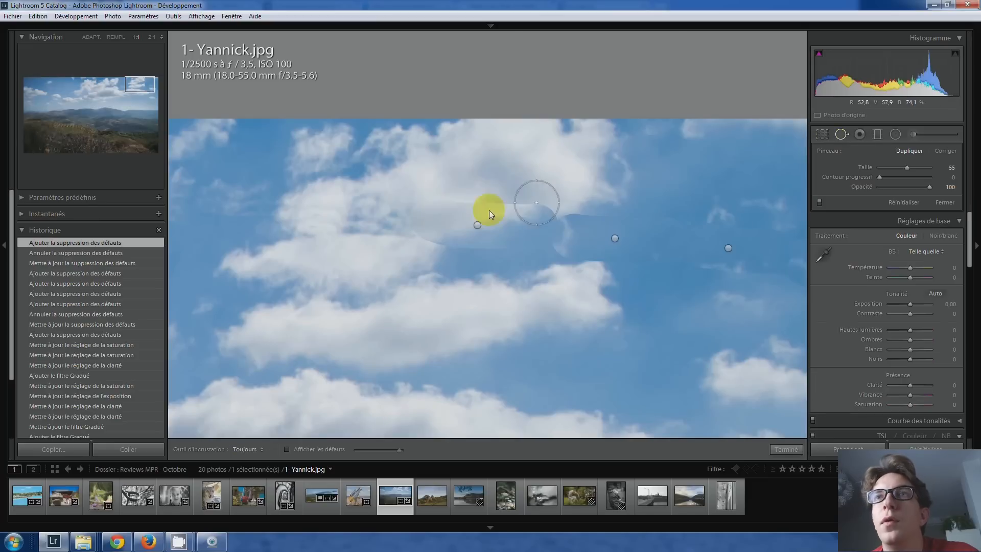
drag(408, 228, 276, 217)
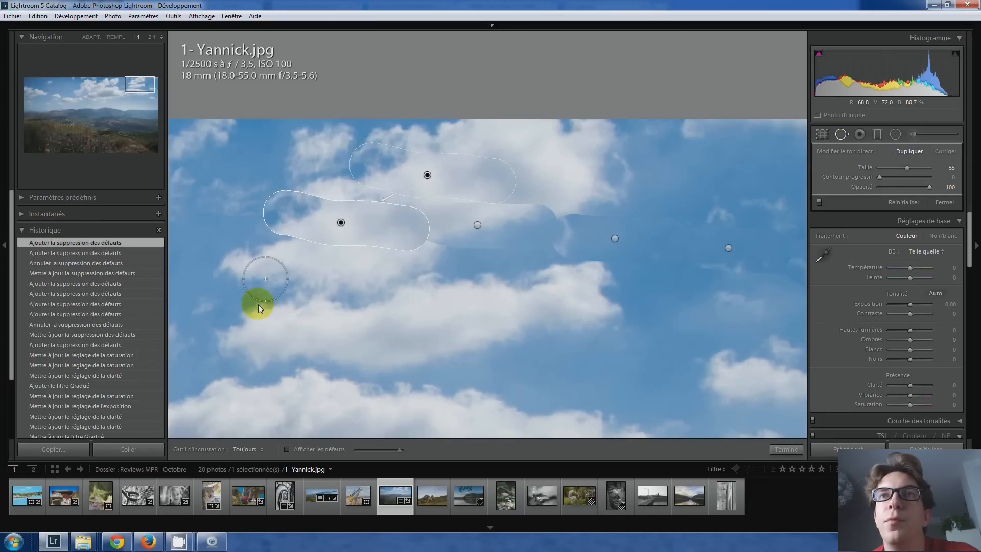
key(q)
drag(242, 299, 316, 290)
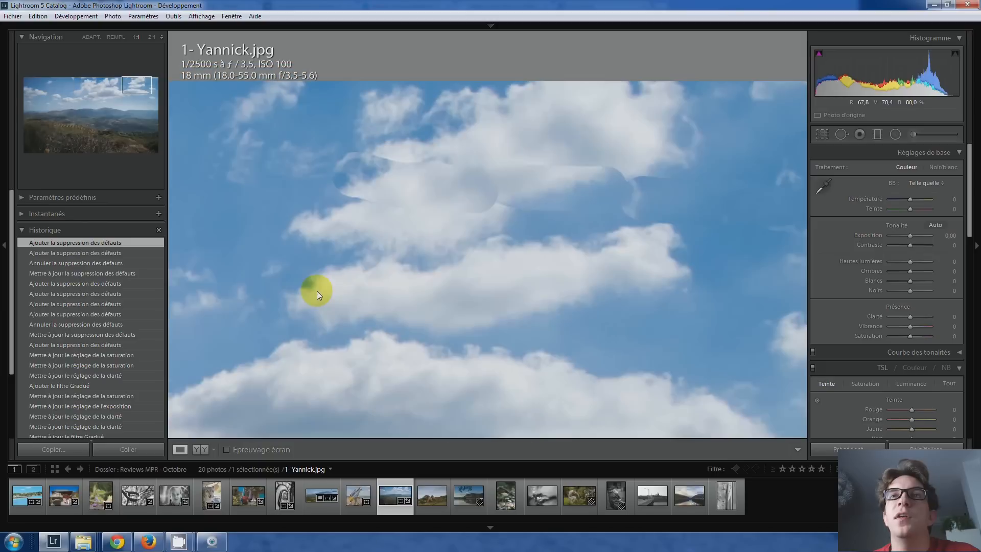
click(517, 161)
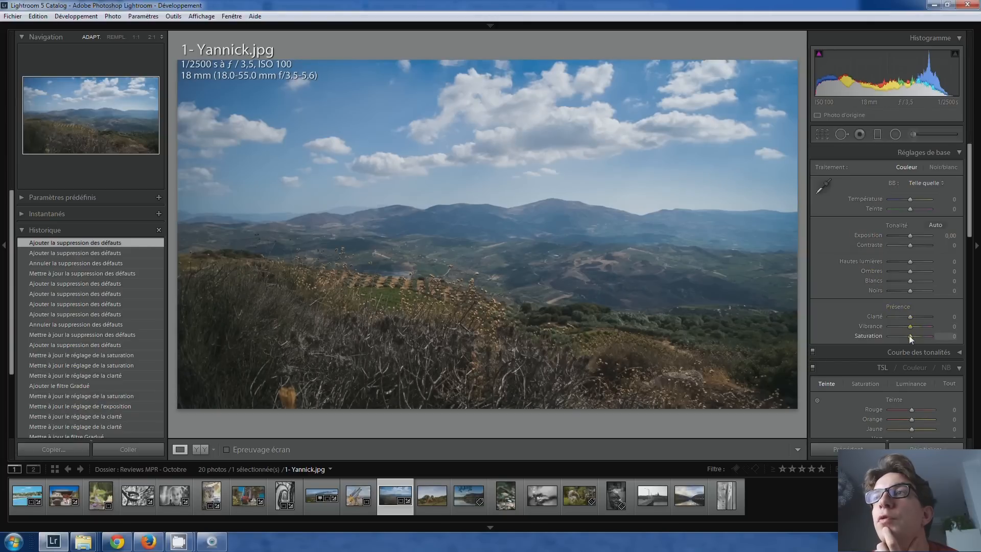
Step: Set the photo's global saturation to +20 and its vibrance to +15
key(Up)
key(Up)
key(Up)
key(Up)
key(Up)
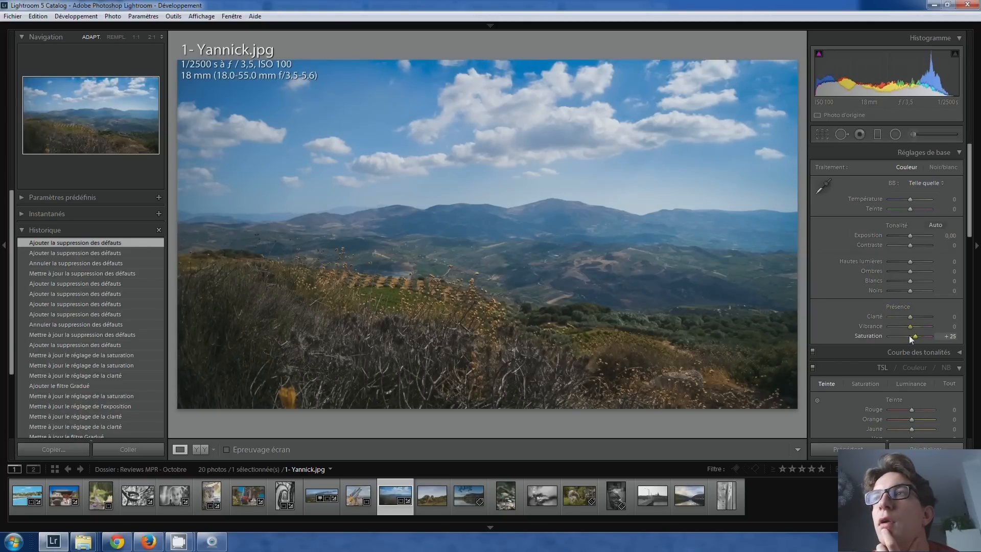
key(Down)
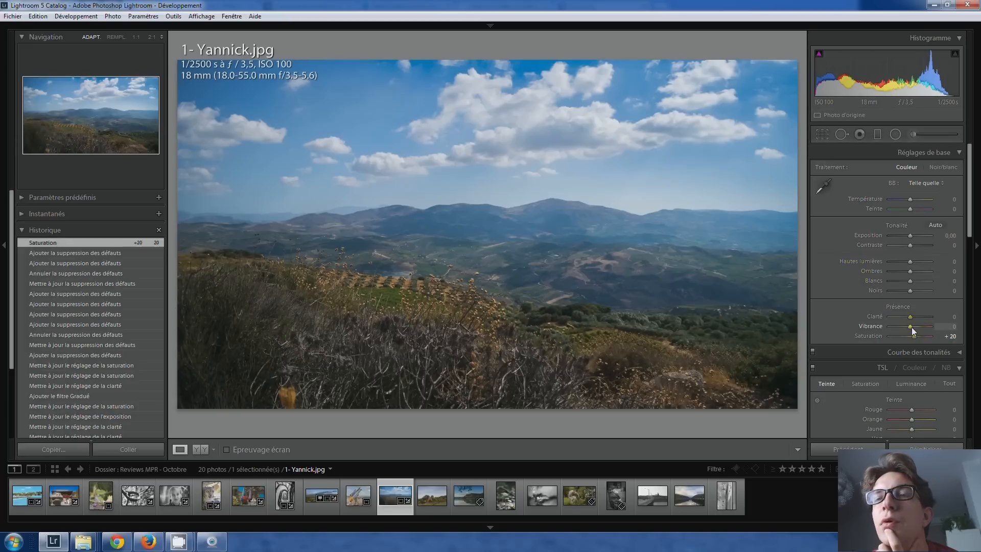
key(Up)
key(Up)
key(Up)
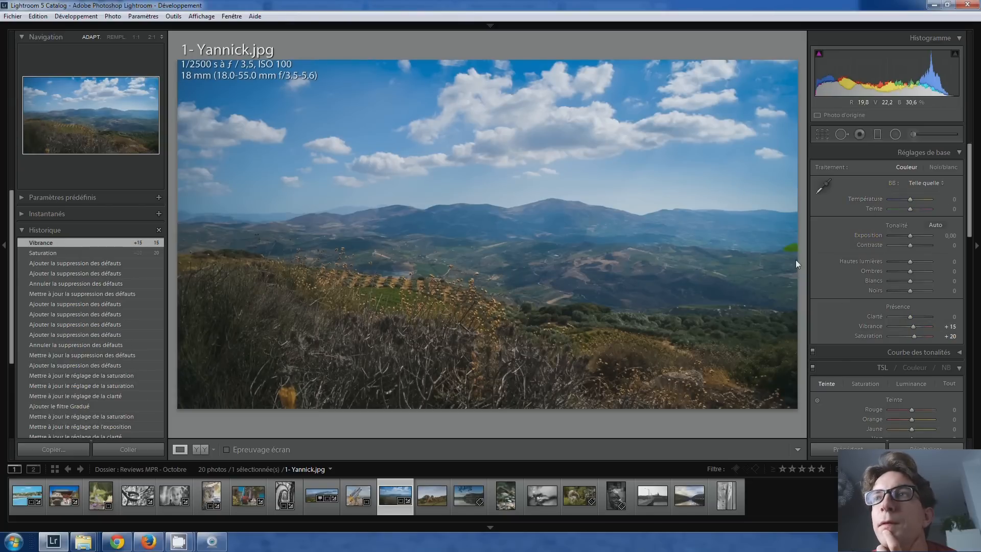
Step: Paint an adjustment brush mask over the distant hills with clarity reset to 0 and saturation at 25
click(912, 134)
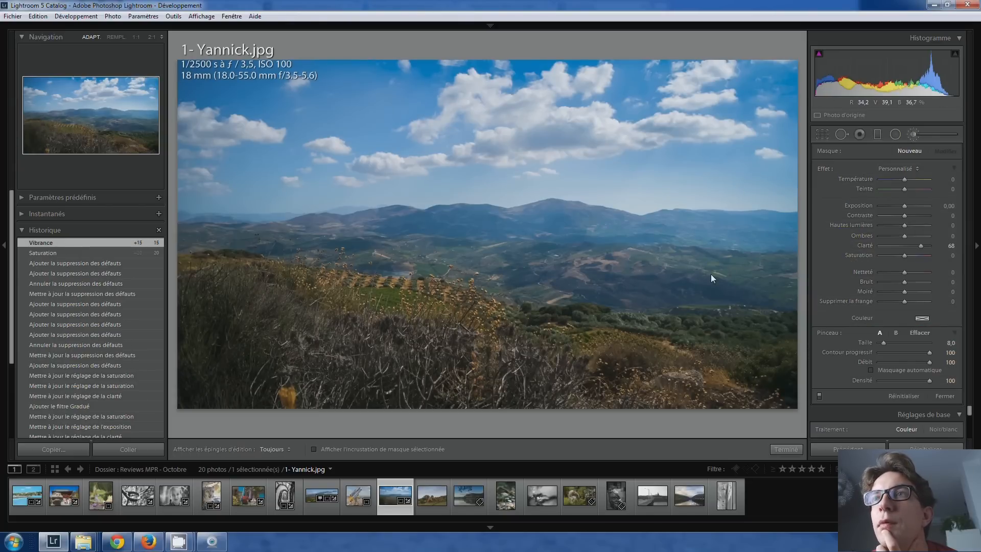
double_click(919, 246)
drag(904, 255, 910, 258)
scroll(779, 277, up, 1)
key(h)
drag(468, 265, 403, 248)
drag(234, 238, 417, 243)
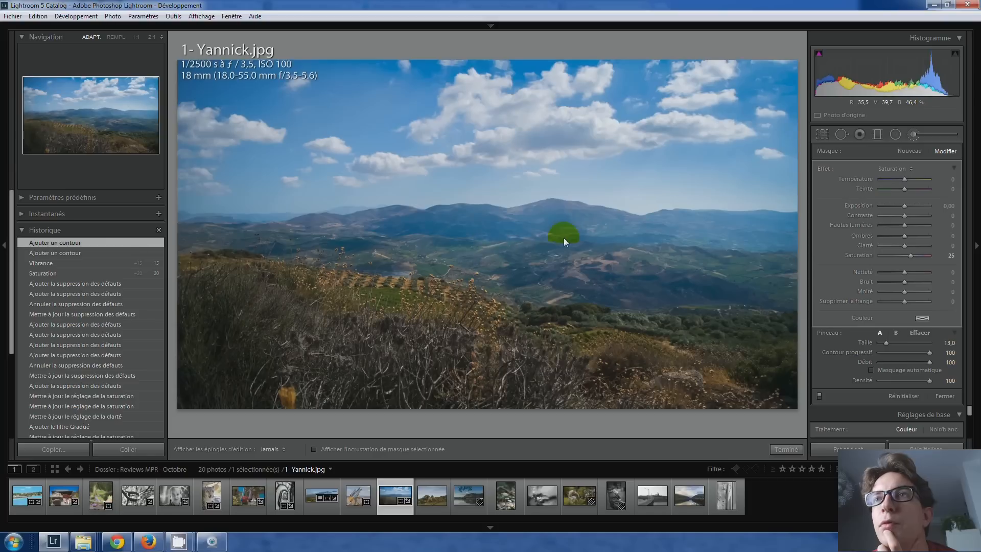
drag(779, 241, 779, 243)
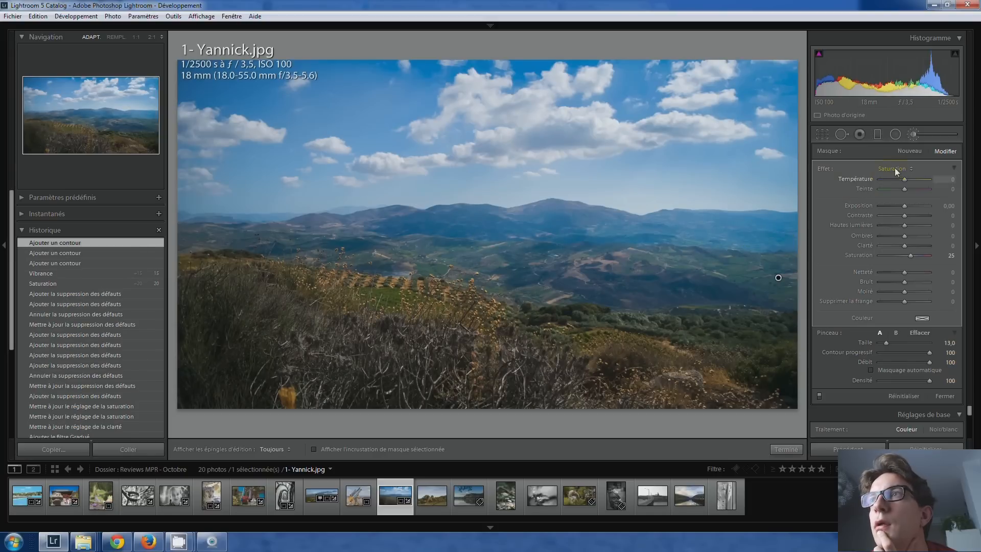
click(913, 134)
Step: Paint a new adjustment brush mask along the distant mountains with saturation 0, clarity 62 and temperature 23
click(912, 135)
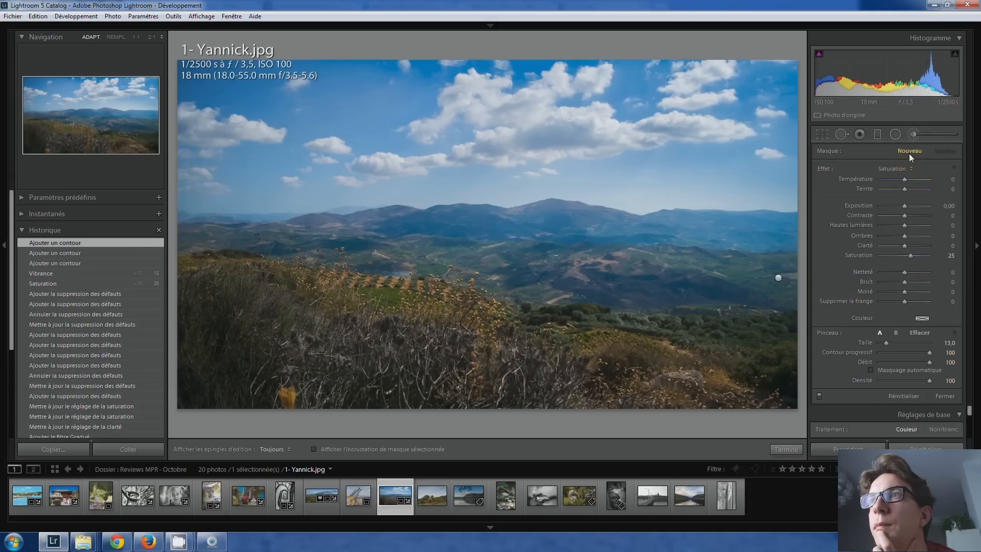
double_click(910, 255)
drag(905, 242, 921, 249)
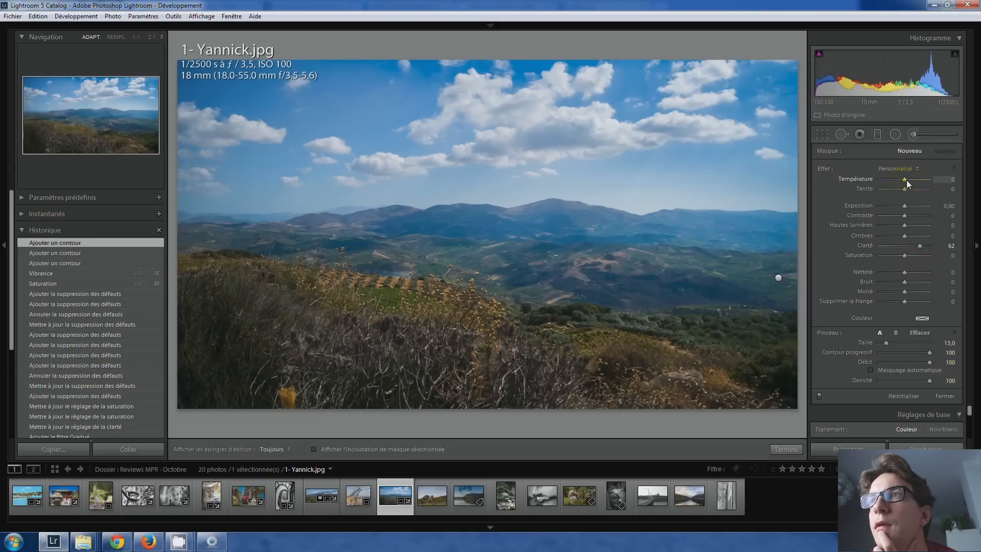
drag(910, 180, 911, 180)
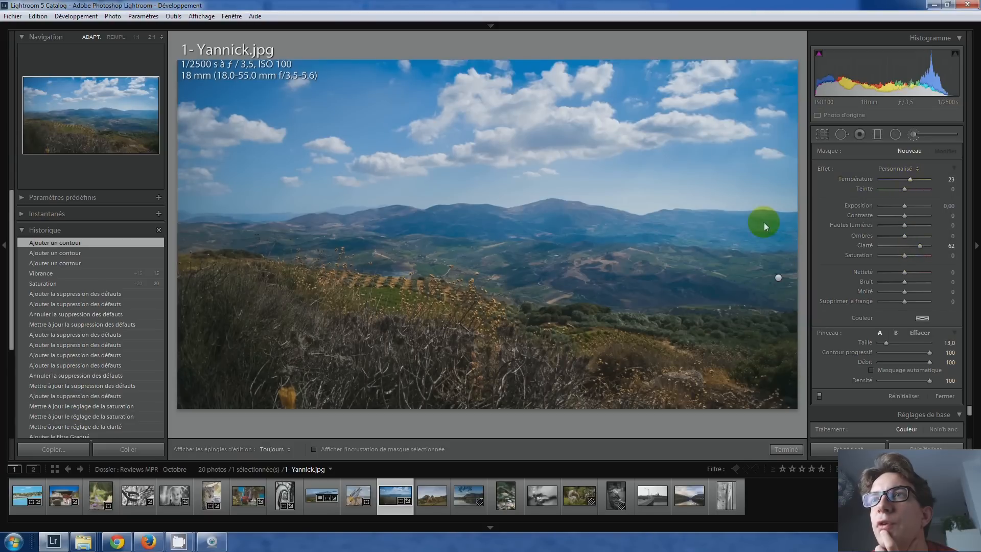
key(h)
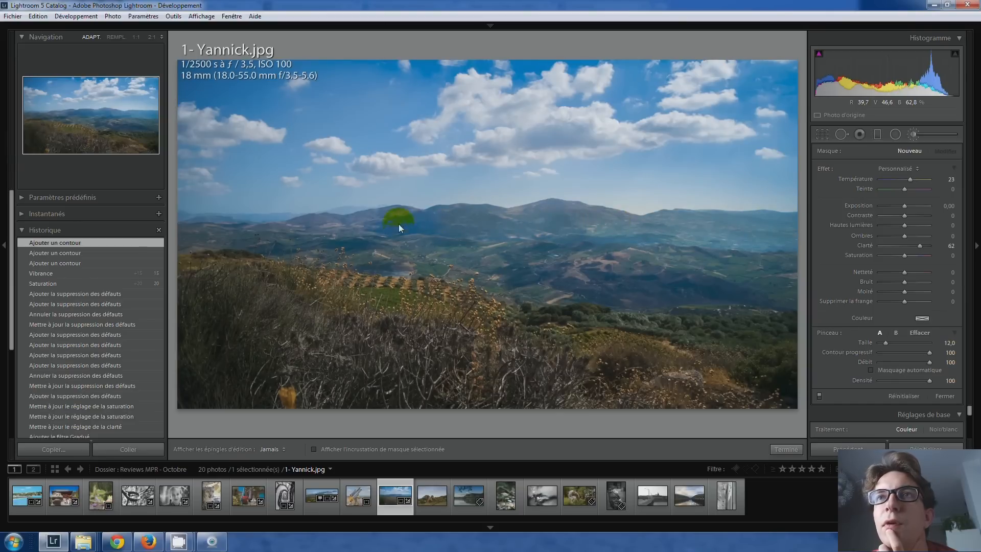
drag(320, 233, 306, 238)
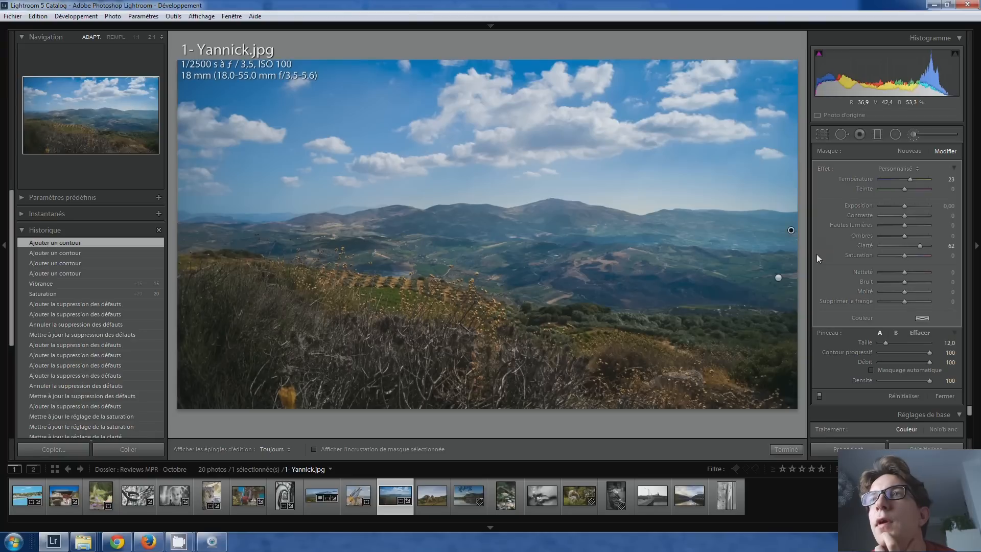
click(913, 134)
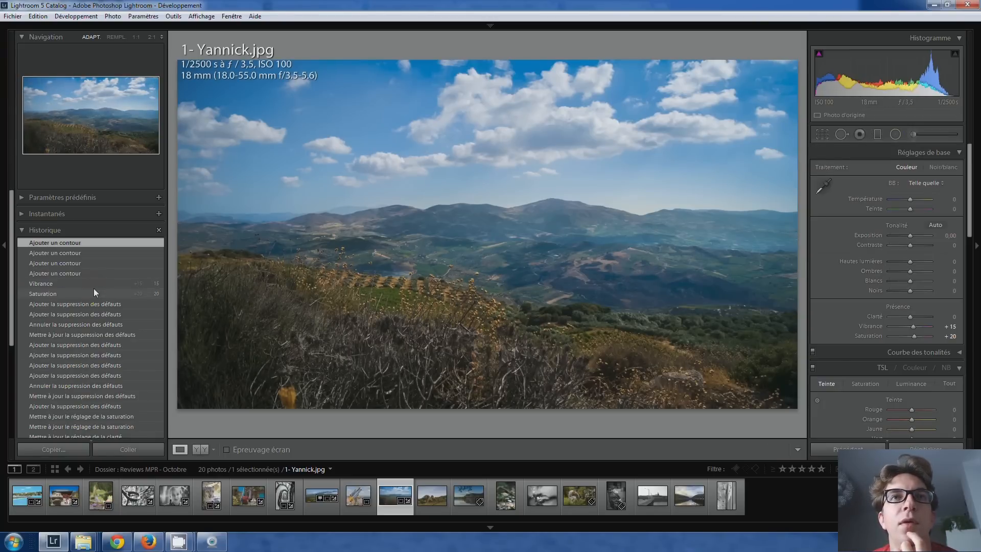
Step: Compare the edit with its earlier graduated filter history state, restore the latest state and inspect the hills
scroll(79, 326, down, 5)
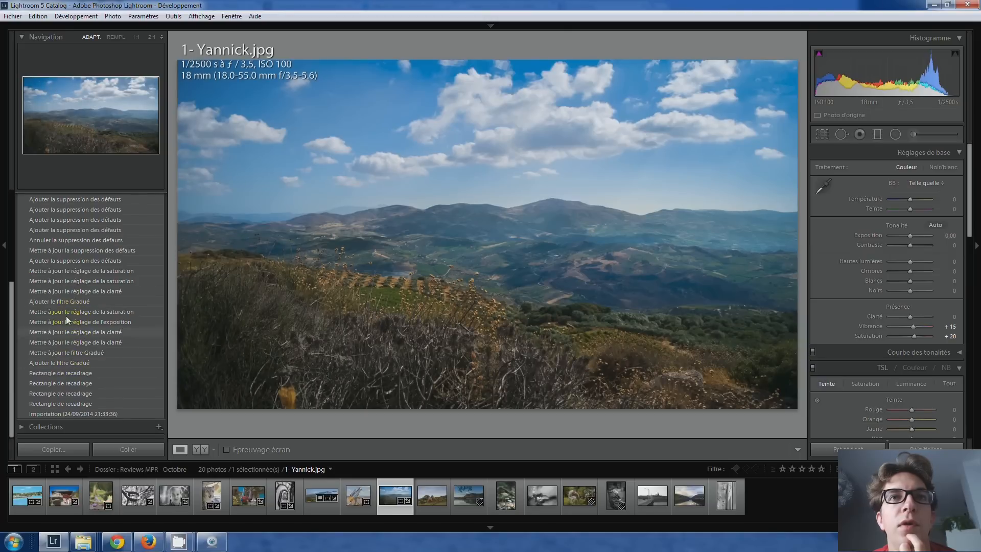
click(73, 299)
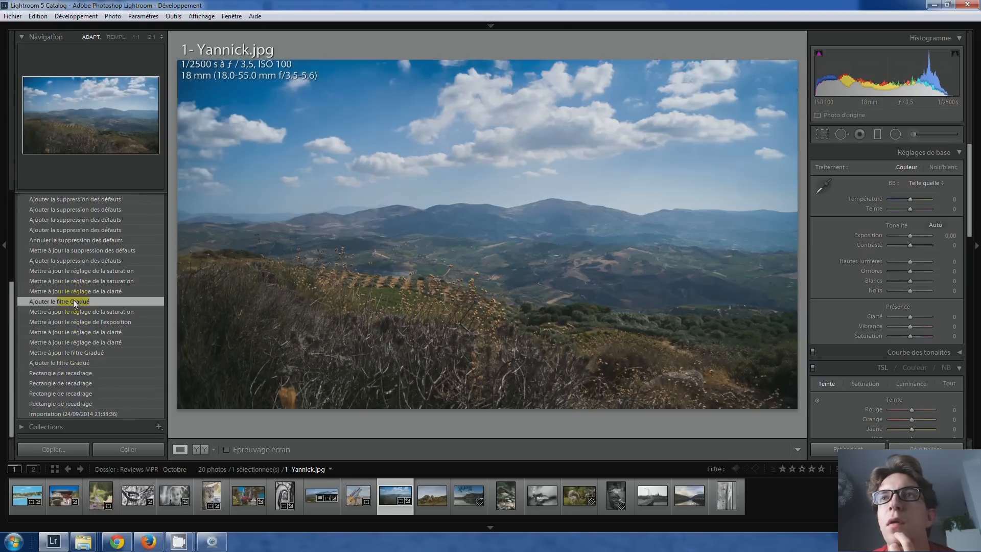
scroll(79, 294, up, 5)
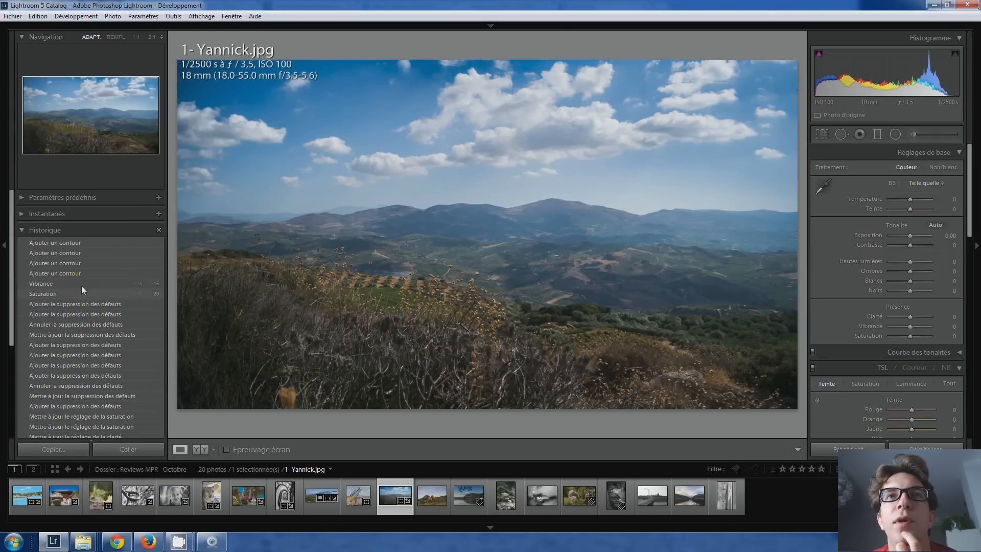
click(87, 245)
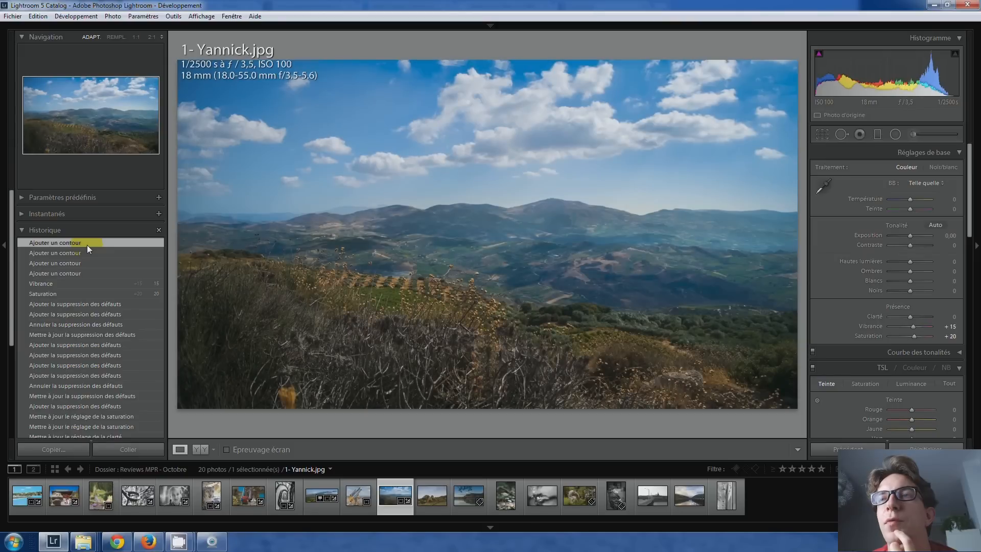
click(616, 255)
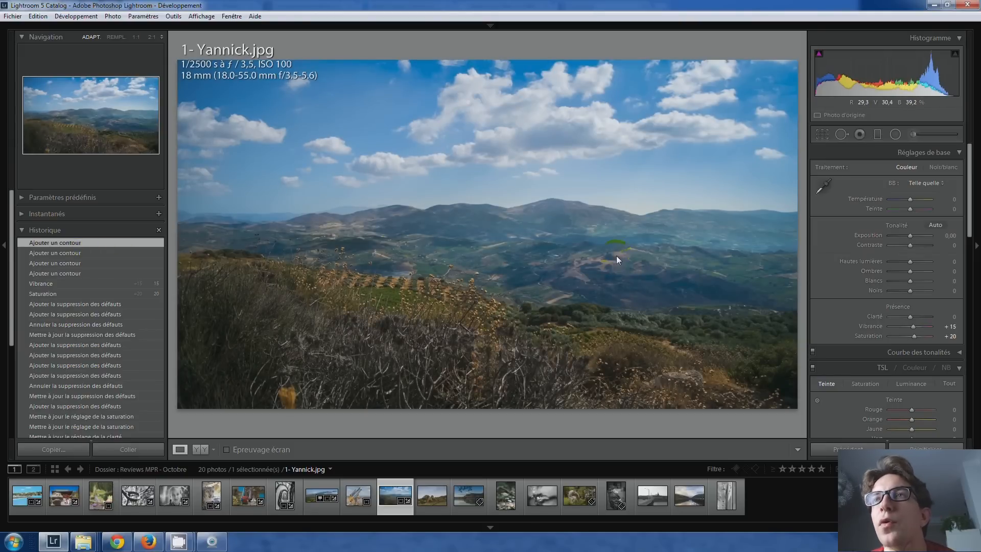
click(638, 254)
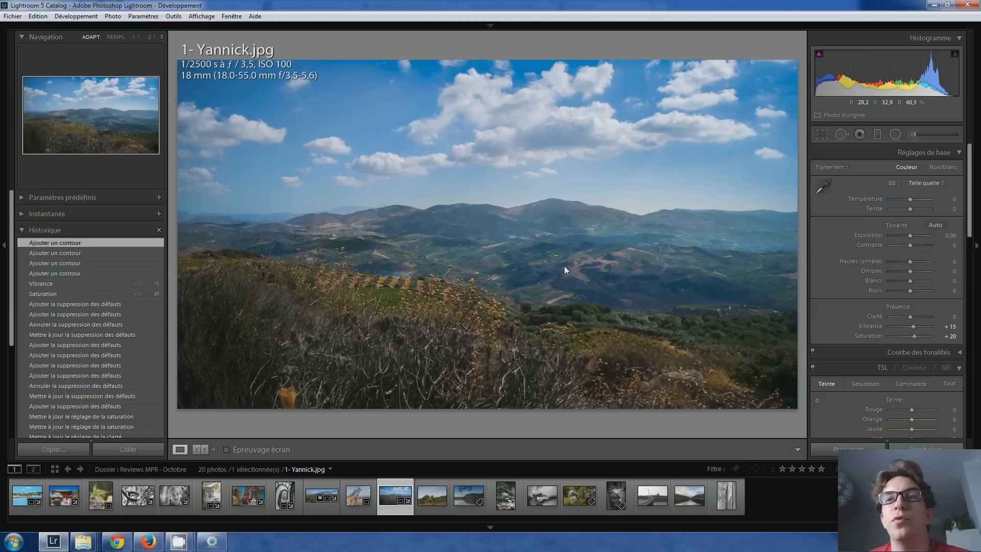
Step: Open the cow photo and crop it tightly at the original aspect ratio, framing the standing adult cow on the left
click(422, 496)
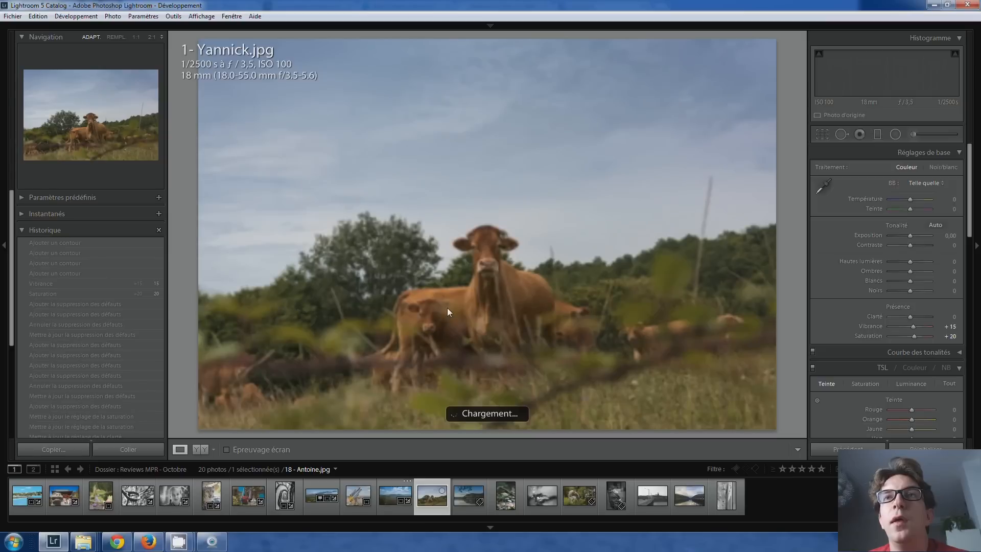
click(479, 203)
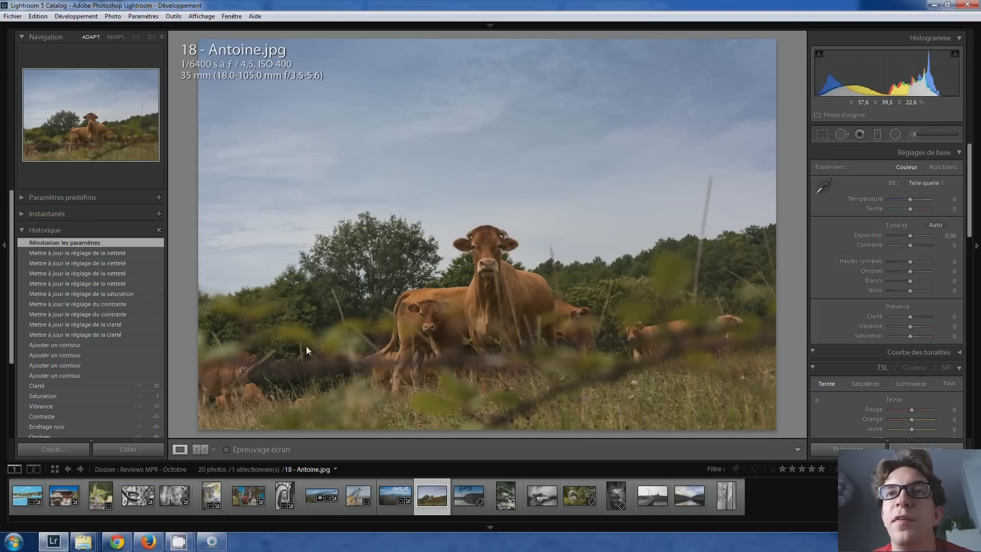
click(829, 133)
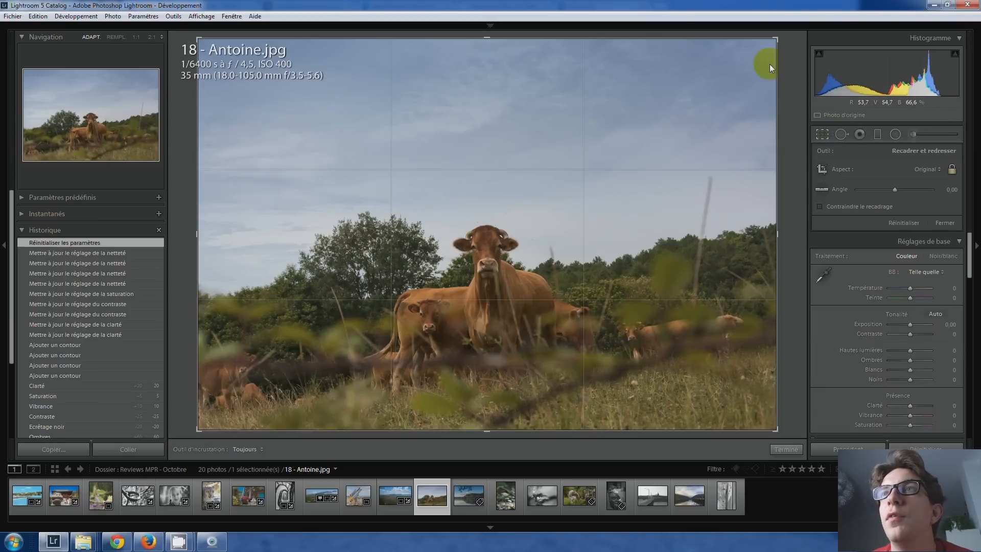
drag(774, 40, 698, 83)
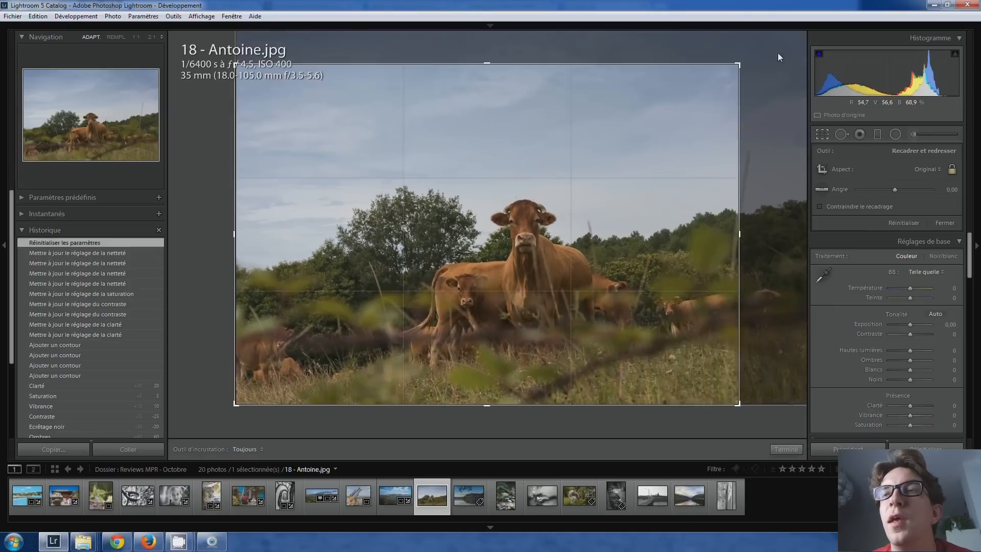
drag(199, 45, 317, 90)
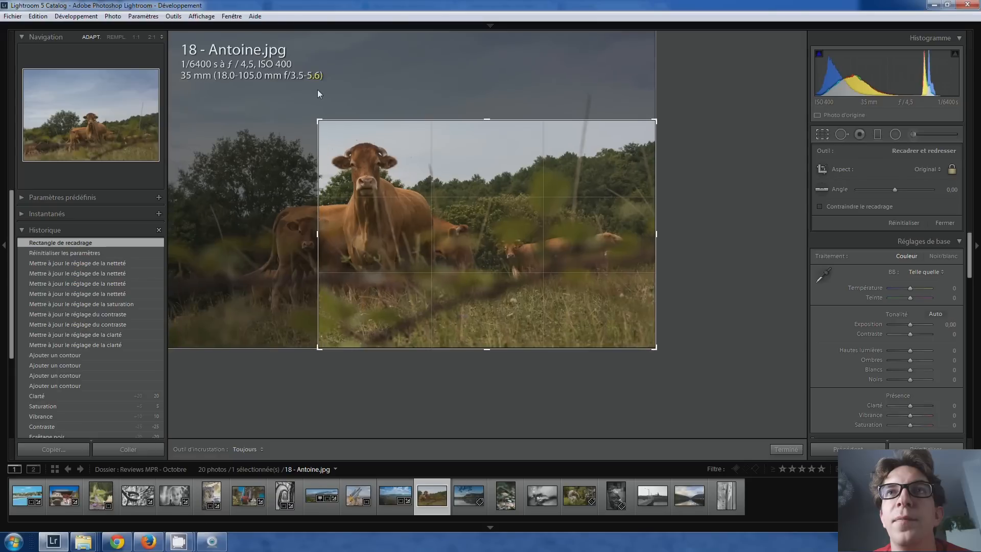
drag(655, 347, 609, 343)
drag(517, 208, 515, 200)
key(Return)
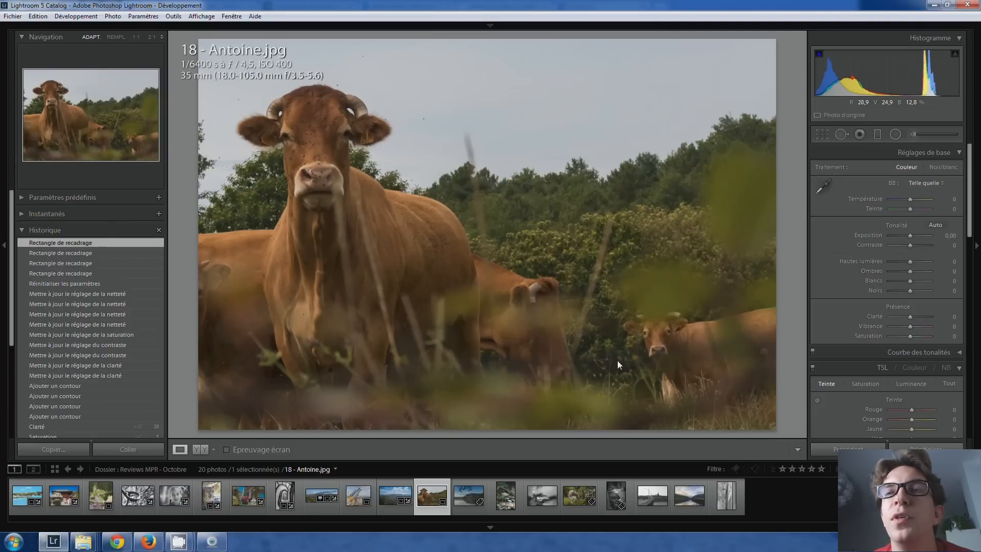
Step: Recrop the photo at the original aspect ratio, placing the adult cow right of centre and including the calf and large tree
click(818, 136)
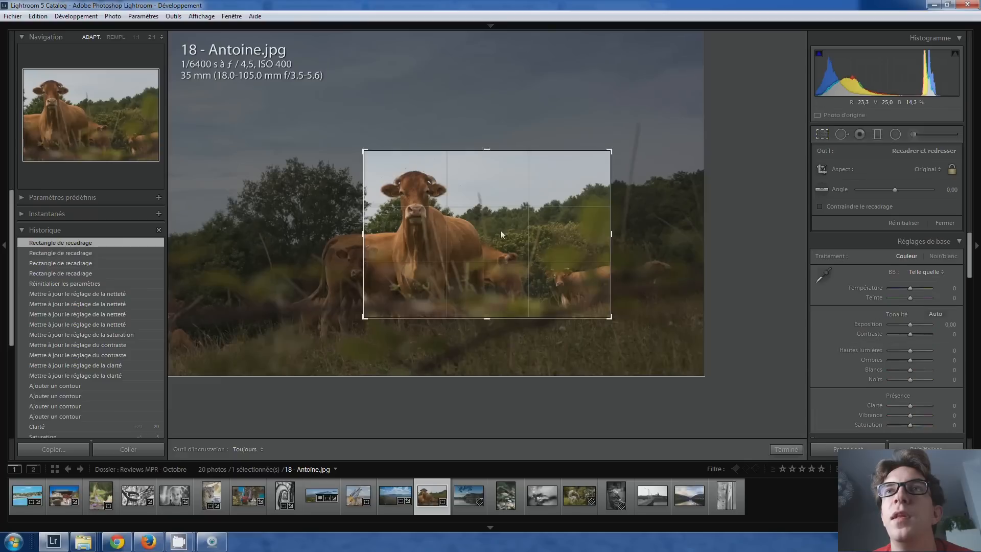
drag(539, 242, 515, 255)
drag(361, 150, 344, 144)
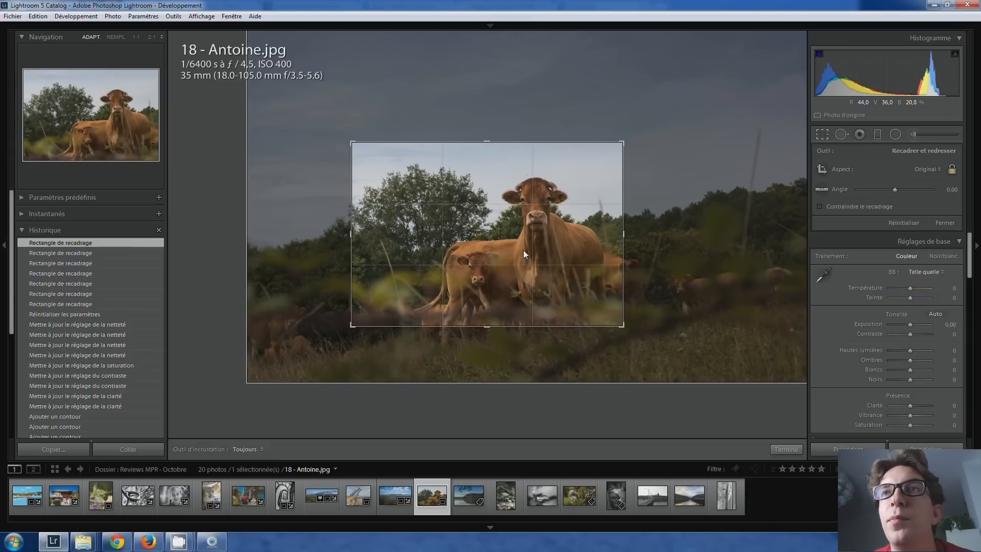
key(Return)
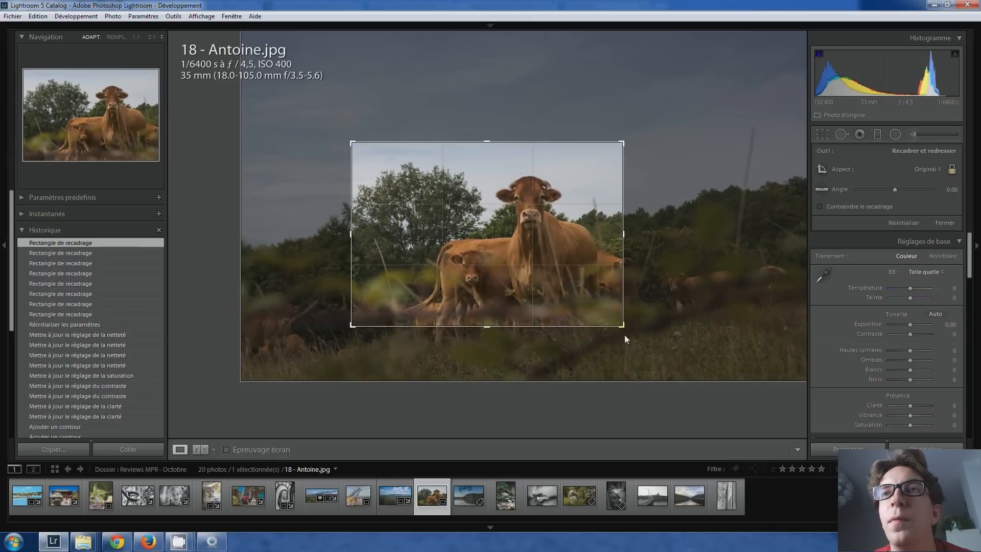
key(r)
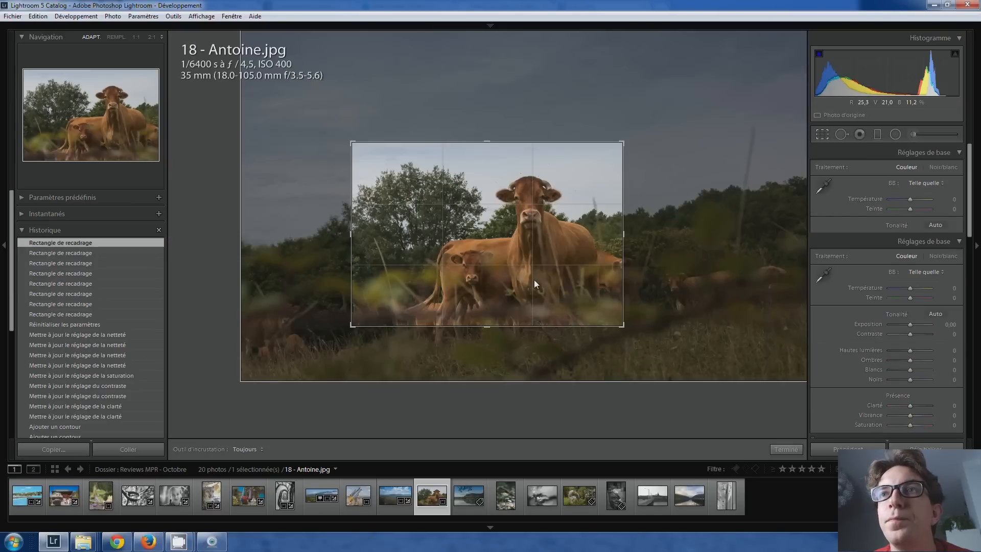
drag(629, 338, 633, 336)
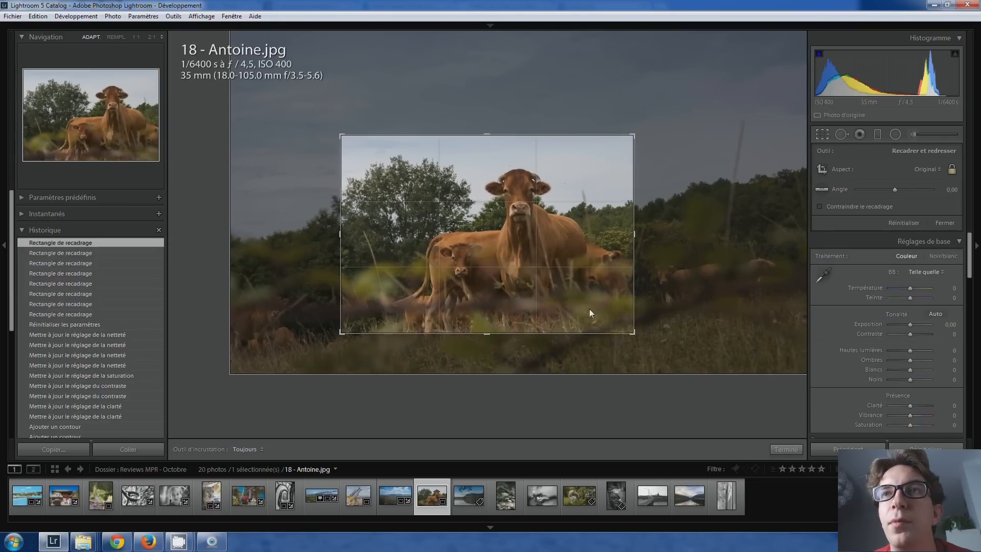
drag(586, 296, 586, 289)
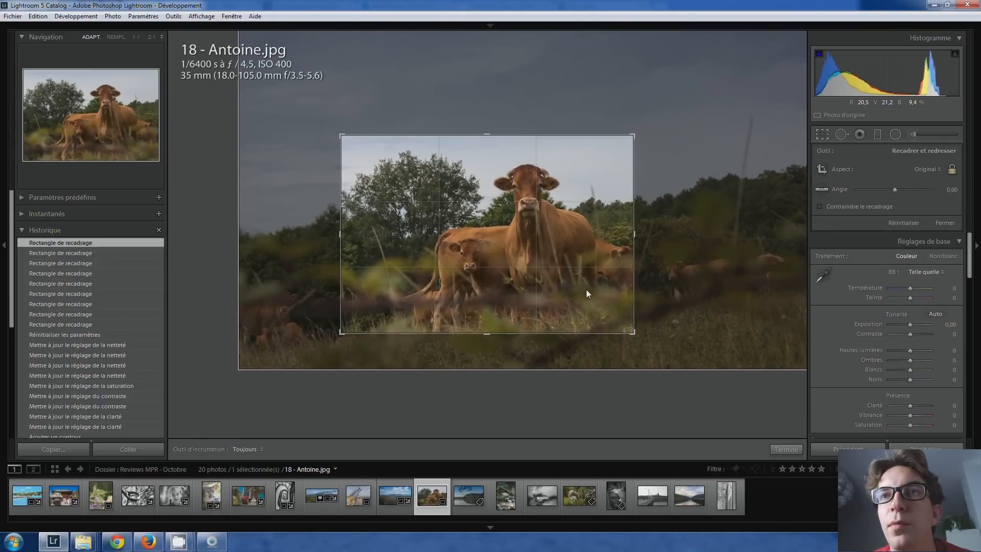
key(r)
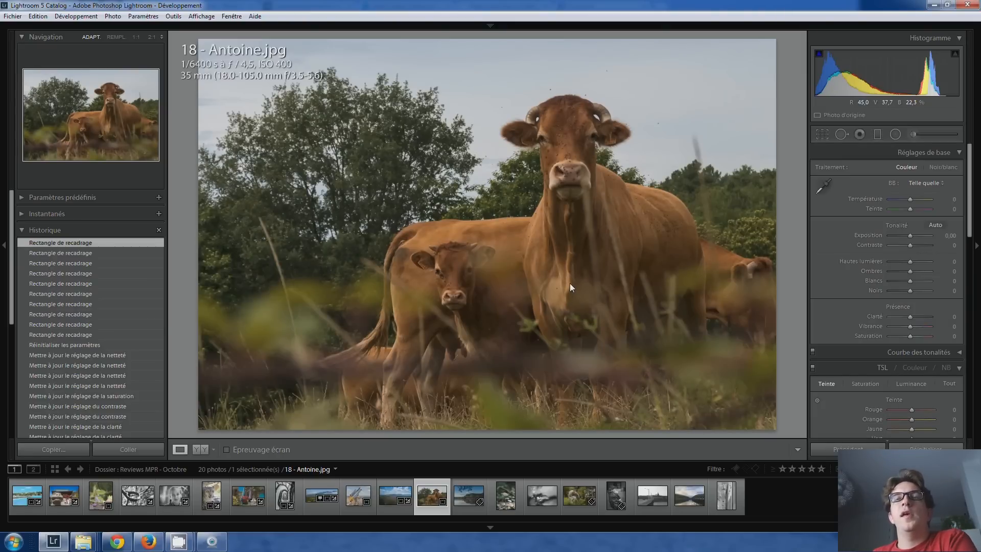
Step: Clone a fly from above the cow's head onto the sky near its left horn using a size 30 spot removal brush
click(566, 140)
drag(584, 134, 495, 250)
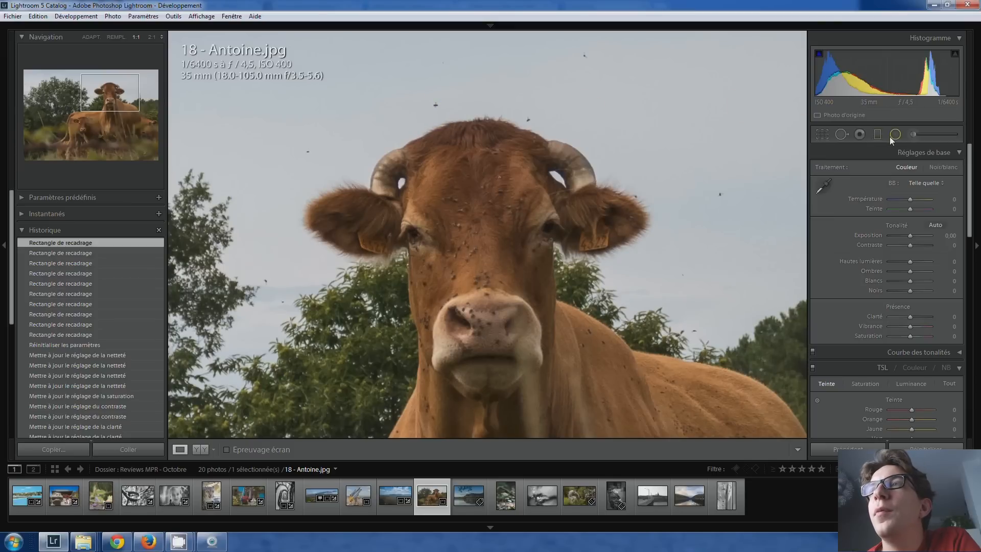
click(839, 136)
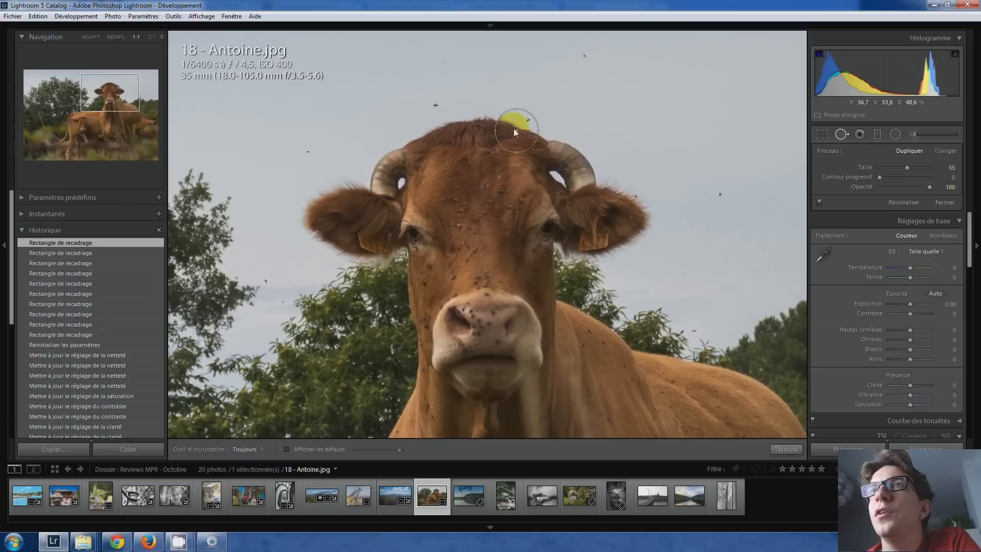
scroll(431, 105, down, 3)
scroll(432, 105, down, 2)
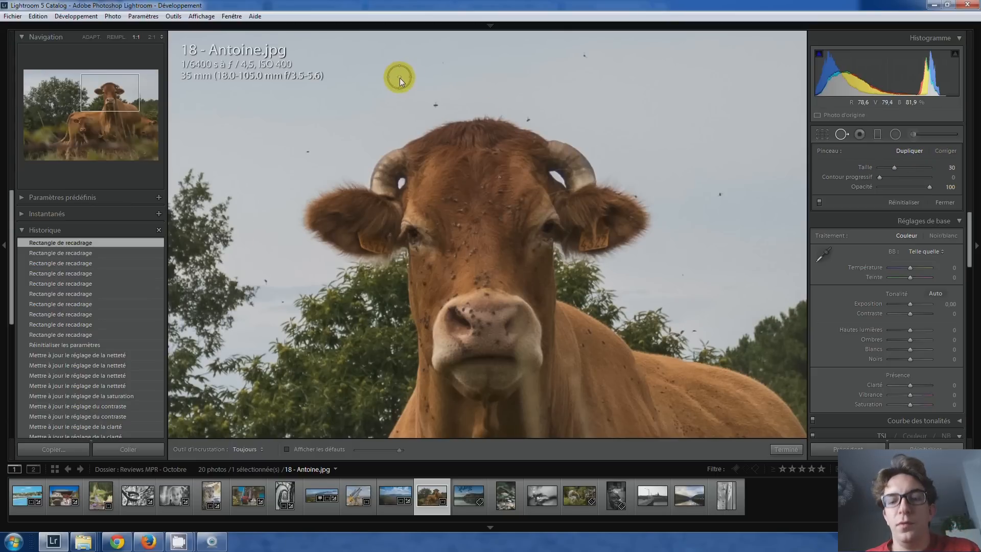
click(400, 70)
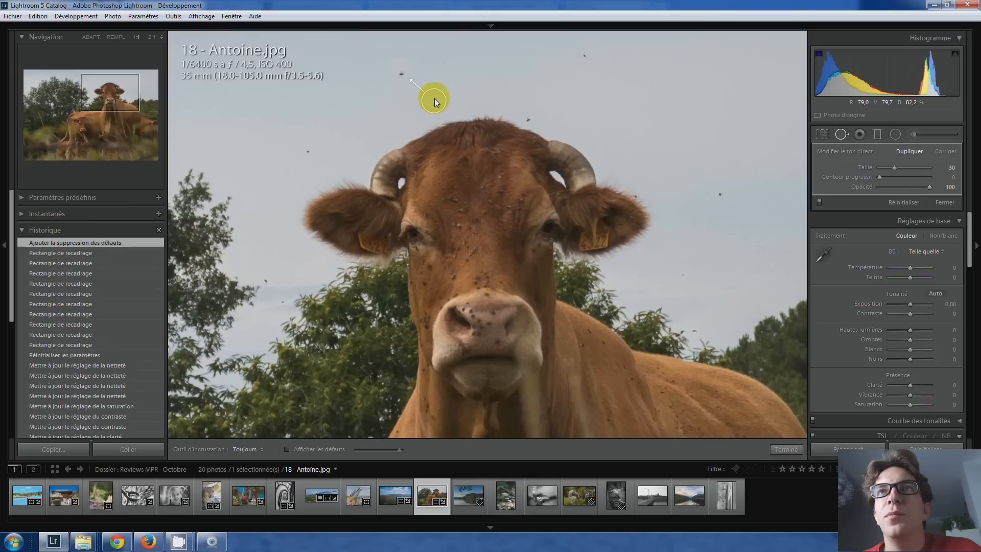
drag(434, 99, 434, 98)
Step: Undo the misplaced spot above the cow's head and clone the fly beside its forehead higher into the sky
click(529, 118)
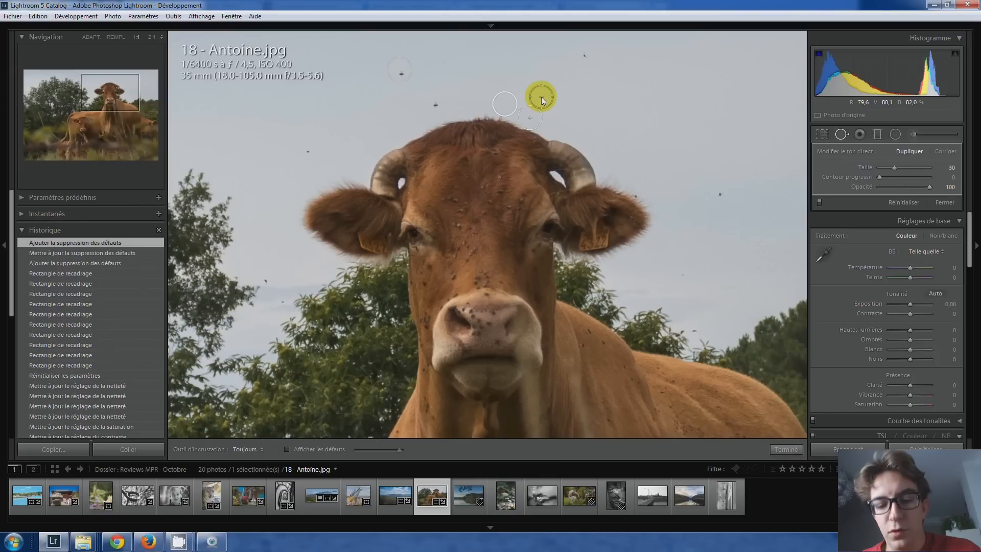
key(ctrl+z)
click(535, 75)
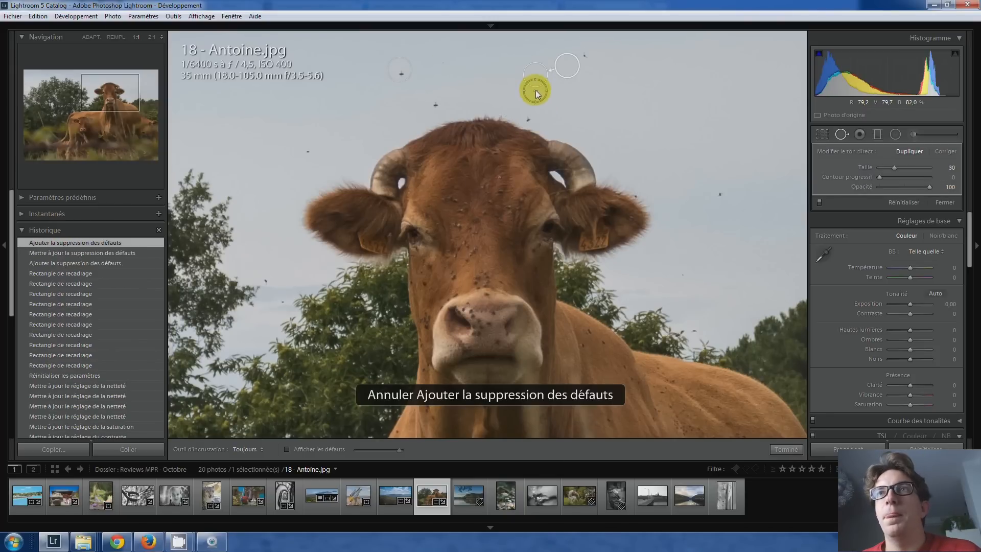
drag(561, 68, 530, 113)
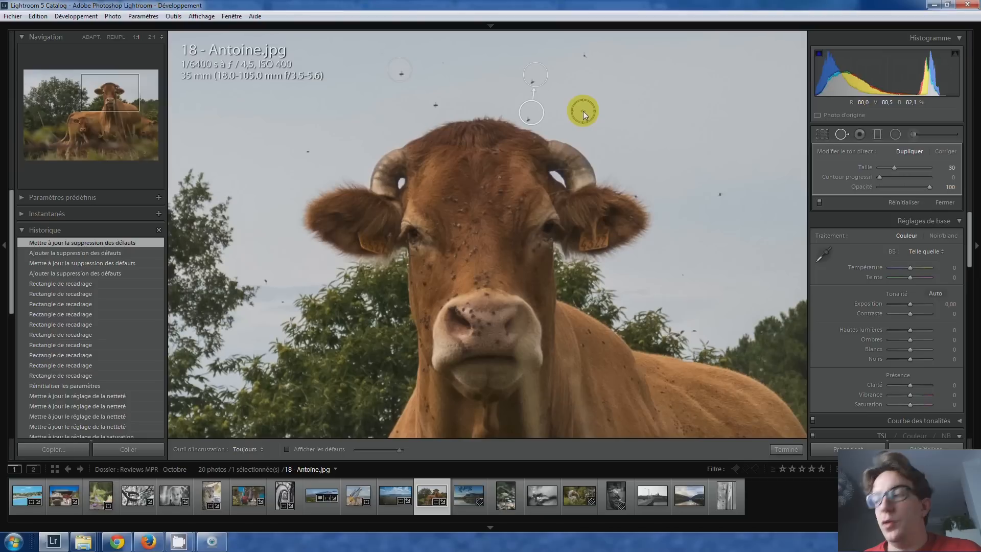
key(q)
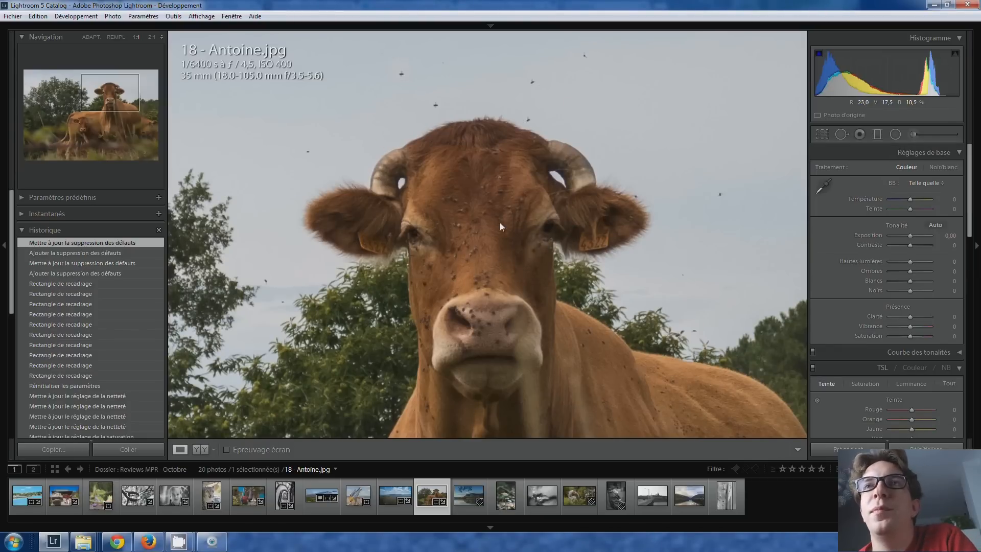
click(496, 284)
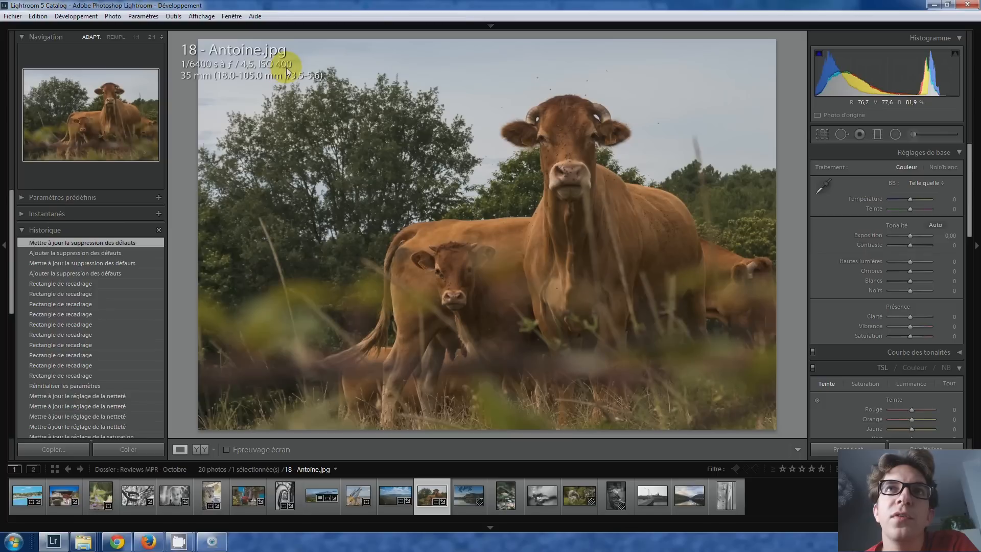
Step: Raise the photo's vibrance to +50 and reduce the green saturation to -14
click(541, 127)
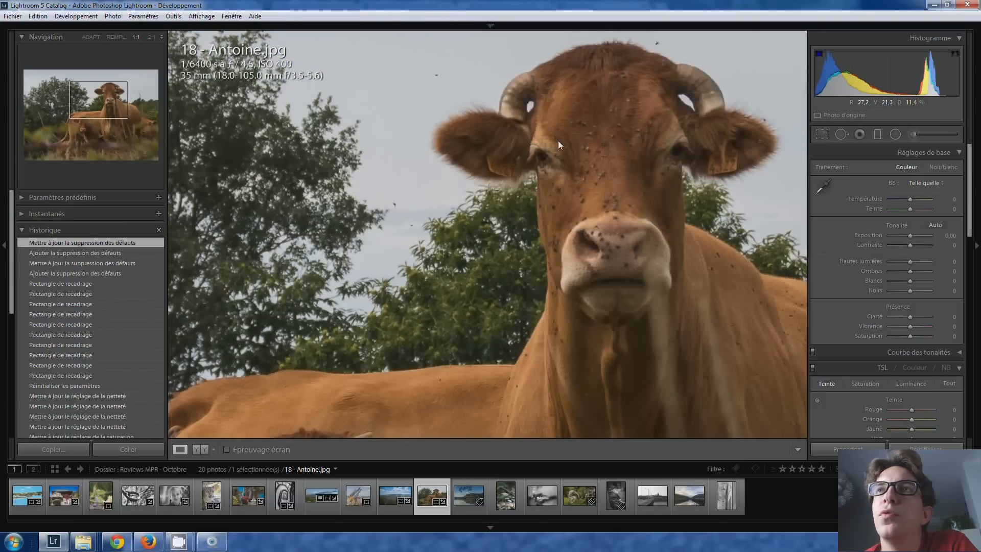
drag(555, 146, 592, 138)
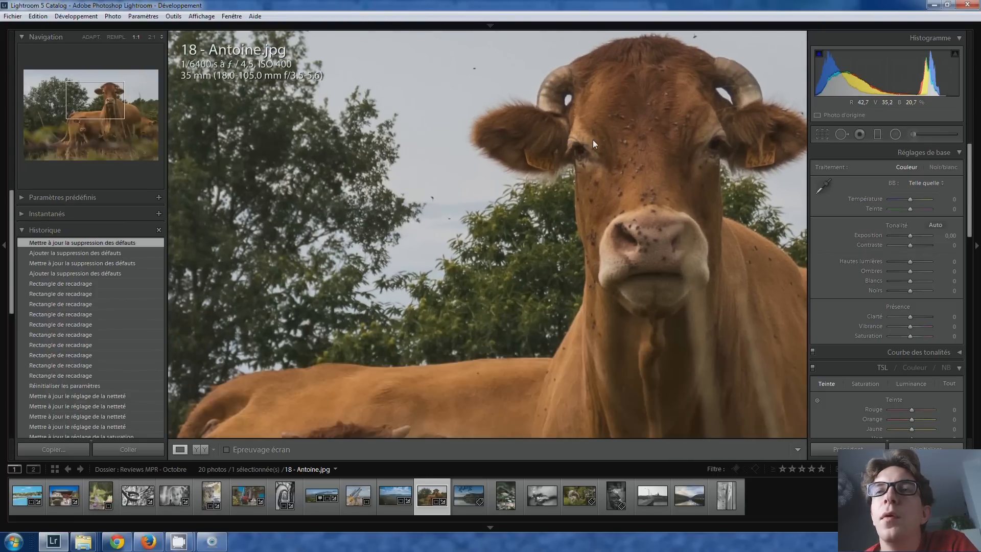
click(446, 197)
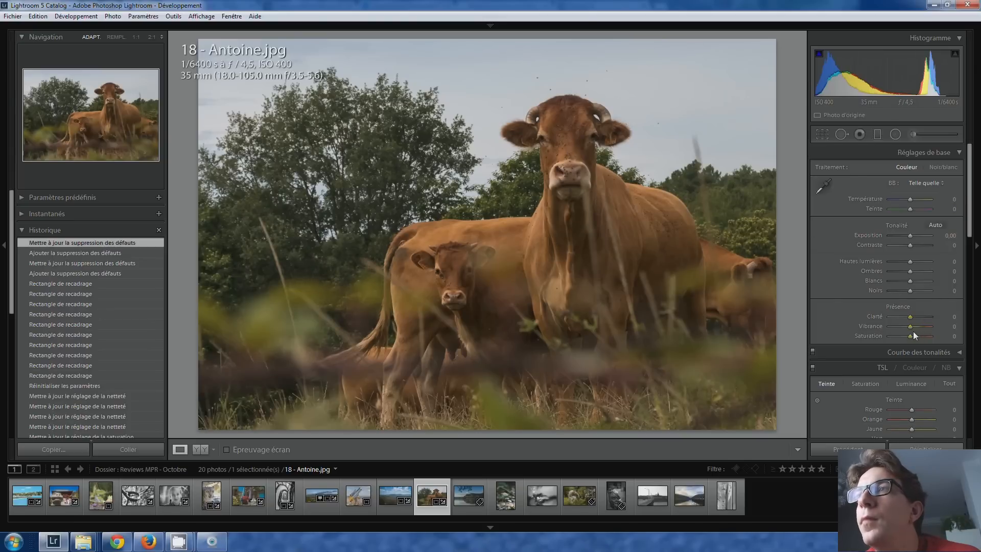
drag(911, 327, 921, 327)
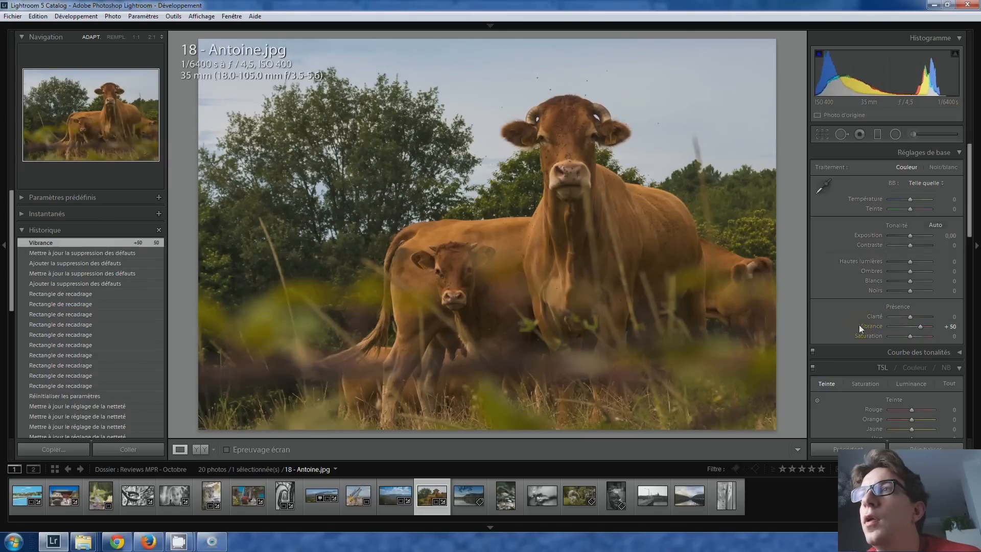
scroll(855, 320, down, 3)
click(872, 317)
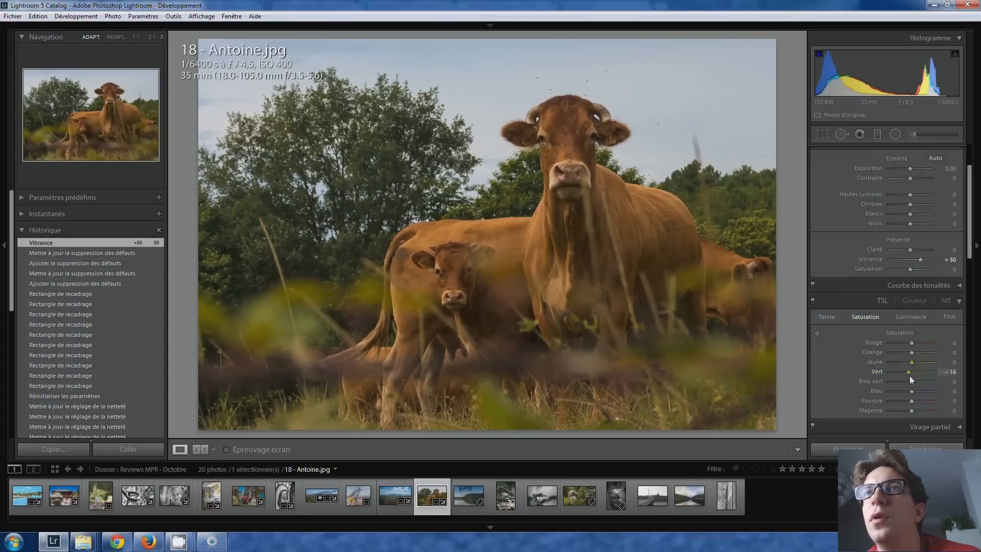
drag(909, 375, 910, 375)
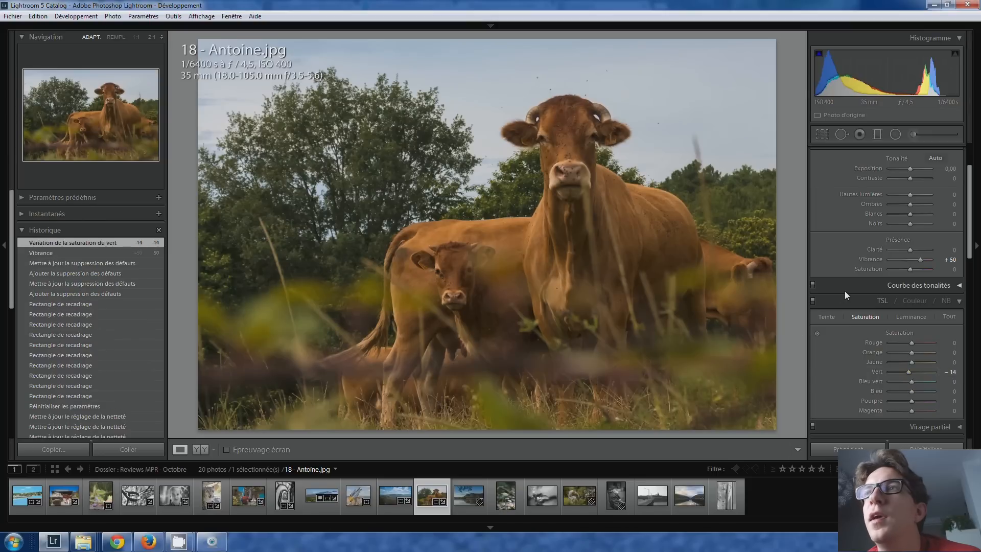
Step: Raise the shadows to +65 and the whites to +55
scroll(844, 290, up, 3)
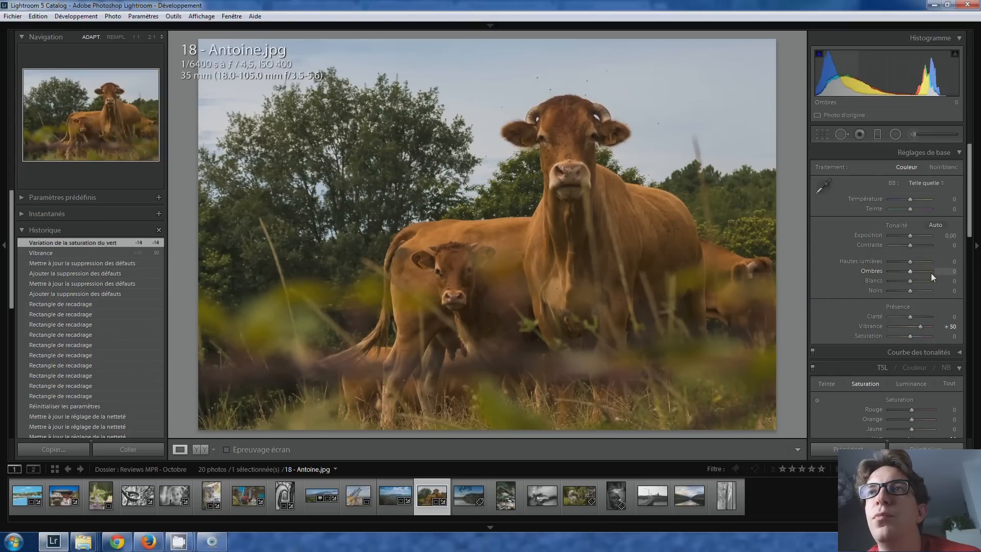
mouse_move(913, 272)
mouse_down()
mouse_move(924, 271)
mouse_move(913, 284)
mouse_up()
key(Up)
key(Up)
key(Up)
key(Up)
key(Up)
key(Up)
key(Up)
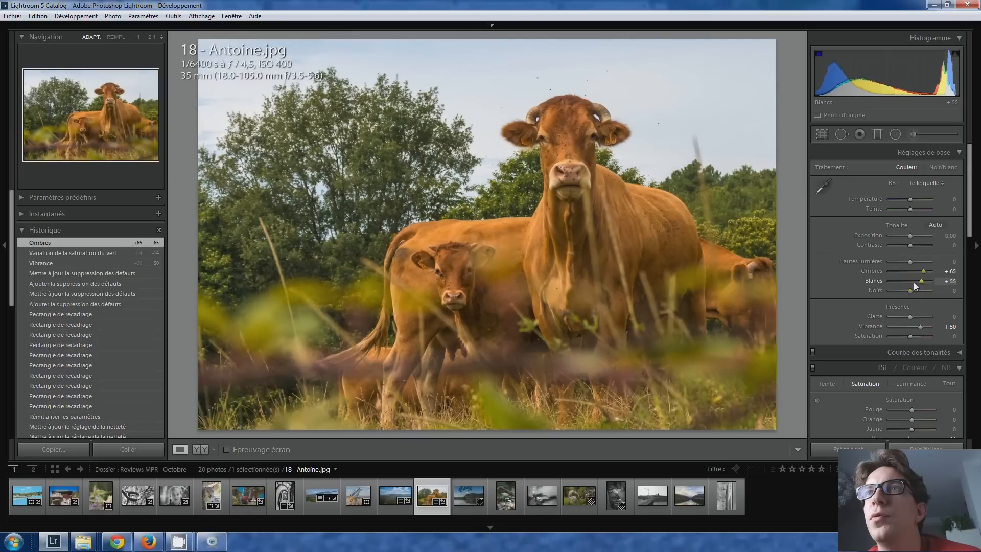
Step: Try the photo with the whites returned to 0
key(Down)
key(Down)
key(Down)
key(Down)
key(Down)
key(Down)
key(Down)
key(Down)
key(Down)
key(Down)
key(Down)
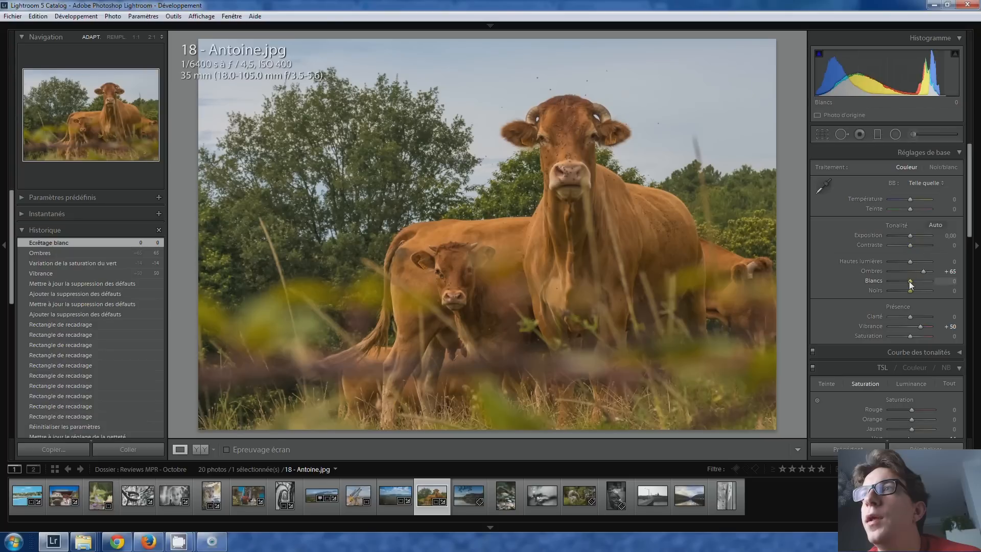
Step: Set the whites to +55, the blacks to -5 and the clarity to +10
key(Up)
key(Up)
key(Up)
key(Up)
key(Up)
key(Up)
key(Up)
key(Up)
key(Up)
key(Up)
key(Up)
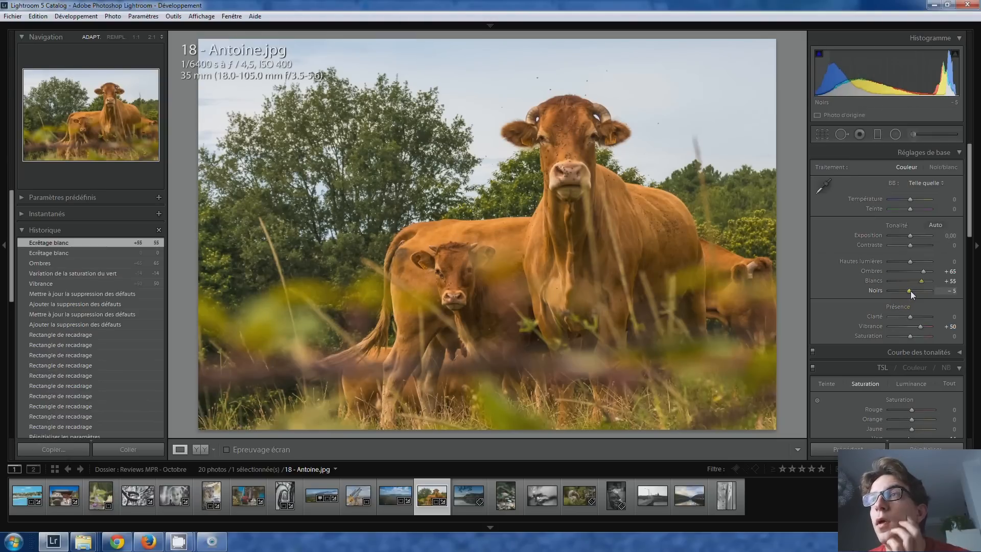
drag(910, 290, 912, 318)
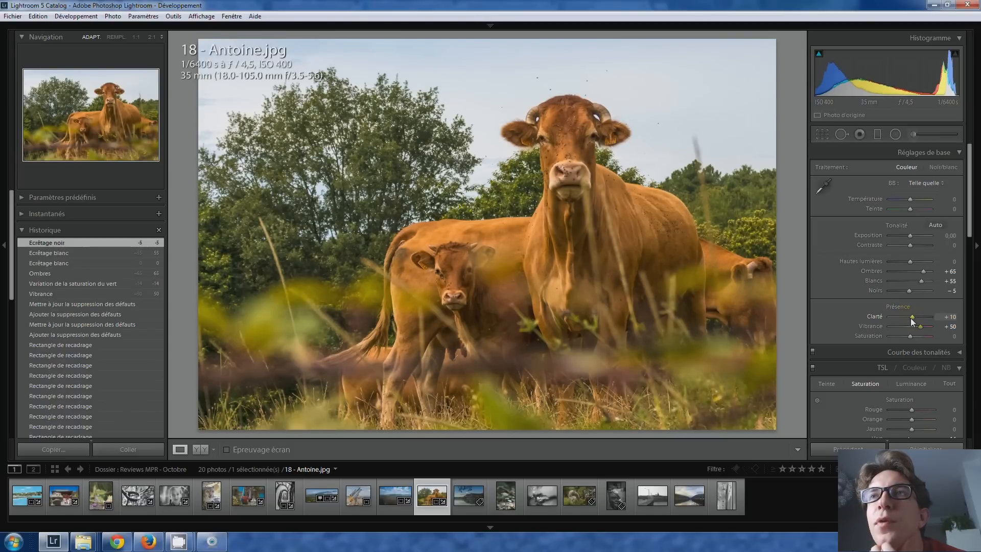
drag(909, 318, 909, 317)
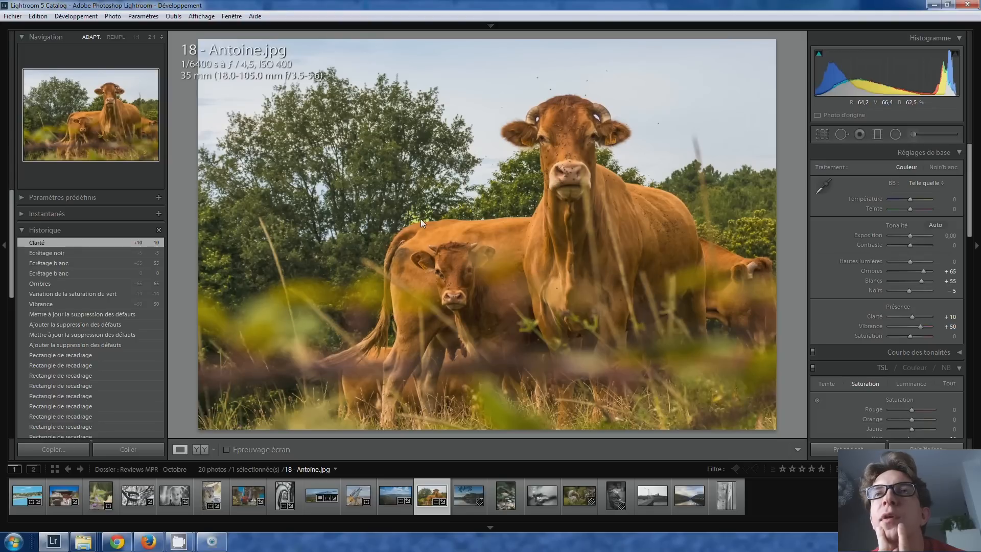
Step: Prepare a new adjustment brush with temperature 0, contrast -9, clarity -17 and saturation -14
click(912, 135)
scroll(471, 173, up, 2)
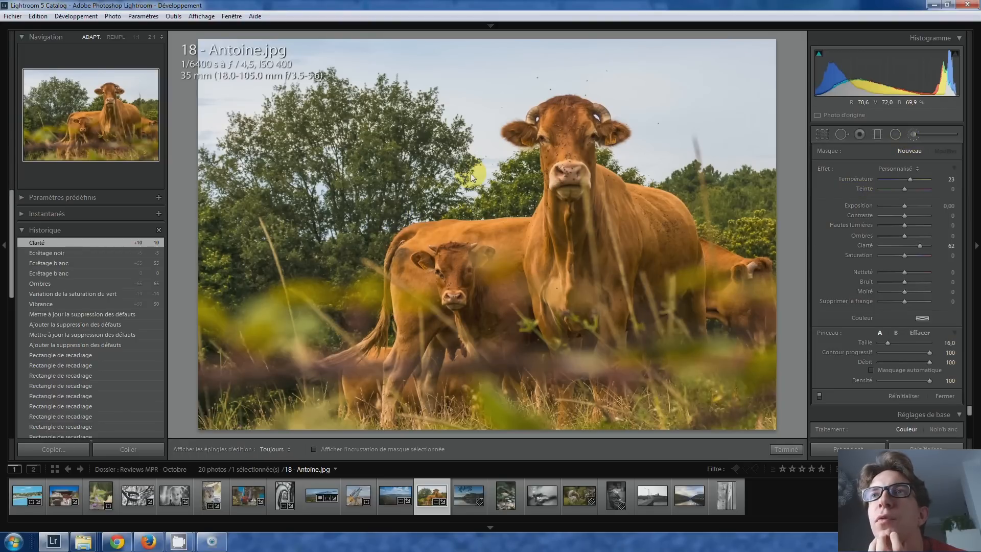
scroll(374, 181, up, 2)
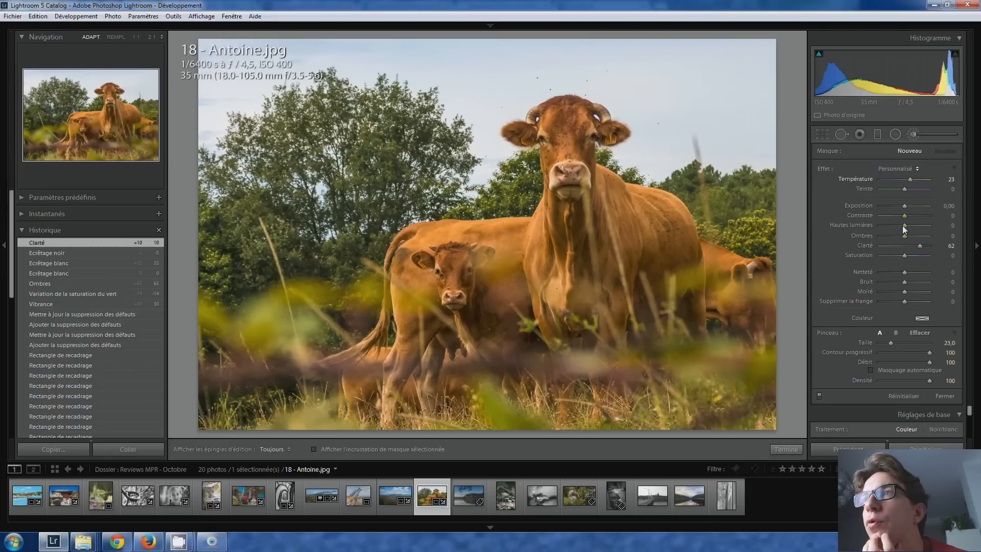
double_click(908, 180)
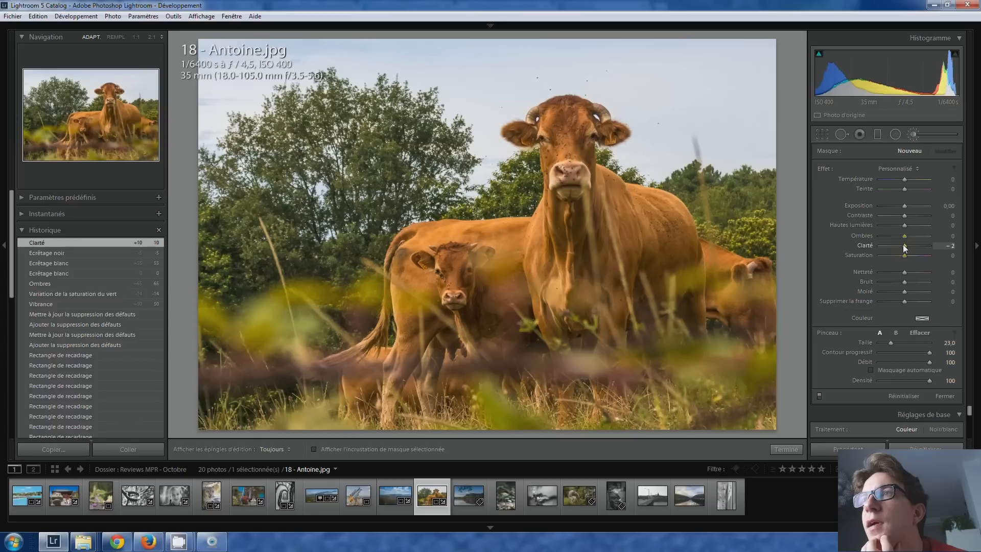
drag(902, 245, 903, 216)
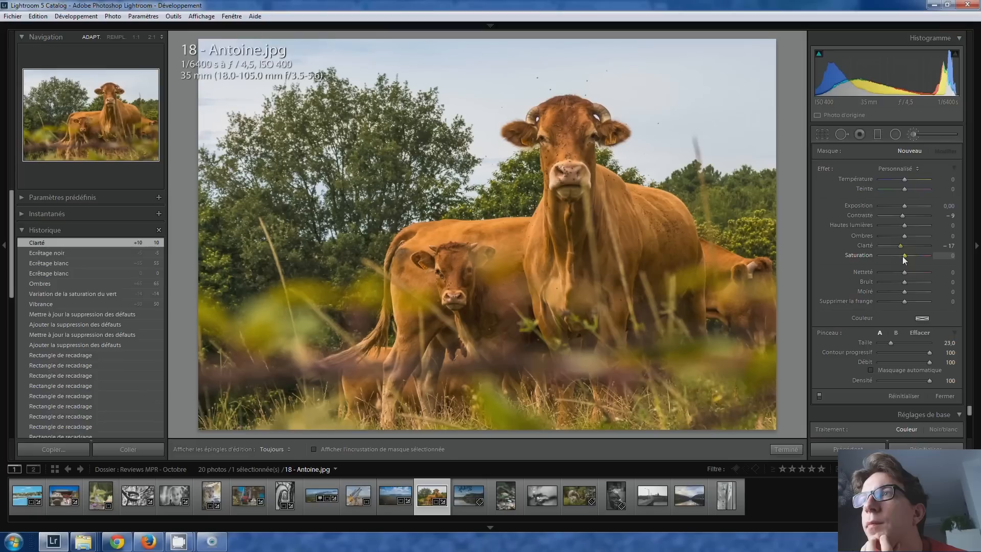
drag(905, 260, 905, 257)
Step: Paint the adjustment brush mask over the trees behind the cows, reducing the brush size to 8 for the tighter areas
scroll(466, 171, down, 4)
key(h)
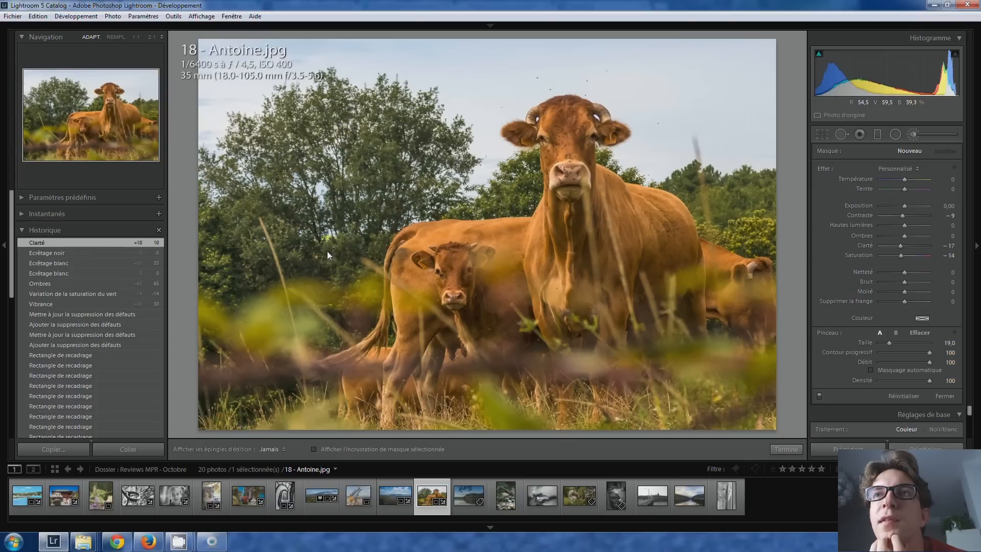
drag(327, 250, 330, 242)
scroll(754, 184, down, 4)
drag(758, 197, 758, 224)
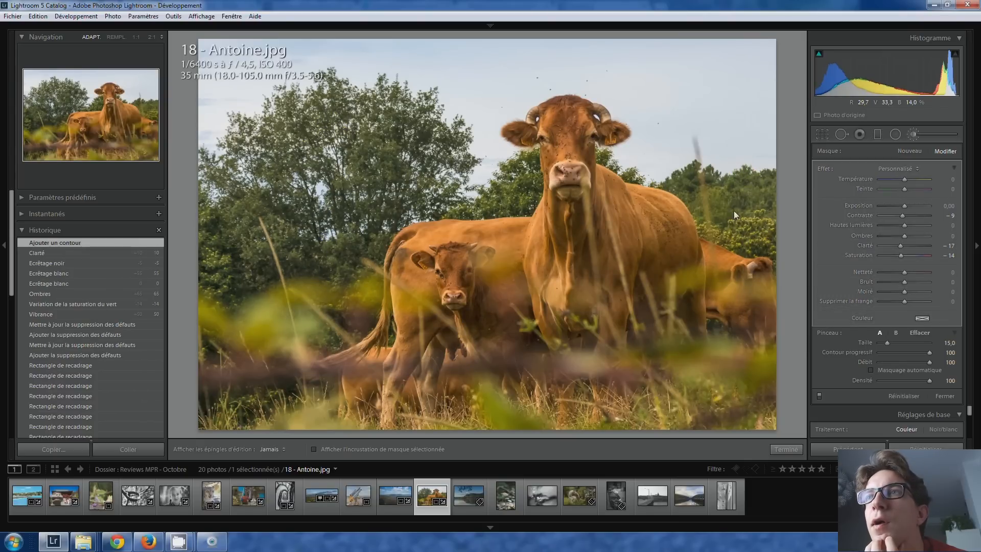
scroll(694, 183, down, 3)
click(647, 173)
key(h)
drag(616, 160, 640, 164)
scroll(523, 180, down, 2)
mouse_move(524, 173)
mouse_down()
mouse_move(509, 199)
mouse_move(324, 185)
mouse_up()
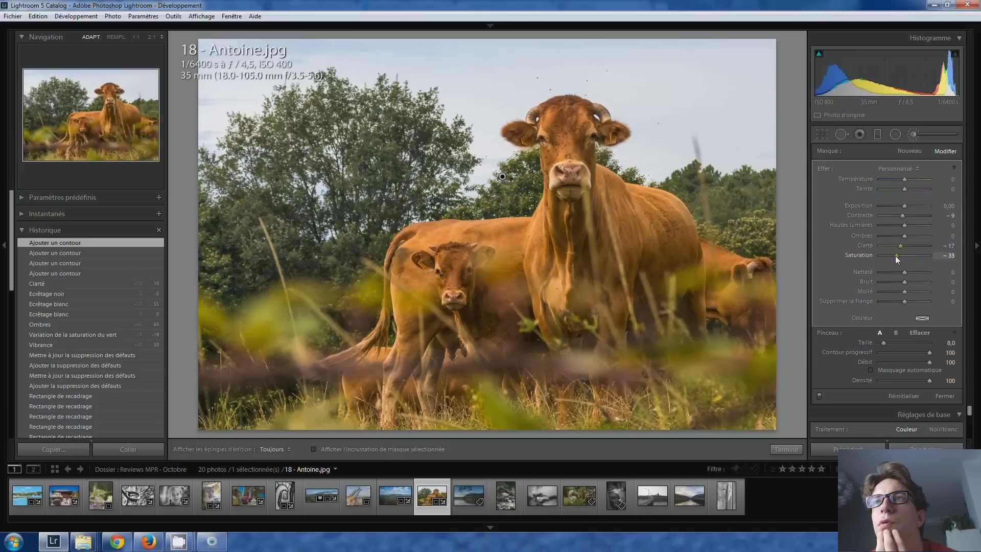
Step: Adjust the tree brush mask to contrast -10, clarity -46 and saturation -27, and close the adjustment brush
drag(898, 258, 899, 258)
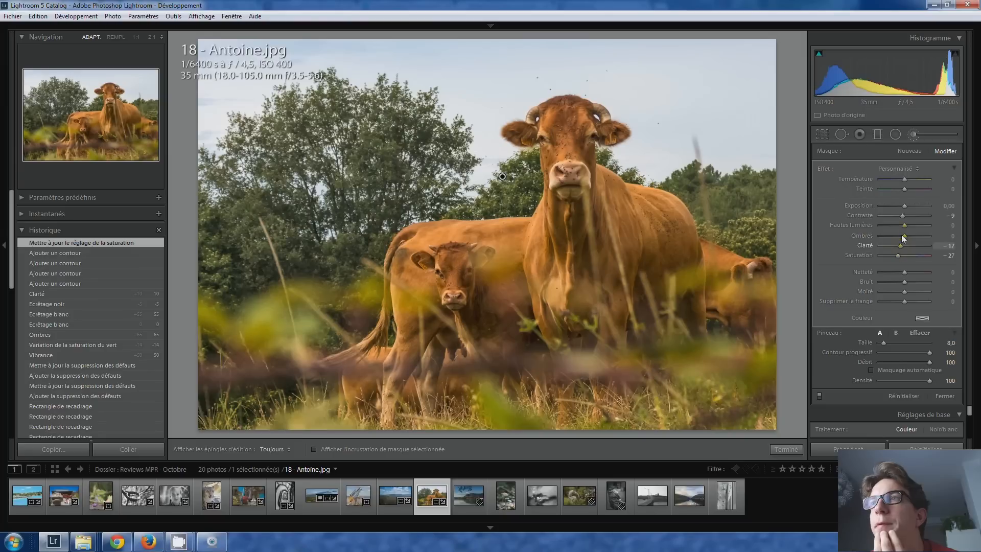
drag(902, 215, 892, 246)
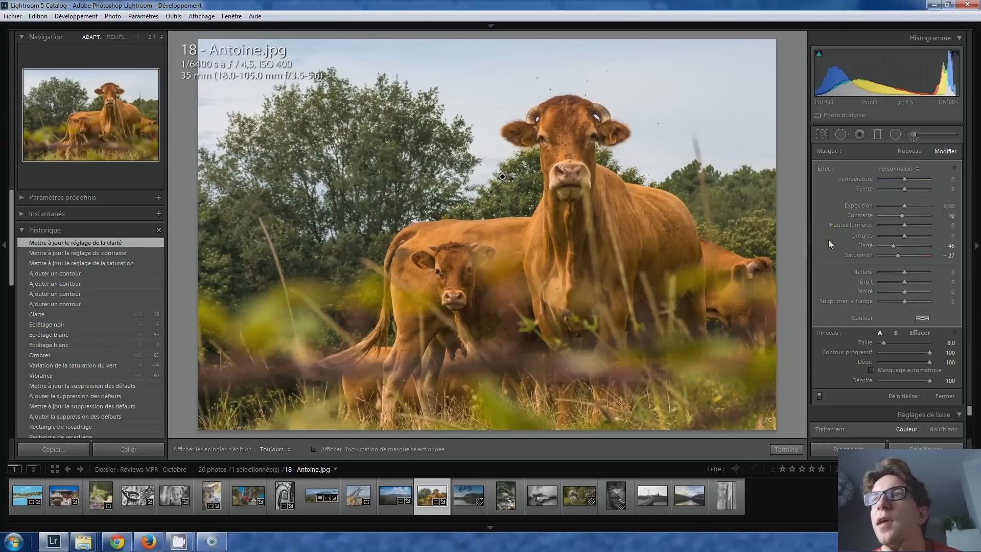
click(918, 134)
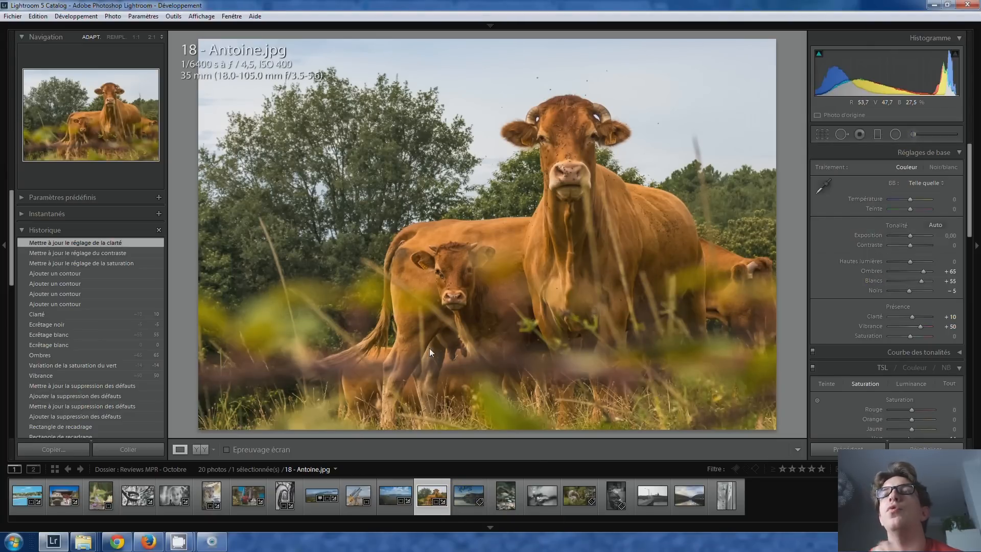
Step: Open lake village photo number 17 and examine its overhanging branches and water reflections up close
mouse_move(187, 544)
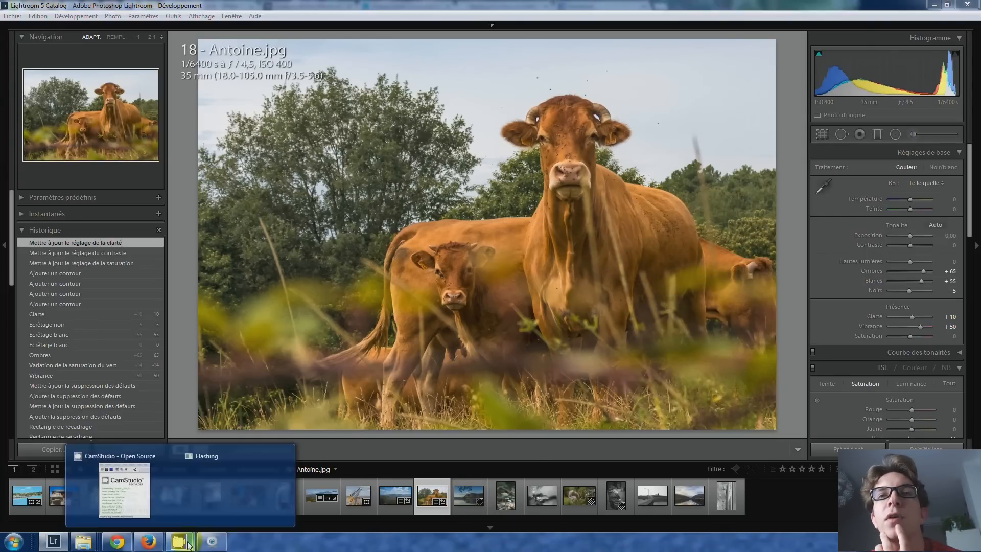
click(149, 492)
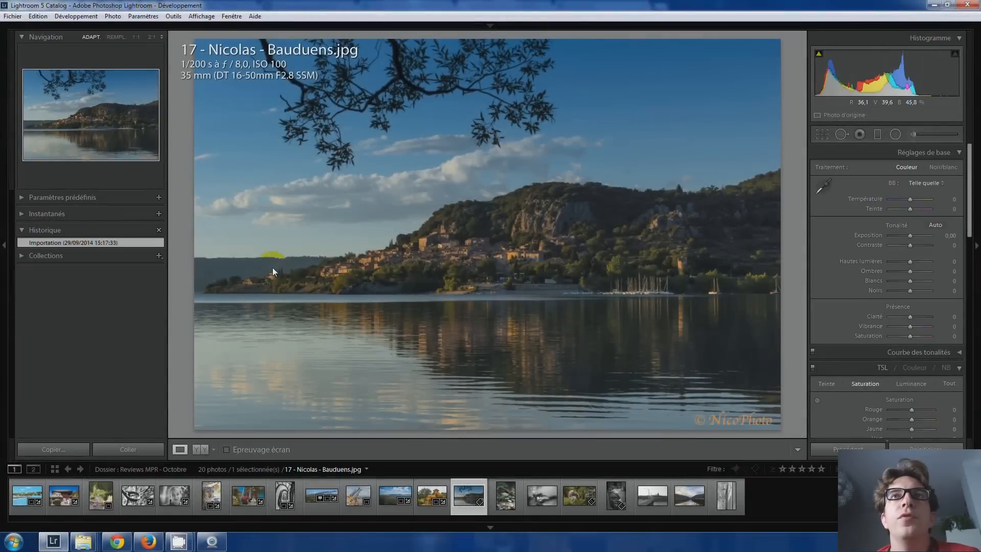
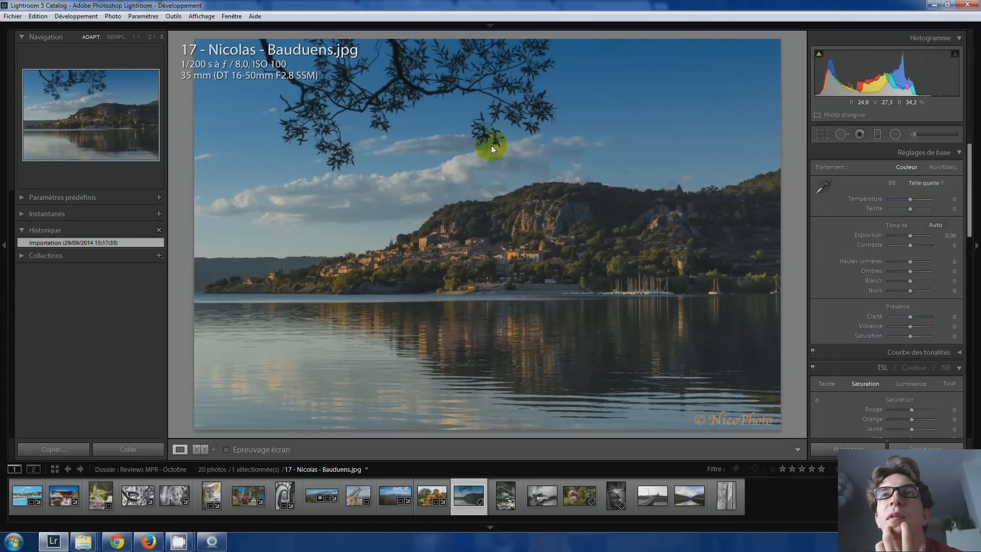
click(503, 73)
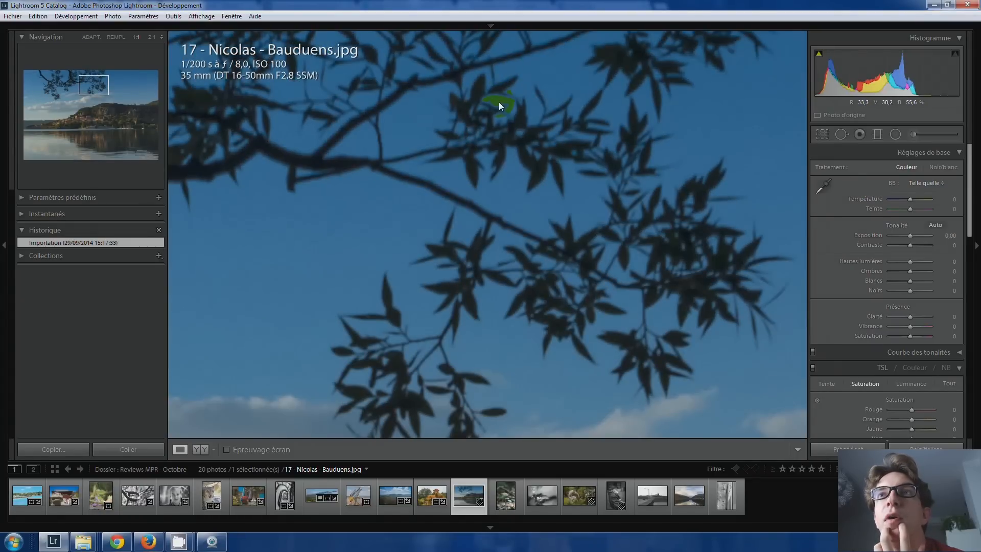
click(498, 117)
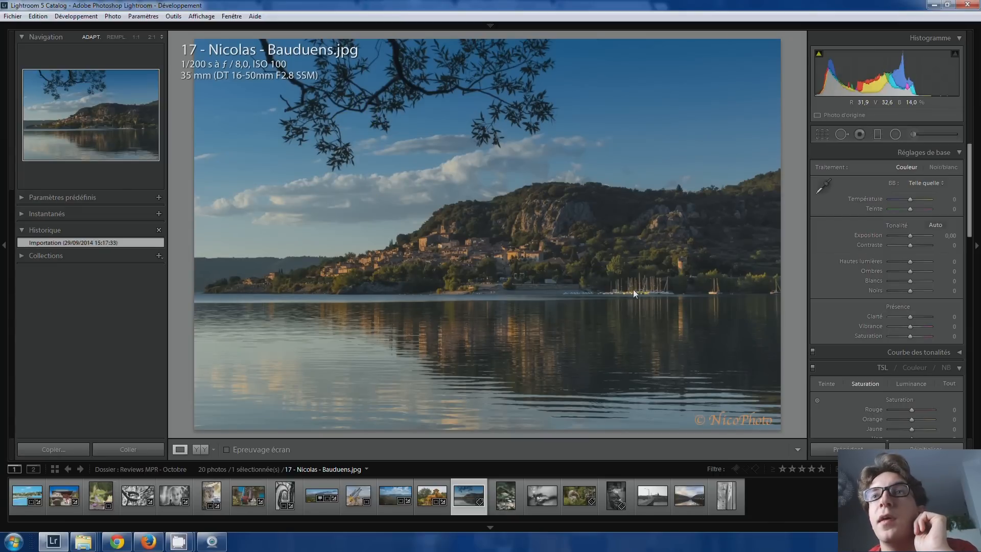
mouse_move(307, 31)
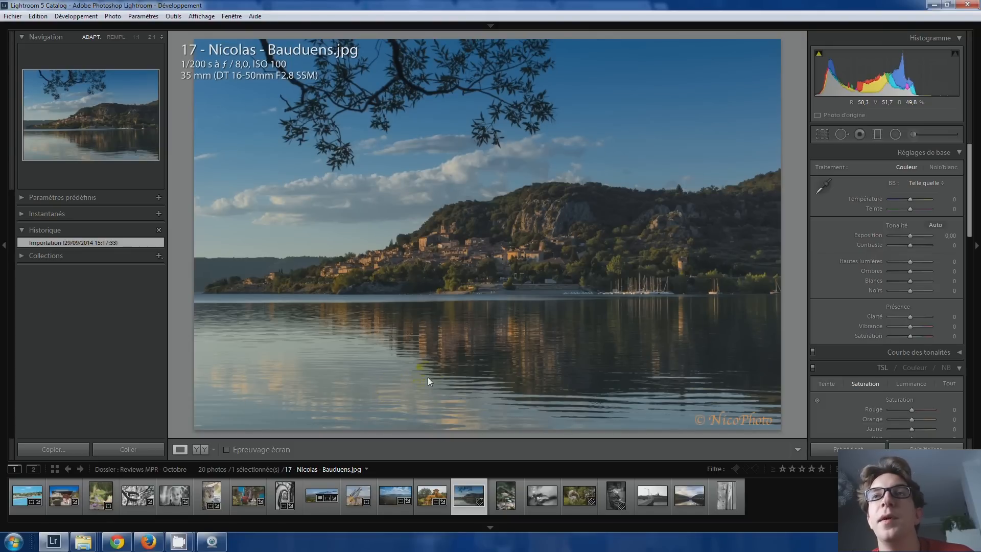
click(528, 328)
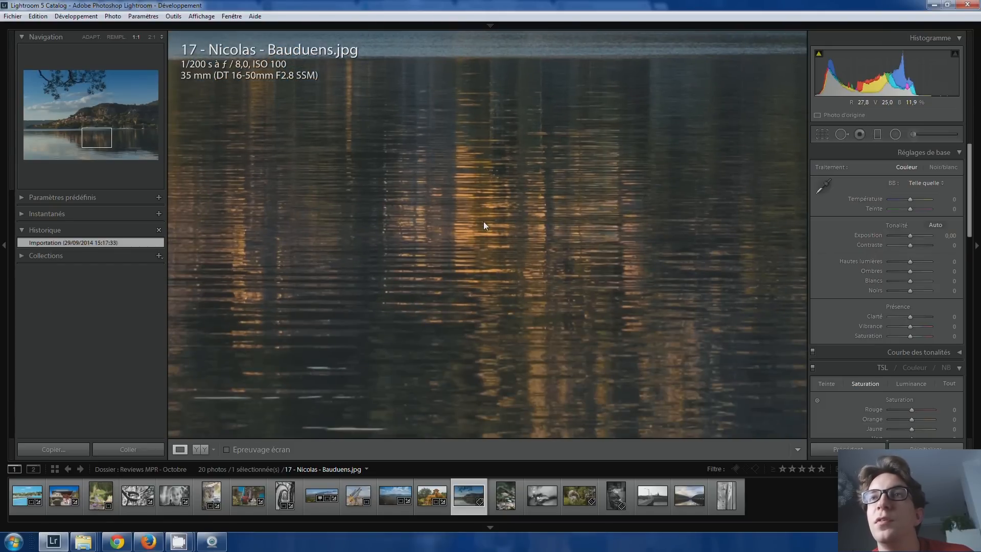
click(483, 222)
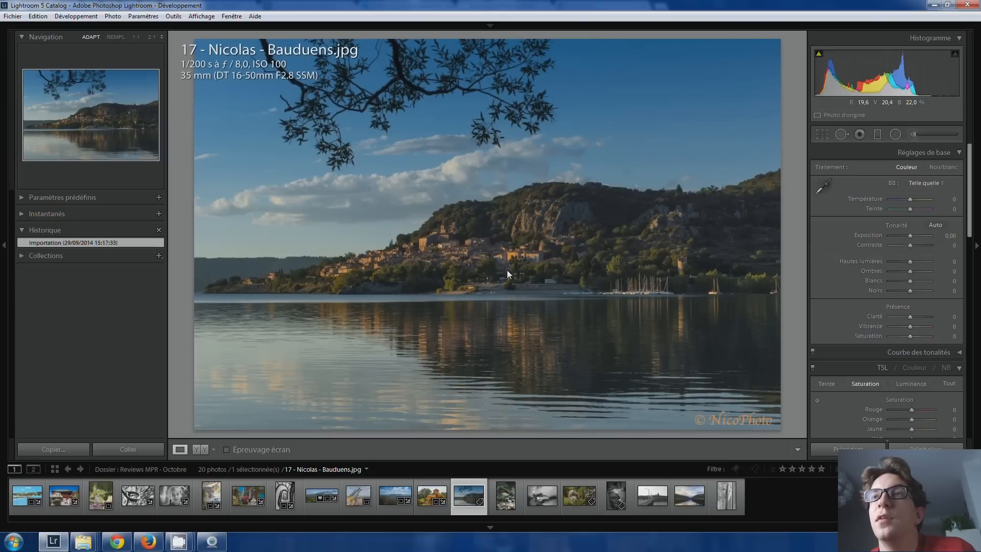
Step: Examine the sharpness of the hillside village houses and the watermark in the lake photo up close
click(432, 241)
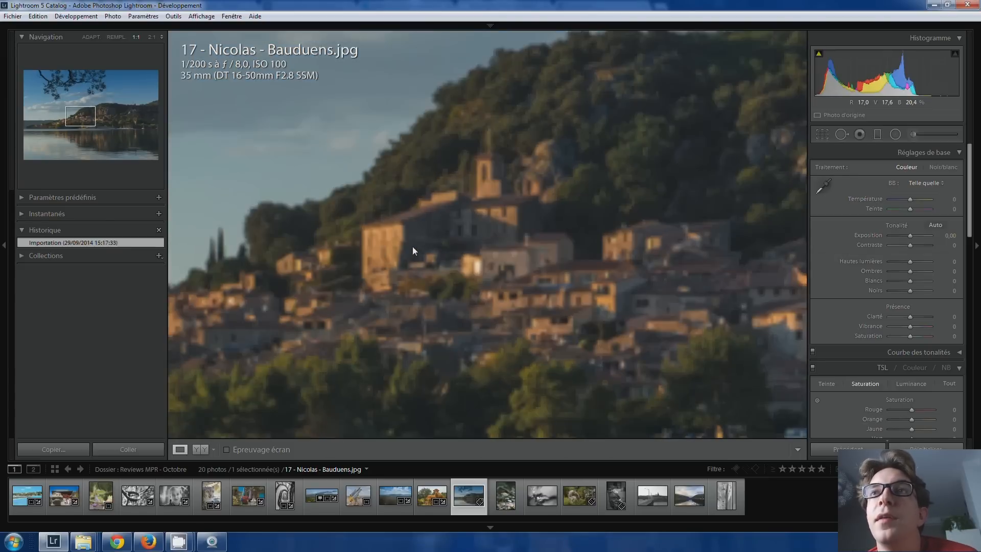
drag(392, 263, 541, 238)
drag(317, 295, 546, 228)
click(452, 259)
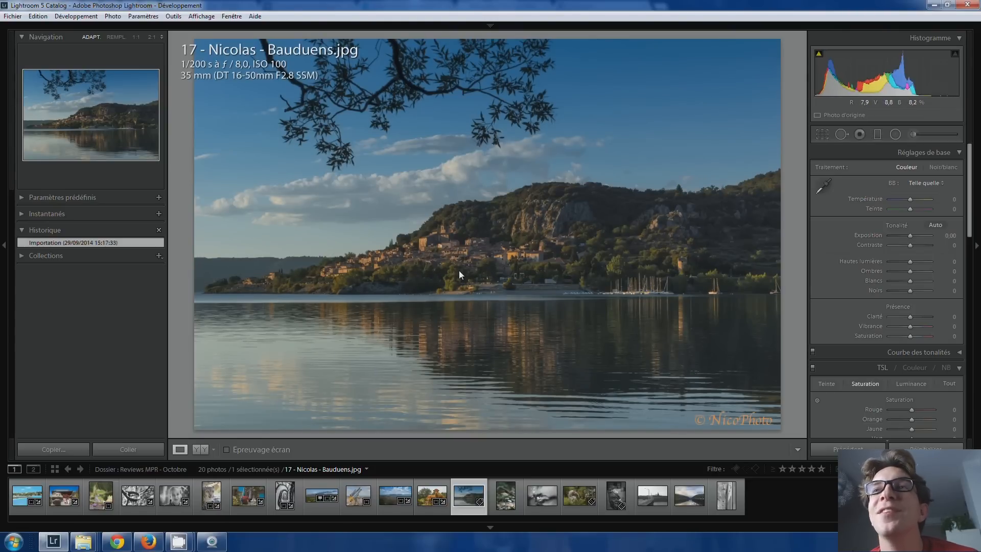
click(710, 408)
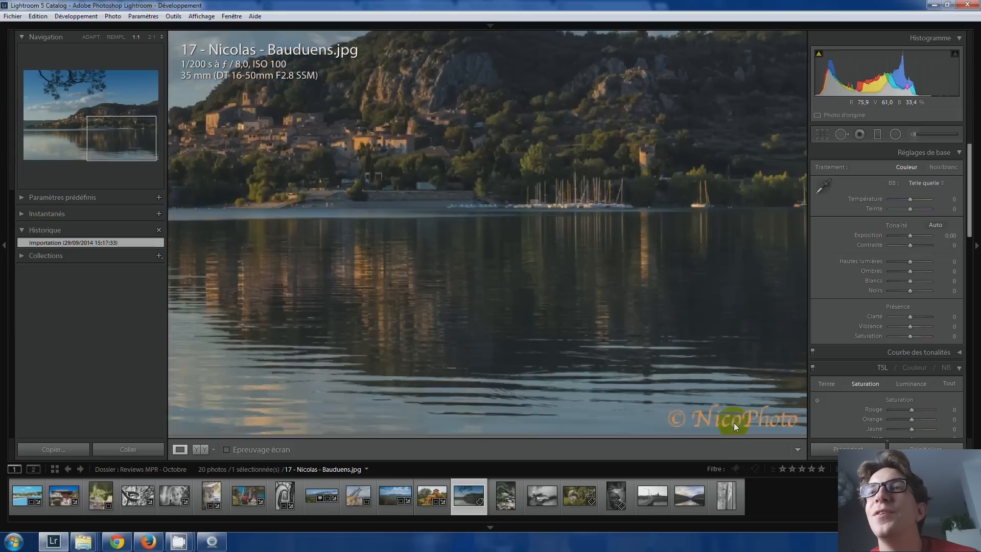
click(623, 397)
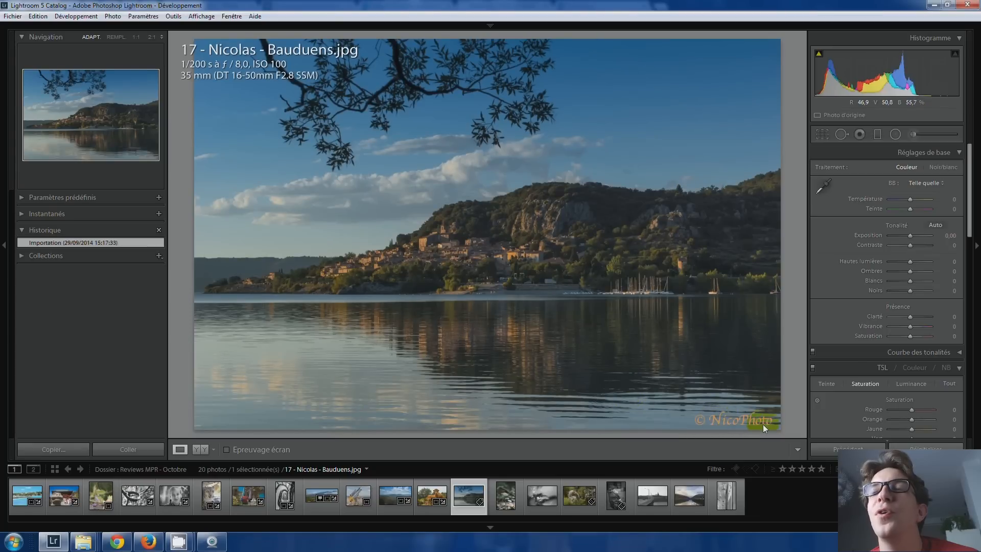
click(462, 233)
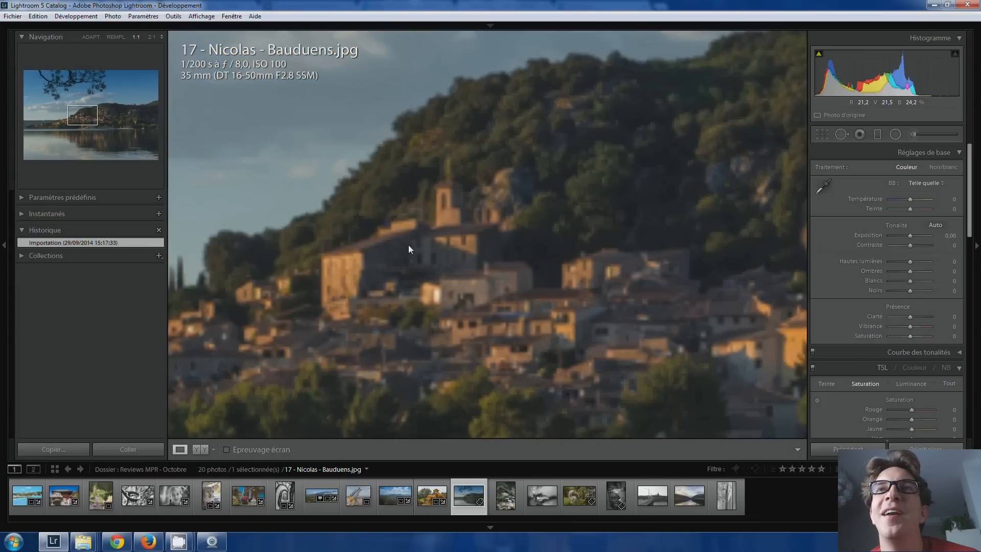
click(337, 283)
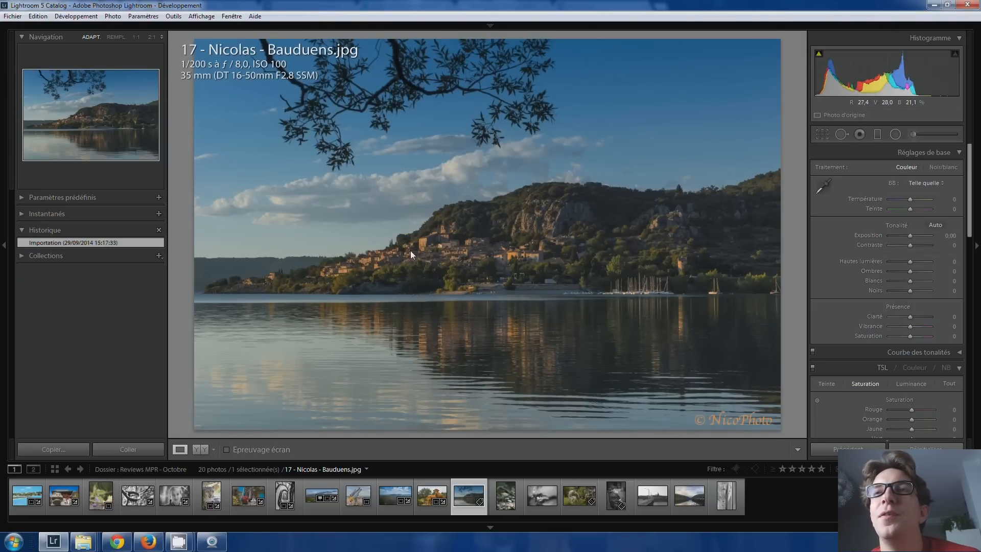
Step: Try the lake photo with the shadows raised to +80, and reset them to 0
click(910, 272)
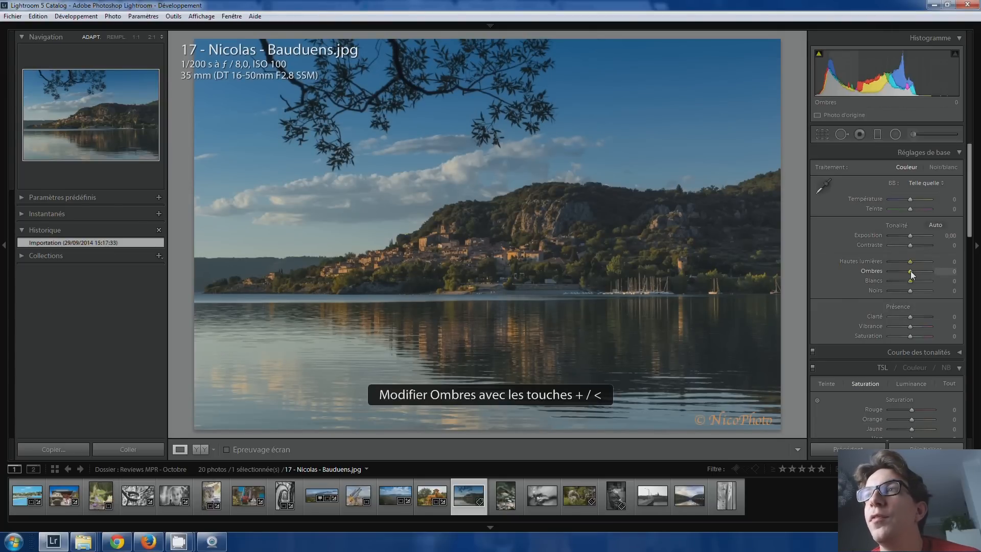
key(plus)
key(plus)
key(plus)
key(plus)
key(plus)
key(plus)
key(plus)
key(plus)
key(plus)
key(plus)
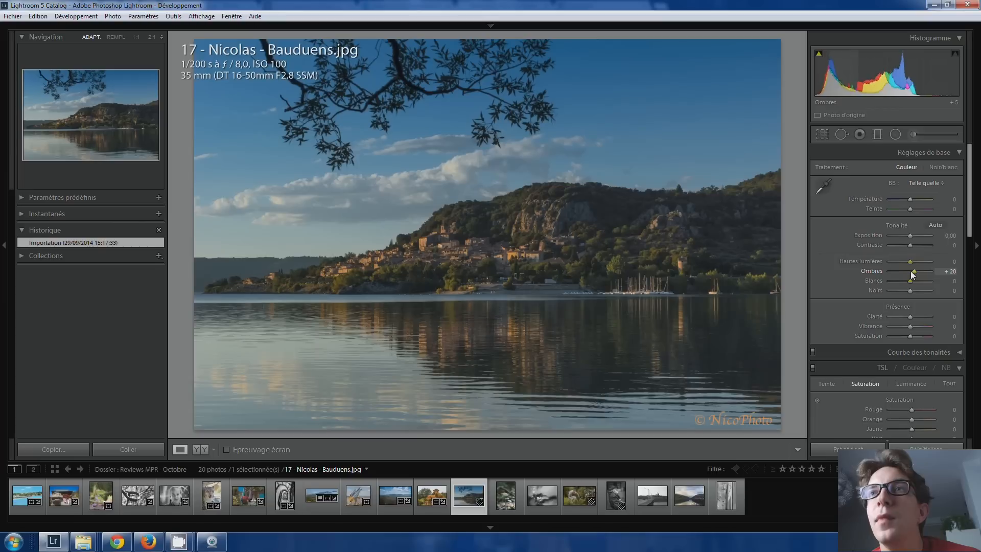
key(plus)
key(plus)
key(plus)
key(plus)
key(plus)
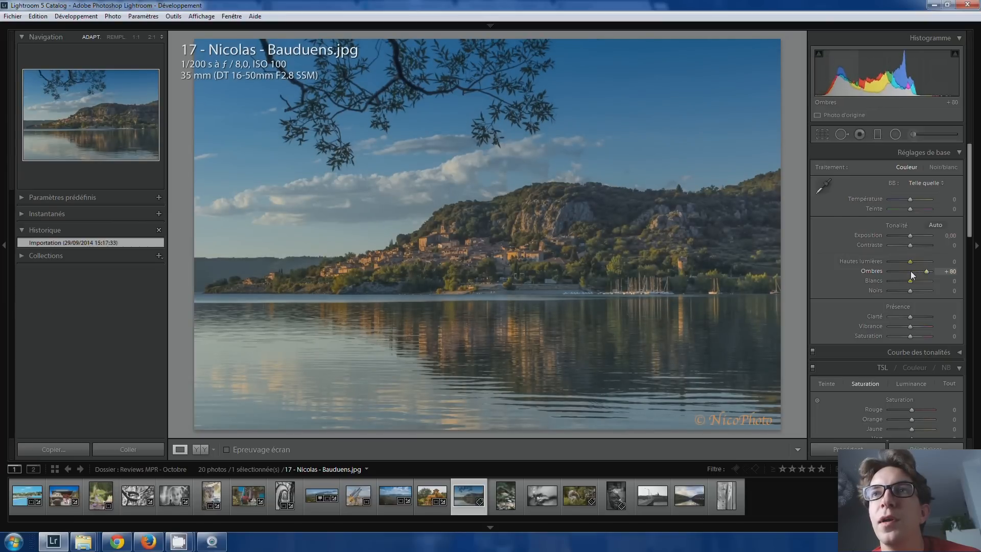
double_click(925, 272)
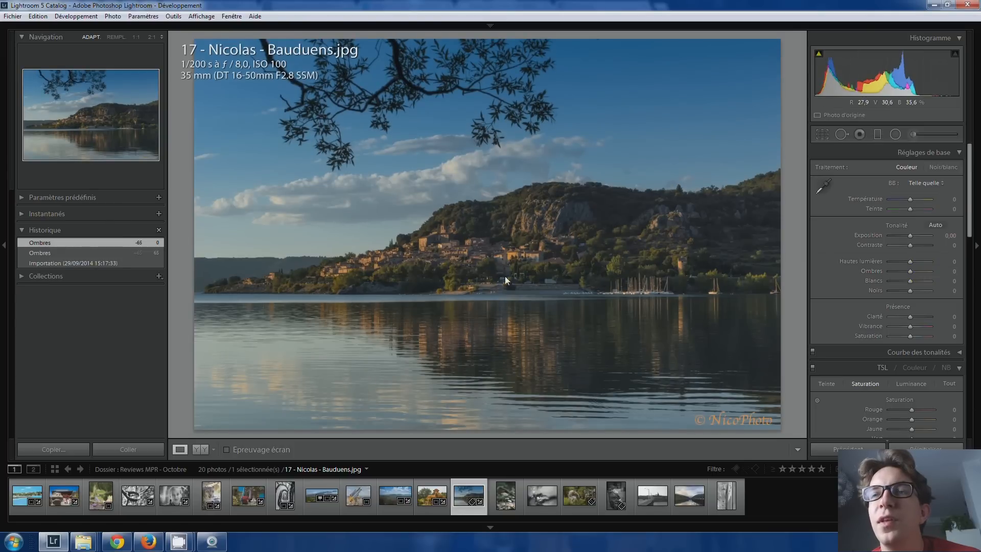
Step: Set the lake photo's shadows to +80, trying +95 for comparison
drag(910, 272, 918, 275)
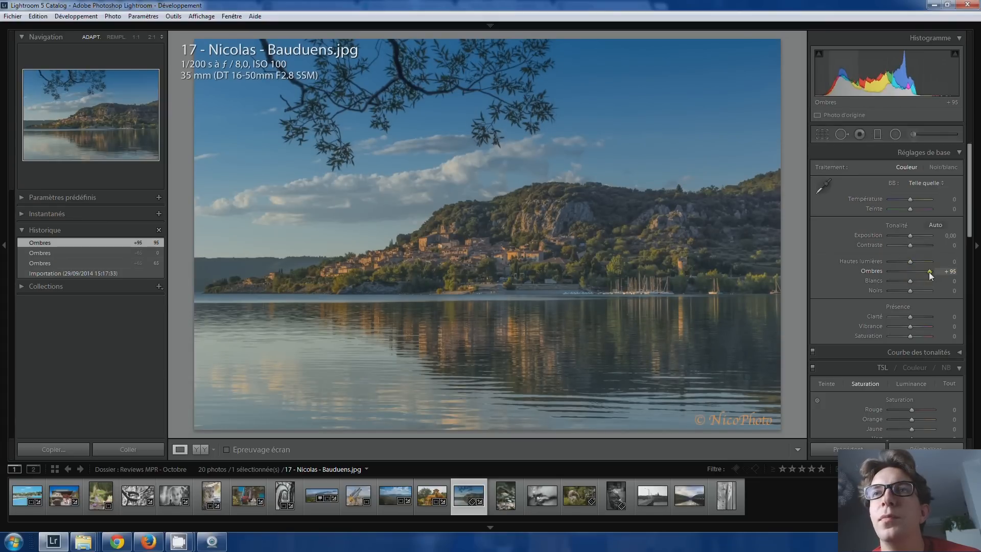
scroll(929, 272, down, 4)
scroll(929, 271, up, 4)
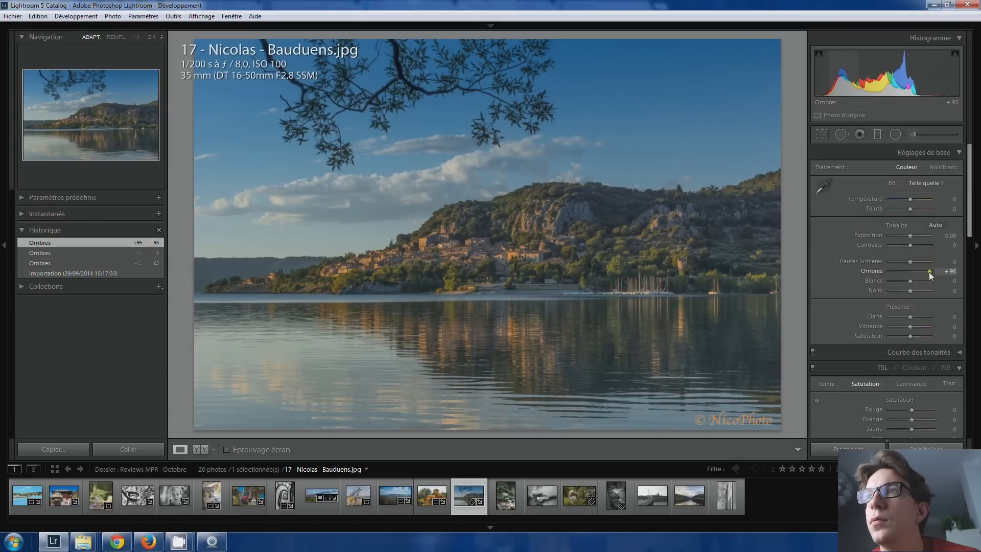
drag(928, 272, 925, 272)
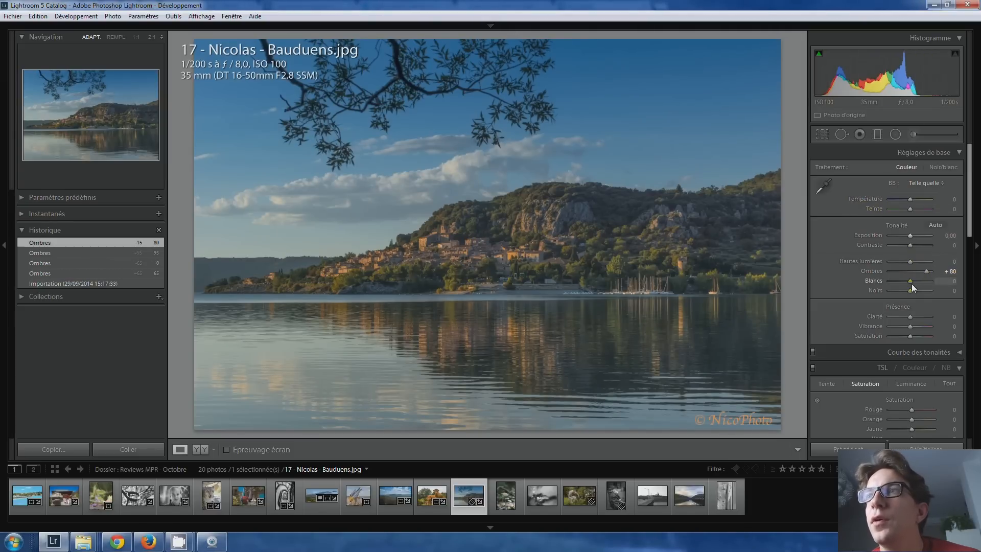
Step: Set the lake photo's whites to +50 and the blacks to -20
key(Up)
key(Up)
key(Up)
key(Up)
key(Up)
key(Up)
key(Up)
key(Up)
key(Up)
key(Up)
key(Up)
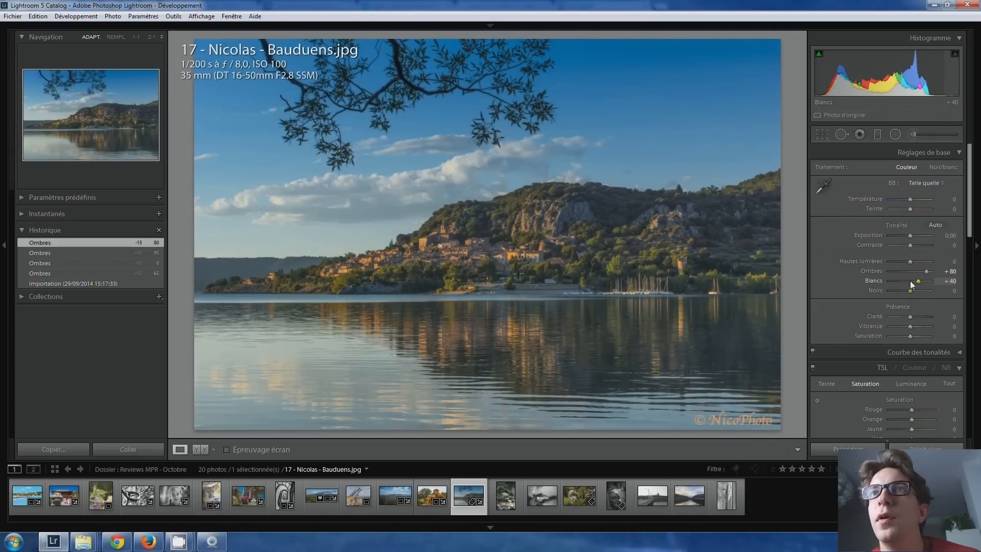
key(Down)
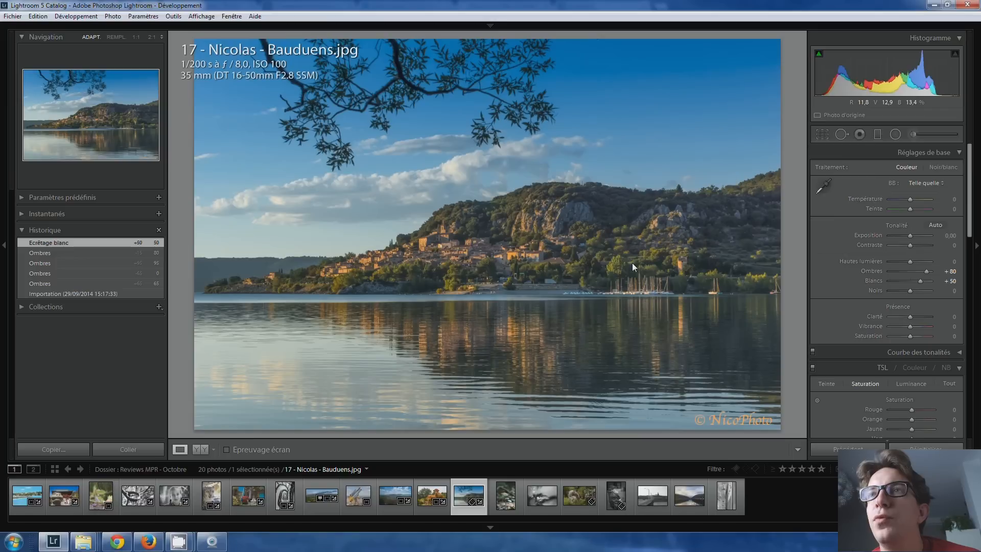
key(Down)
key(Down)
key(Down)
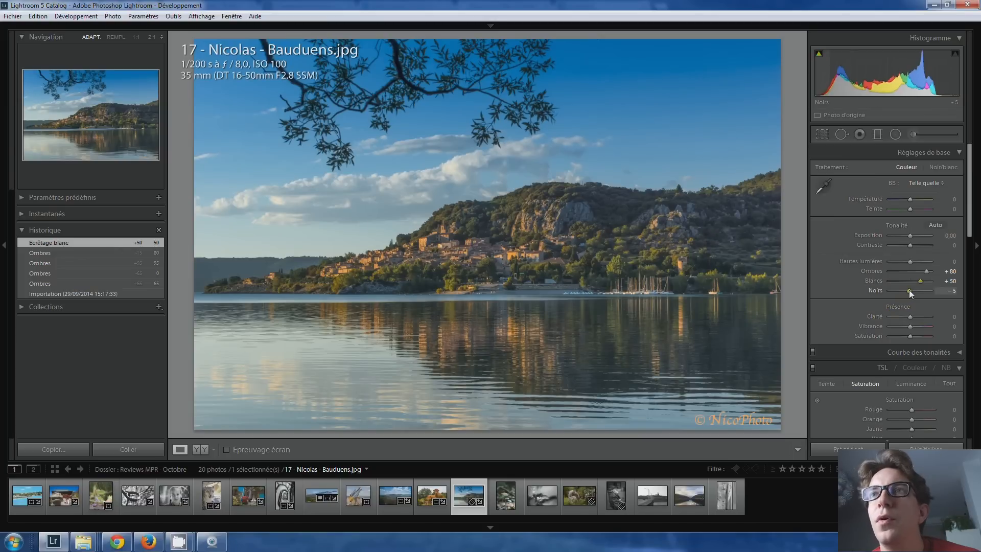
key(Down)
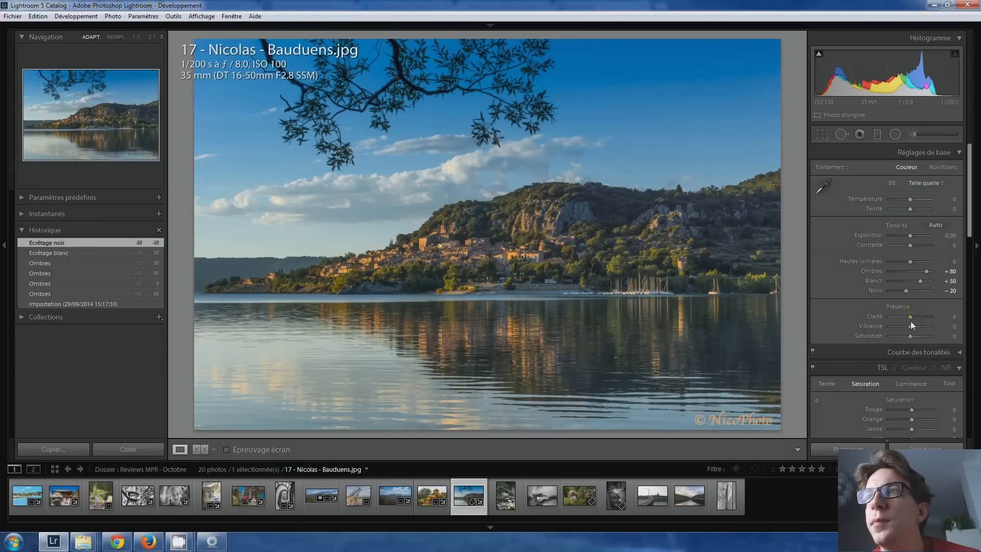
Step: Lower the overall saturation to -5 and try a temperature of +15 before returning it to 0
click(908, 336)
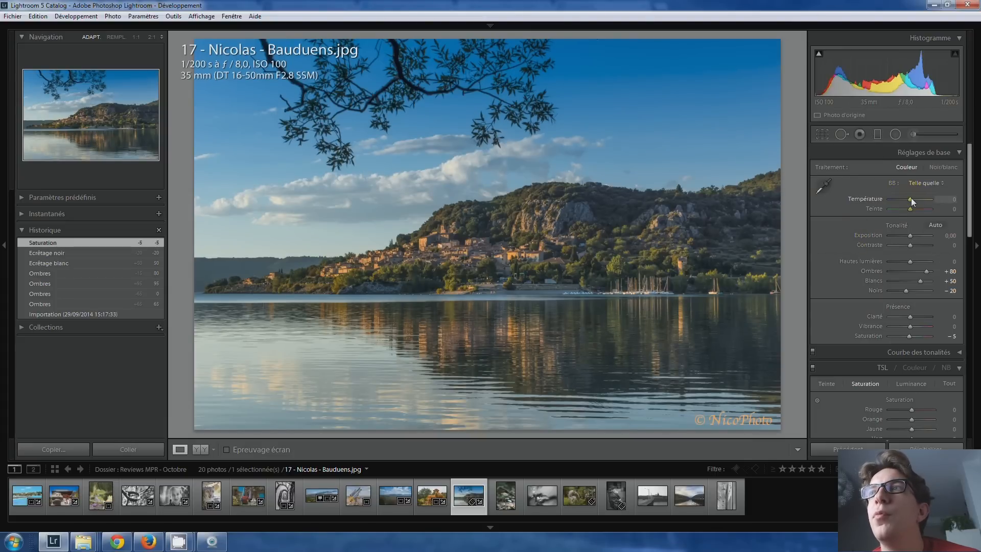
key(Up)
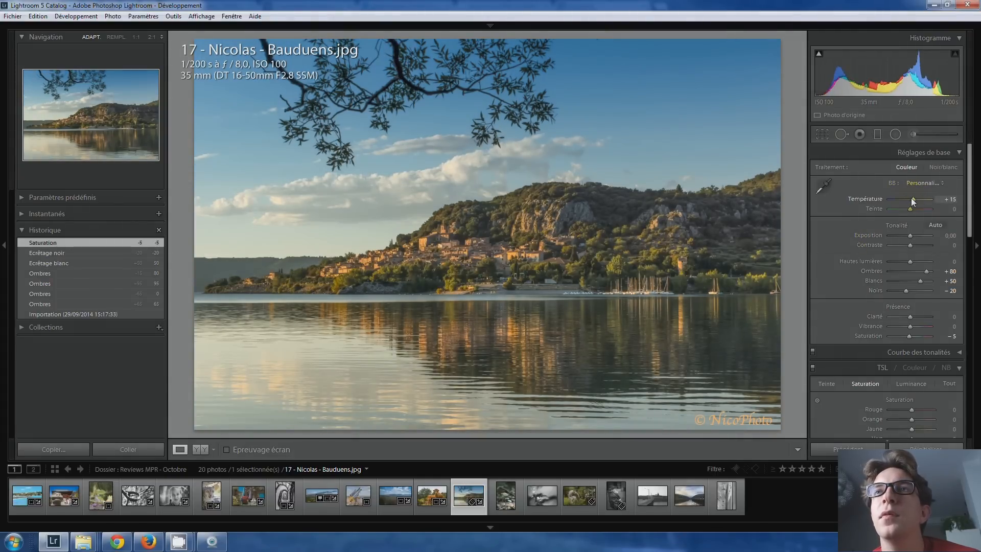
double_click(911, 197)
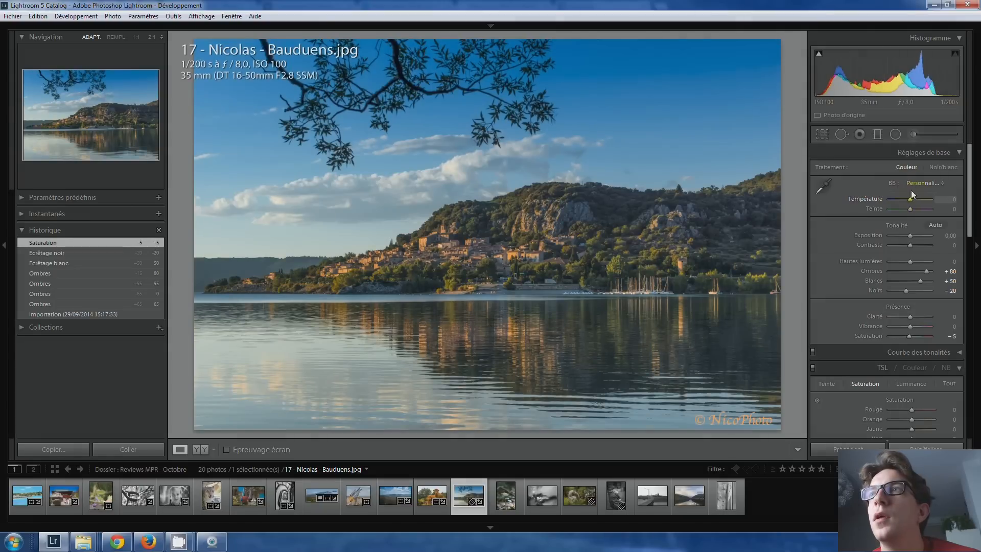
Step: Add a graduated filter over the sky above the hill with temperature 6, resetting its contrast, clarity and saturation to 0
click(877, 134)
drag(496, 155, 500, 201)
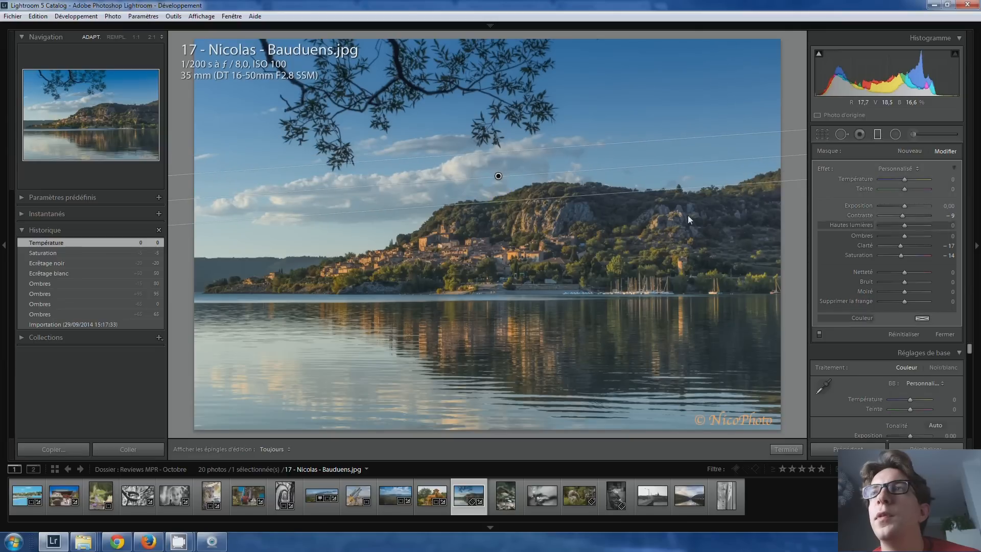
double_click(903, 215)
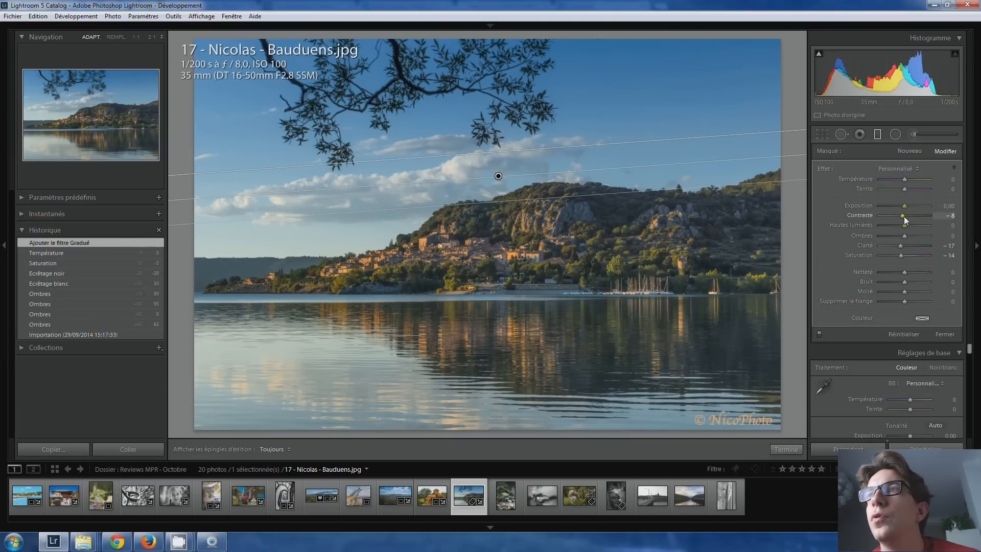
double_click(900, 245)
double_click(900, 255)
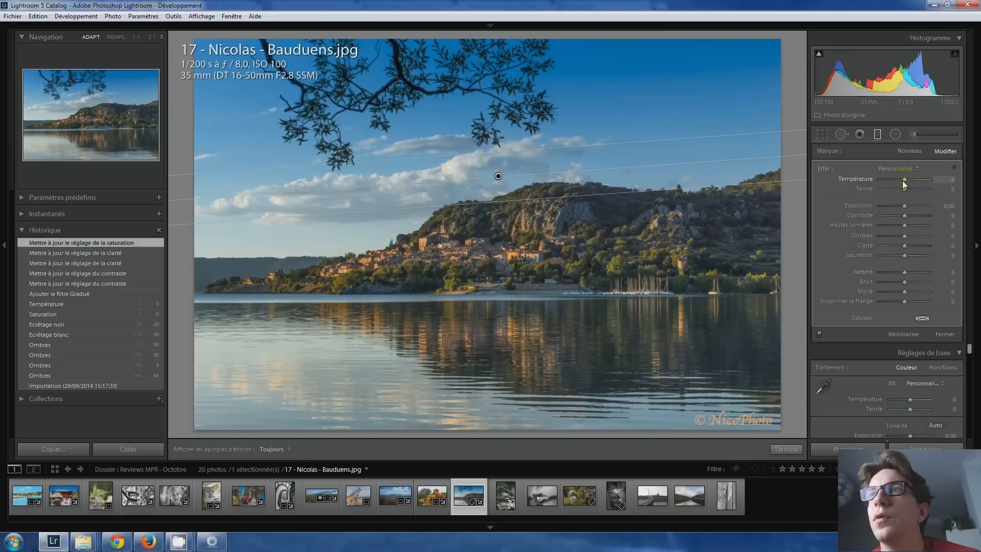
drag(906, 180, 906, 179)
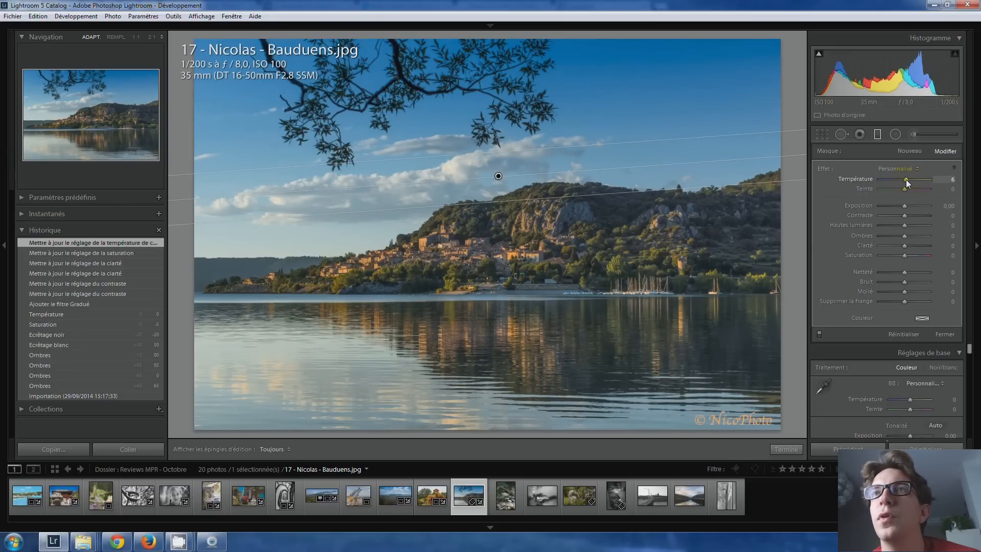
Step: Try temperatures up to 77 and a tint of 67 on the sky's graduated filter, reset both to 0 and close the filter
key(Up)
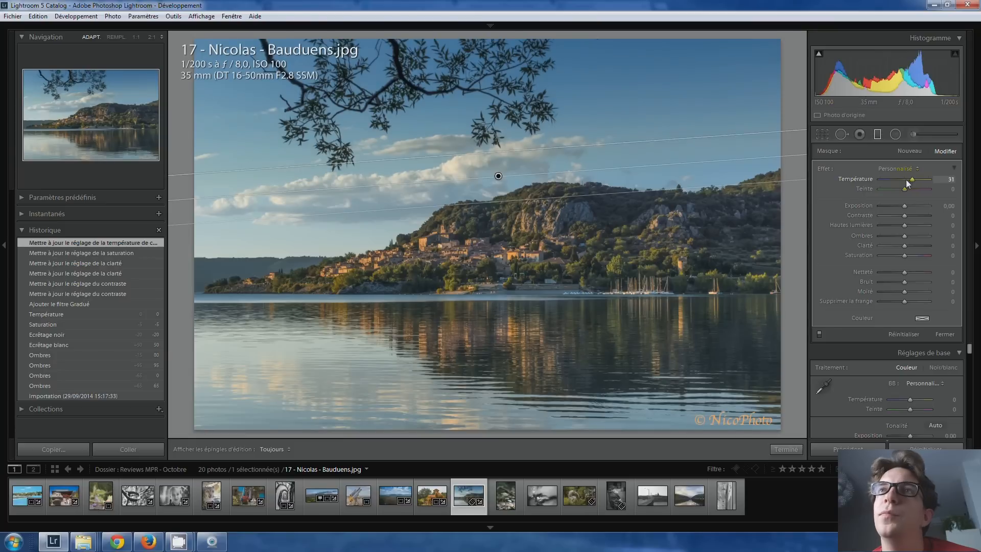
key(Up)
key(Up)
key(Up)
key(Up)
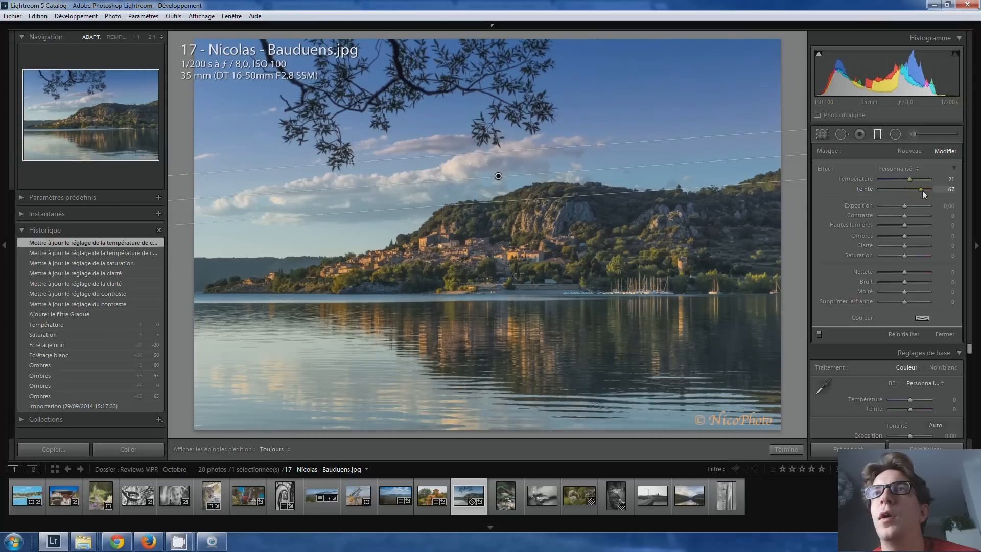
drag(919, 180, 924, 180)
double_click(920, 189)
double_click(916, 190)
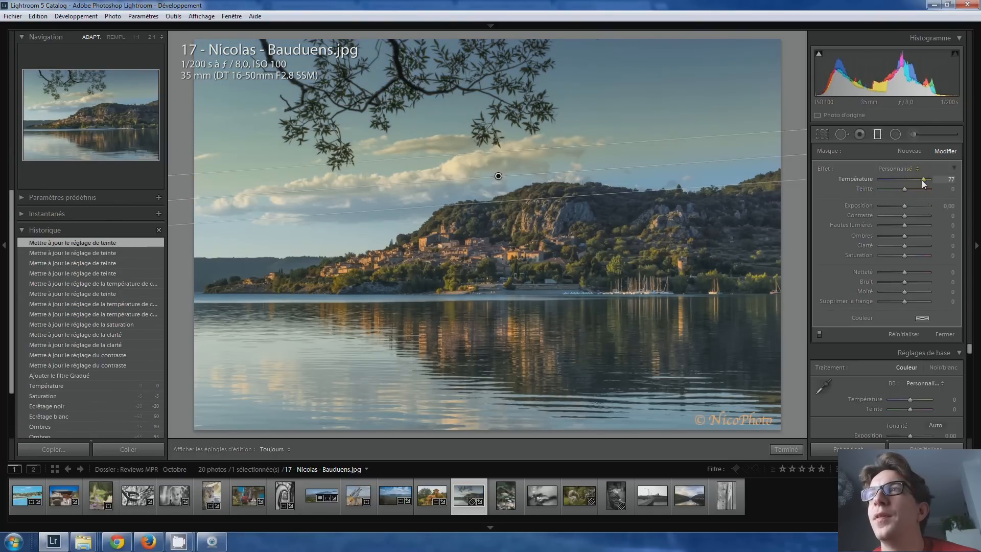
double_click(922, 180)
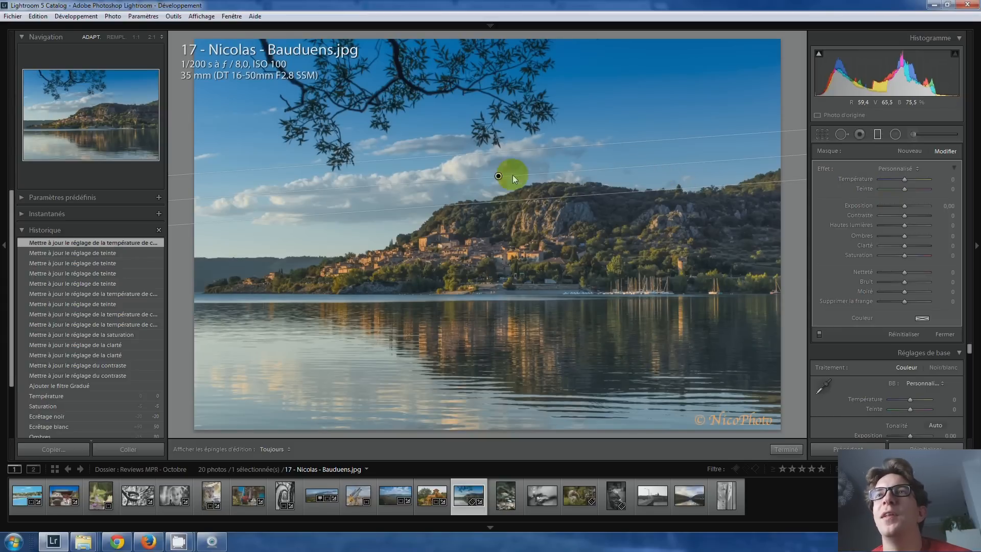
click(876, 136)
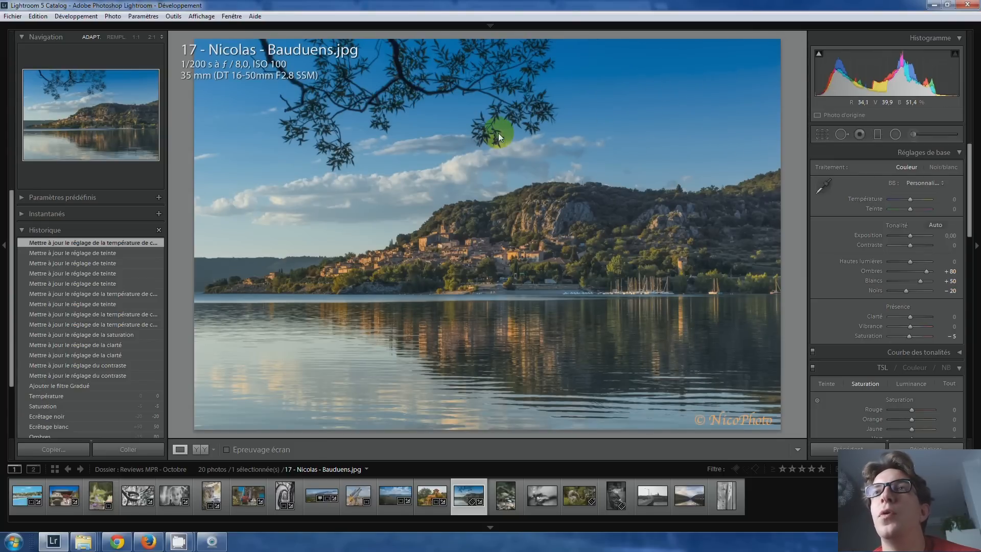
Step: Inspect the village at full size and set the lake photo's sharpening amount to 28
click(385, 250)
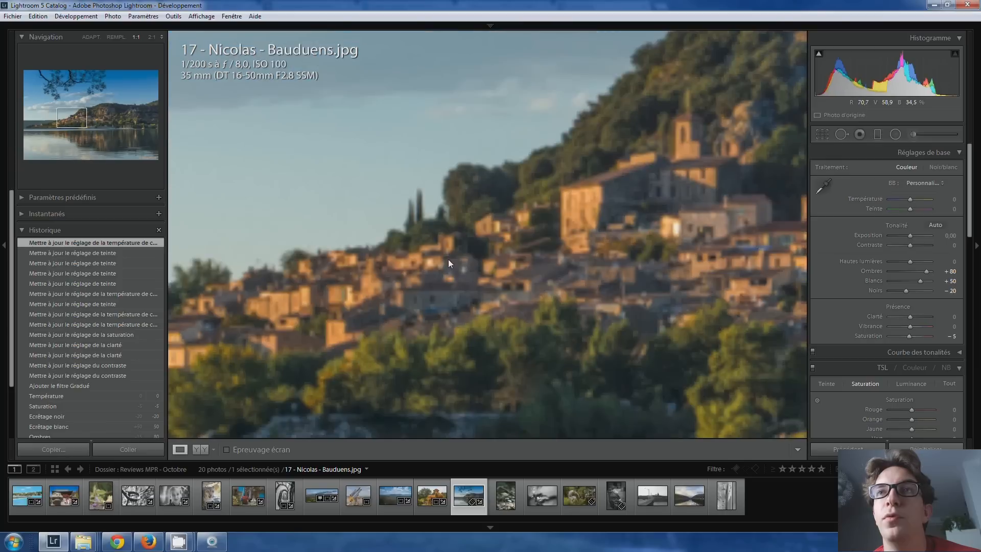
click(635, 255)
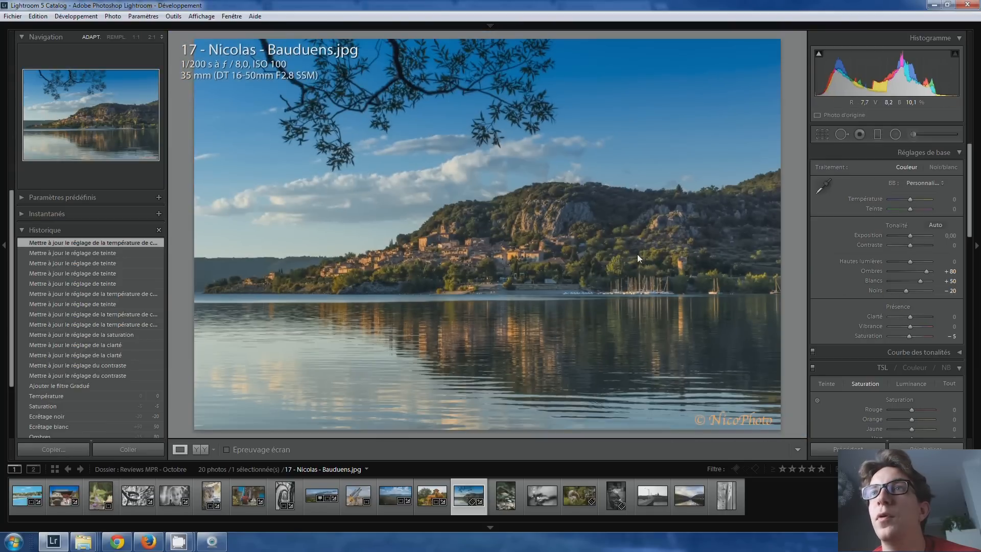
click(427, 248)
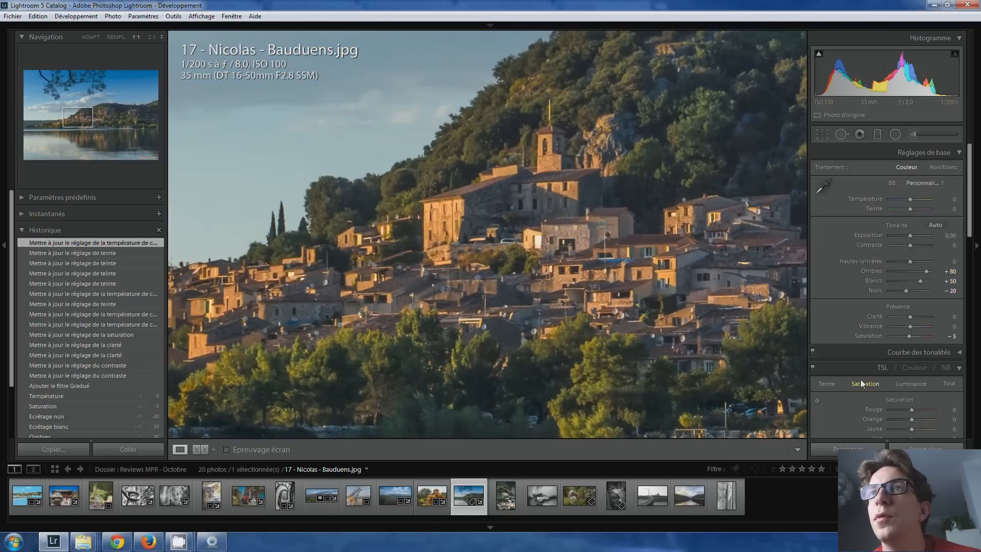
scroll(860, 379, down, 5)
drag(885, 363, 898, 366)
click(469, 315)
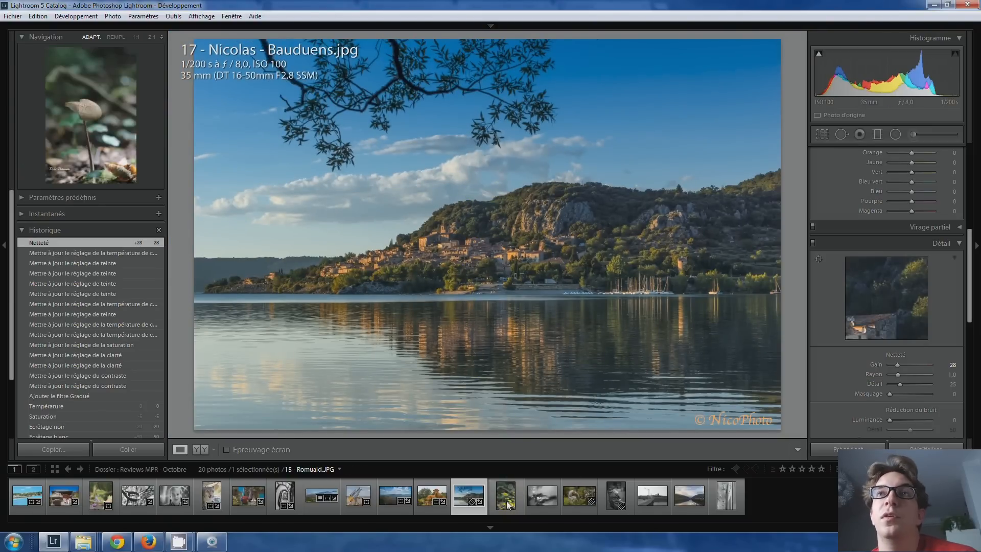
Step: Remove the dark spot at the upper edge of the lake photo's sky with the spot removal tool at size 33
click(597, 42)
drag(593, 72, 587, 116)
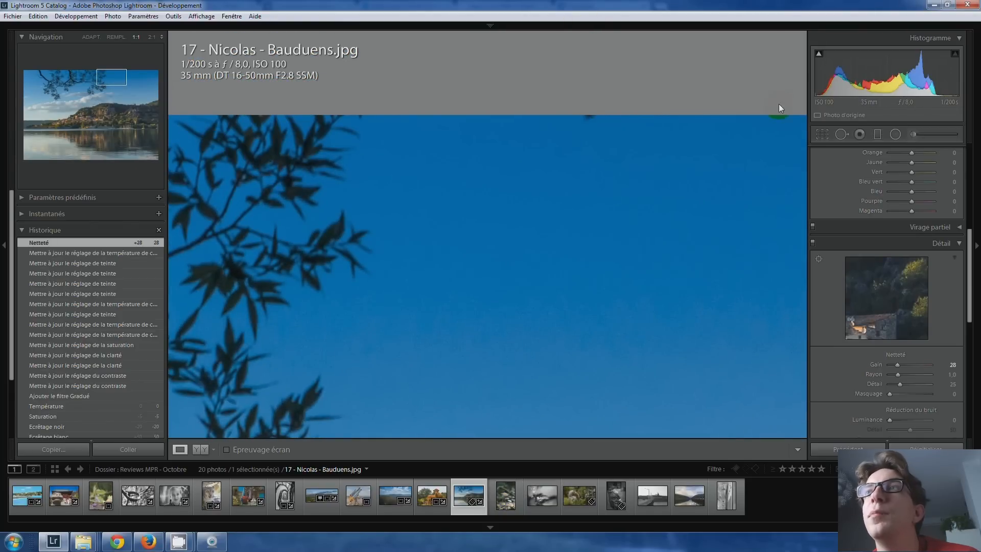
click(840, 134)
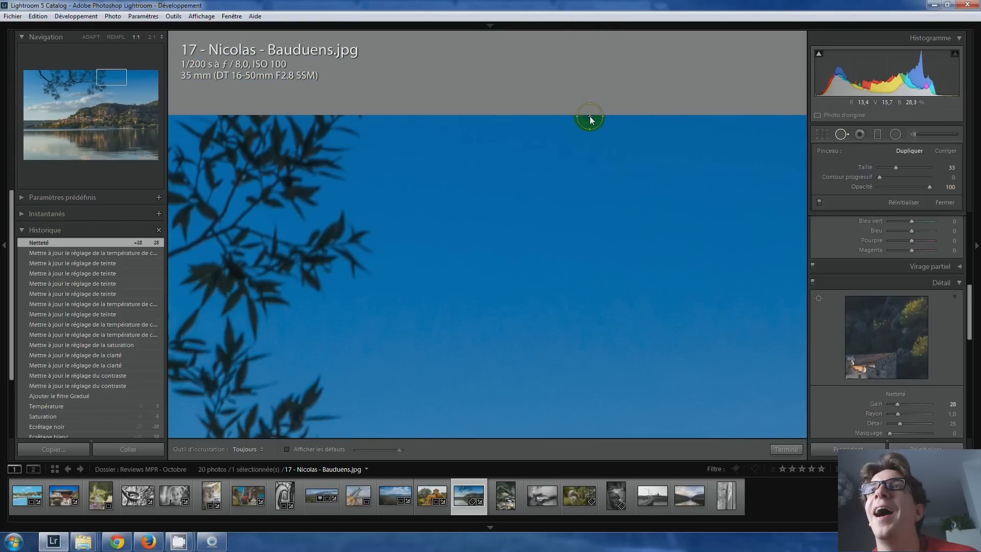
click(589, 119)
key(q)
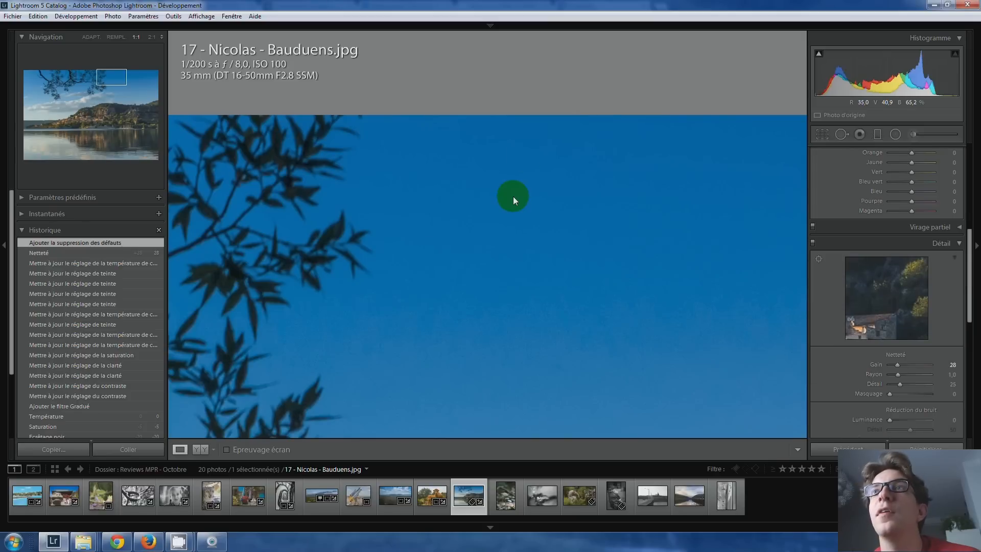
click(513, 196)
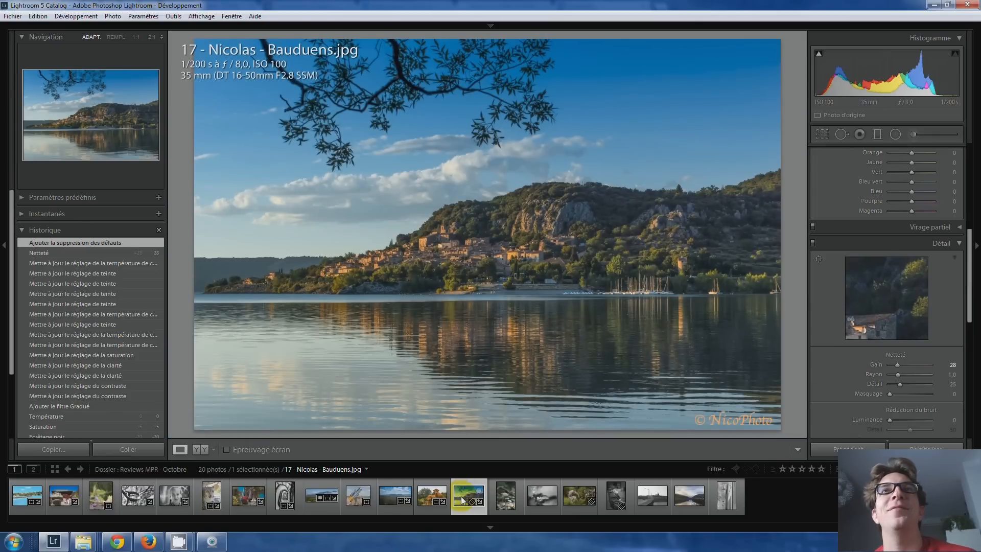
Step: Open the mushroom photo and examine the focus and detail across the mushroom cap at full size
click(506, 494)
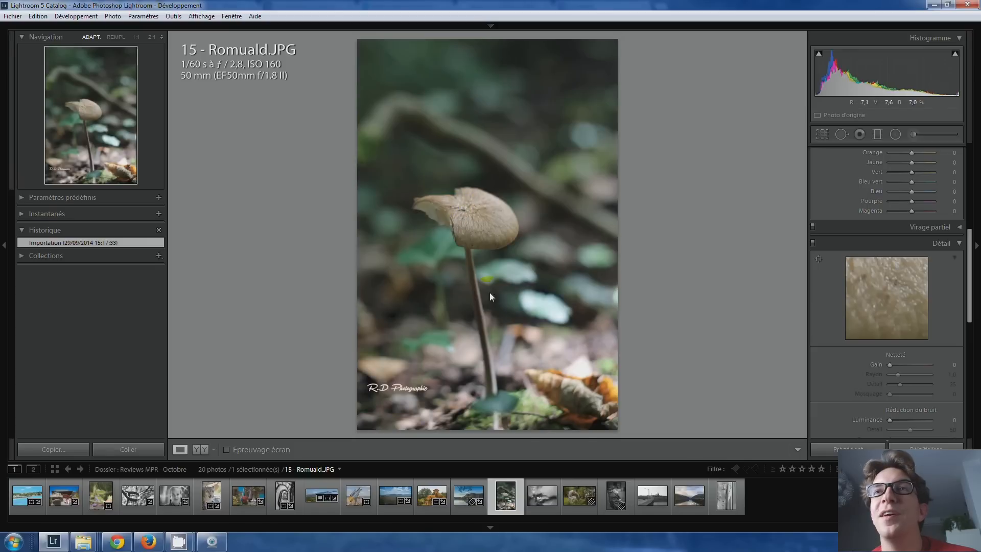
click(469, 210)
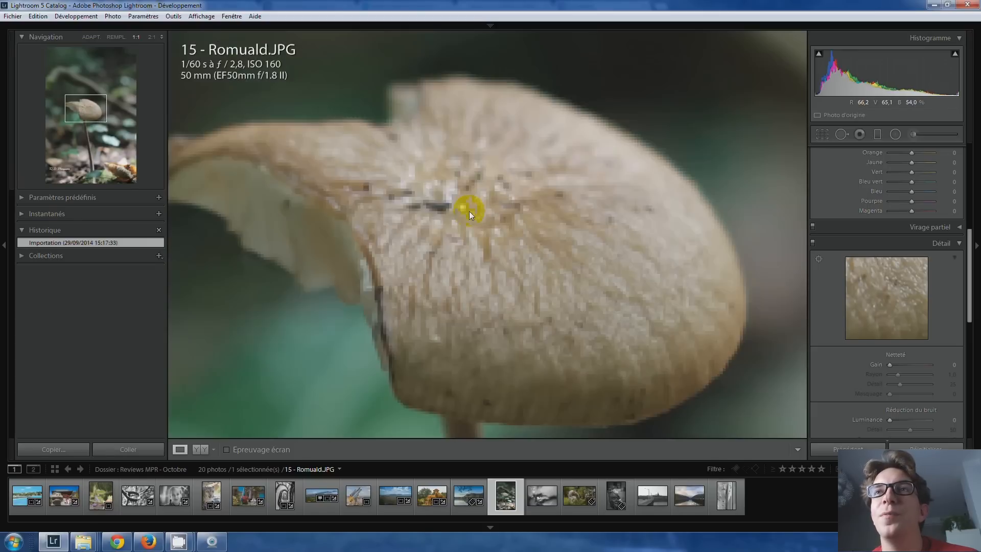
drag(458, 295, 475, 259)
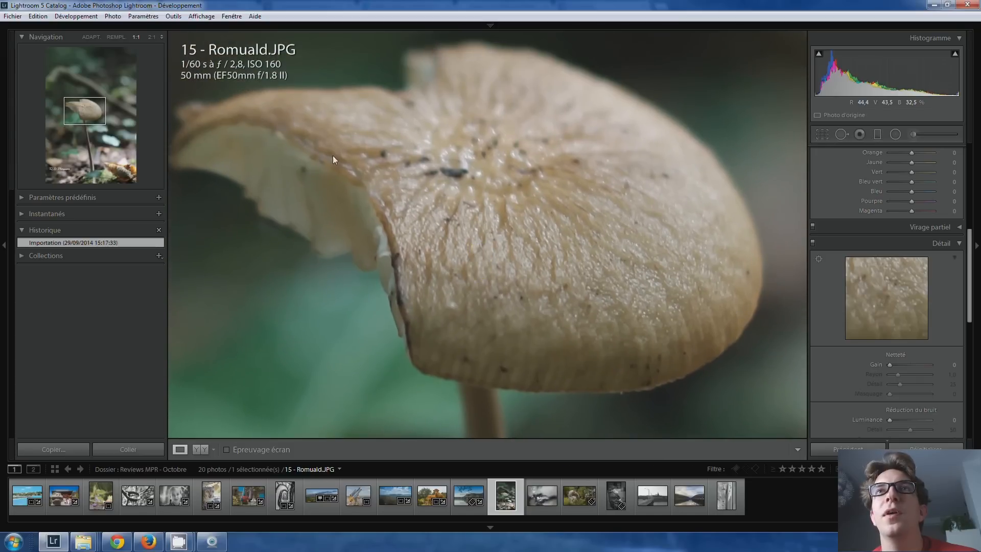
click(415, 209)
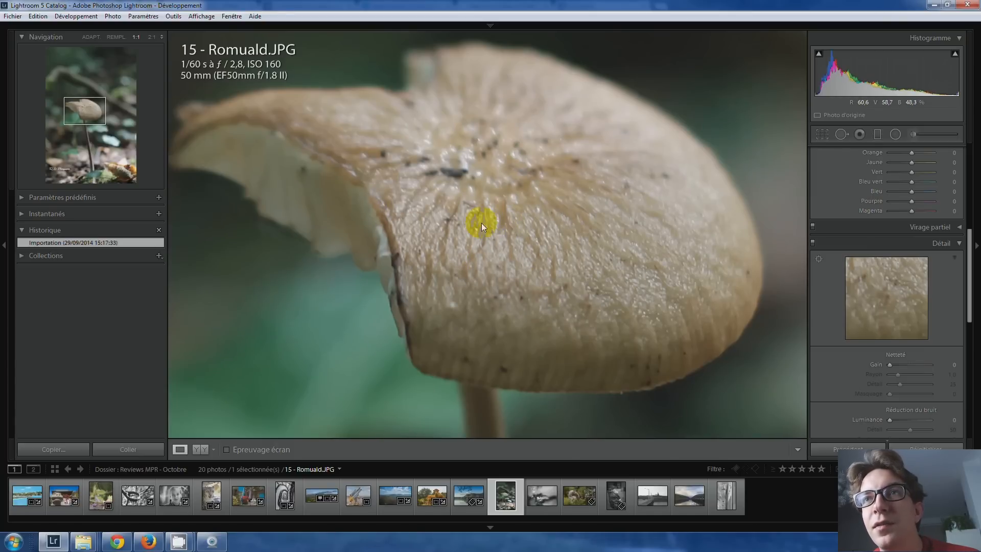
click(468, 247)
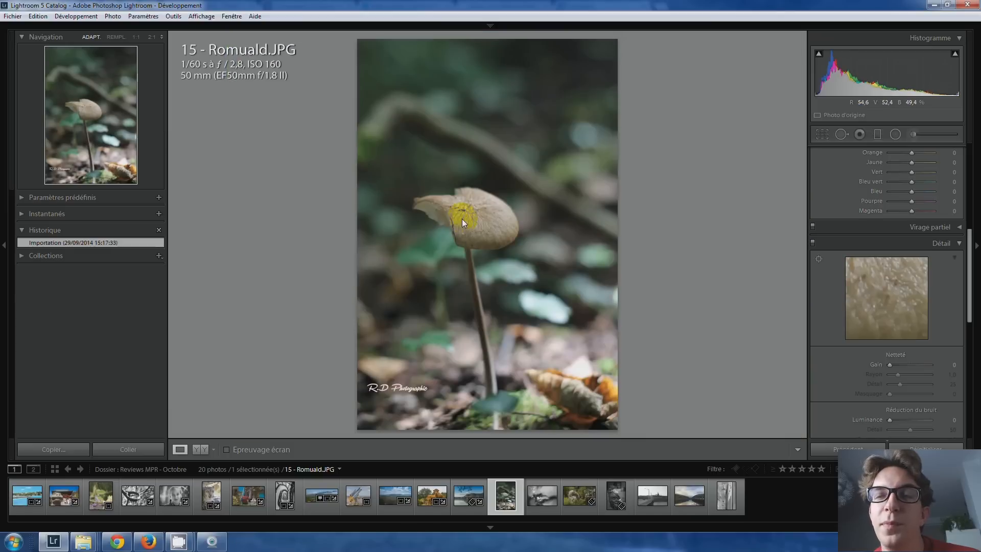
click(462, 219)
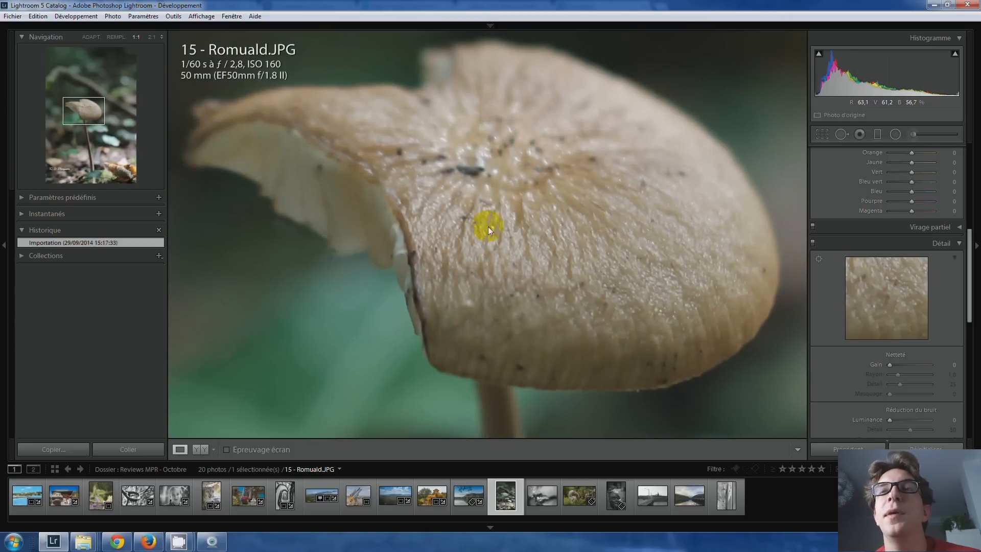
drag(494, 202, 484, 247)
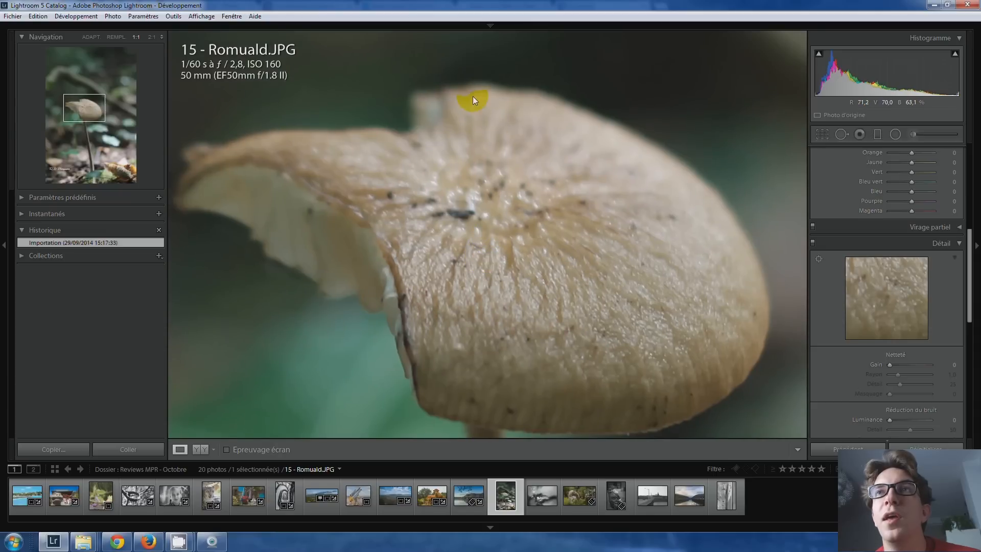
click(509, 232)
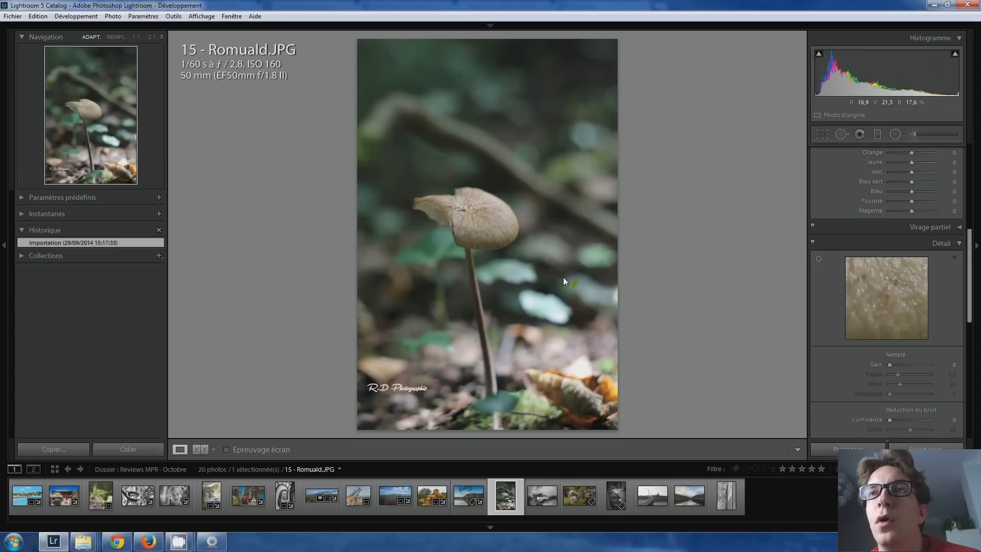
Step: Try progressively tighter crops of the mushroom photo at its original aspect ratio, and restore the full frame
click(815, 135)
drag(617, 40, 590, 44)
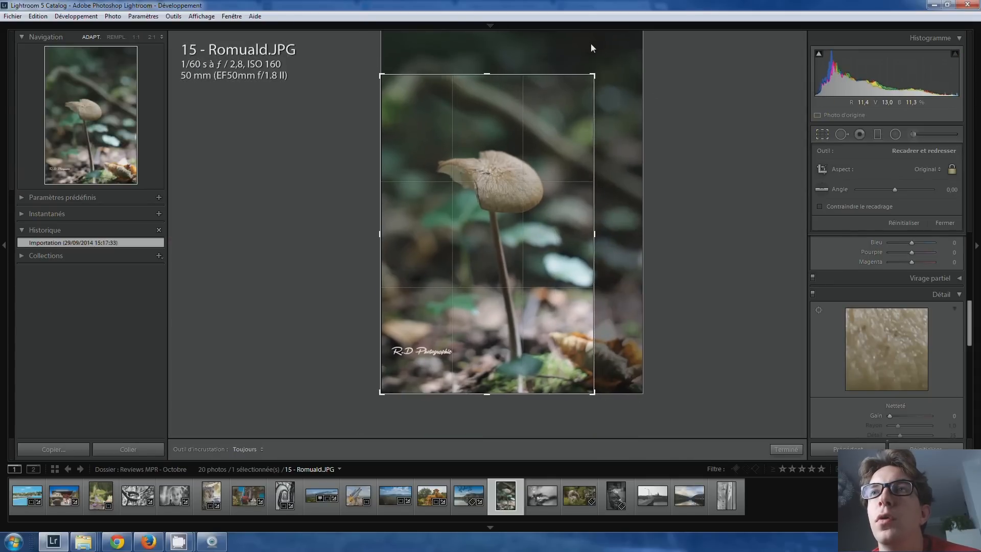
key(Return)
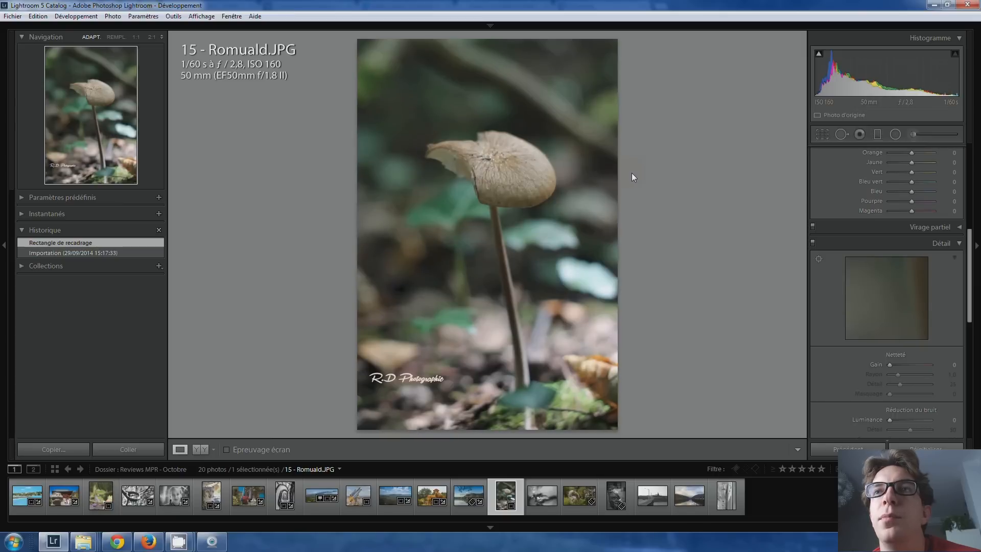
click(819, 132)
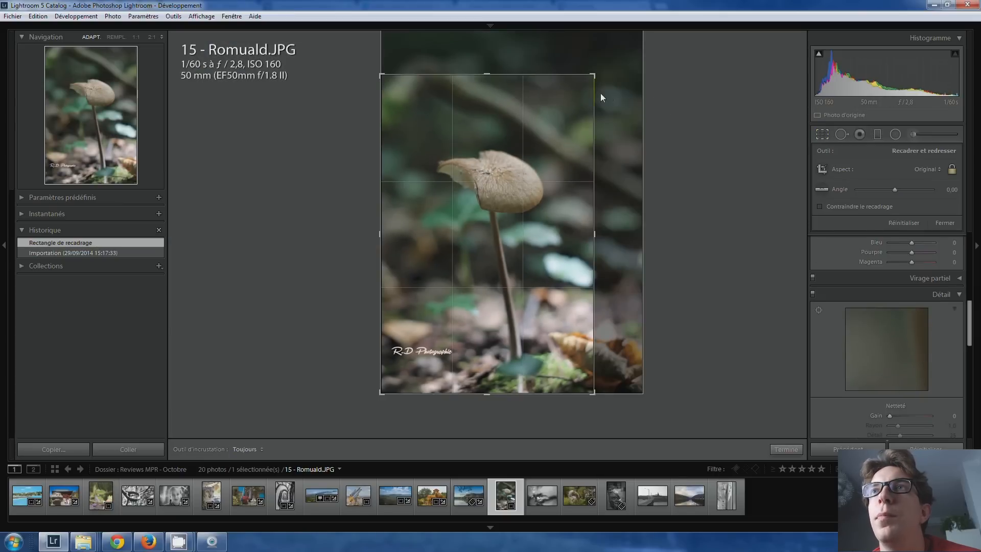
mouse_move(593, 76)
mouse_down()
mouse_move(577, 86)
mouse_move(584, 76)
mouse_up()
key(Return)
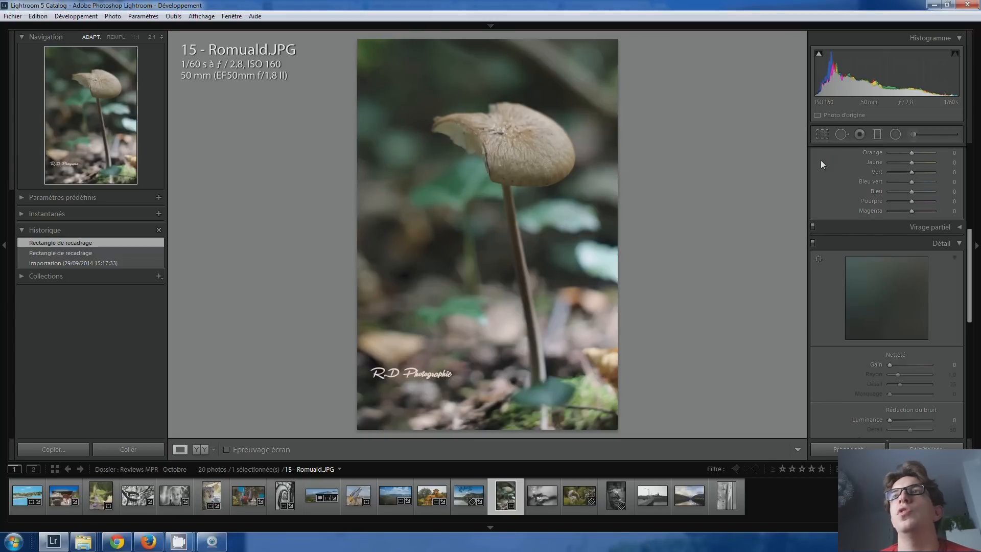
click(825, 136)
drag(584, 84, 613, 85)
key(Return)
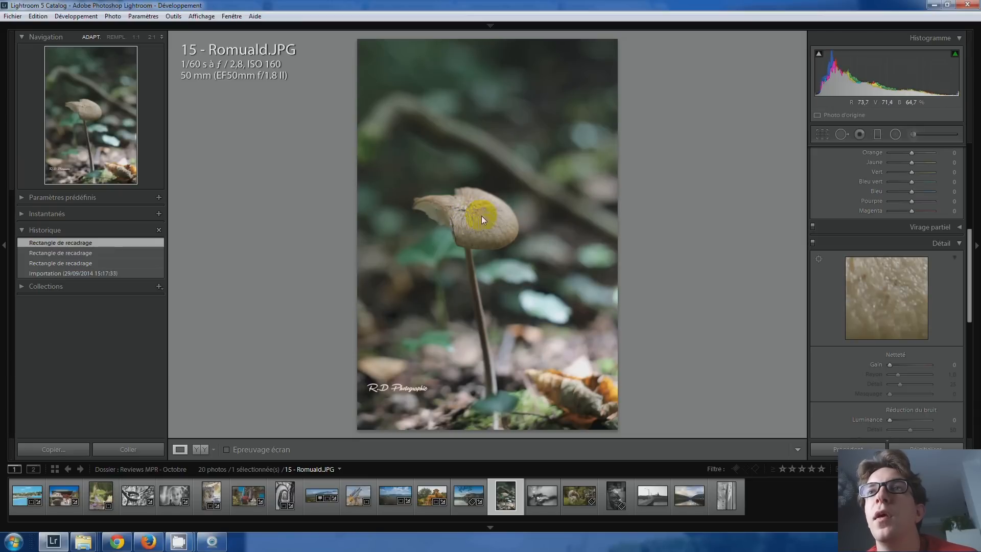
Step: Reset the adjustment brush's clarity, saturation and contrast to 0, and paint exposure 0.30 over the mushroom cap at brush size 7
scroll(879, 202, up, 2)
scroll(914, 213, up, 6)
click(913, 134)
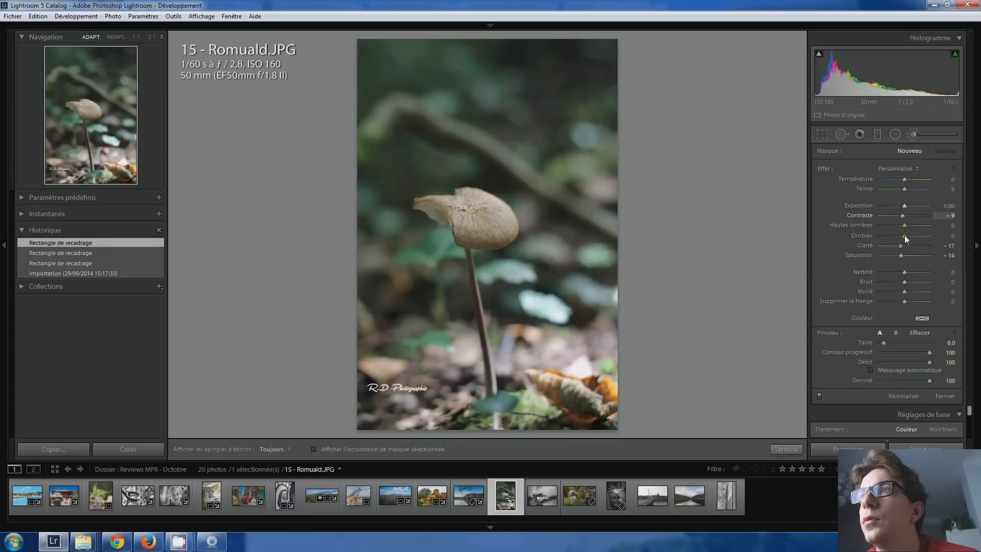
double_click(900, 245)
double_click(901, 255)
double_click(901, 215)
drag(904, 205, 906, 206)
scroll(470, 207, down, 1)
drag(470, 198, 478, 203)
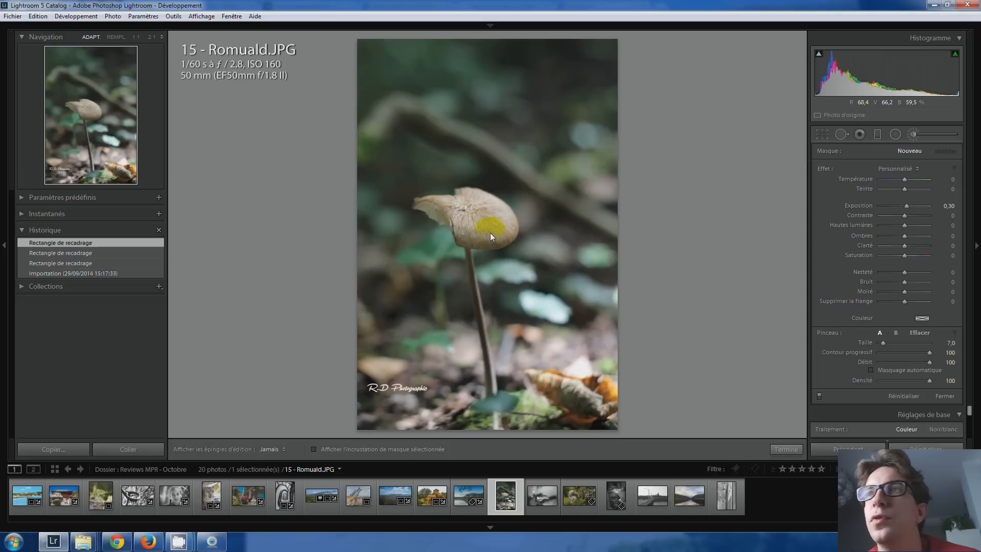
drag(489, 236, 490, 236)
Step: Set the mushroom cap brush adjustment to exposure 0.73 and clarity 35, and close the brush
drag(905, 206, 907, 211)
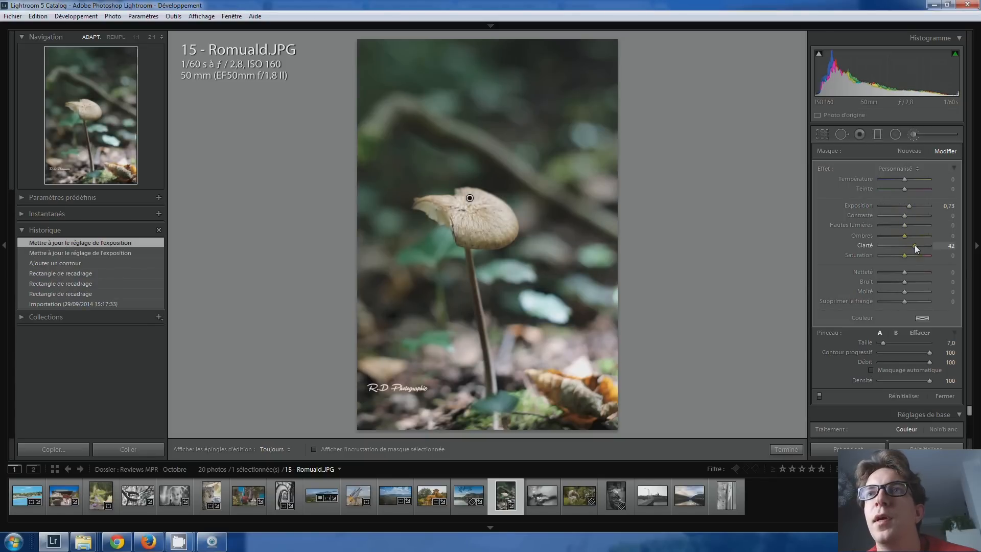
drag(912, 244, 912, 245)
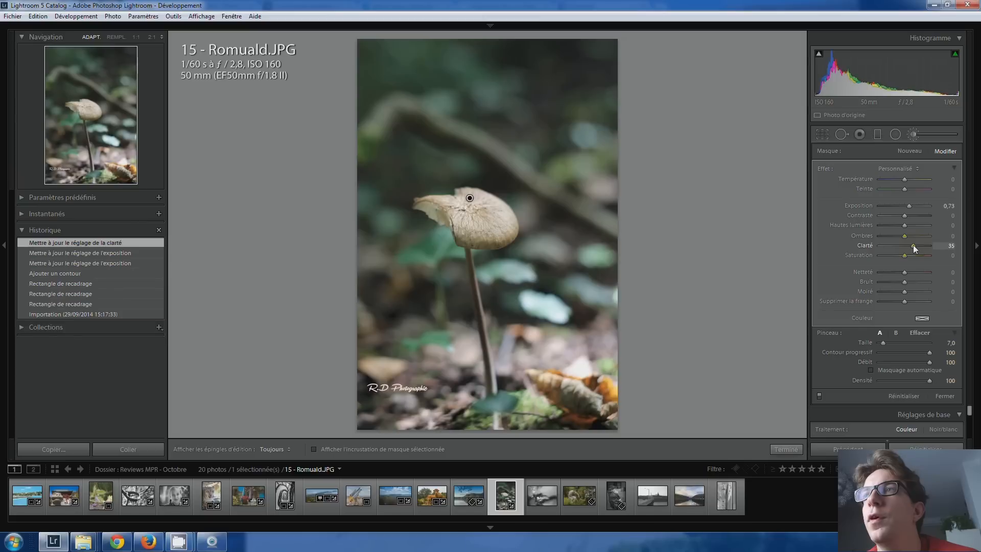
click(912, 146)
click(913, 135)
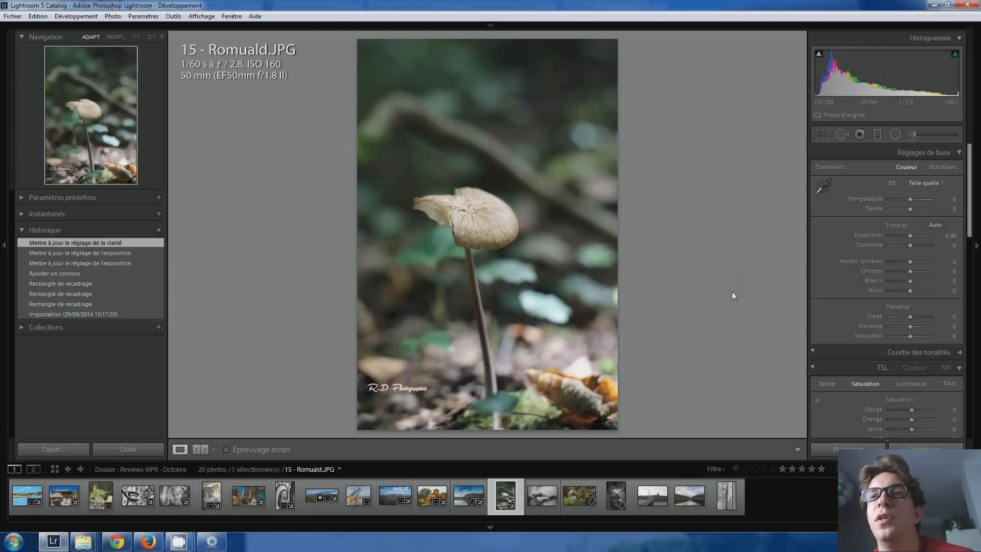
Step: Open the black-and-white flower macro photo and crop it tighter around the droplets and curled stamens, keeping the original aspect ratio
click(537, 493)
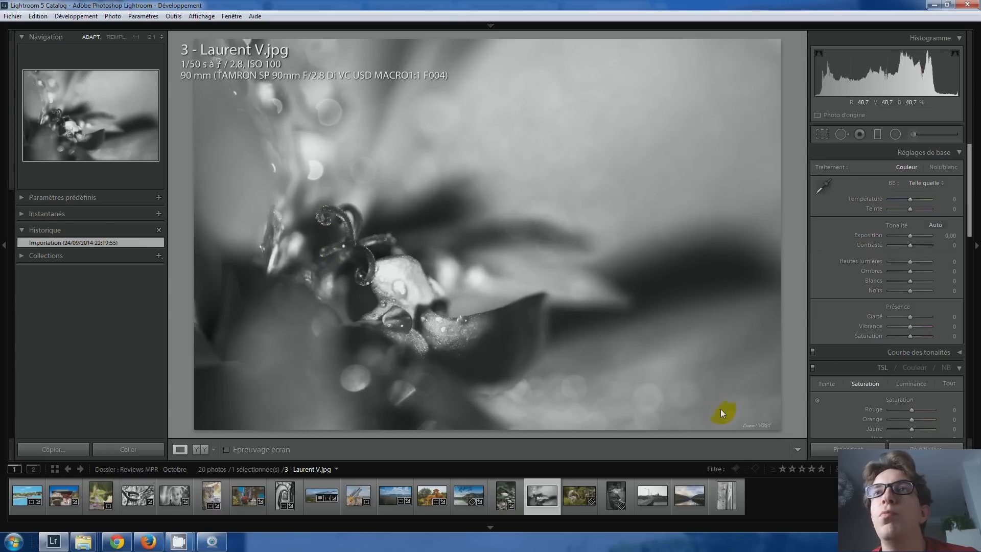
click(822, 134)
drag(197, 431, 201, 408)
drag(433, 257, 501, 269)
drag(746, 58, 719, 90)
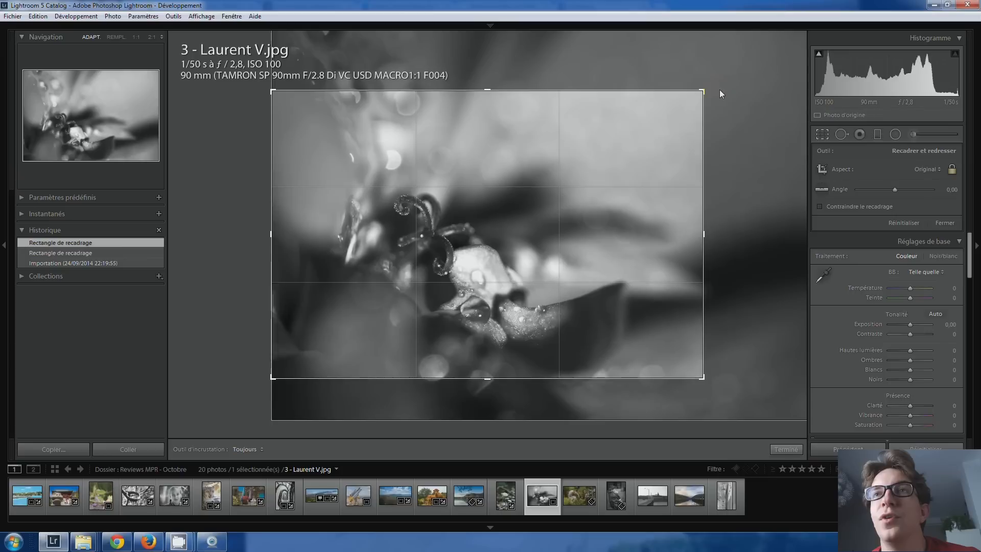
drag(566, 223, 568, 201)
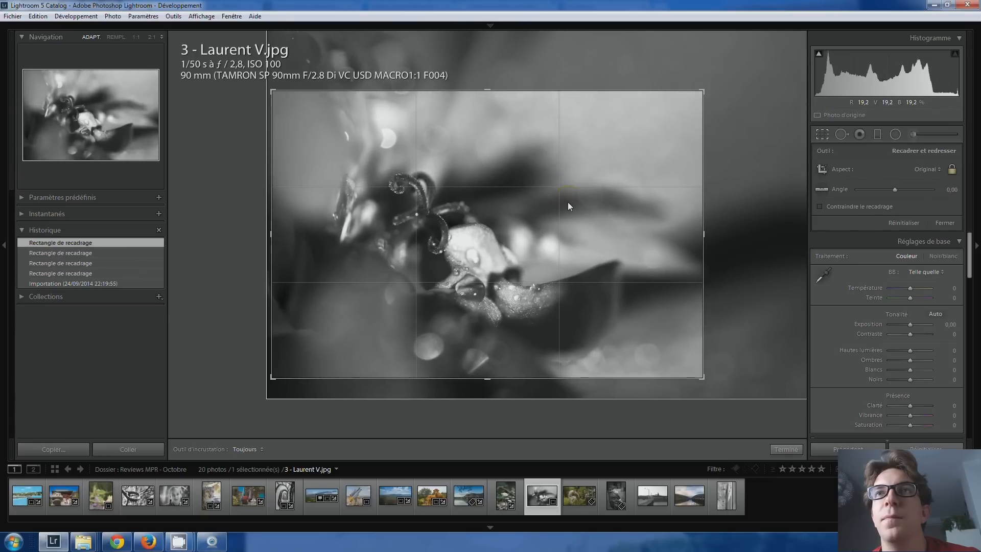
key(Return)
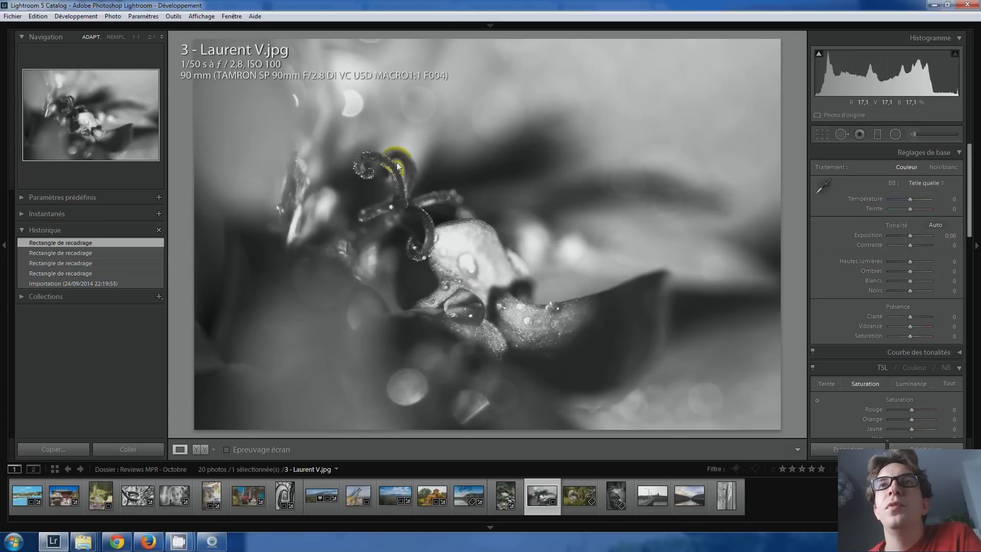
Step: Set the flower macro's sharpening amount to 58 and check the droplets and curled stamens at 1:1 zoom
scroll(868, 332, down, 3)
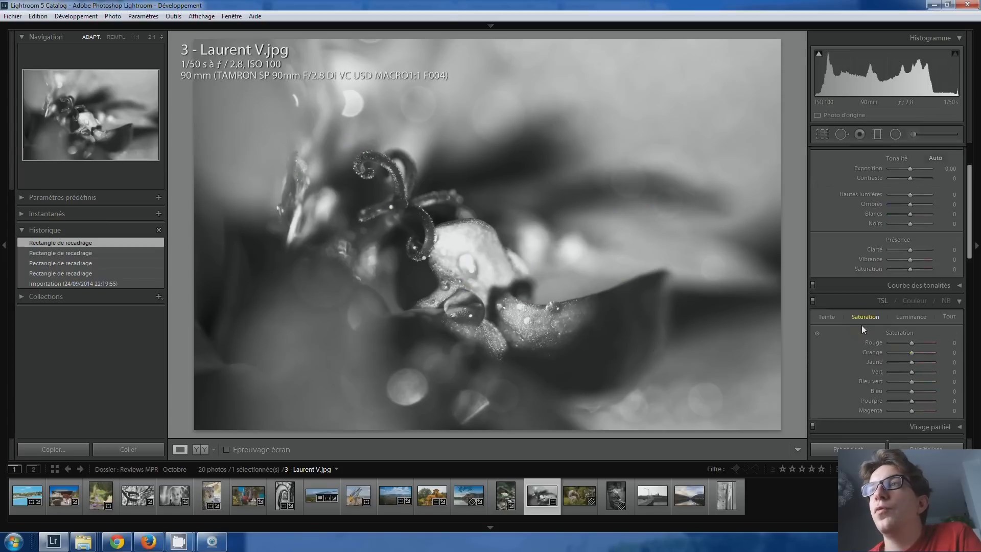
scroll(861, 325, down, 10)
drag(888, 300, 892, 300)
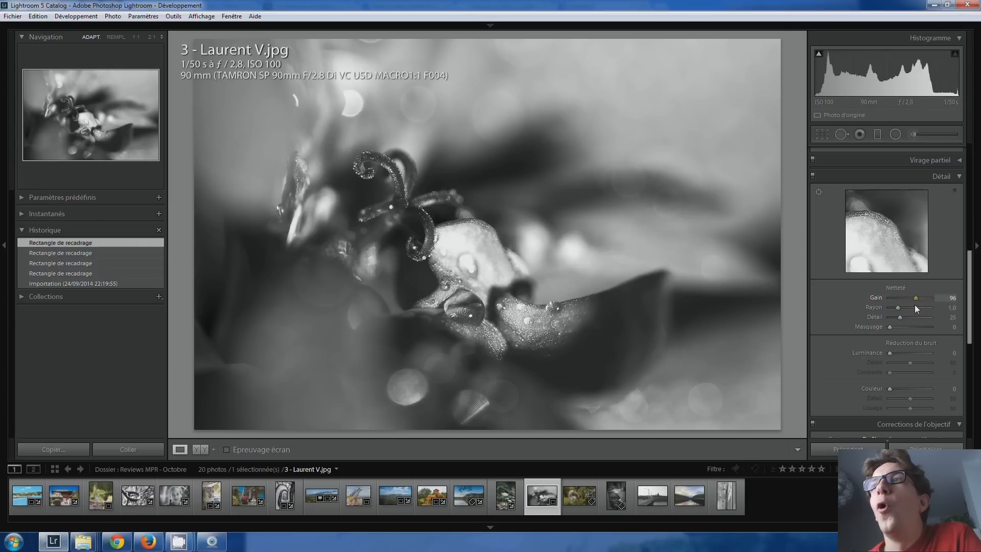
drag(914, 304, 915, 296)
double_click(915, 296)
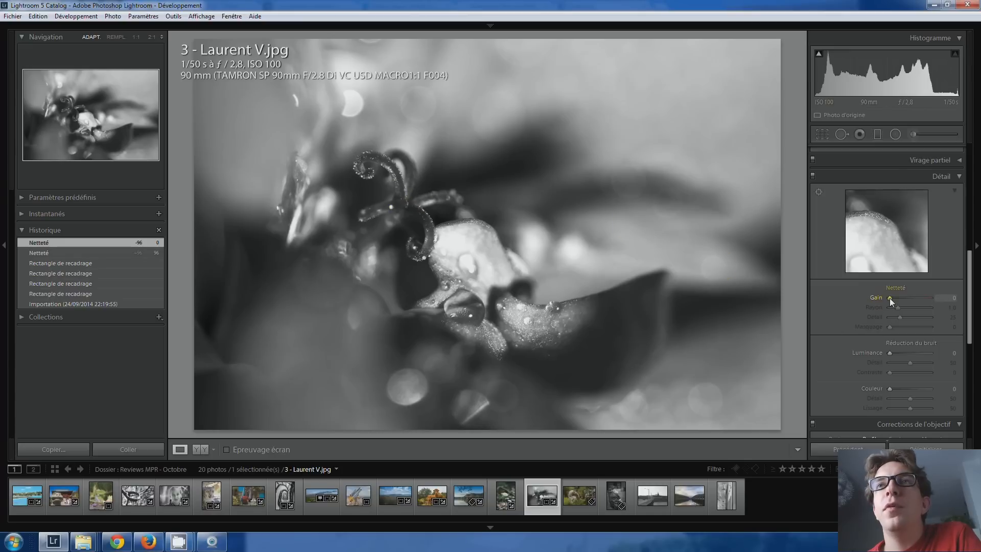
drag(890, 299, 908, 299)
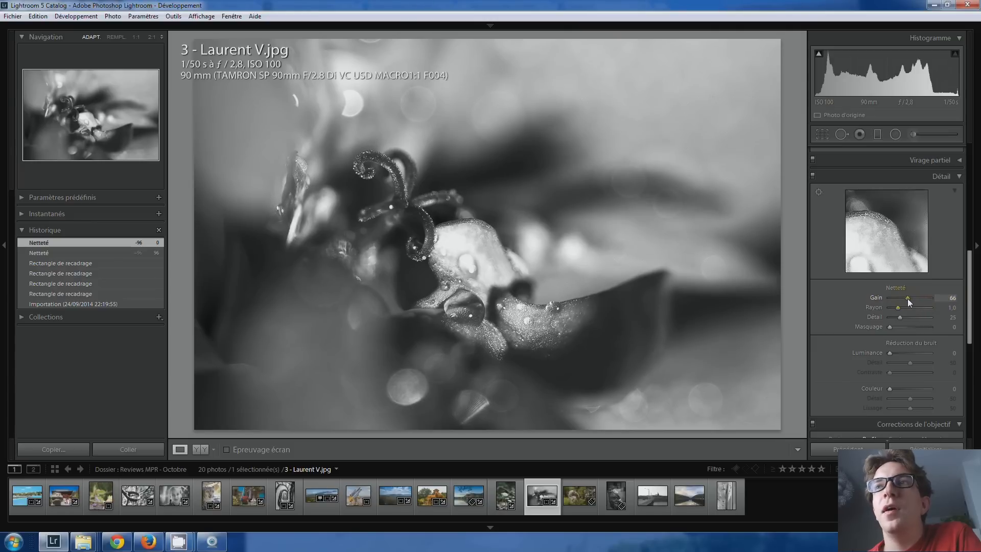
drag(905, 298, 905, 299)
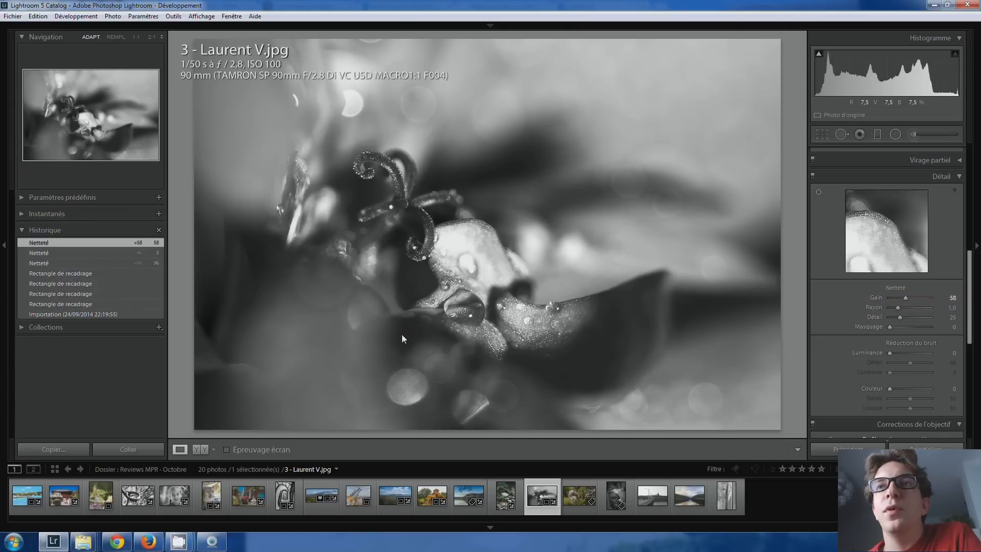
click(495, 329)
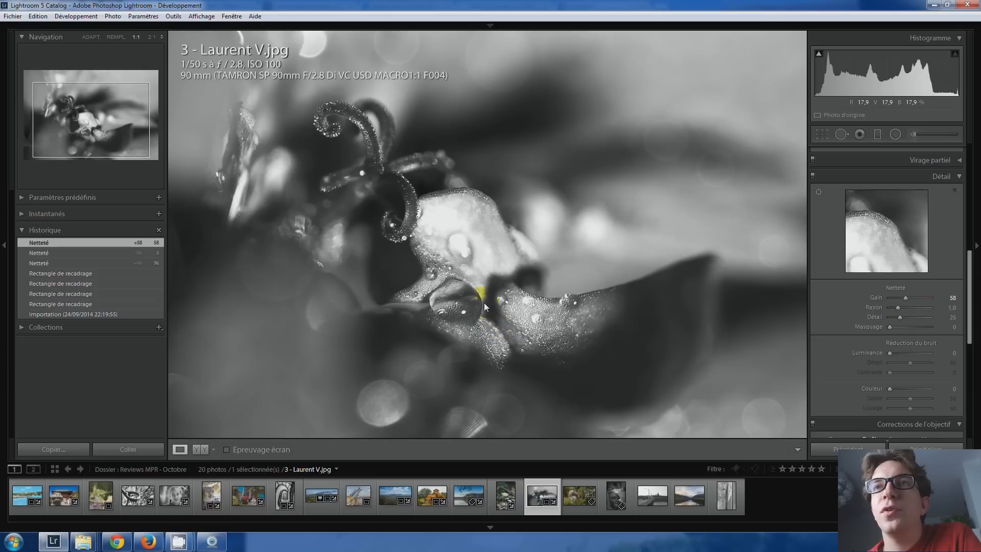
drag(480, 304, 407, 178)
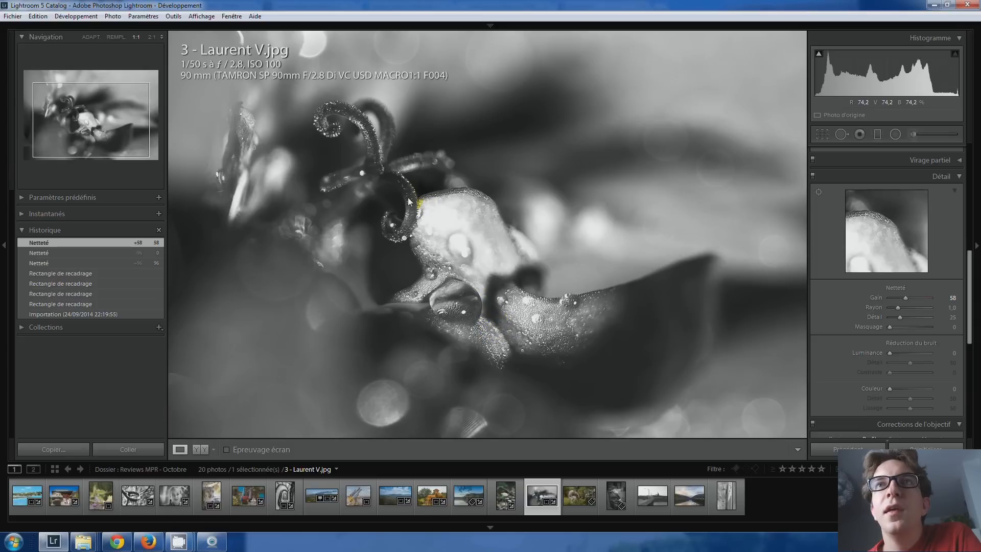
click(344, 141)
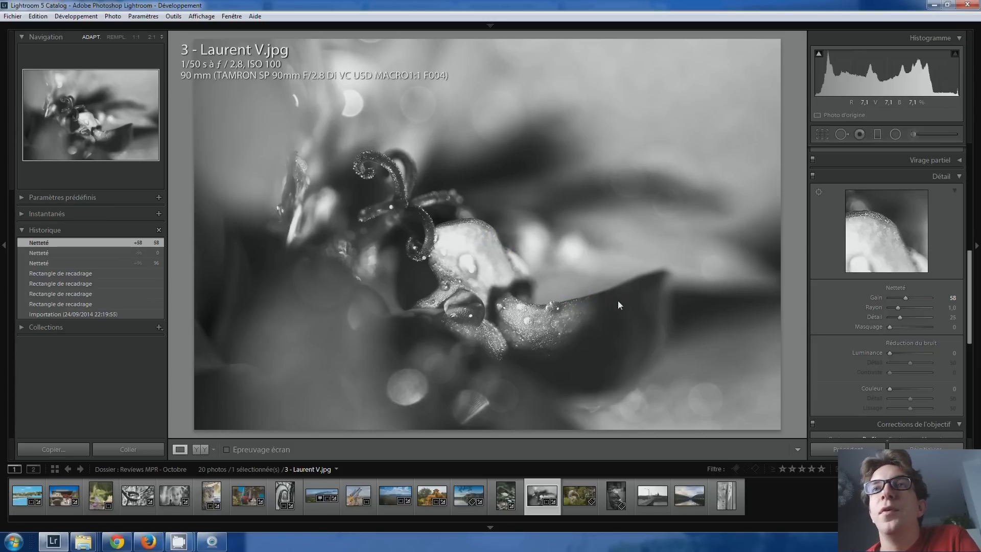
Step: Try a dark post-crop vignette of -40 on the flower macro, and settle on a light vignette amount of +30
scroll(848, 312, down, 5)
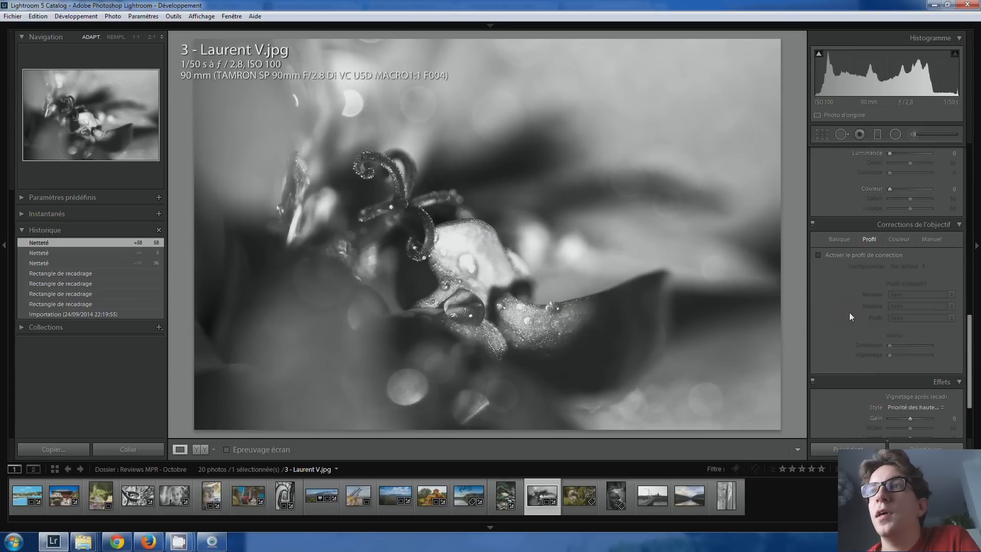
drag(909, 327, 901, 327)
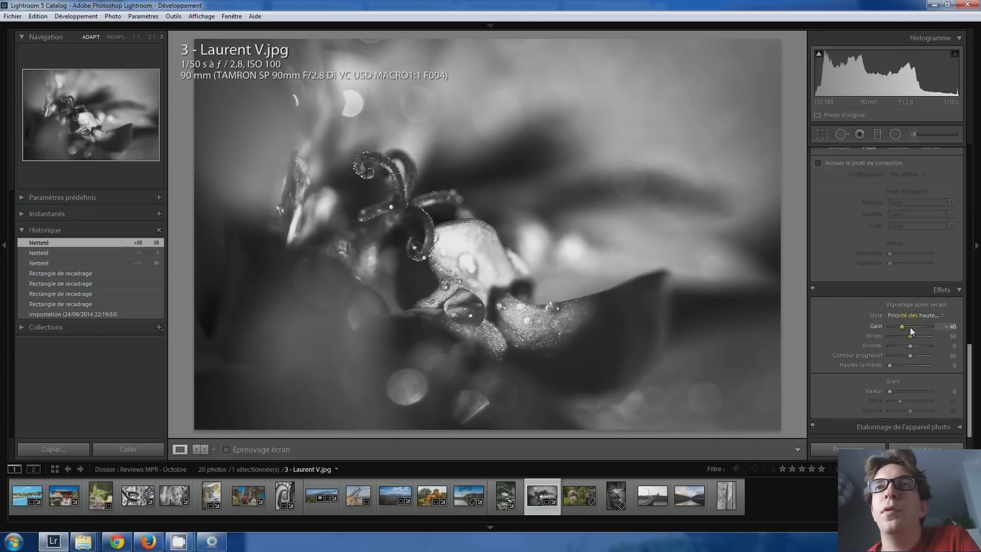
click(909, 327)
key(Up)
key(Up)
key(Up)
key(Up)
key(Up)
key(Up)
key(Up)
key(Up)
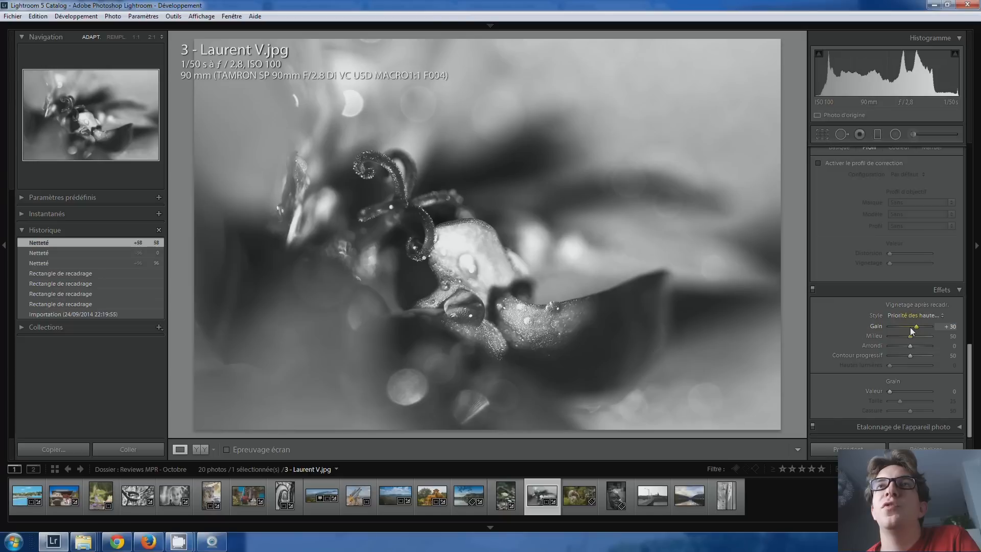
key(Down)
key(Down)
key(Down)
key(Down)
key(Down)
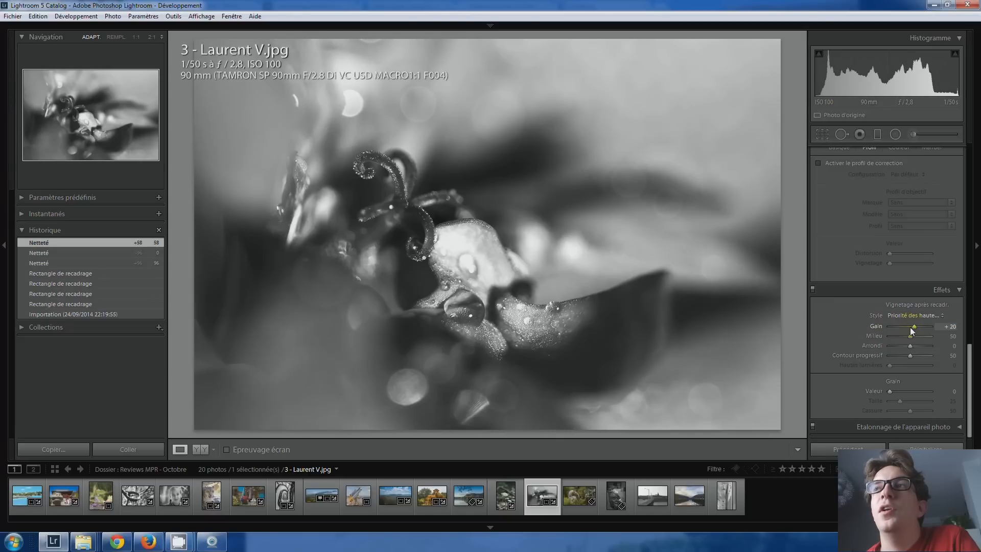
key(Up)
key(Up)
key(Up)
key(Up)
key(Up)
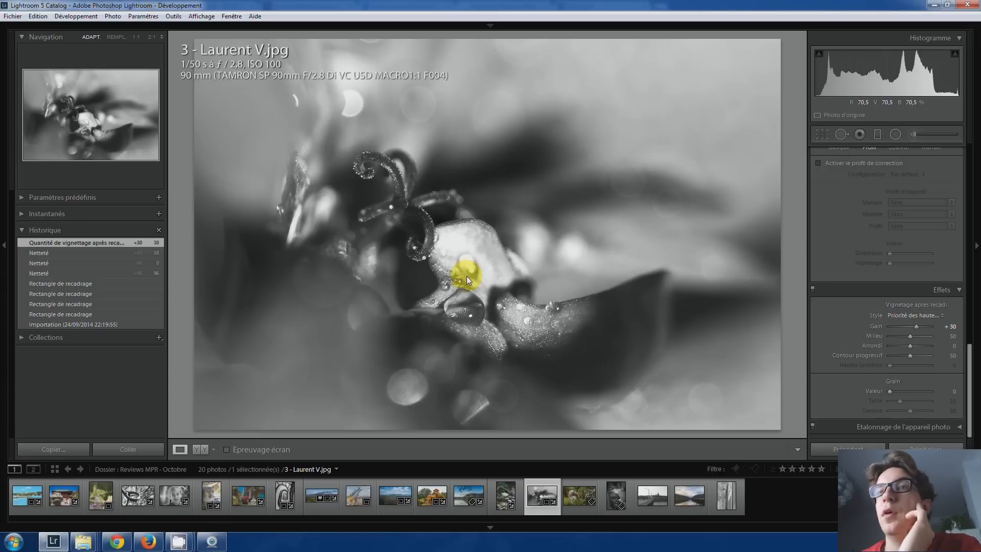
Step: Open the flying vulture photo and examine the bird's head and lower wing feathers at 1:1 zoom
click(571, 503)
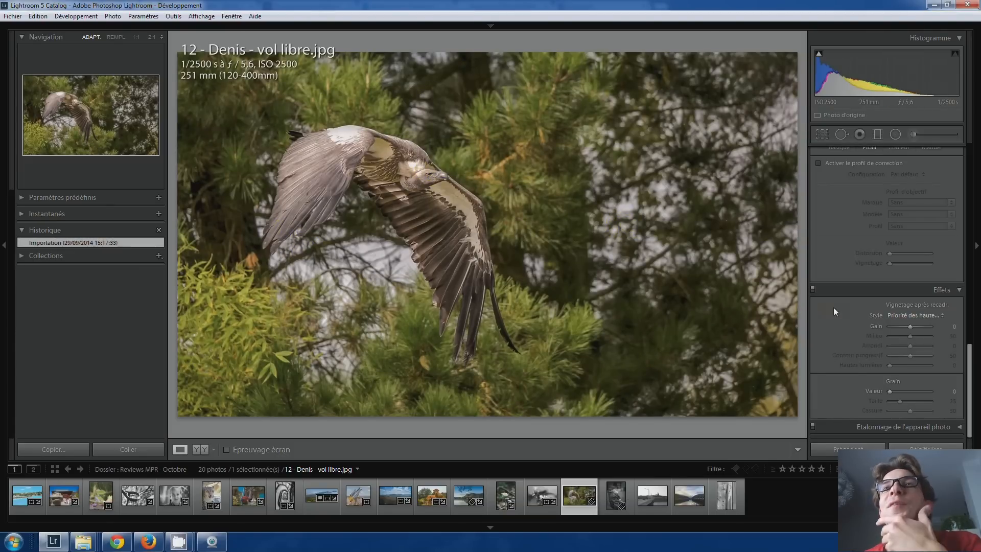
scroll(903, 318, up, 10)
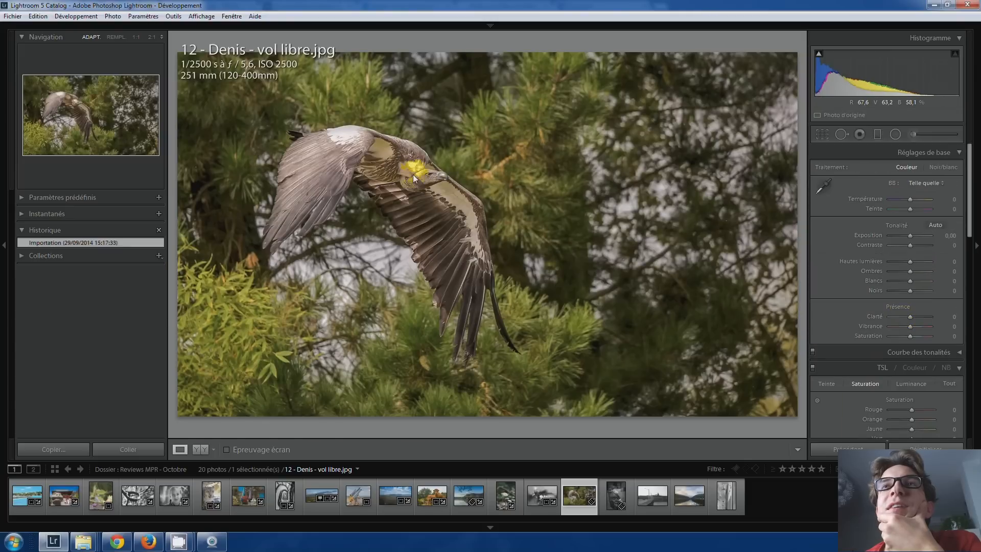
click(412, 174)
drag(416, 171, 479, 159)
mouse_move(532, 180)
mouse_down()
mouse_move(516, 173)
mouse_move(486, 125)
mouse_up()
drag(514, 176, 490, 133)
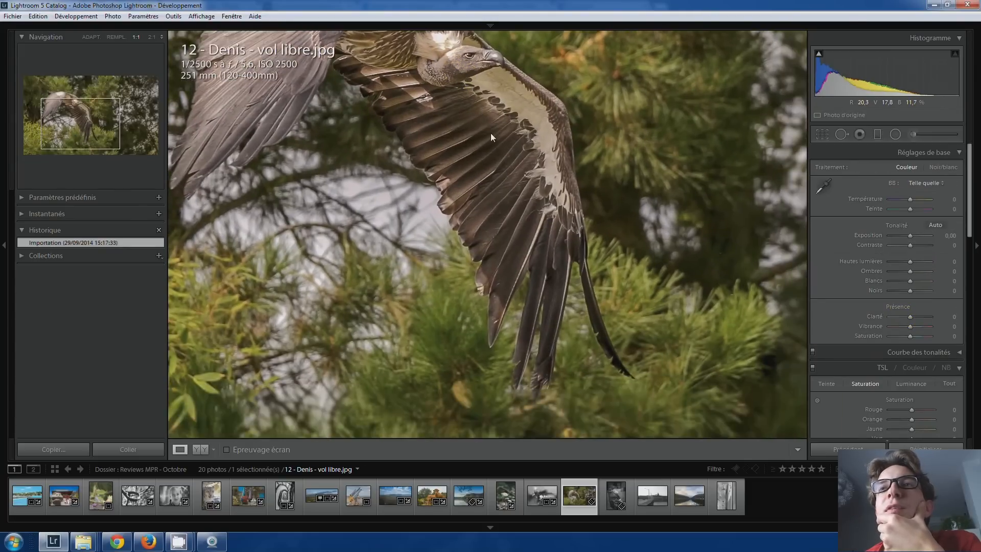
click(490, 133)
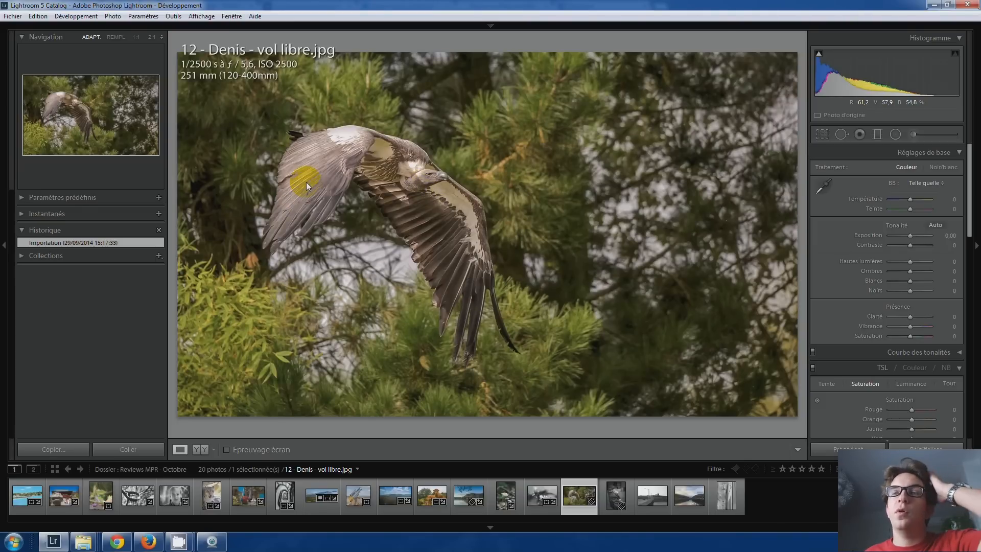
Step: Compare the vulture's head, neck and both wings at 1:1 zoom with the full-frame view
click(435, 180)
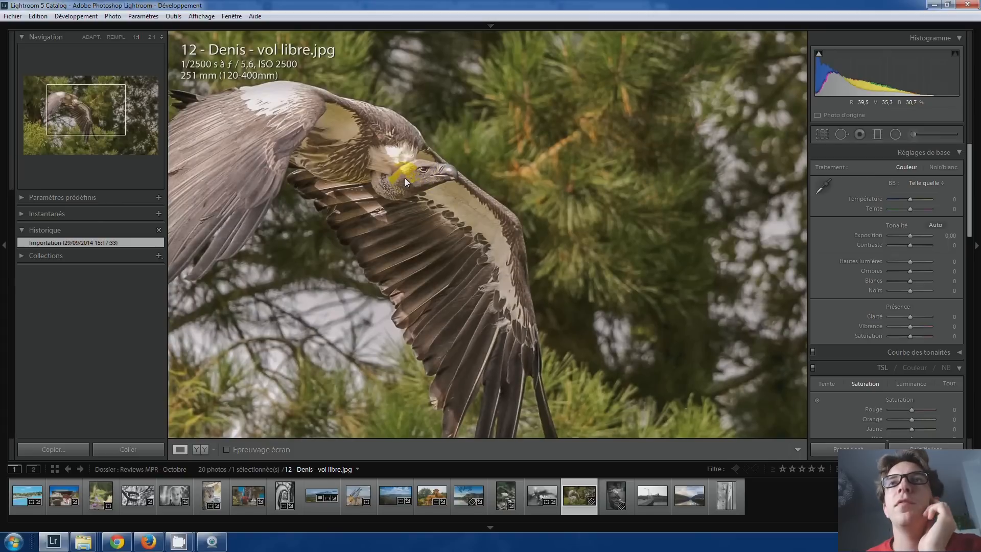
drag(410, 176, 490, 186)
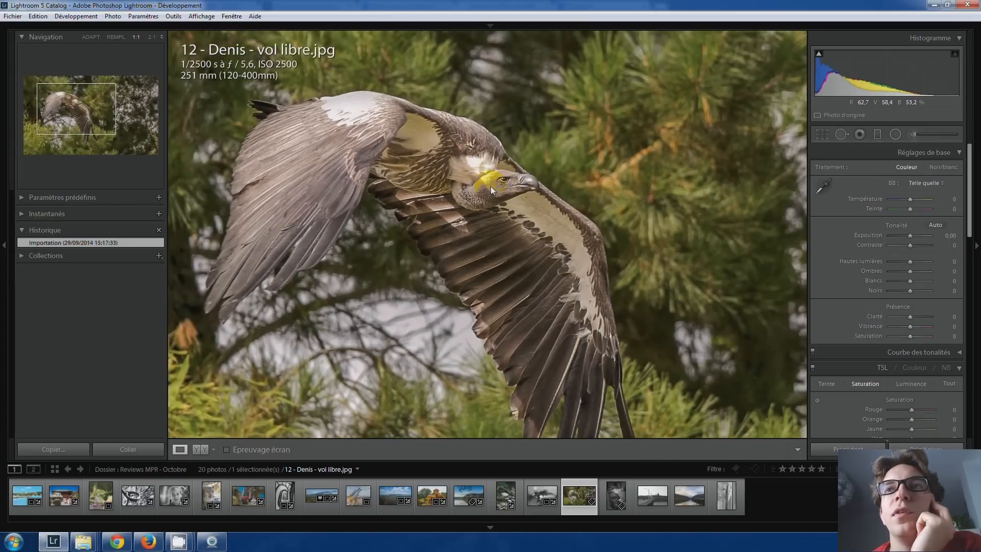
mouse_move(511, 276)
mouse_down()
mouse_move(475, 165)
mouse_move(528, 275)
mouse_up()
click(504, 200)
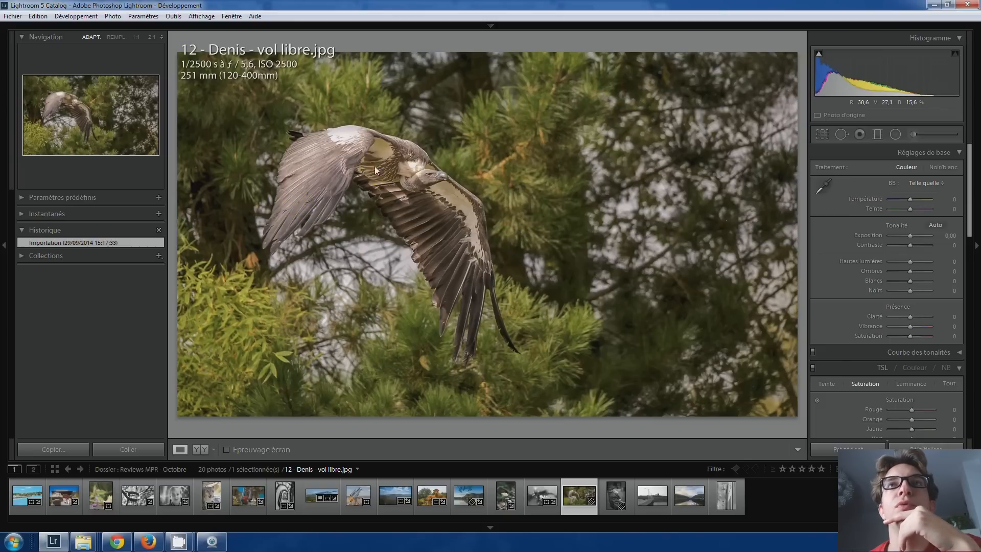
click(414, 178)
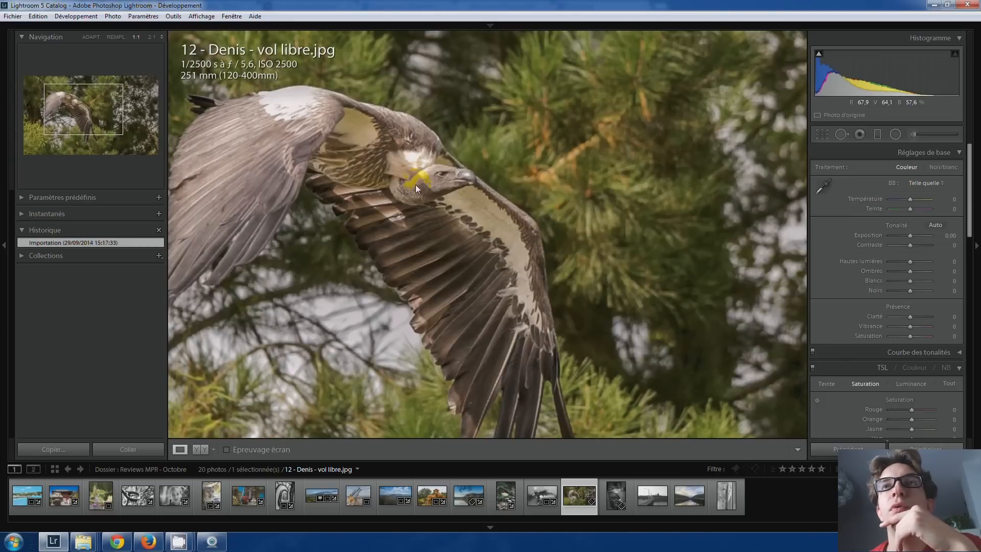
drag(404, 189, 455, 189)
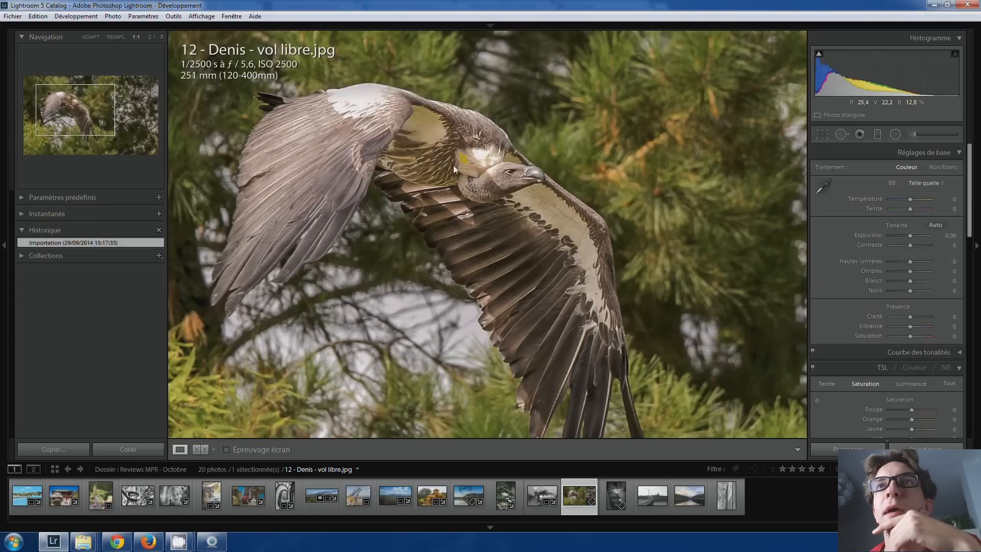
click(486, 196)
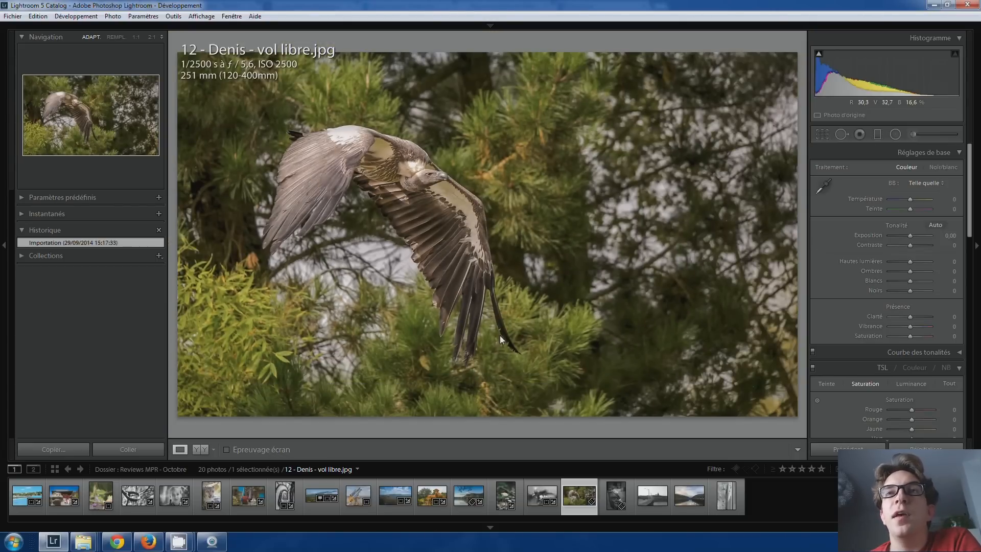
Step: Try a black-and-white conversion of the vulture photo and return it to colour
click(943, 367)
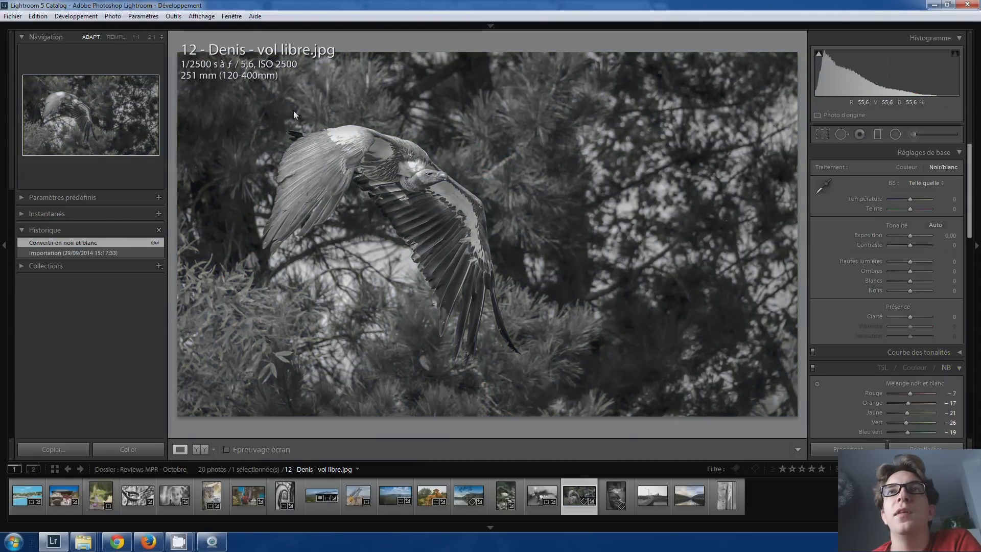
click(887, 366)
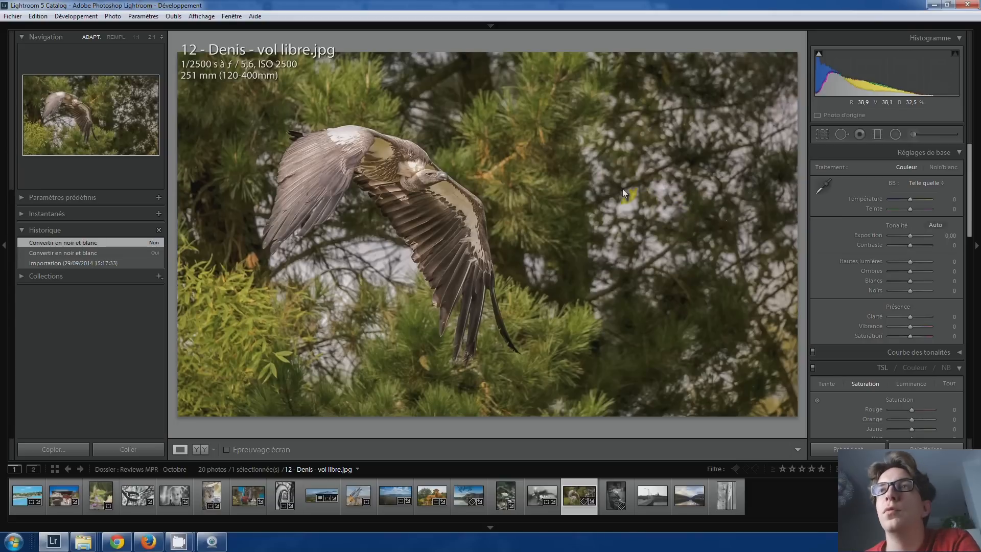
Step: Open the black-and-white street portrait of the bearded man and examine his face at 1:1 and 1:2 zoom
click(615, 494)
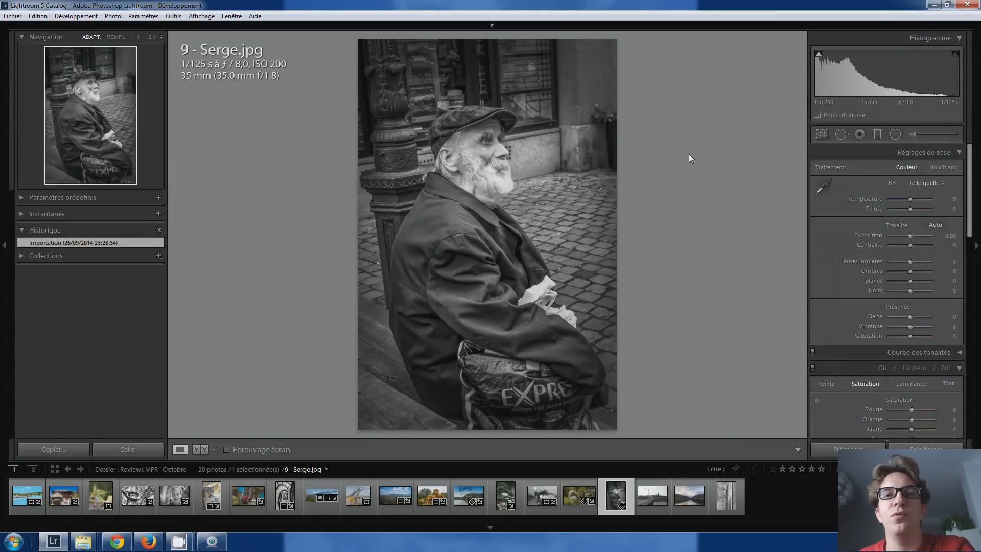
click(547, 151)
drag(547, 151, 601, 171)
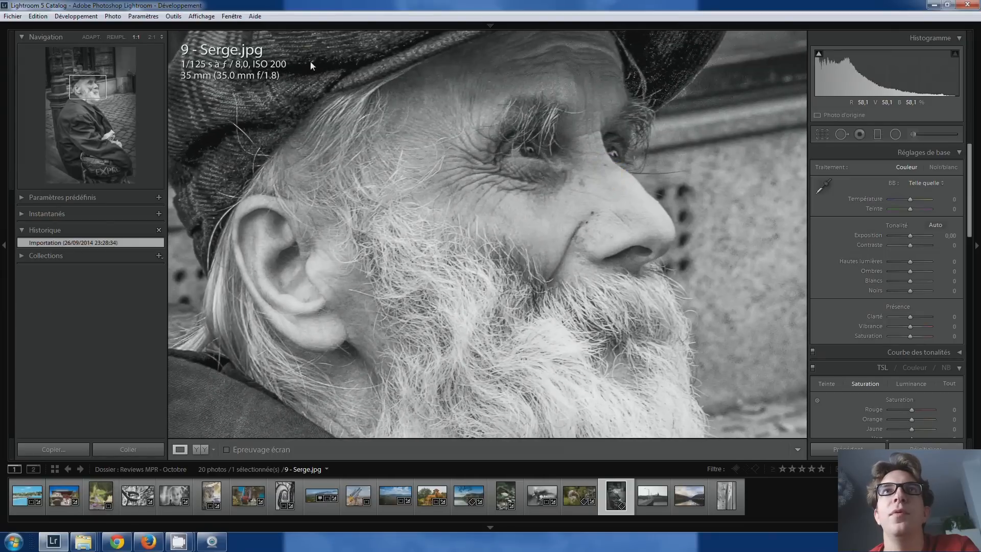
click(151, 38)
click(162, 36)
click(129, 91)
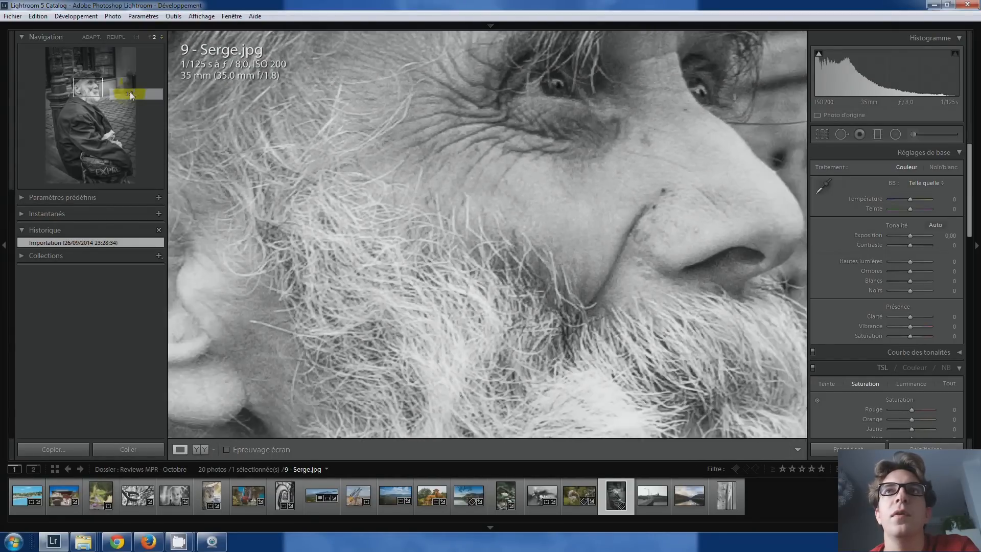
click(348, 163)
click(409, 175)
click(459, 185)
drag(440, 161, 446, 234)
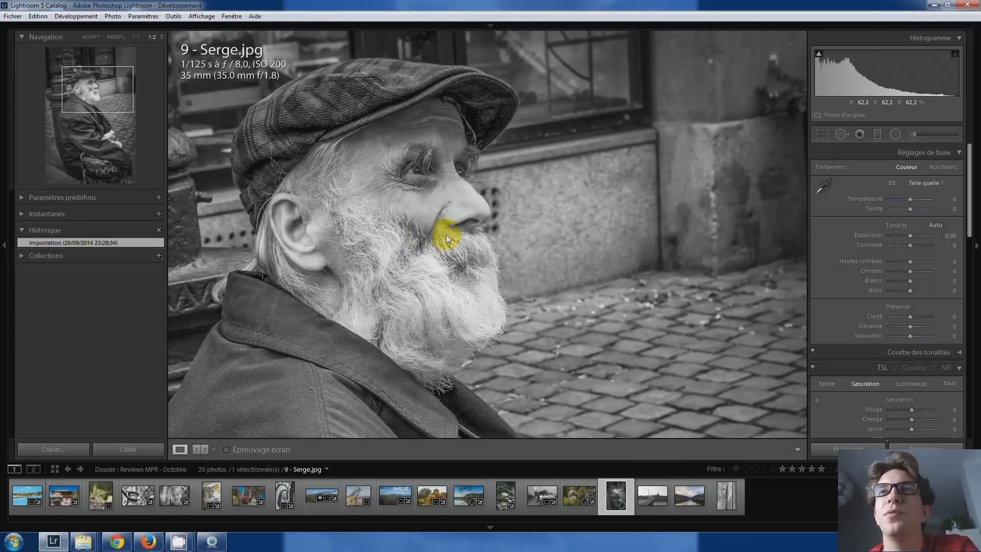
drag(363, 190, 362, 210)
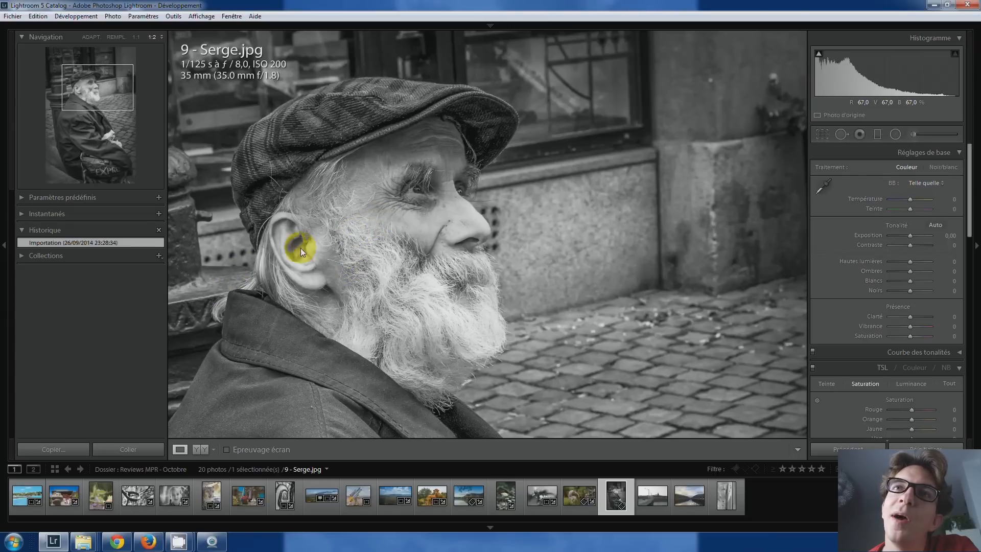
click(388, 254)
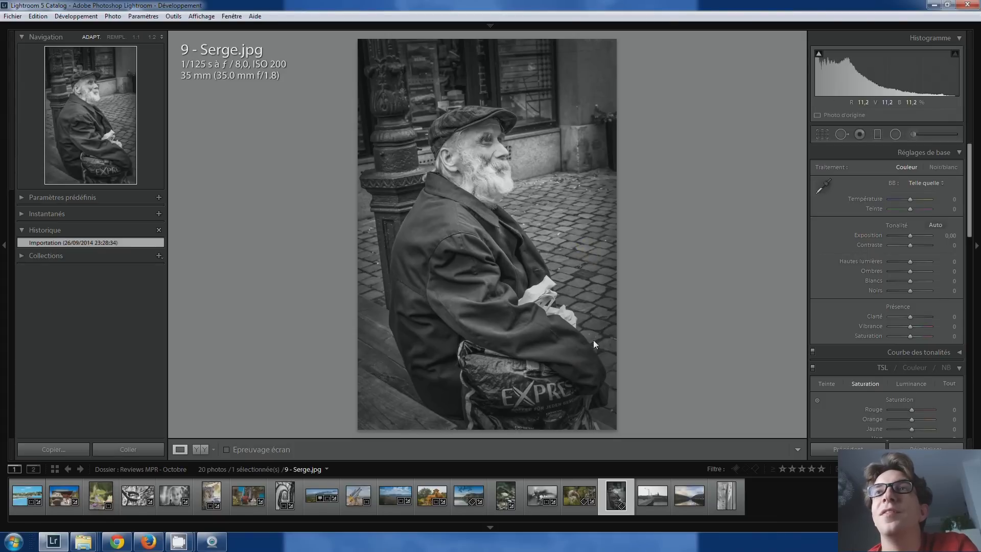
Step: Examine the bearded man's face, beard and eye in the portrait at 1:2, 8:1 and 4:1 zoom
click(502, 139)
drag(547, 130, 518, 161)
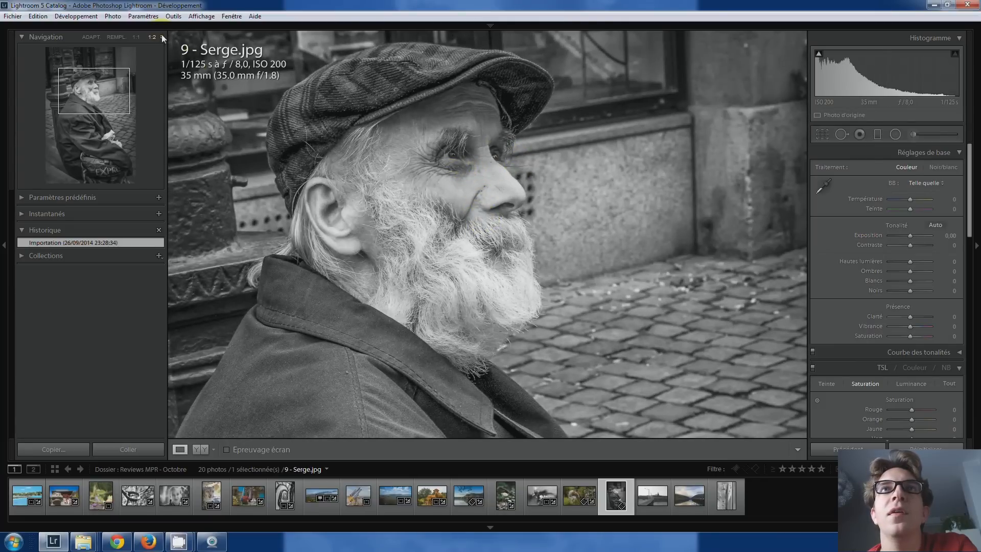
click(449, 152)
click(478, 139)
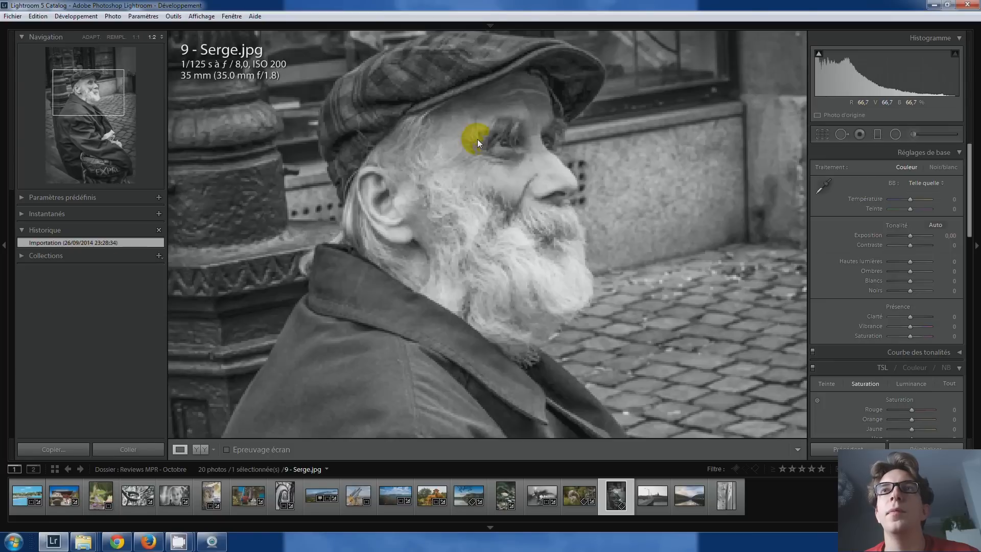
click(160, 38)
click(129, 139)
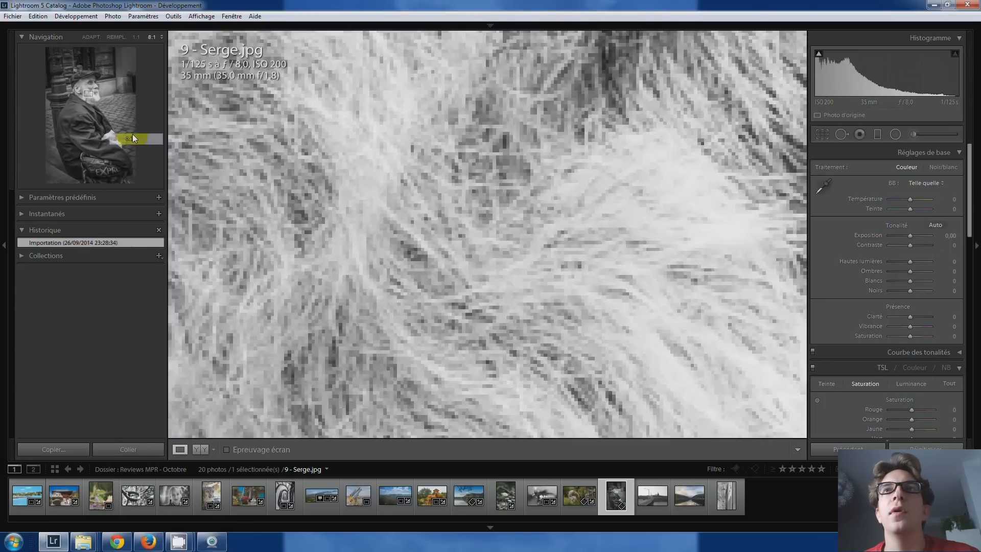
drag(541, 222, 585, 318)
click(153, 37)
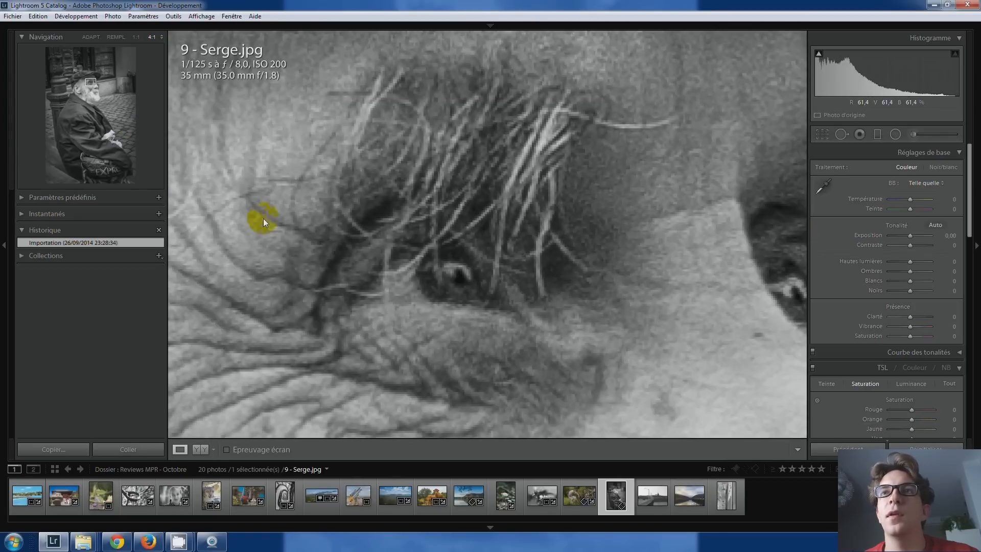
Step: Examine both of the bearded man's eyes at 4:1, 2:1 and 1:1 zoom, ending with the full-frame view
drag(526, 292, 433, 266)
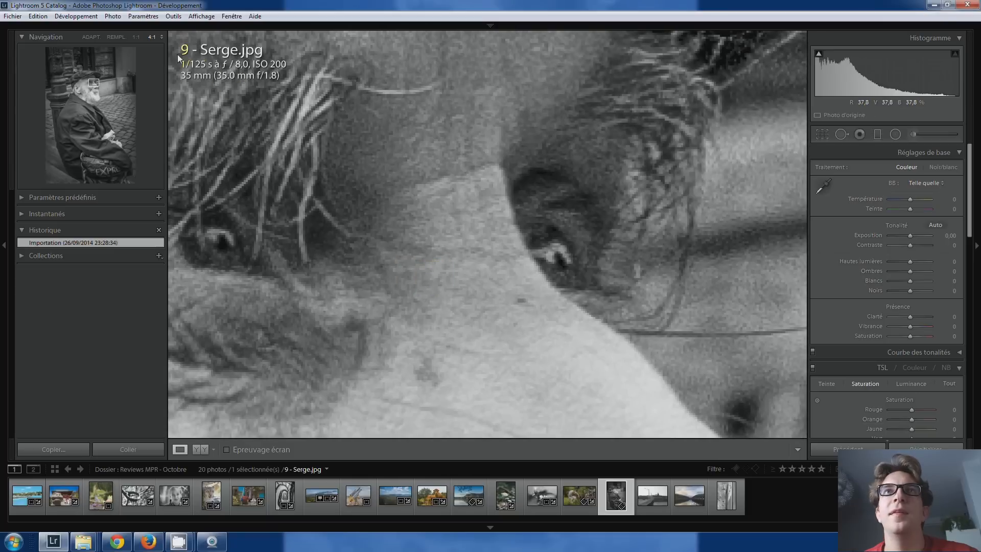
click(162, 38)
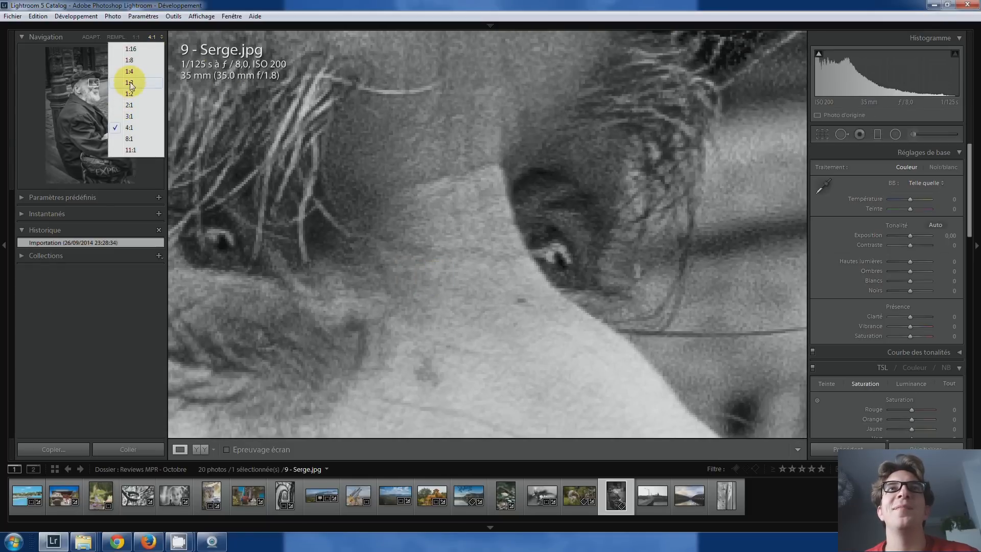
click(133, 105)
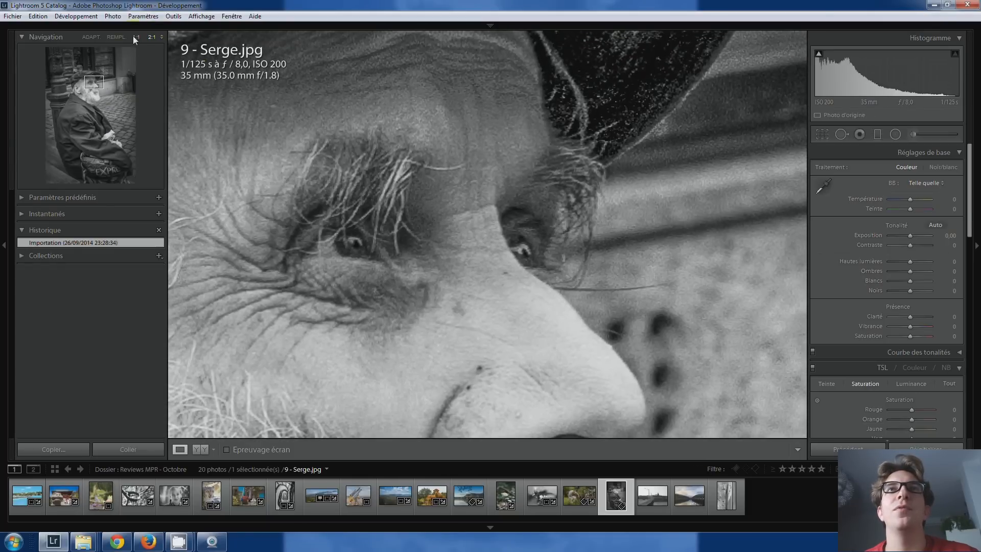
click(135, 37)
click(347, 219)
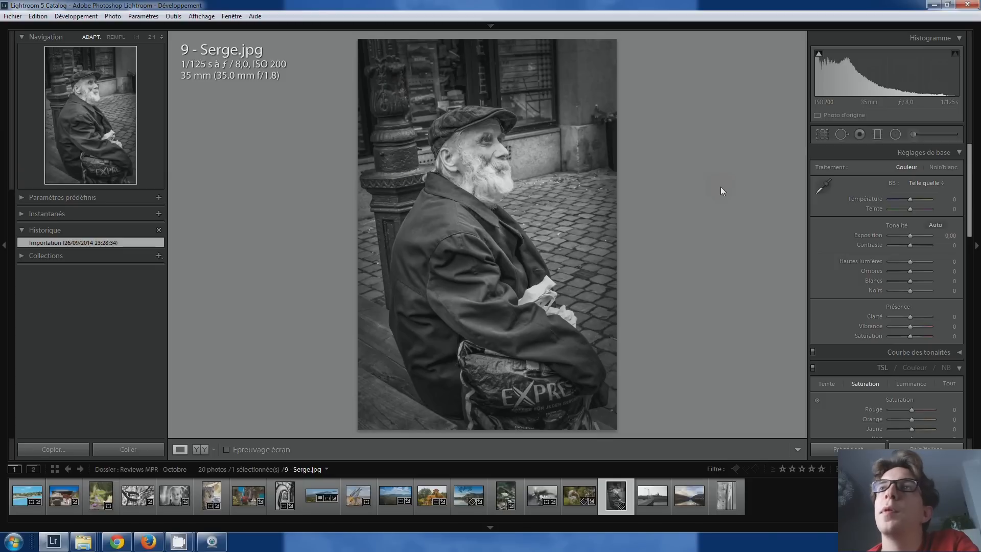
Step: Straighten the portrait with a crop angle of 6.78 and shift the crop to leave more room above the man's cap
click(825, 133)
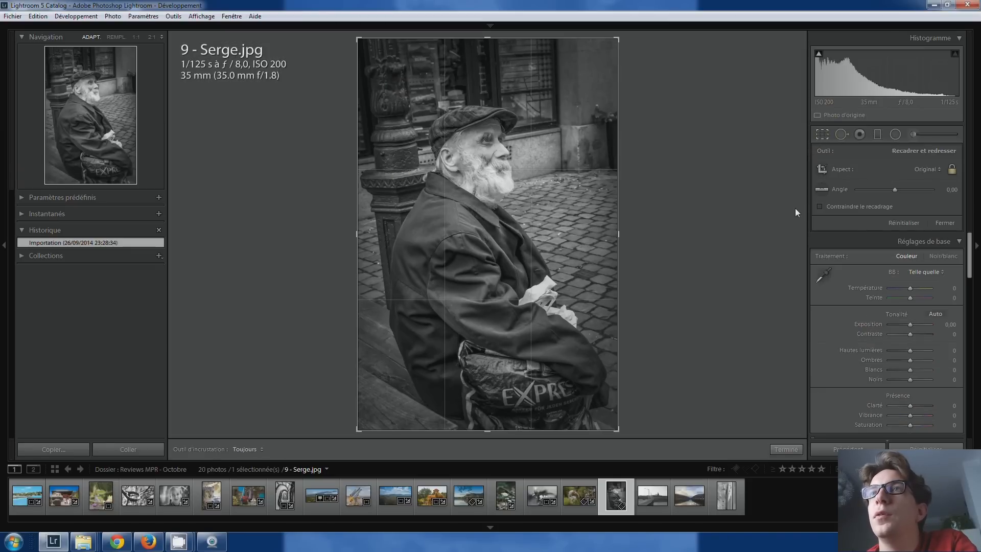
drag(894, 190, 899, 191)
double_click(545, 216)
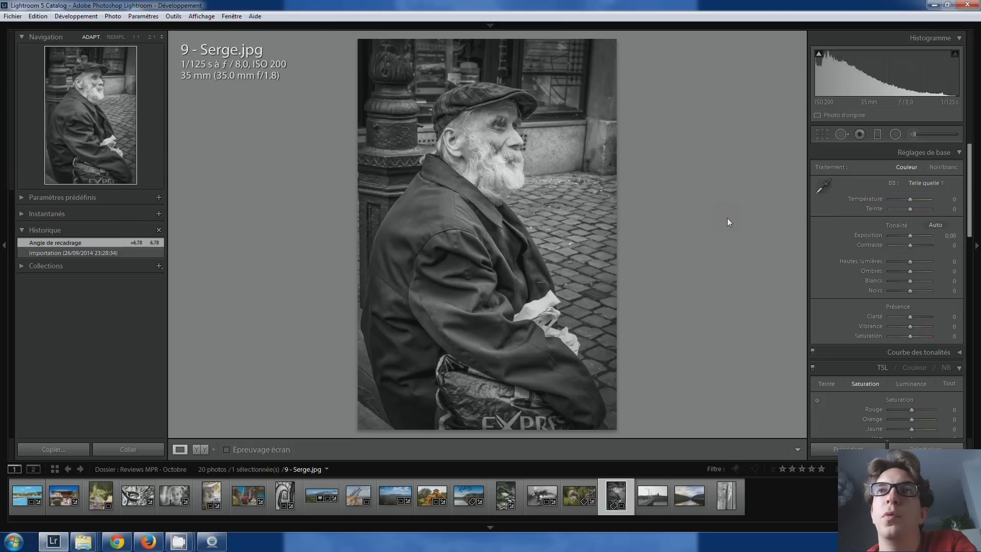
click(822, 134)
drag(379, 71, 381, 70)
drag(459, 232, 453, 249)
key(Return)
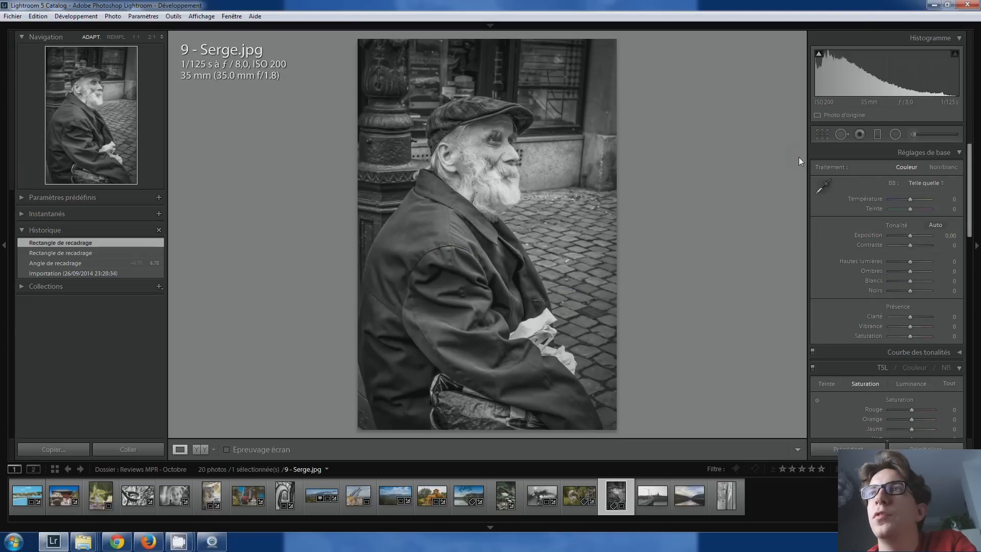
Step: Reposition the portrait's crop slightly higher to add more space above the cap
click(822, 134)
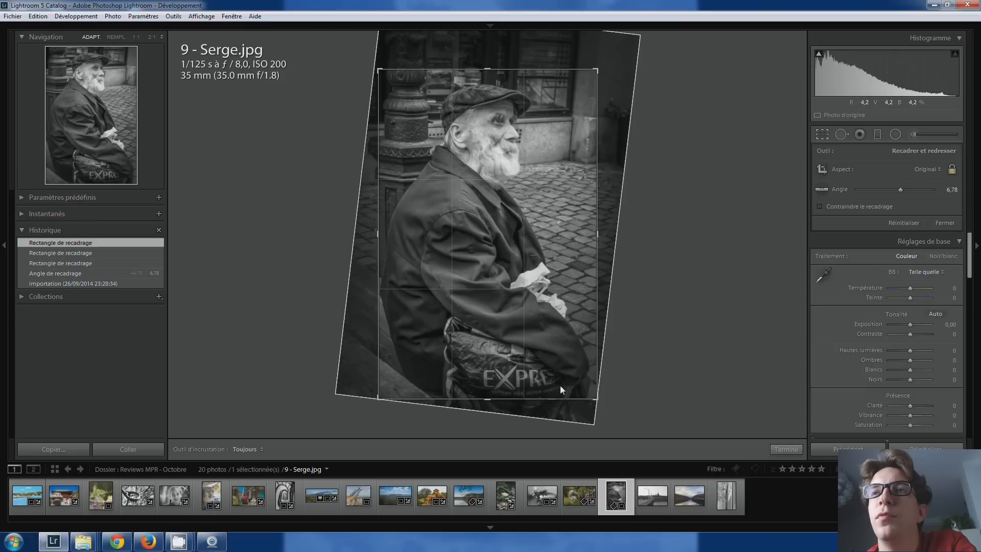
drag(489, 203, 479, 237)
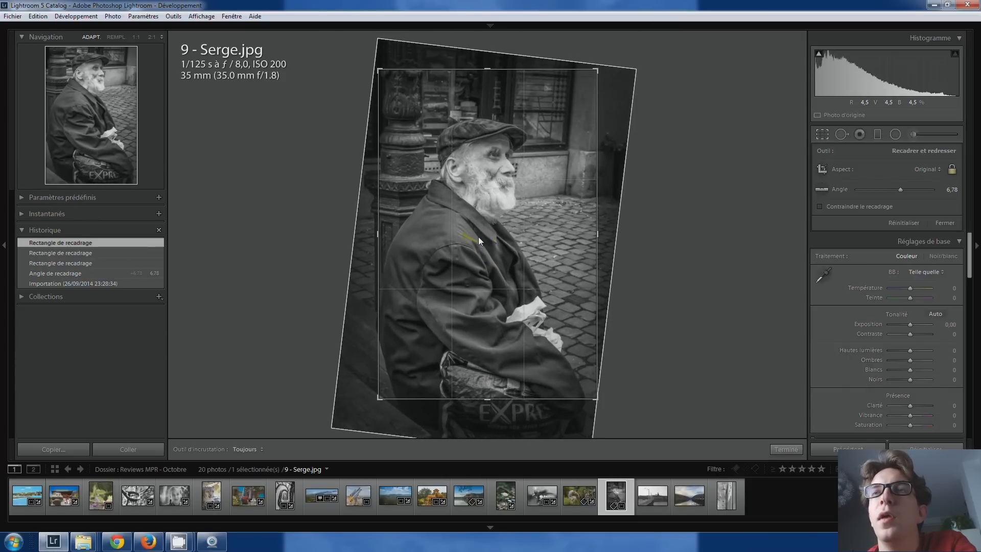
drag(478, 237, 476, 248)
key(Return)
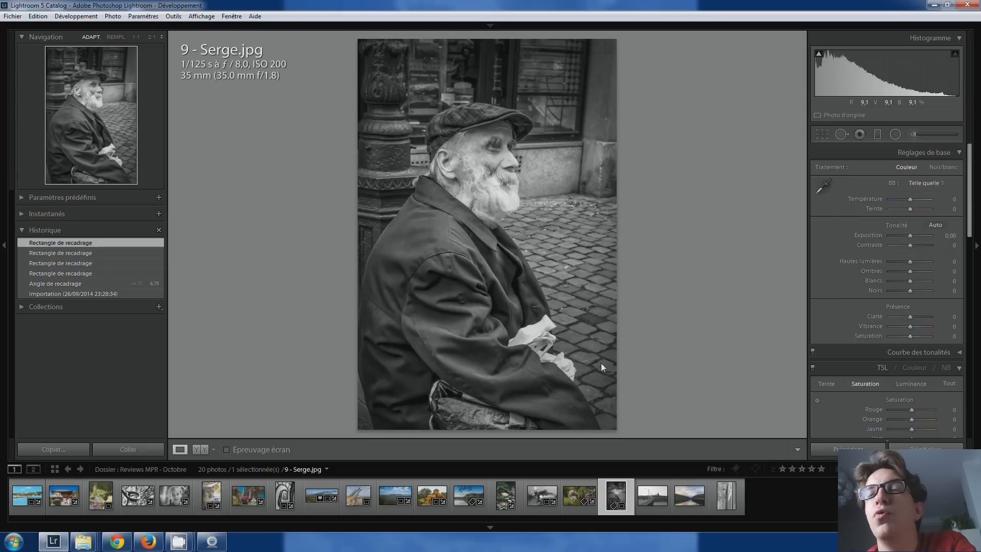
Step: Tighten the portrait's crop slightly and reframe it with more room in front of the man's face
click(823, 134)
drag(550, 280, 520, 394)
drag(595, 397, 590, 389)
drag(522, 239, 511, 238)
double_click(501, 236)
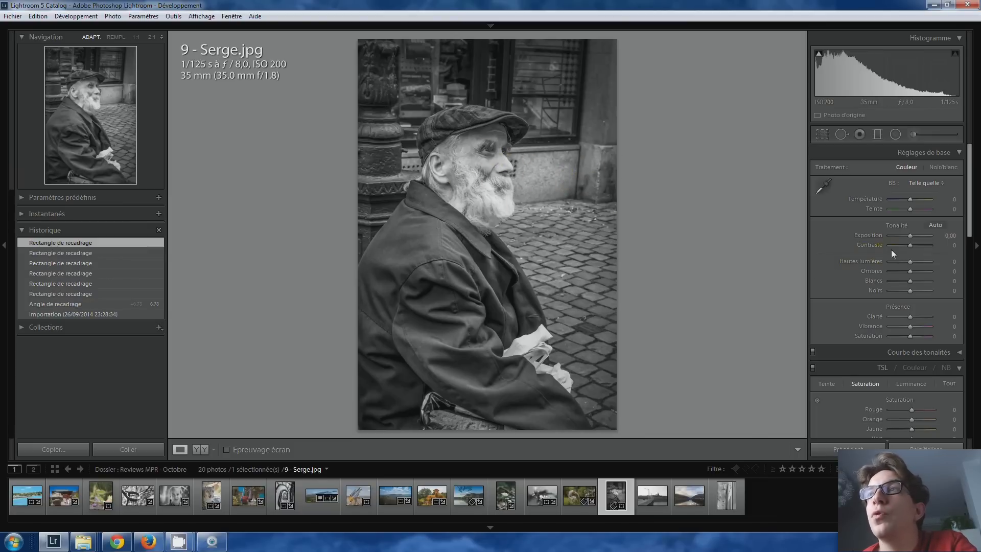
Step: Try raising the portrait's overall contrast and clarity, and reset both to 0
drag(909, 246, 921, 244)
drag(915, 316, 920, 315)
double_click(921, 314)
double_click(922, 247)
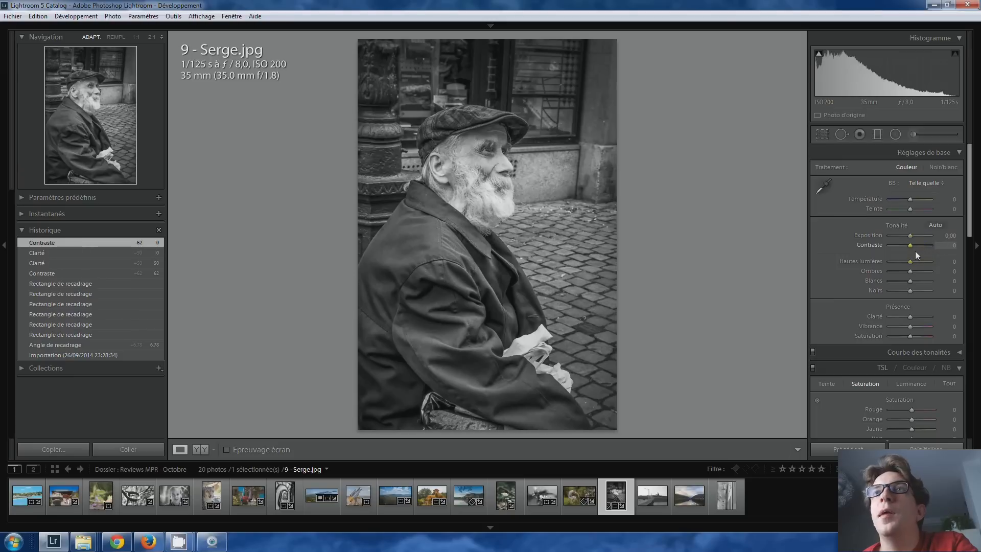
Step: Paint a local adjustment over the man's face with brush size 9, exposure 0 and clarity 20
drag(474, 158, 509, 154)
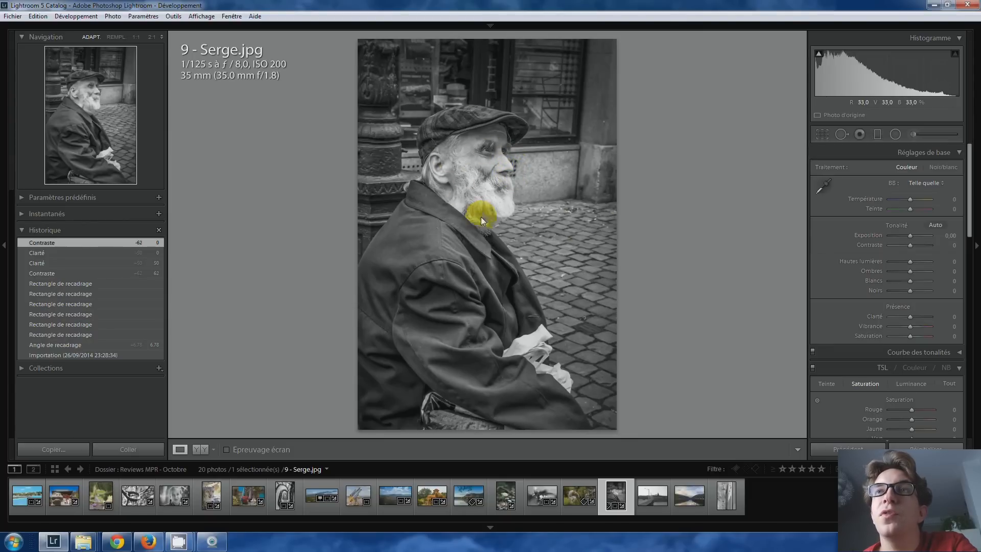
key(k)
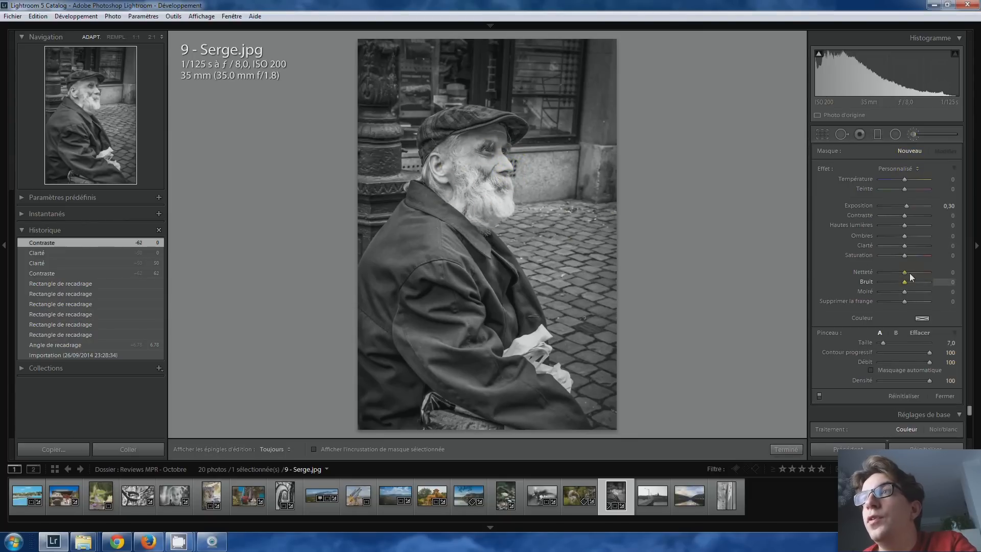
double_click(907, 205)
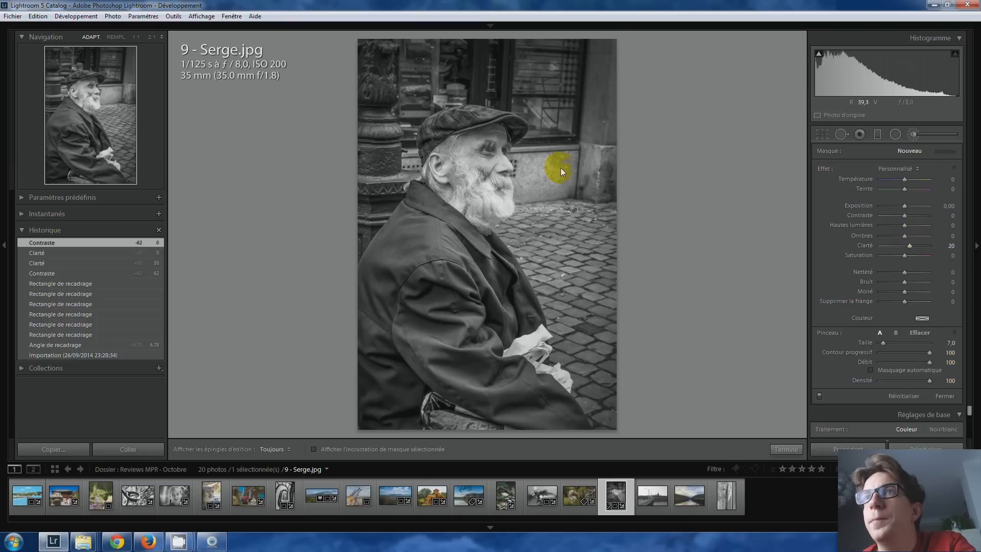
scroll(483, 156, up, 2)
drag(484, 151, 461, 155)
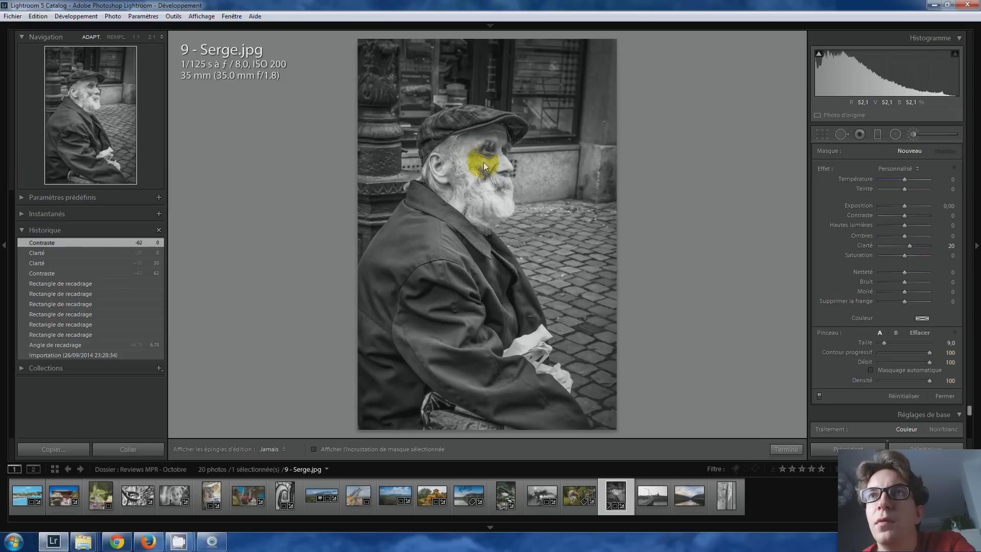
drag(494, 180, 496, 182)
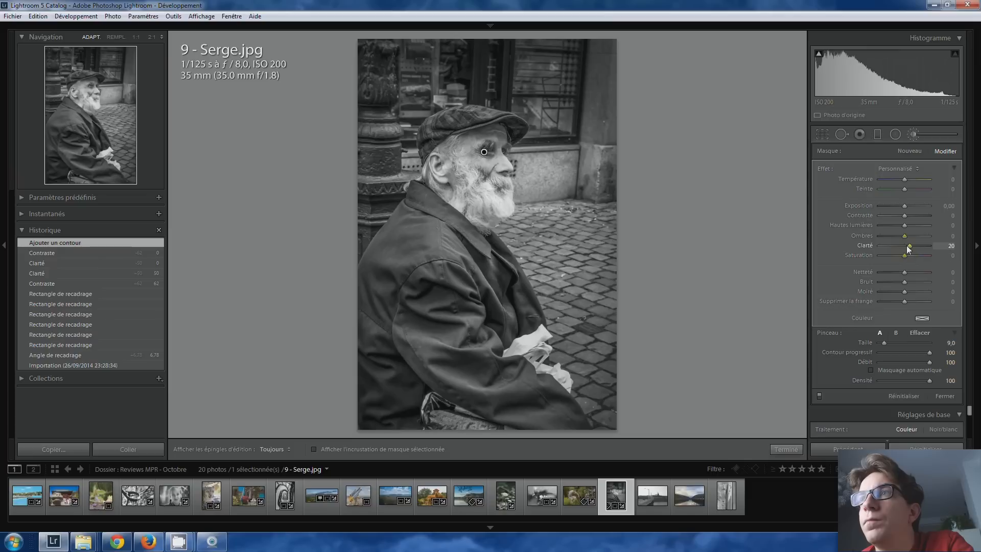
Step: Set the face adjustment's clarity to 21, close the brush and check the man's face
mouse_move(912, 245)
mouse_down()
mouse_move(927, 247)
mouse_move(913, 252)
mouse_up()
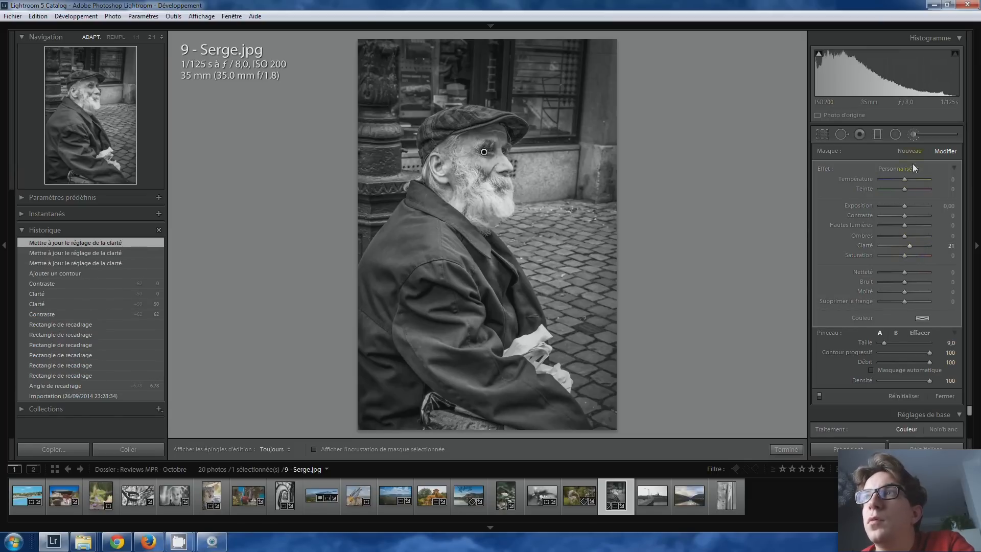
click(913, 134)
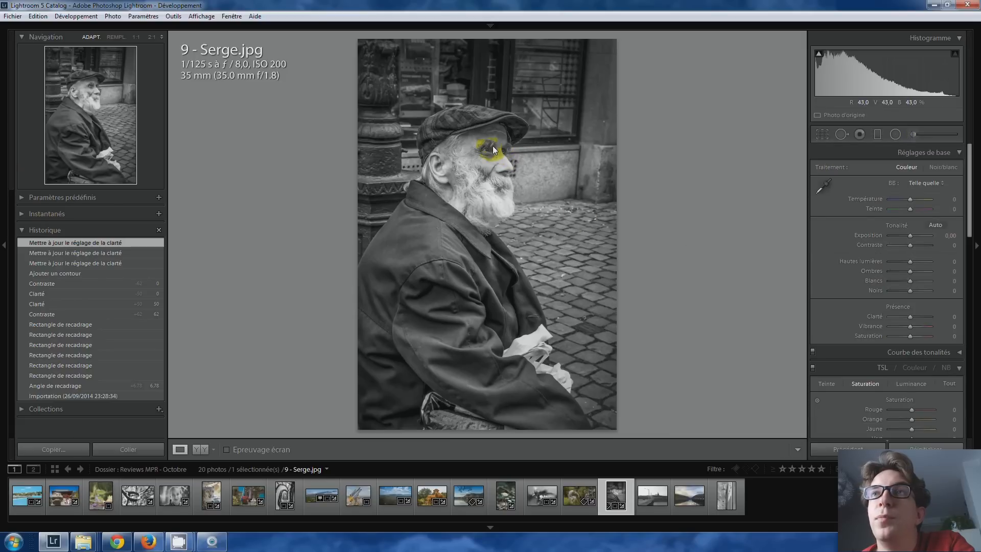
click(493, 145)
click(526, 182)
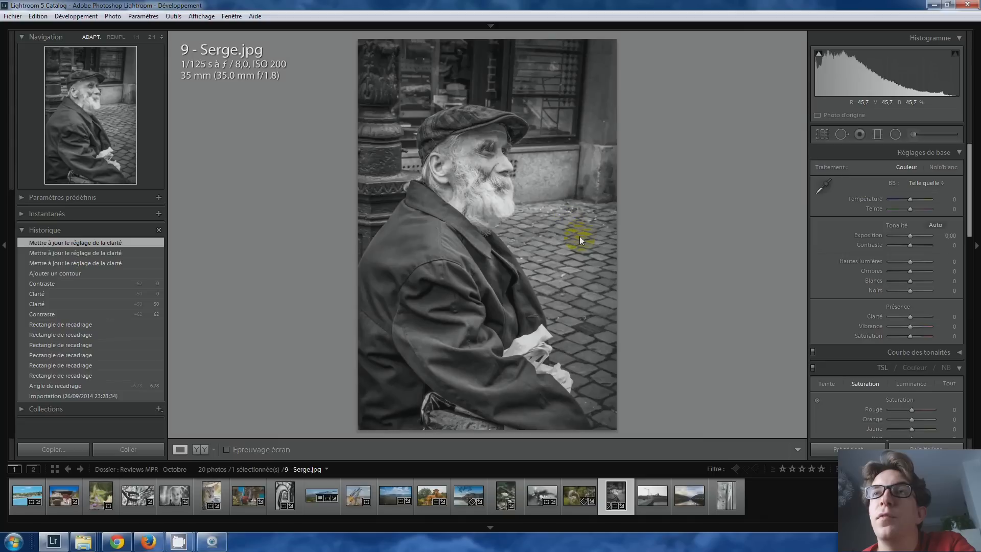
Step: Open the black-and-white bridge photo and examine the car, pedestrians, lamp posts, buildings and distant basilica at 1:1 zoom
click(646, 498)
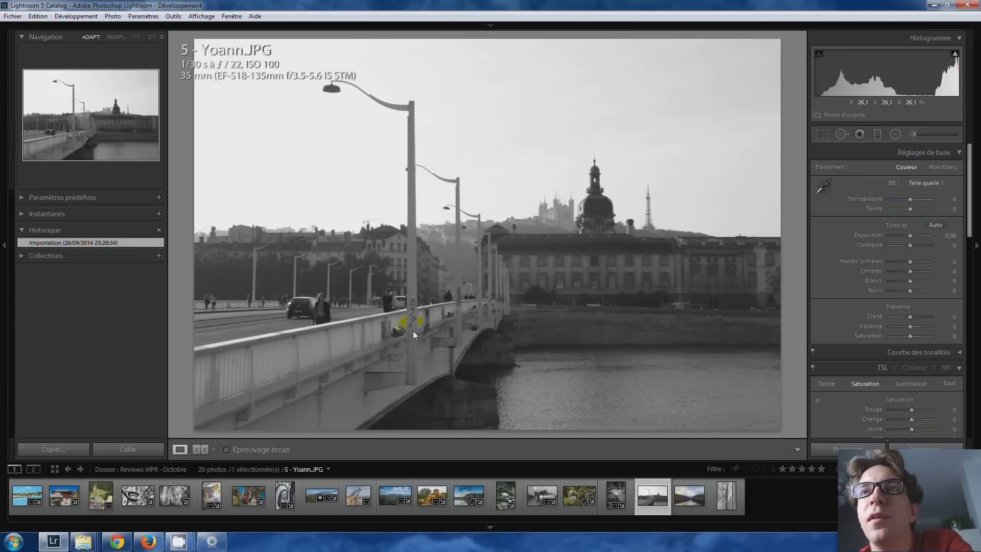
click(282, 307)
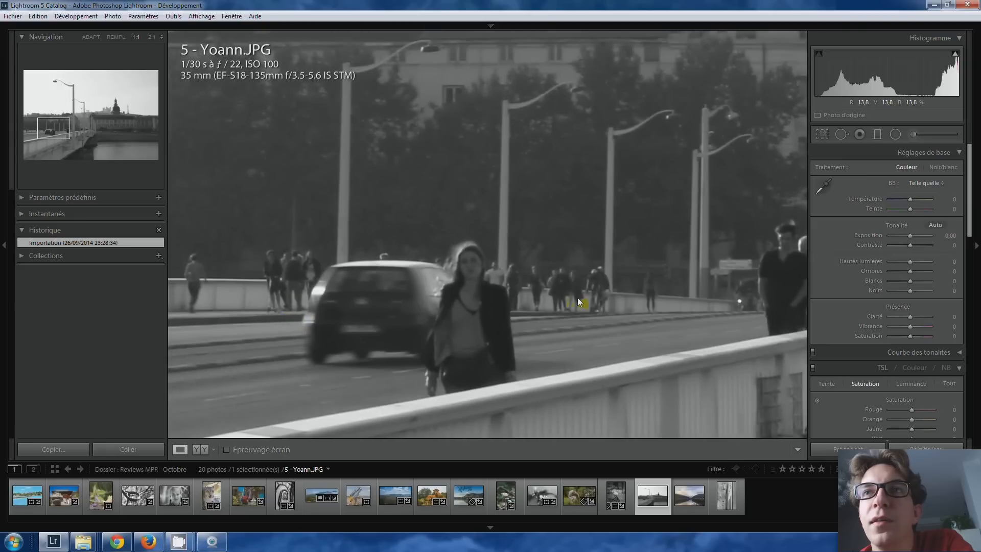
drag(577, 298, 309, 330)
drag(578, 328, 390, 317)
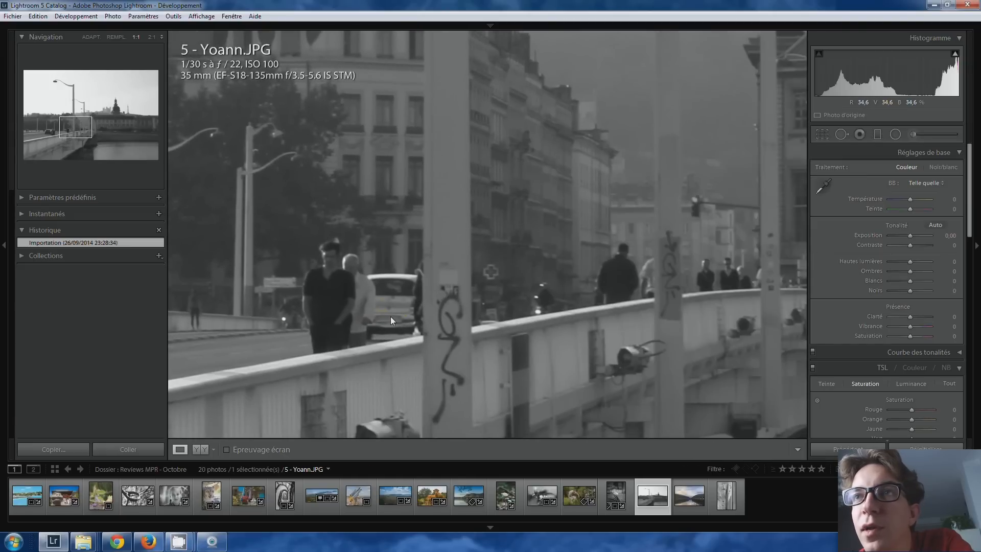
drag(571, 286, 356, 384)
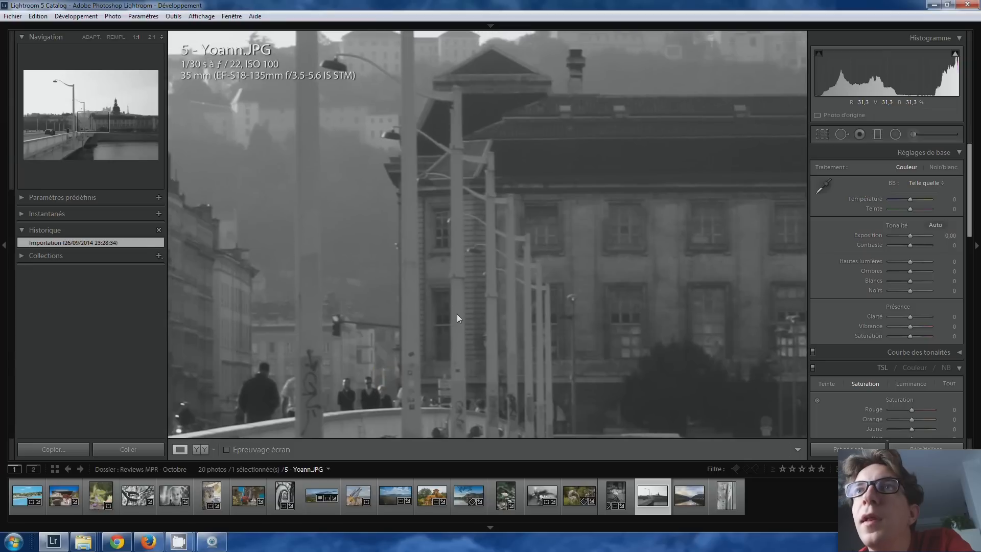
drag(359, 164, 410, 274)
drag(565, 243, 434, 302)
drag(648, 230, 490, 274)
drag(582, 198, 536, 210)
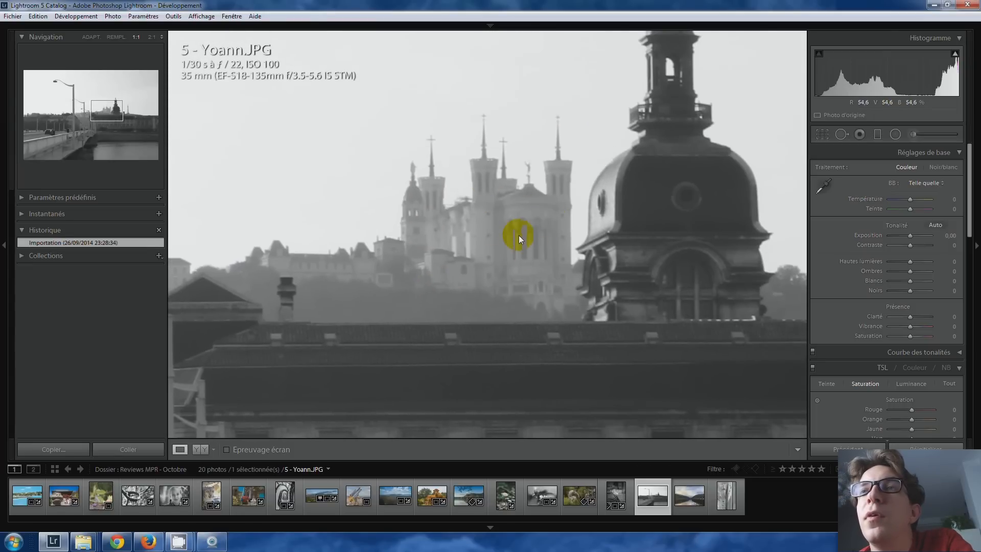
click(488, 228)
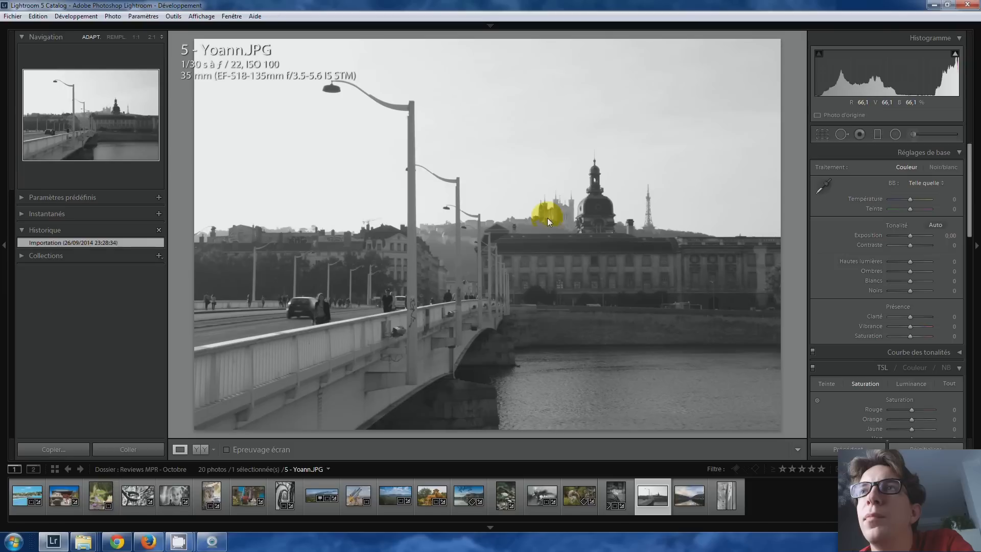
Step: Compare the bridge photo's lattice tower, dome and basilica at 1:1 zoom with the full-frame view
click(657, 206)
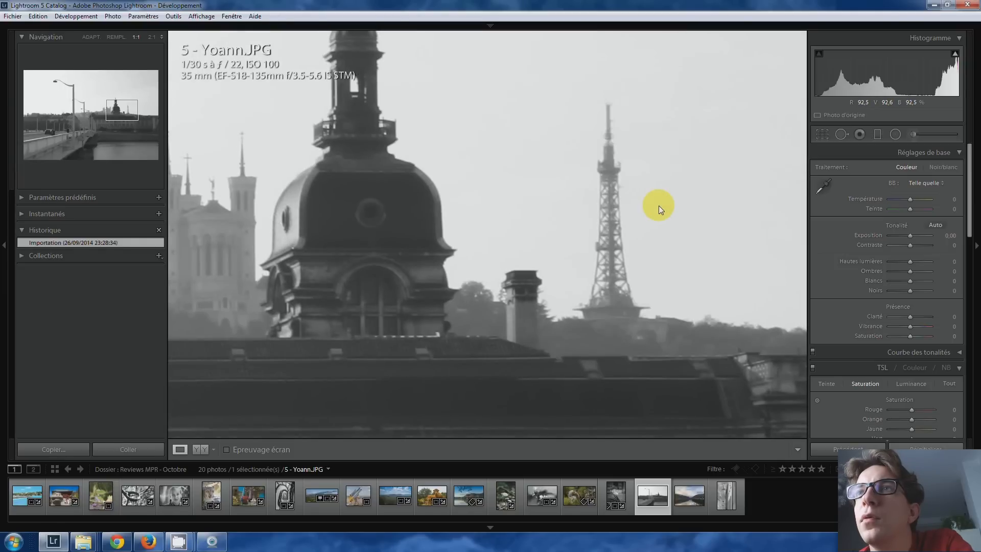
click(606, 256)
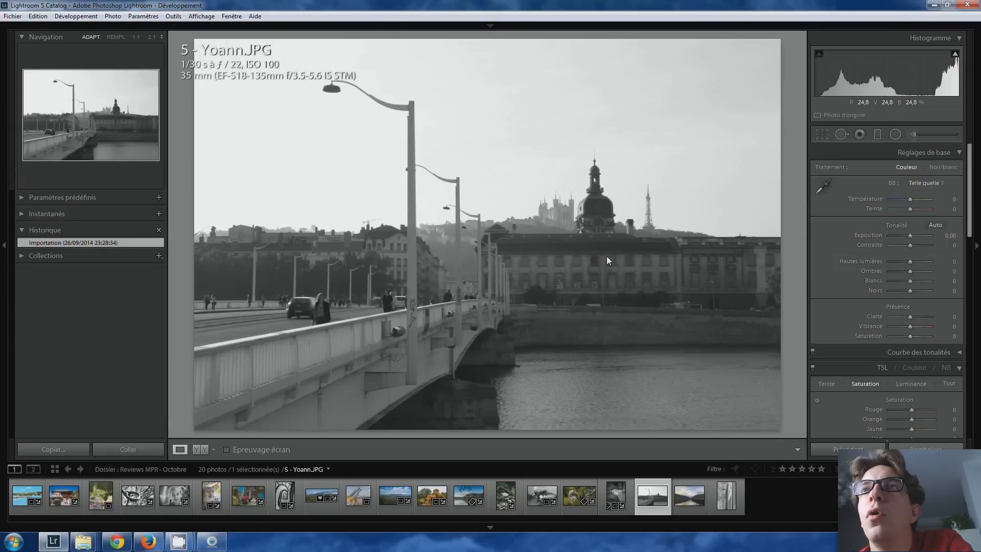
click(650, 223)
drag(646, 221, 649, 294)
drag(486, 219, 569, 216)
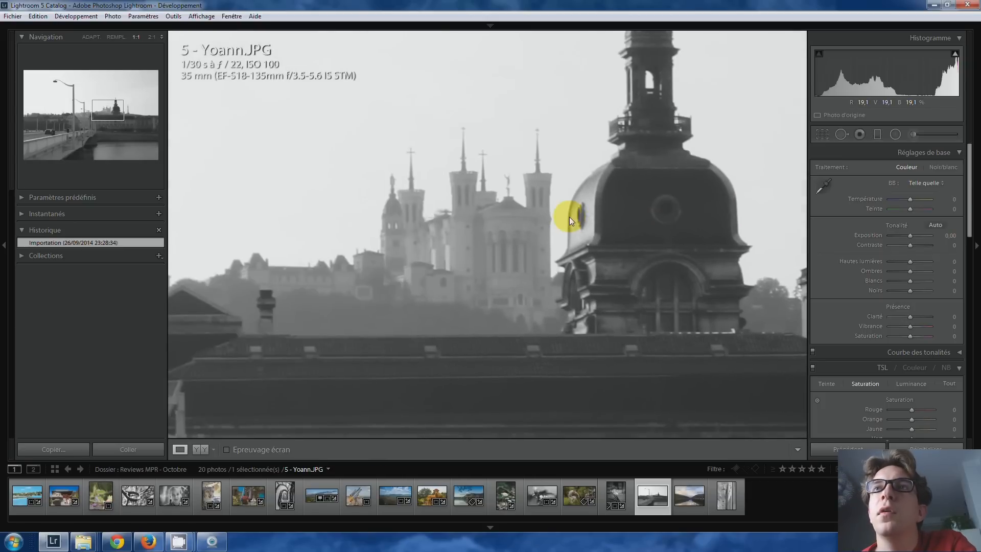
click(519, 229)
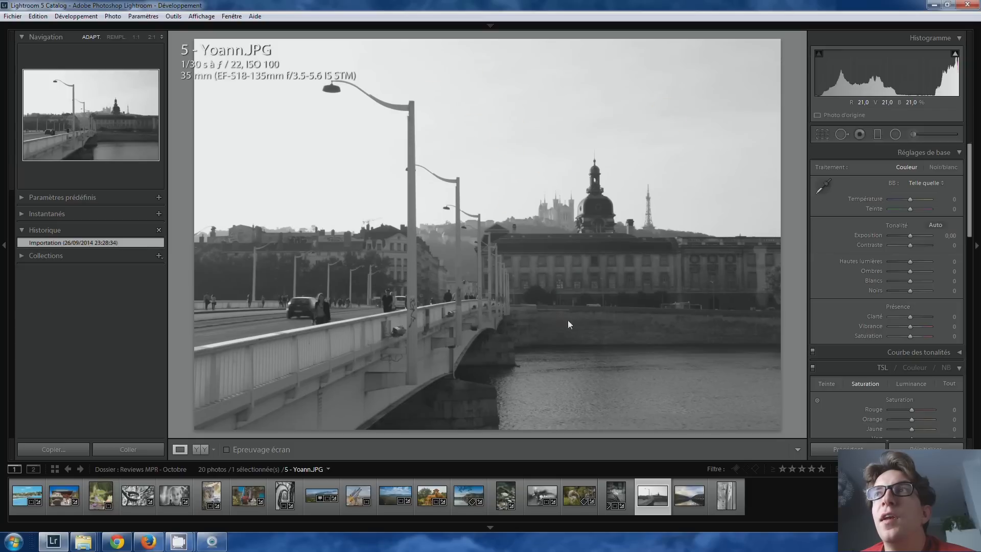
Step: Toggle the highlight clipping display and raise the bridge photo's shadows to +80
click(955, 54)
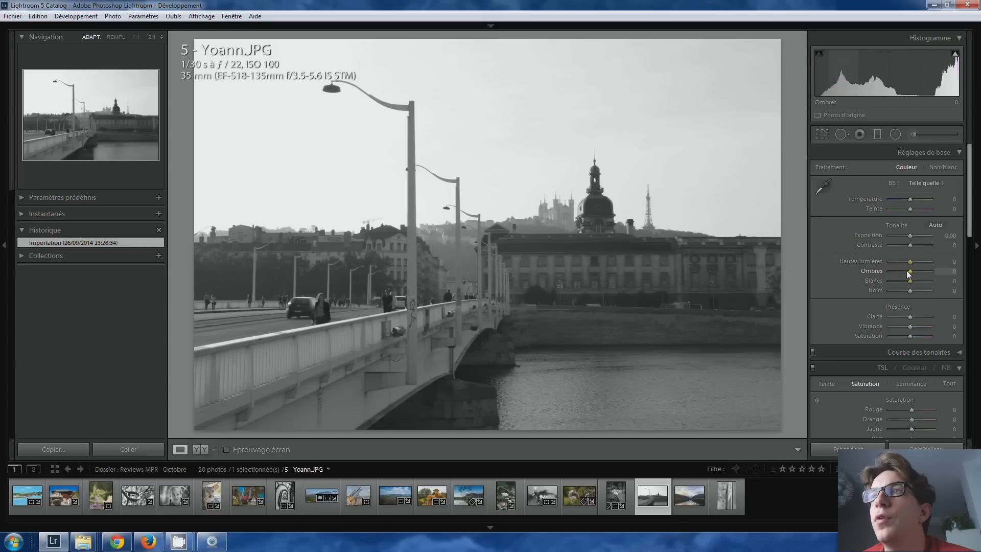
key(Up)
key(Up)
key(Up)
key(Up)
key(Up)
key(Up)
key(Up)
key(Up)
key(Up)
key(Up)
key(Up)
key(Up)
key(Up)
key(Up)
key(Up)
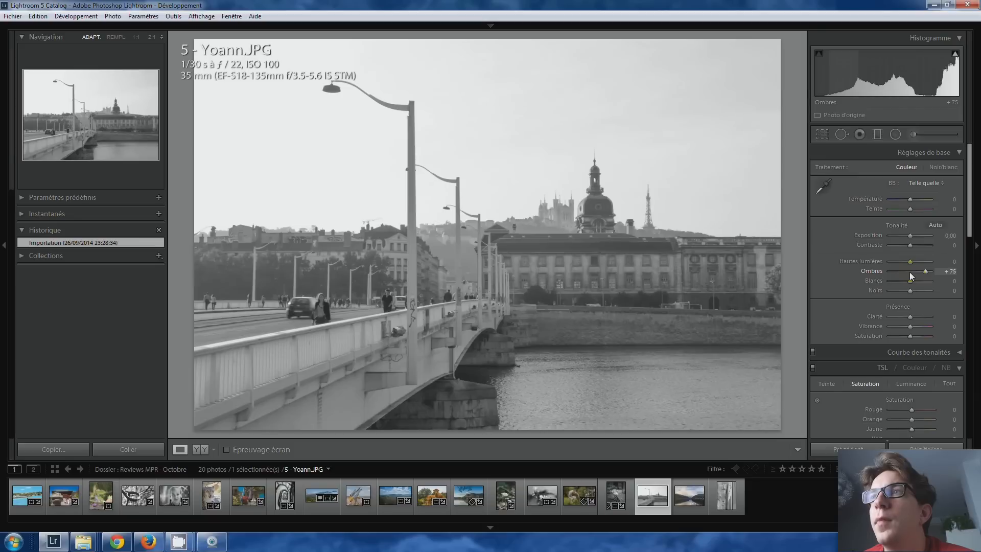
key(Up)
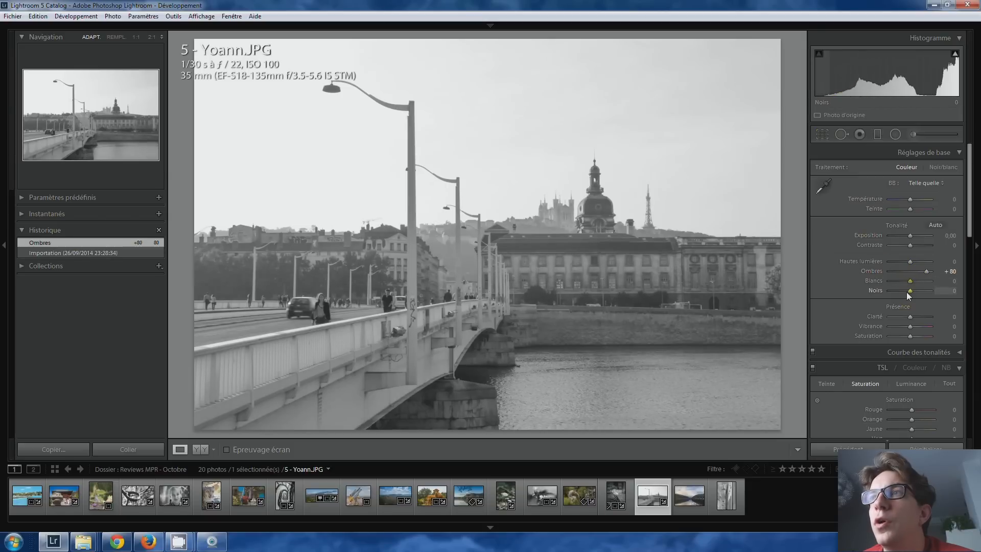
Step: Lower the bridge photo's blacks to -70
key(Down)
key(Down)
key(Down)
key(Down)
key(Down)
key(Down)
key(Down)
key(Down)
key(Down)
key(Down)
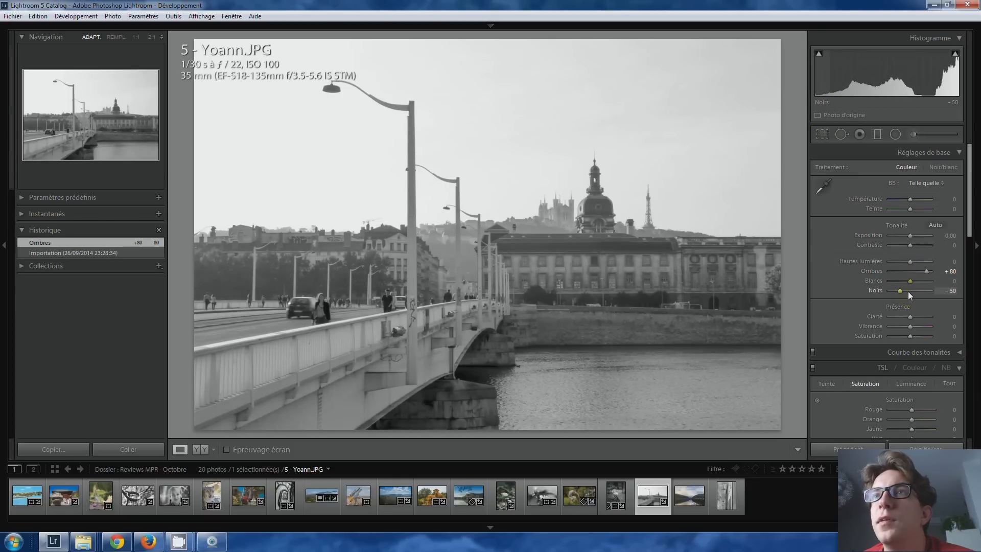
key(Down)
key(Down)
key(Down)
key(Down)
key(Down)
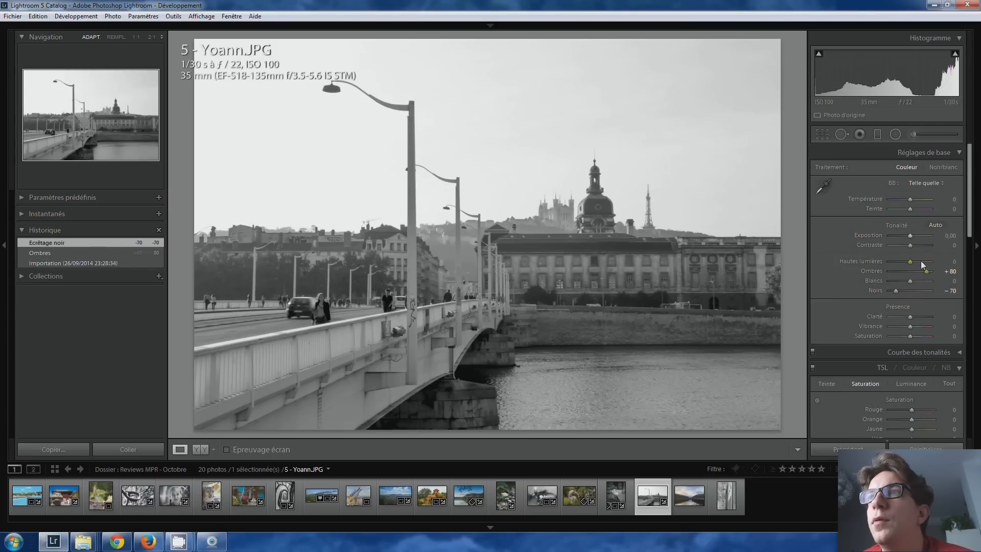
Step: Lower the bridge photo's highlights to -15
key(Down)
key(Down)
key(Down)
key(Down)
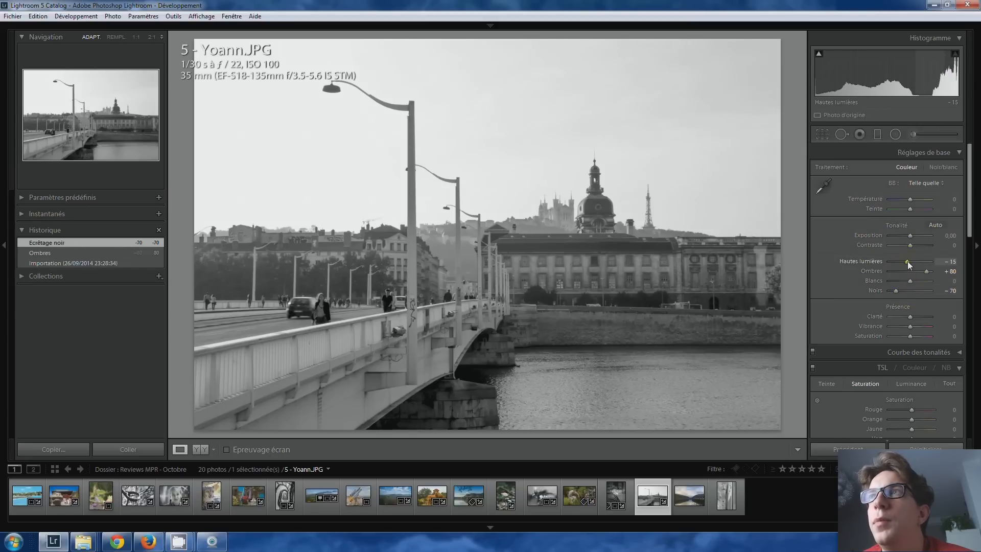
key(Down)
key(Down)
key(Down)
key(Down)
key(Down)
key(Down)
key(Down)
key(Down)
key(Down)
key(Down)
key(Down)
key(Down)
key(Down)
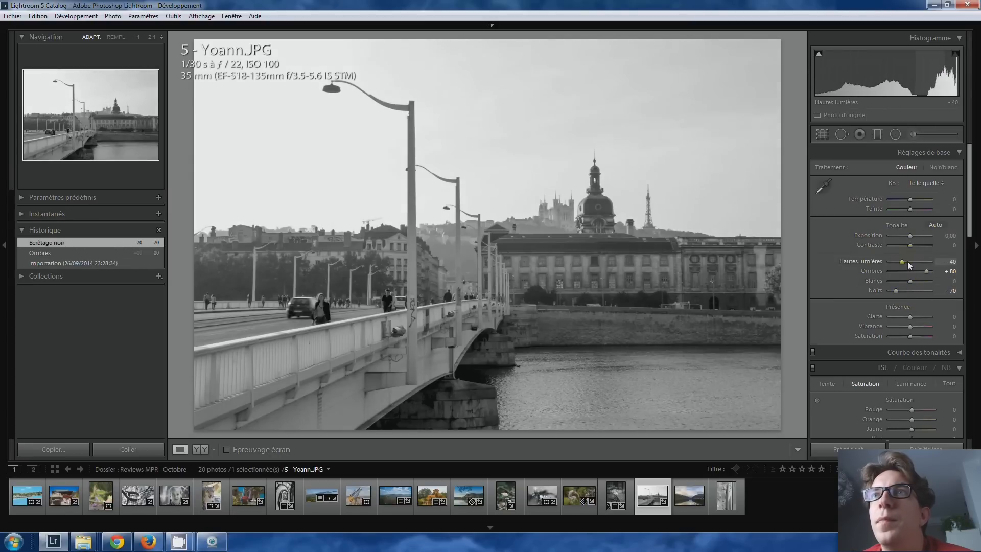
key(Up)
key(Up)
key(Up)
key(Up)
key(Up)
key(Up)
key(Up)
key(Up)
key(Up)
key(Up)
key(Up)
key(Up)
key(Up)
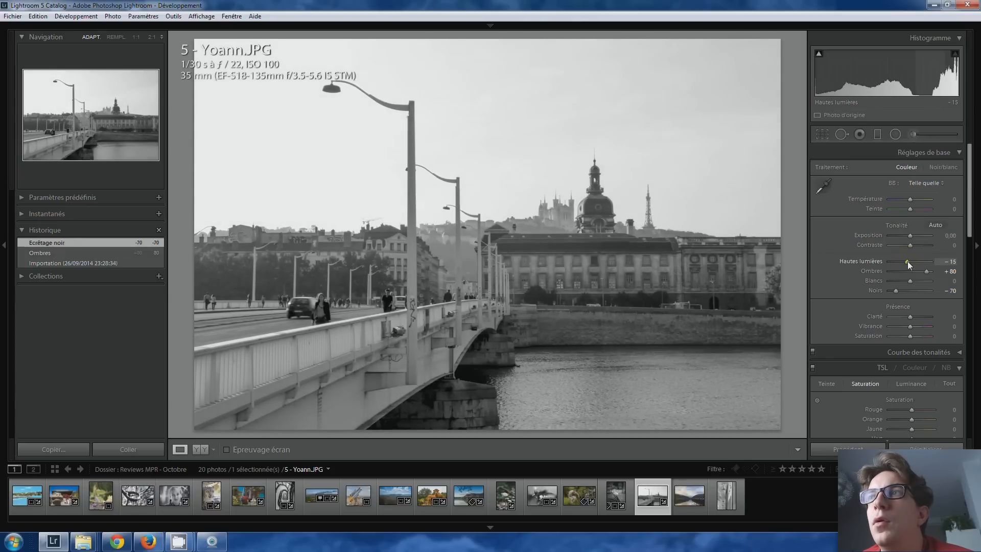
Step: Raise the bridge photo's whites to +5 and compare the edited version with the imported state in the history
key(Up)
key(Up)
key(Up)
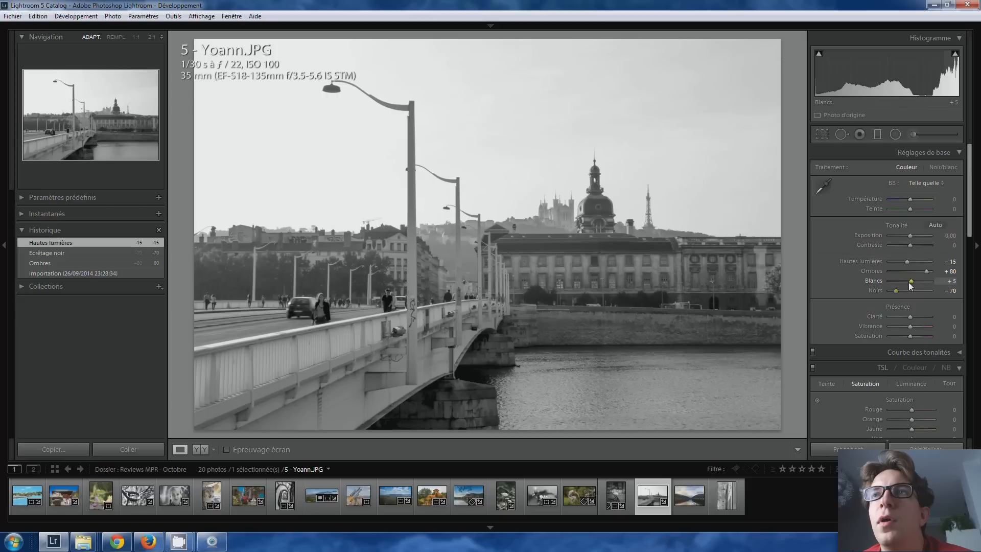
key(Down)
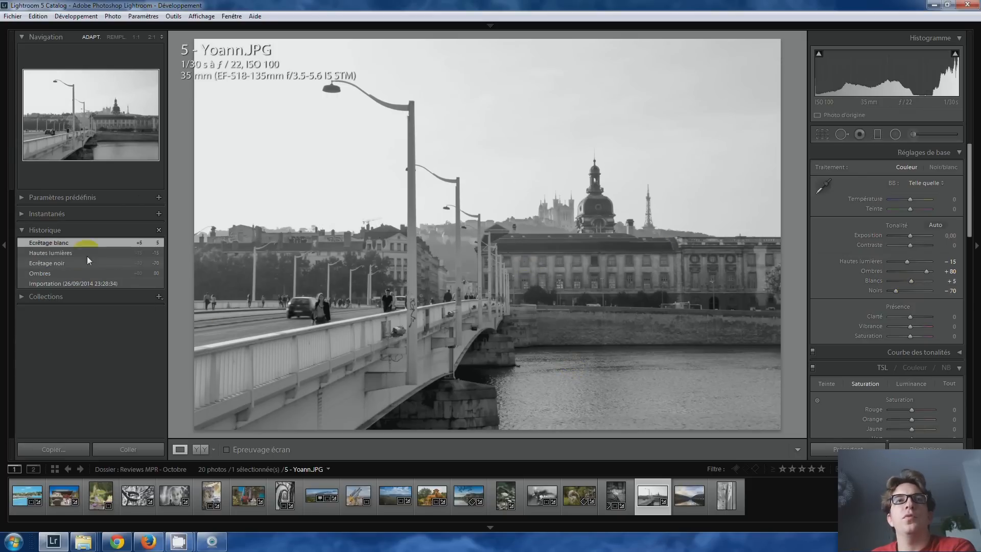
click(85, 283)
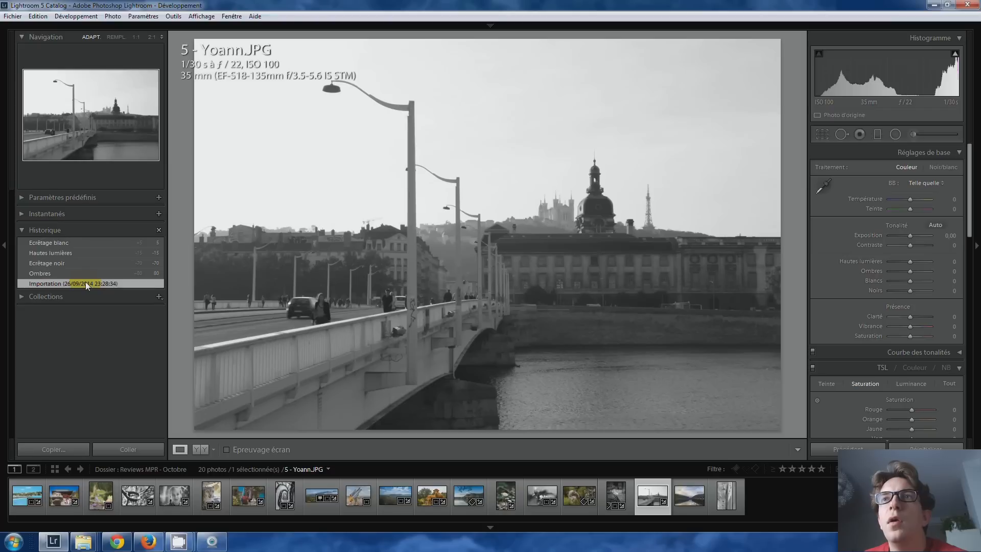
click(85, 244)
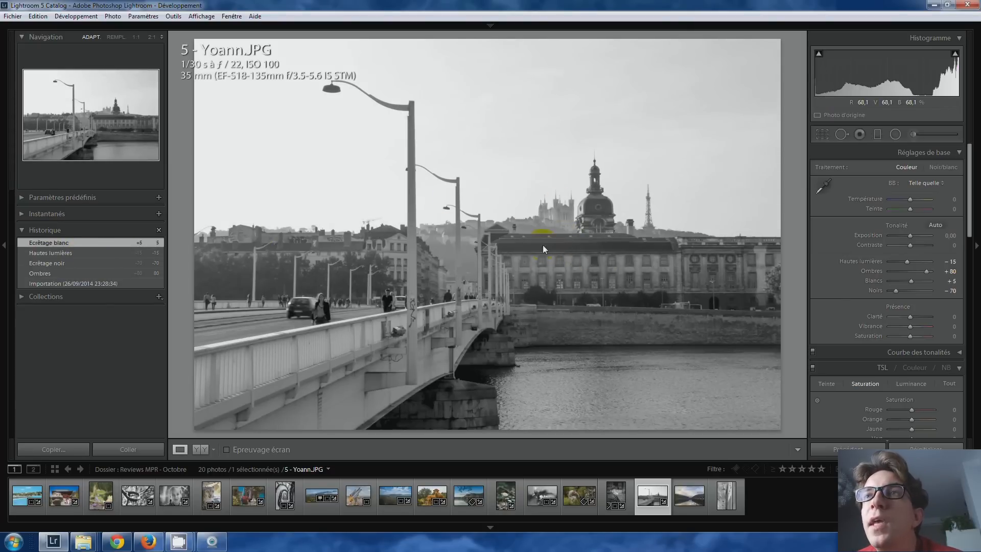
Step: Paint over the distant basilica and its hillside with an adjustment brush at clarity 50 and size 13
click(554, 219)
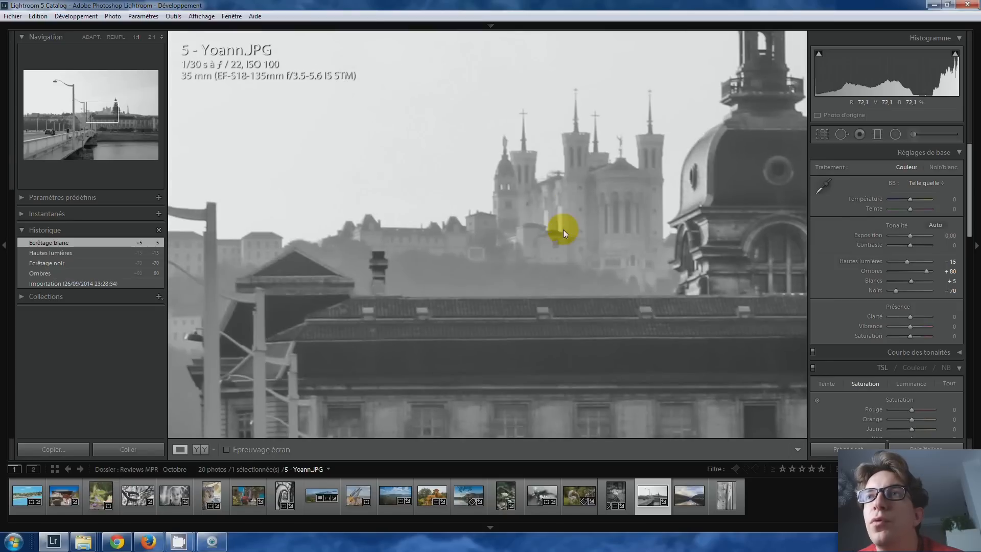
drag(568, 263, 623, 246)
drag(259, 311, 455, 235)
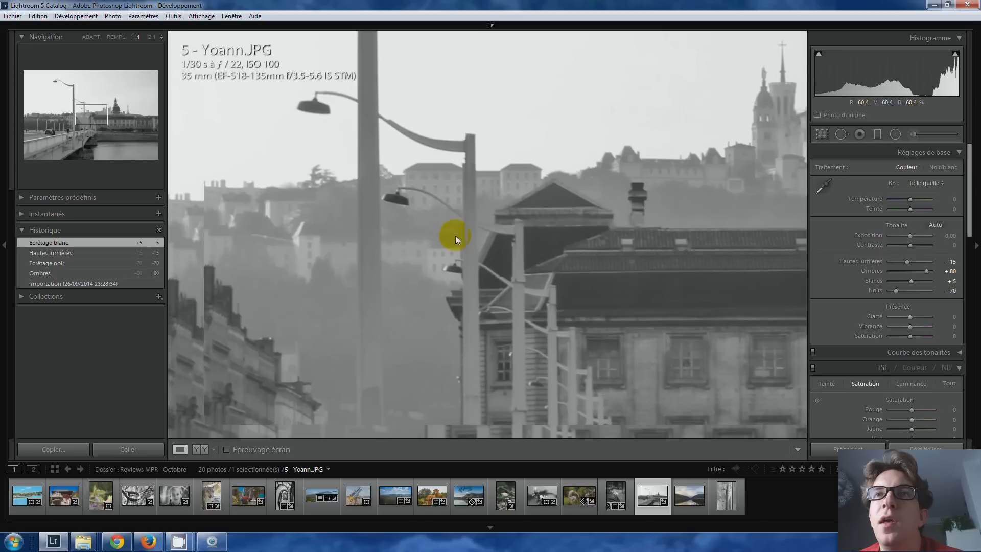
drag(575, 195, 284, 297)
click(914, 134)
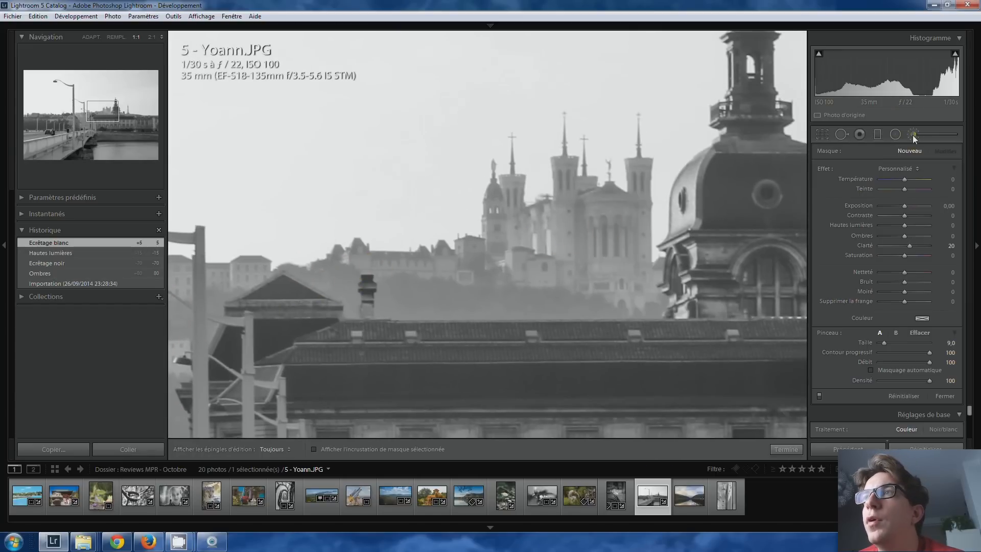
click(913, 134)
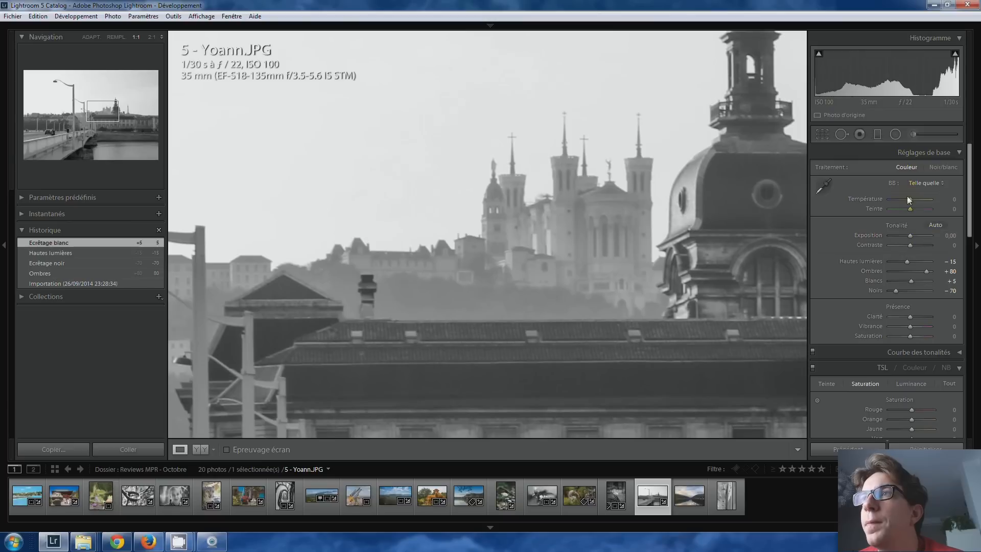
click(915, 136)
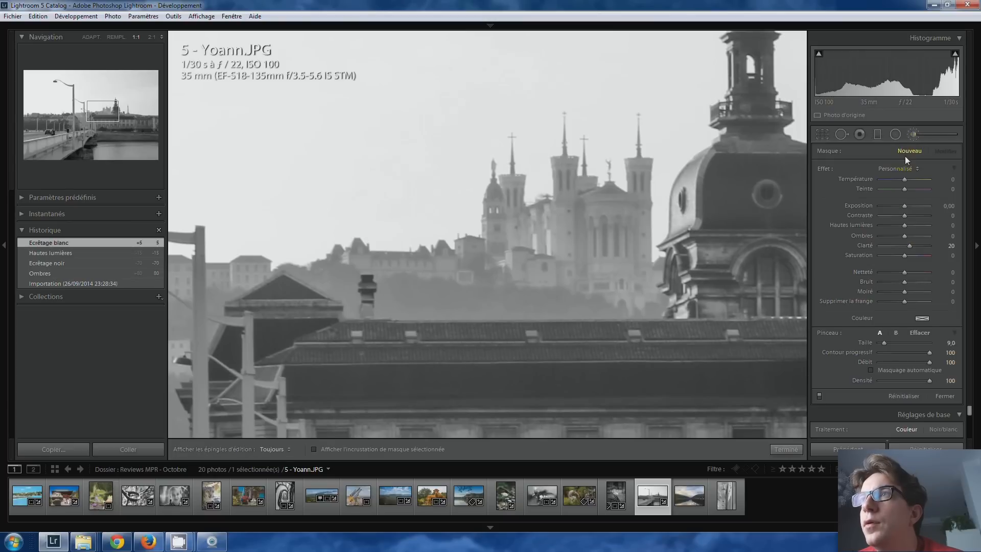
drag(907, 244, 914, 245)
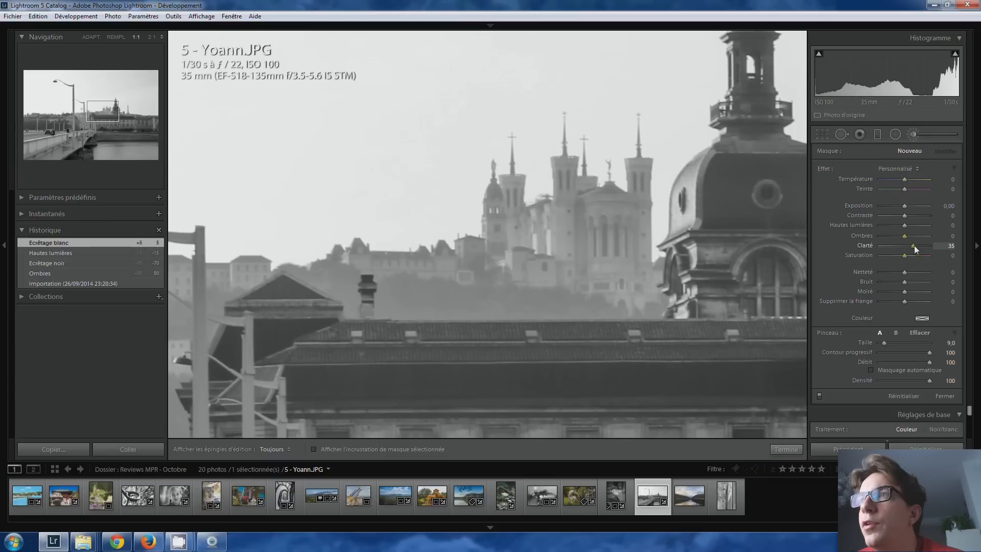
key(h)
scroll(569, 267, up, 4)
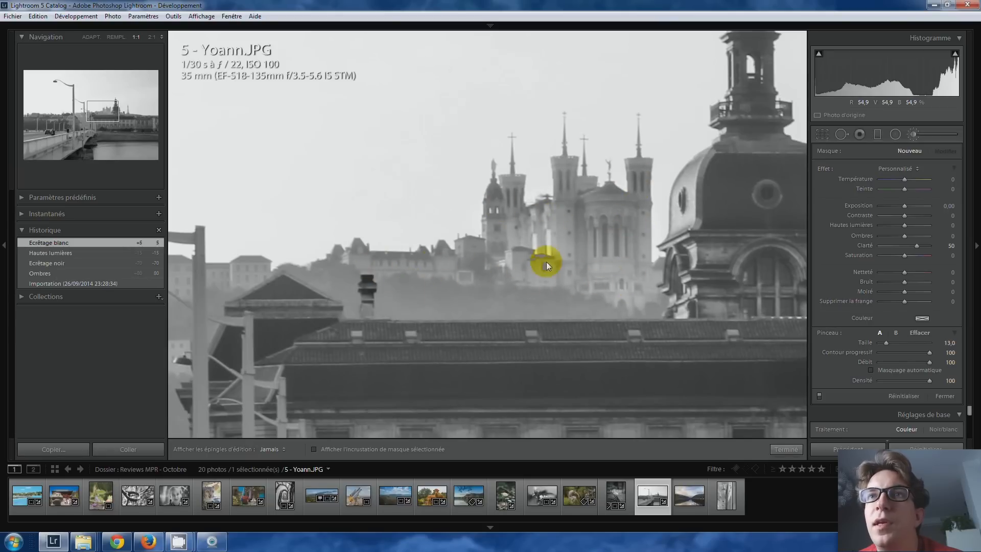
drag(418, 266, 325, 277)
Step: Set the brush mask's contrast to 31 with clarity 50 and extend the painted area along the hazy hillside
key(h)
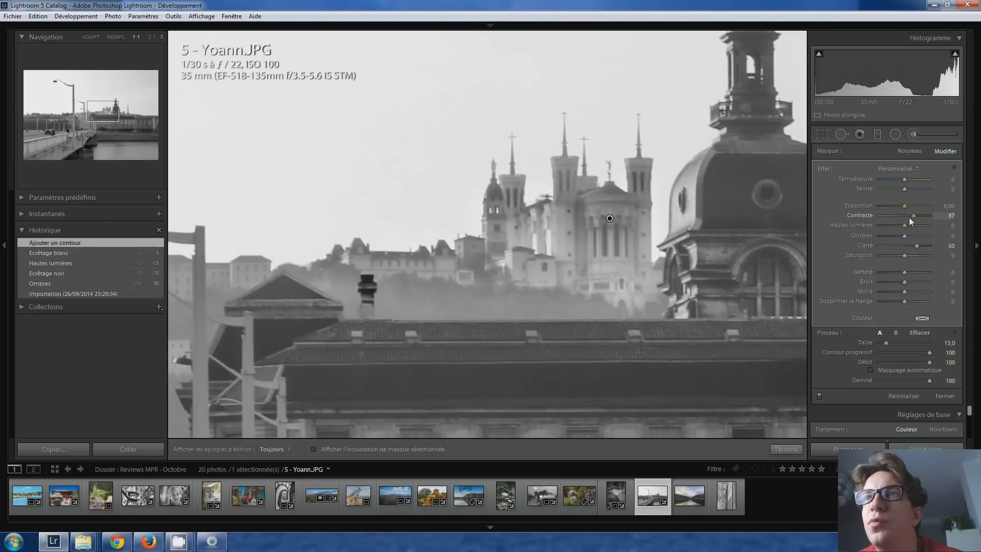
drag(915, 245, 908, 217)
drag(562, 275, 796, 211)
drag(502, 212, 400, 214)
drag(418, 283, 407, 285)
drag(402, 324, 398, 323)
mouse_move(328, 288)
mouse_down()
mouse_move(303, 300)
mouse_move(197, 248)
mouse_up()
drag(276, 303, 282, 306)
mouse_move(297, 312)
mouse_down()
mouse_move(290, 168)
mouse_move(357, 213)
mouse_up()
click(396, 229)
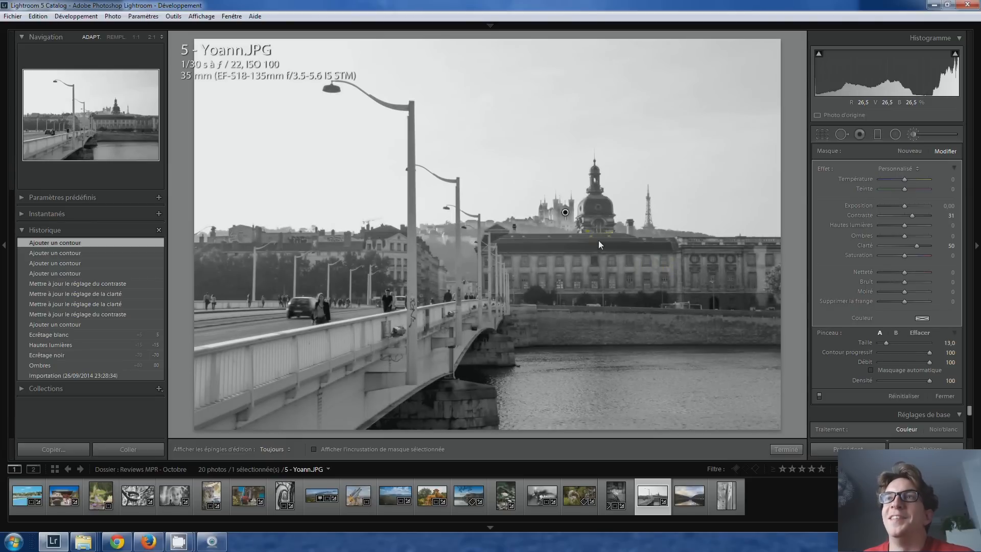
Step: Reset the basilica mask's contrast to 0, reduce its clarity to 33, and extend it near the lattice tower with a size 3 brush
click(565, 212)
drag(917, 246, 903, 215)
double_click(904, 216)
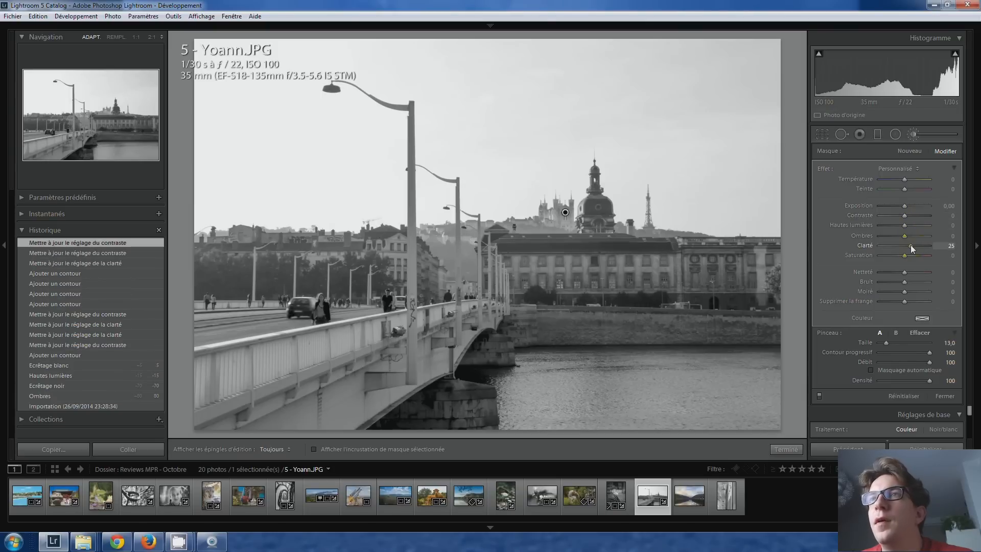
drag(910, 244, 912, 245)
mouse_move(649, 228)
mouse_down()
mouse_move(651, 199)
mouse_move(647, 233)
mouse_move(679, 233)
mouse_move(639, 234)
mouse_up()
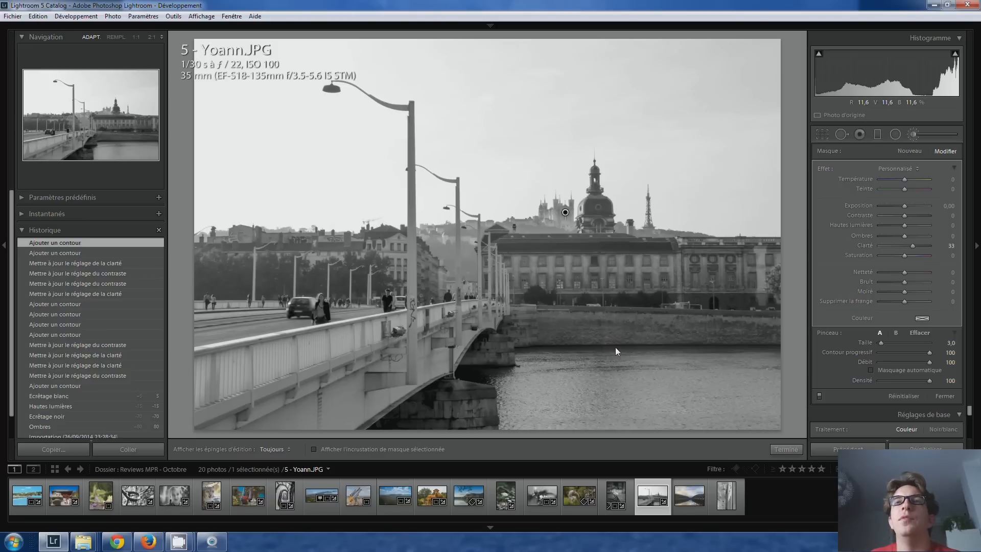
click(912, 136)
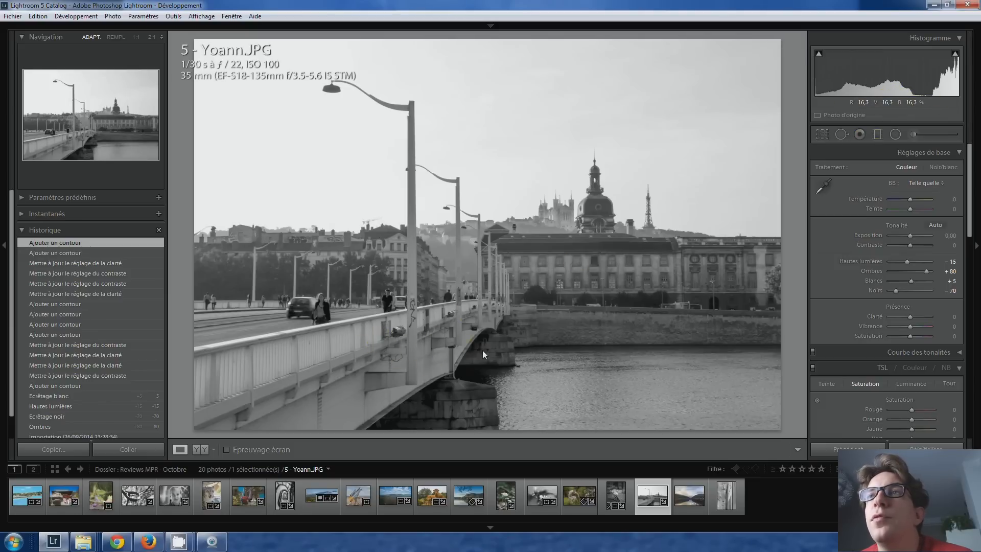
click(567, 278)
drag(482, 304, 418, 301)
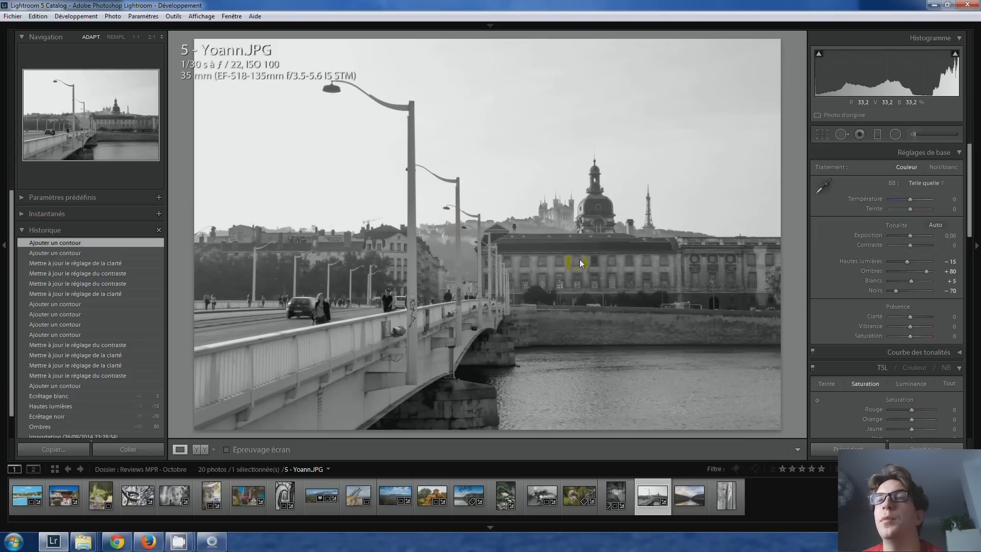
Step: Open the lake and jetty photo and examine the distant valley, shoreline and wooden posts at 1:1 zoom
click(686, 490)
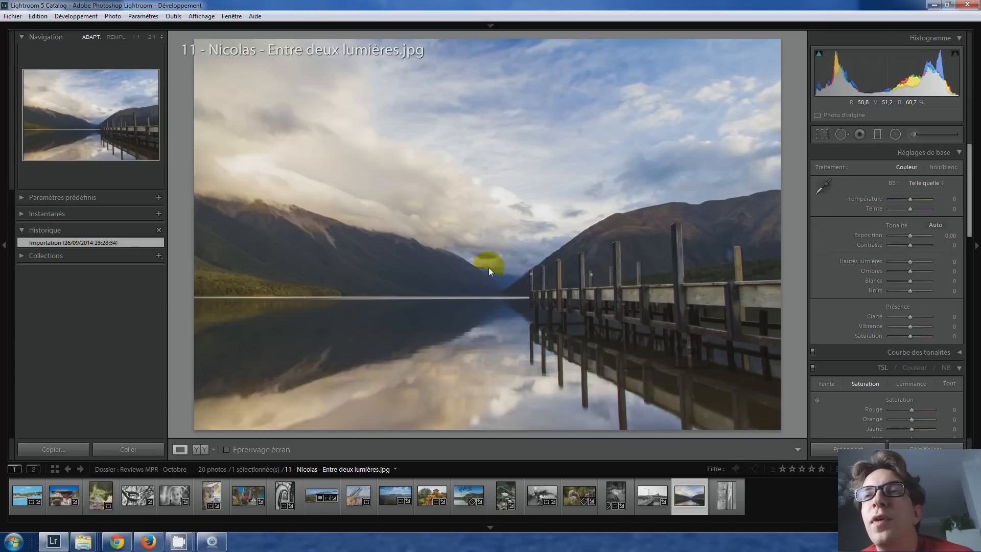
click(510, 277)
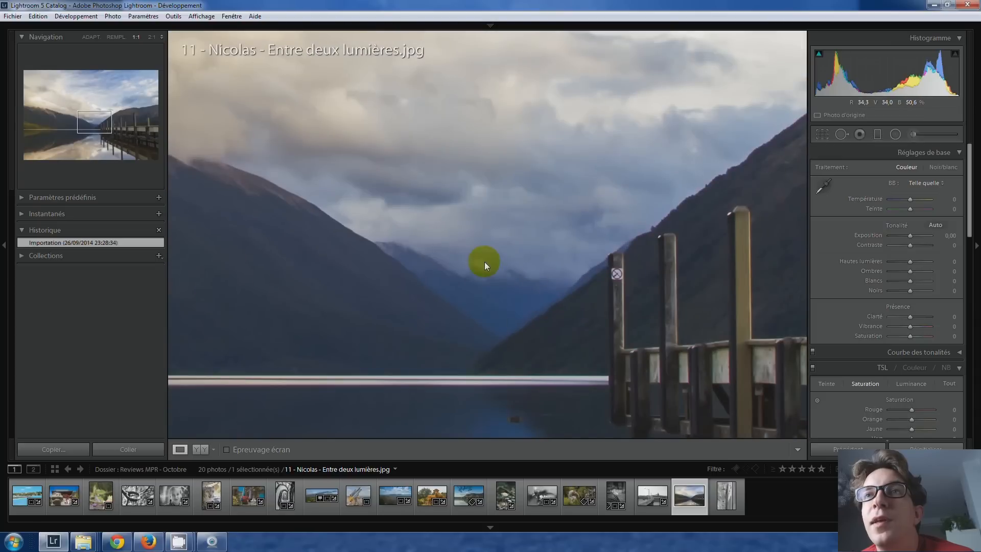
drag(506, 333, 471, 235)
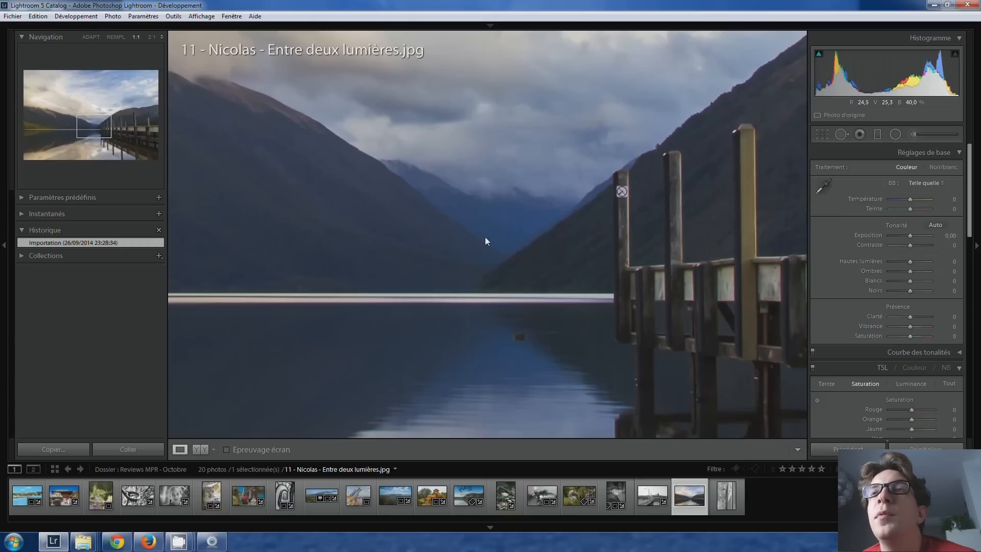
drag(507, 214, 506, 321)
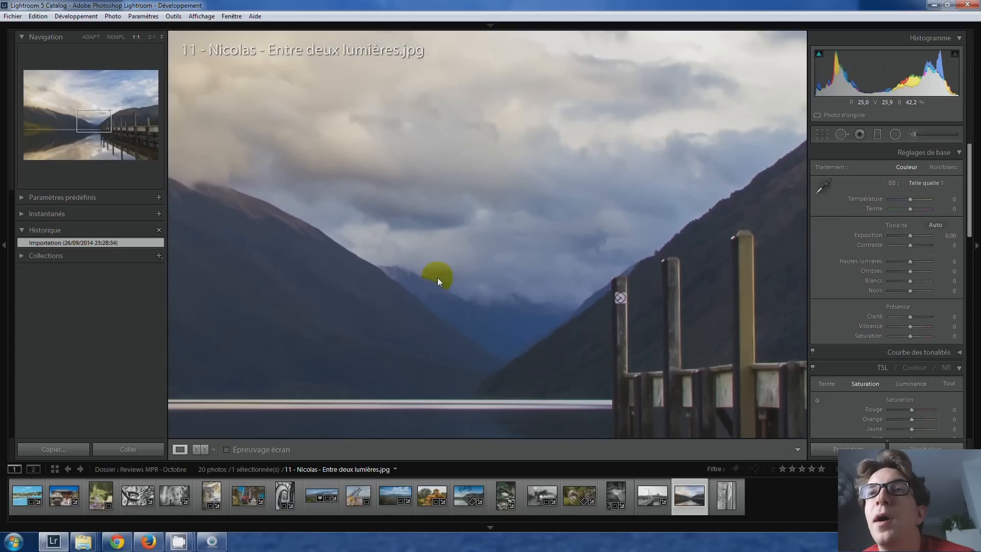
click(486, 325)
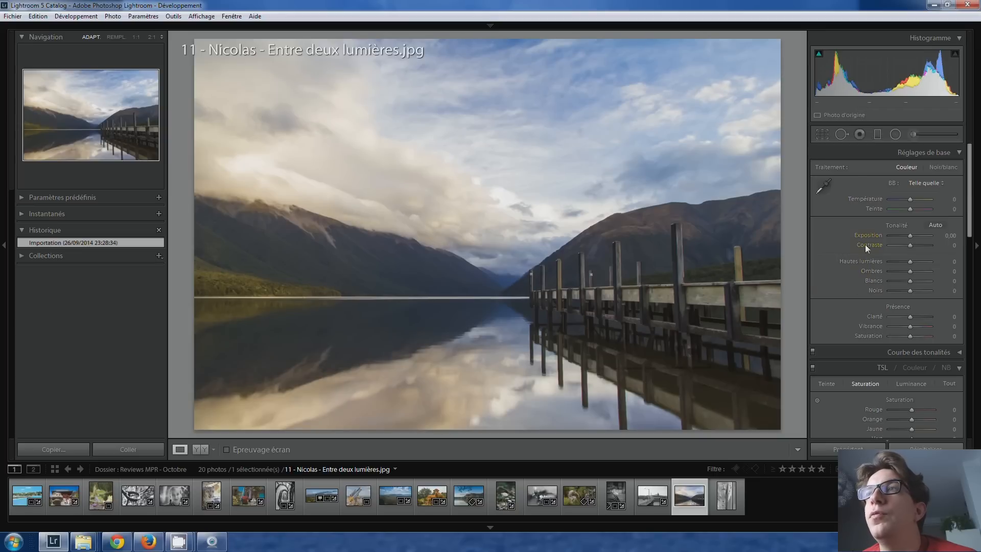
Step: Raise the lake photo's shadows to +50
scroll(909, 273, up, 10)
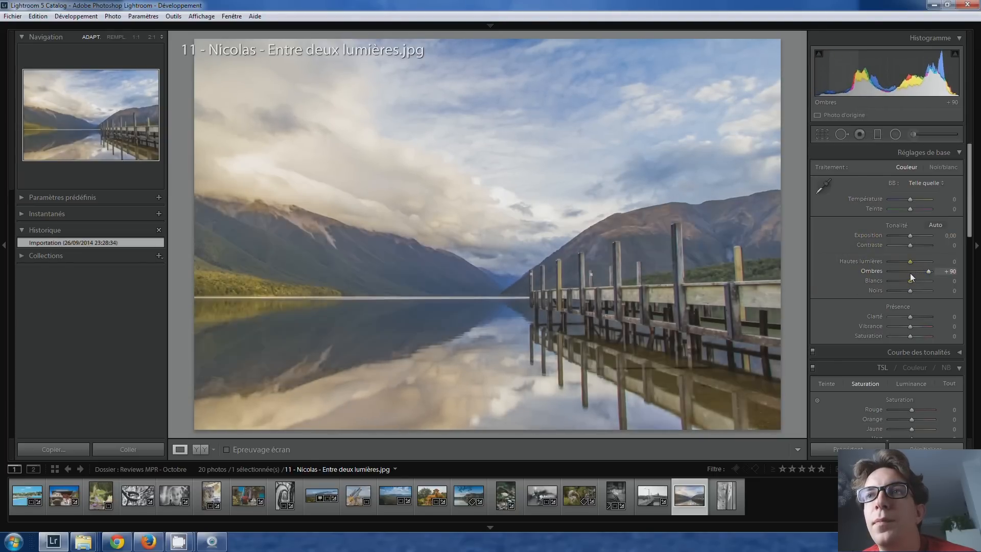
scroll(909, 272, down, 6)
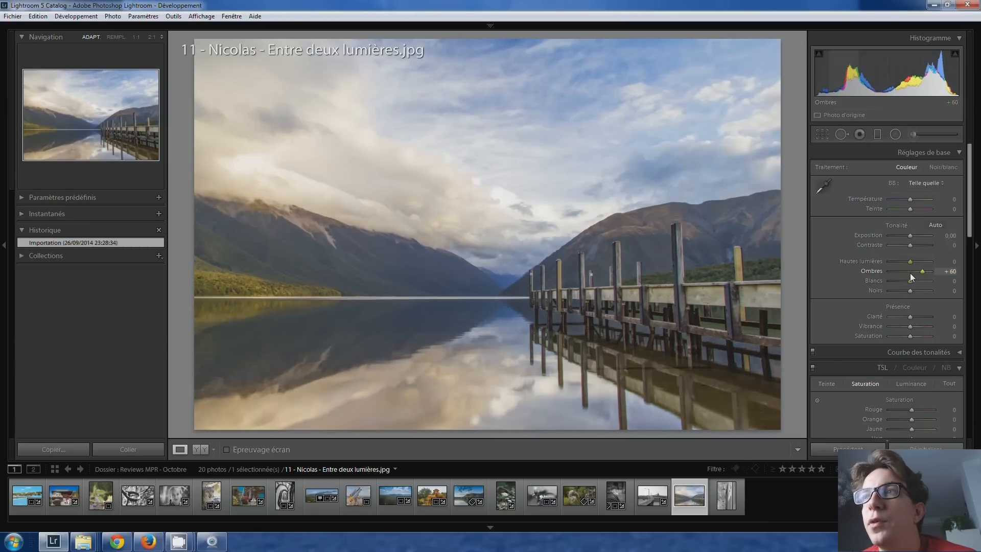
scroll(909, 272, down, 2)
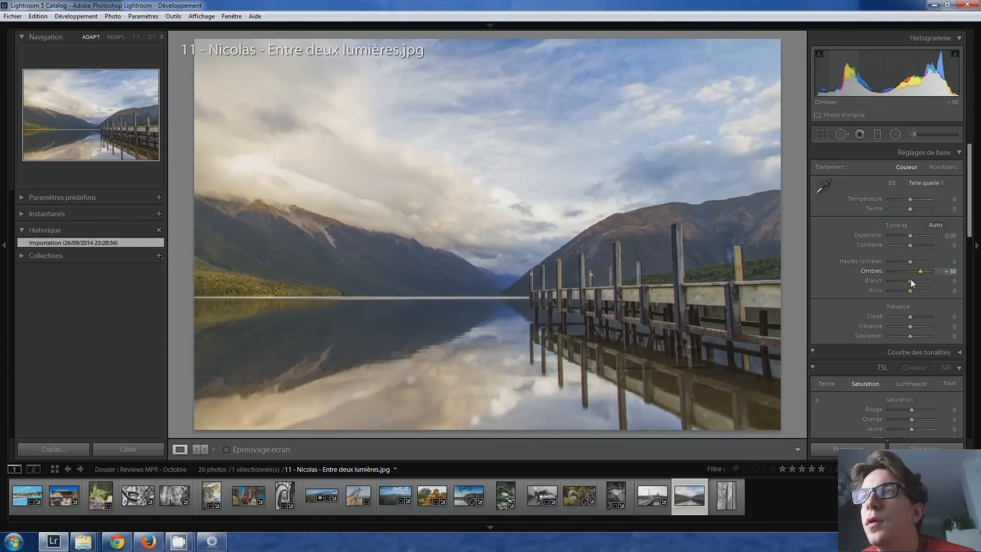
Step: Lower the lake photo's blacks to -25 and compare the edited version with the imported state in the history
scroll(911, 292, down, 5)
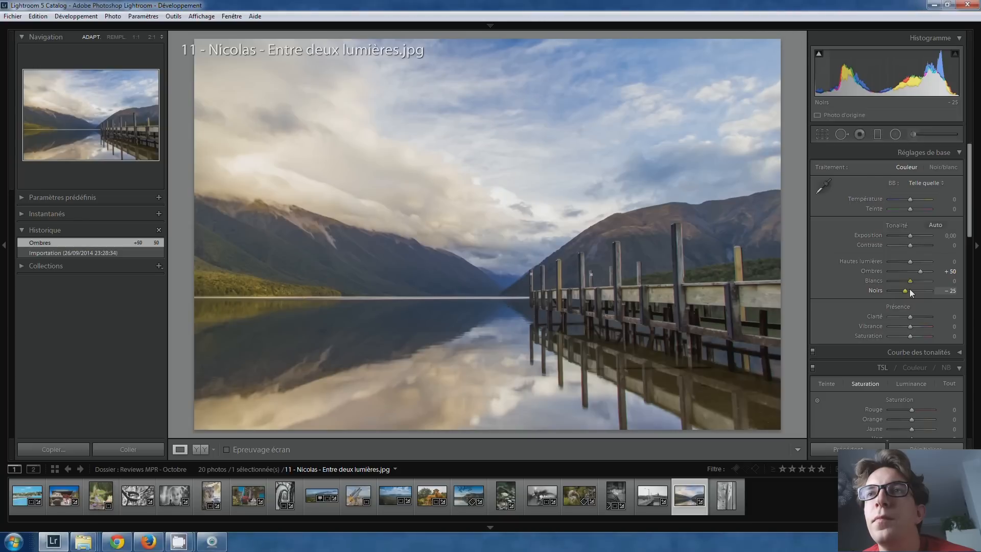
click(56, 263)
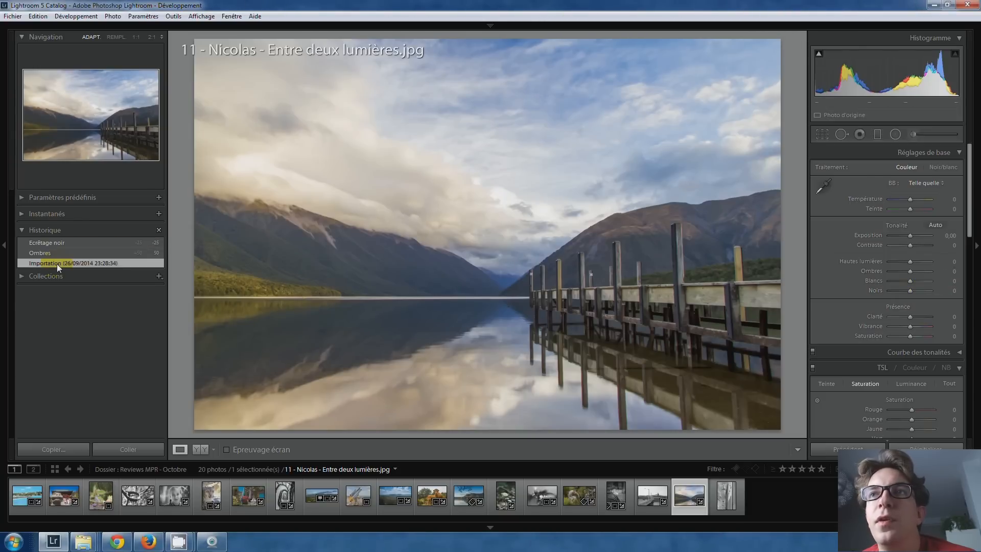
click(63, 244)
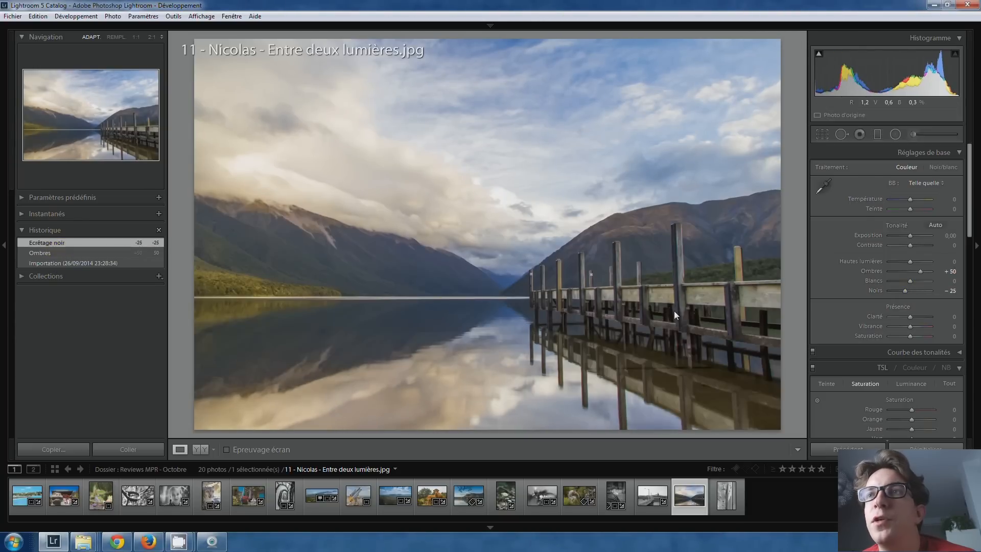
Step: Set the lake photo's shadows to +30 and blacks to -10
key(Down)
key(Down)
key(Down)
key(Down)
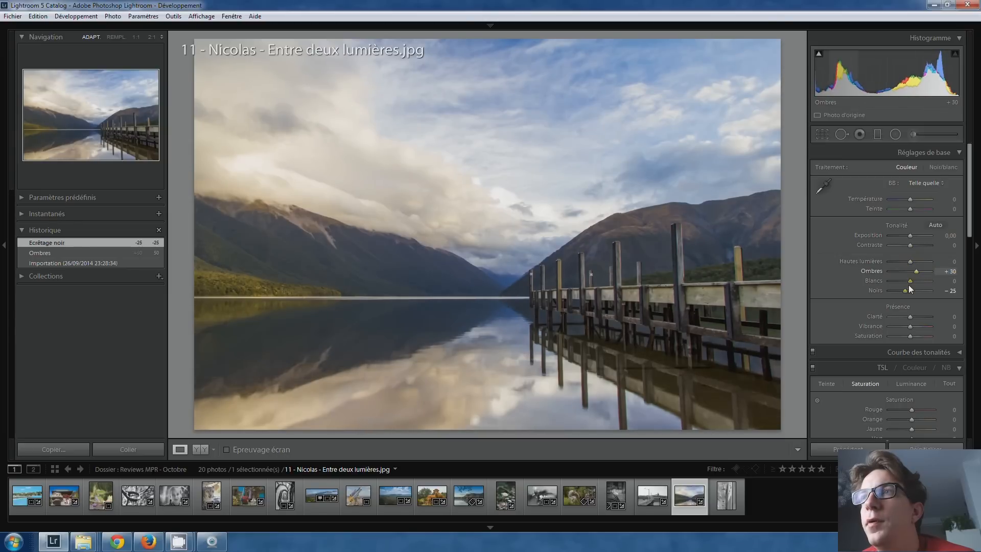
key(Up)
key(Up)
key(Up)
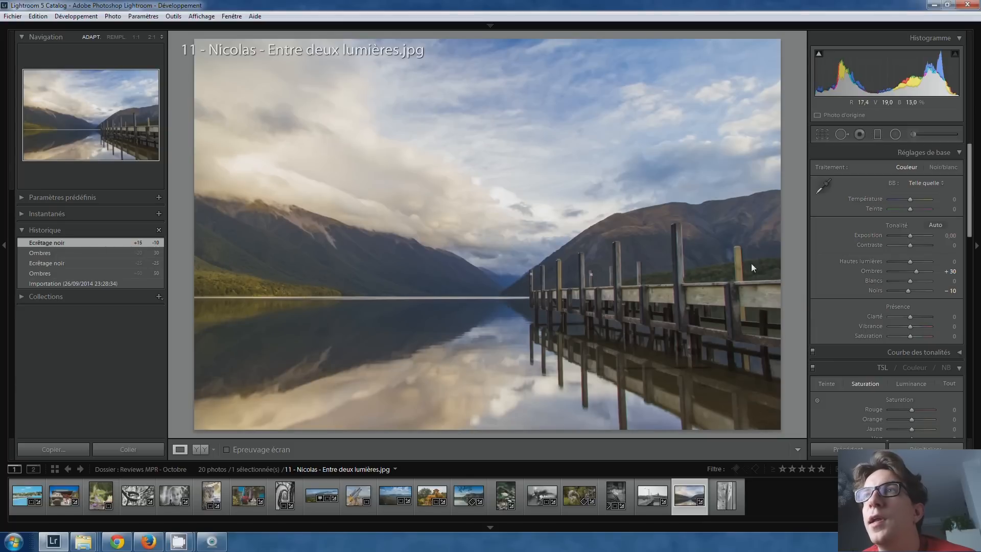
Step: Brush the shaded mountains on both sides of the lake with a local adjustment at exposure 0.40
click(912, 134)
double_click(915, 246)
click(905, 206)
drag(905, 208, 906, 209)
scroll(416, 273, up, 1)
scroll(416, 273, down, 1)
key(h)
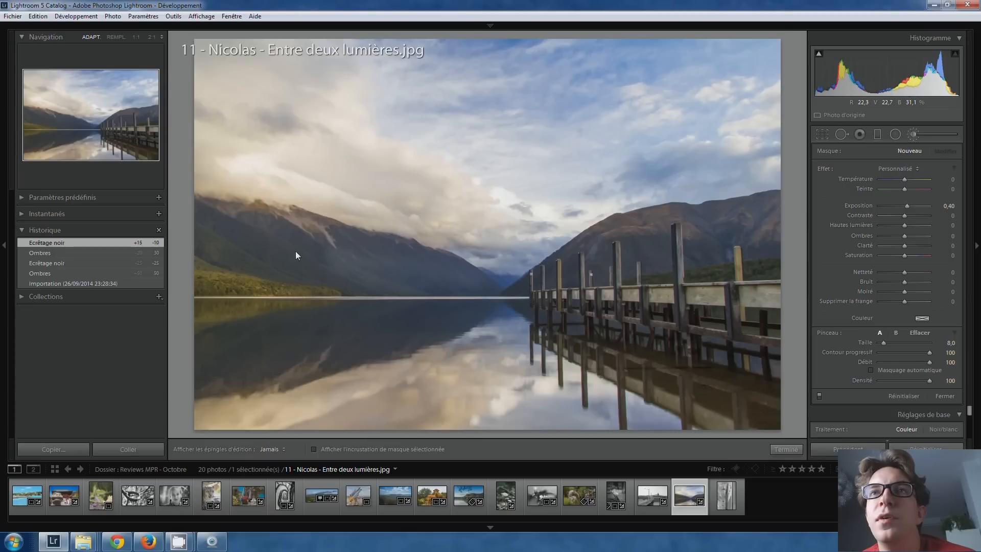
drag(289, 234, 344, 247)
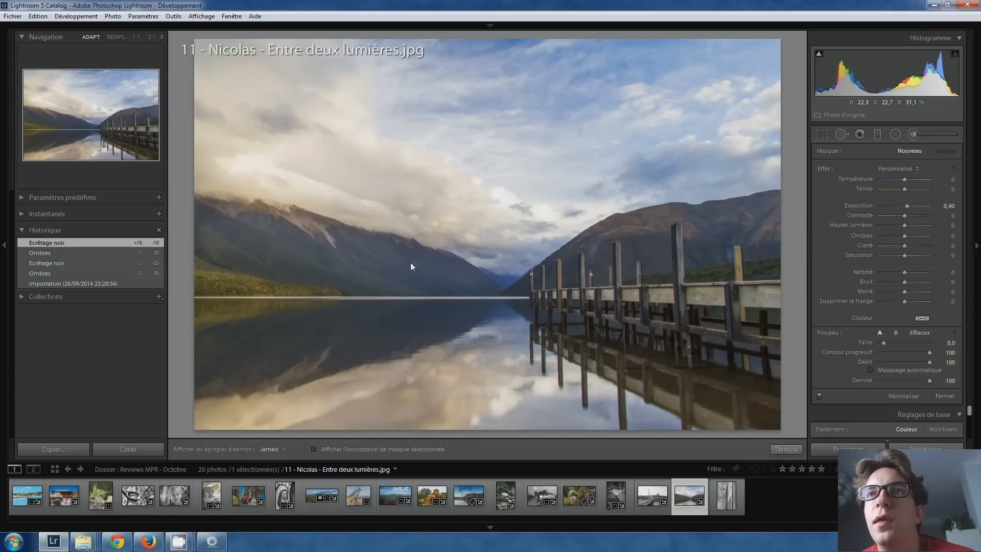
mouse_move(424, 286)
mouse_down()
mouse_move(532, 261)
mouse_move(540, 272)
mouse_up()
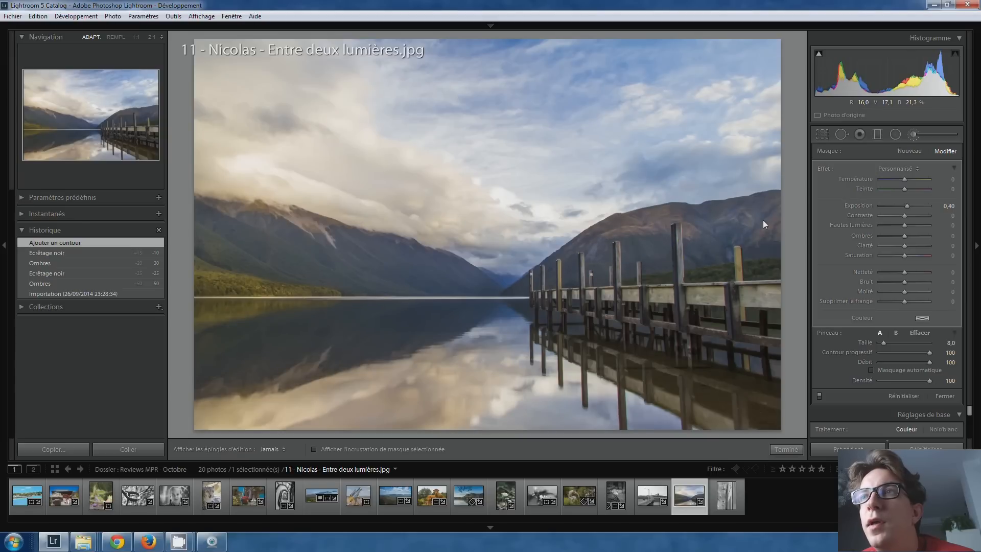
Step: Extend the brush mask along the far shoreline and over the mountains' reflection in the water
drag(460, 297, 490, 298)
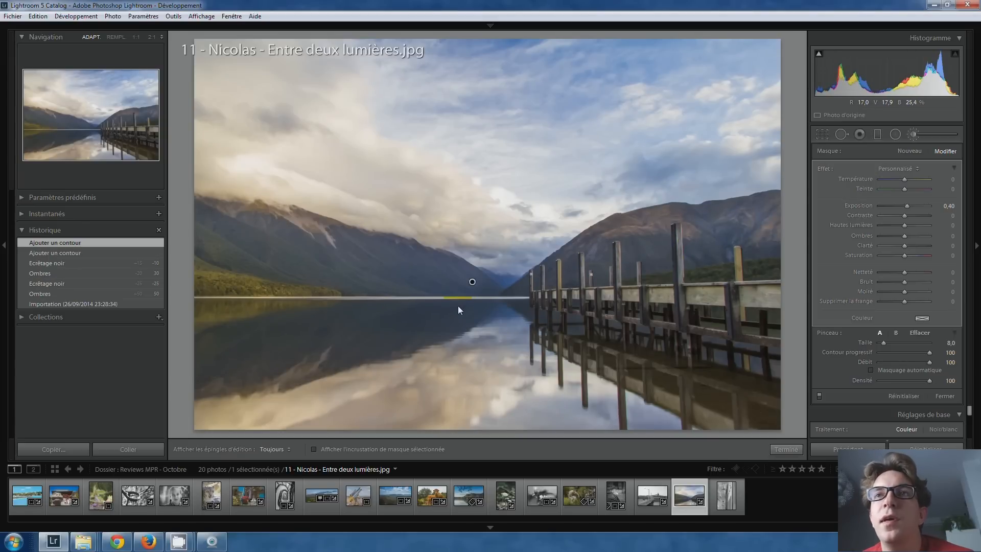
key(h)
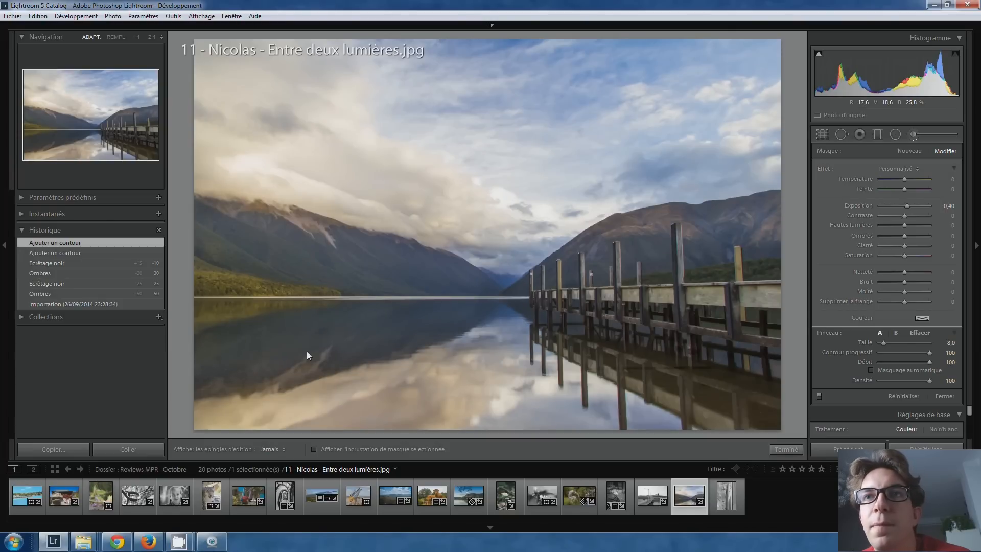
drag(461, 307, 302, 311)
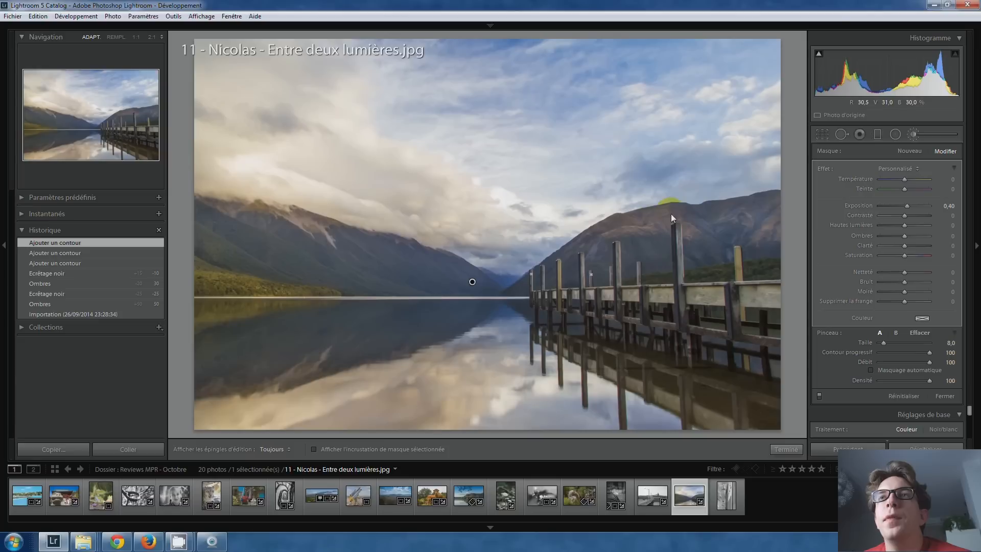
click(913, 135)
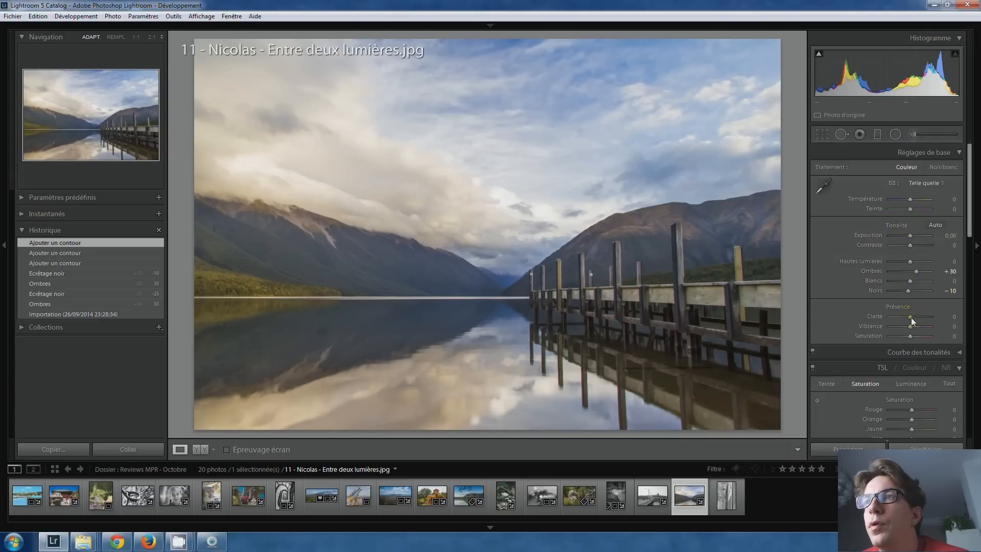
Step: Try the lake photo's vibrance at +30, and reset it
key(Up)
key(Up)
key(Up)
key(Up)
key(Up)
key(Up)
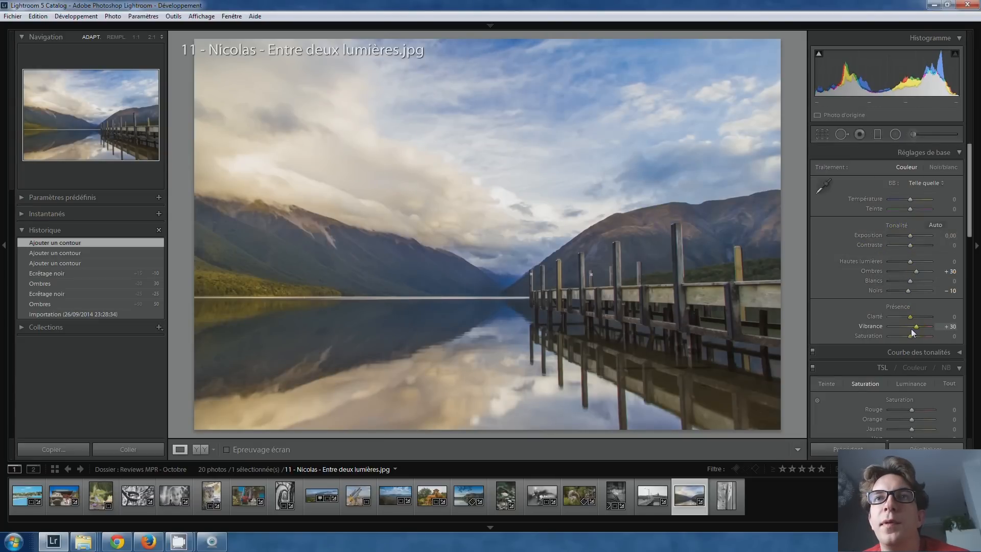
double_click(912, 326)
Step: Set the lake photo's overall saturation to +15
key(Up)
key(Up)
key(Up)
key(Up)
key(Up)
key(Up)
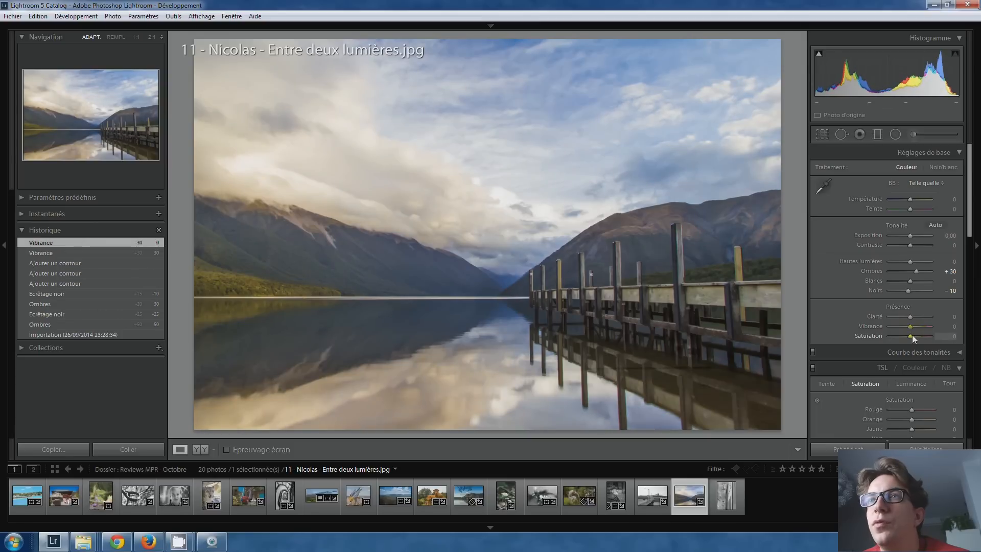
key(Down)
key(Down)
key(Down)
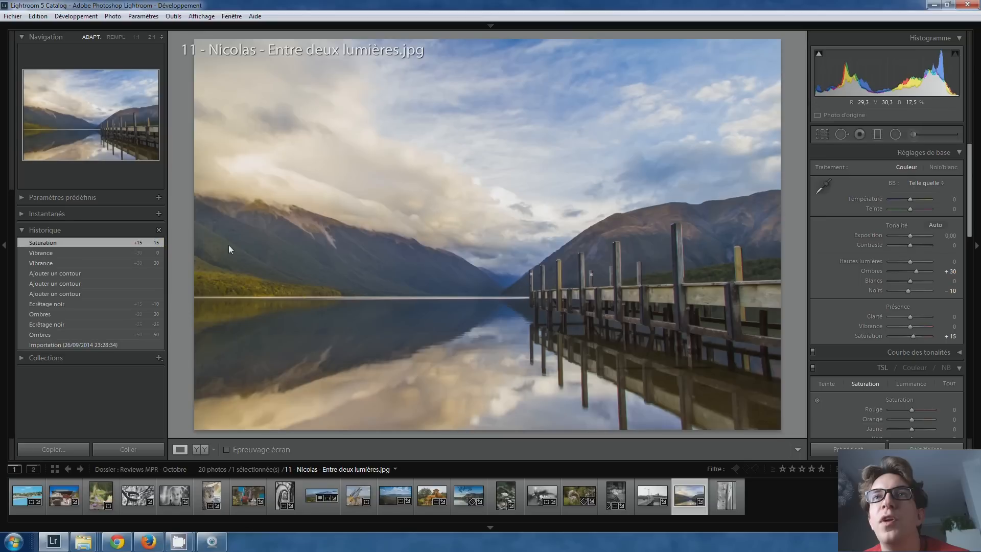
Step: Try green saturation +37, yellow hue +30, red saturation +40 and orange saturation +44 on the lake photo
scroll(878, 256, down, 3)
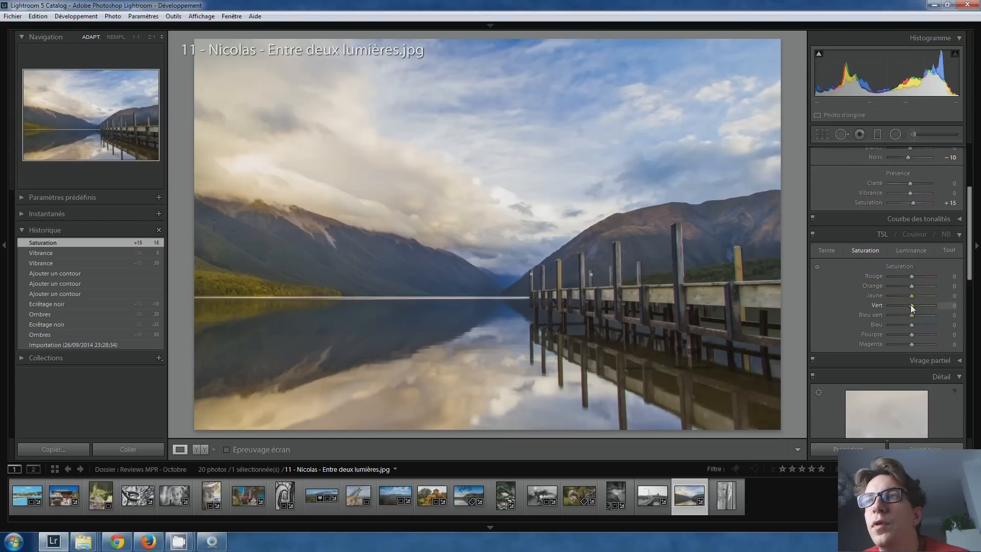
drag(921, 307, 918, 306)
click(826, 250)
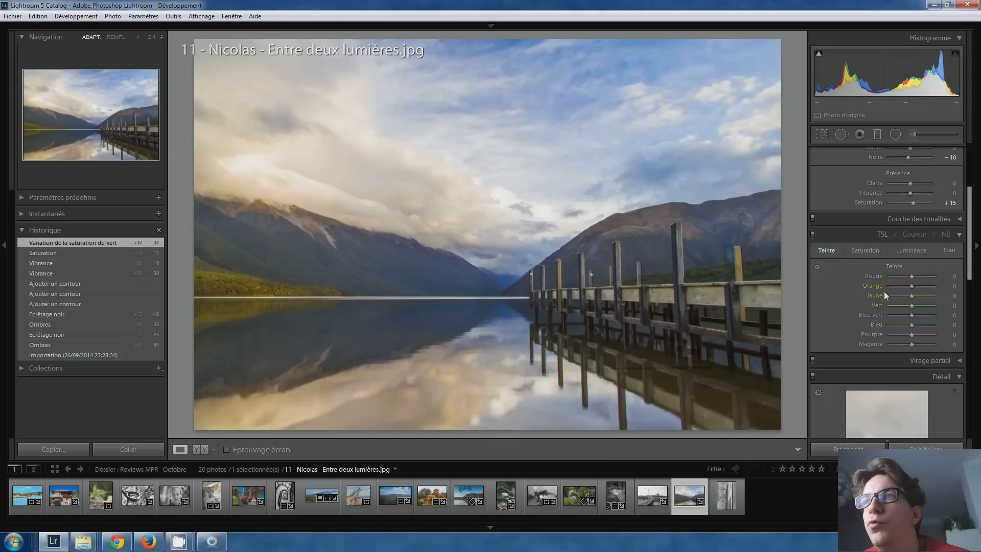
drag(917, 296, 917, 295)
click(865, 249)
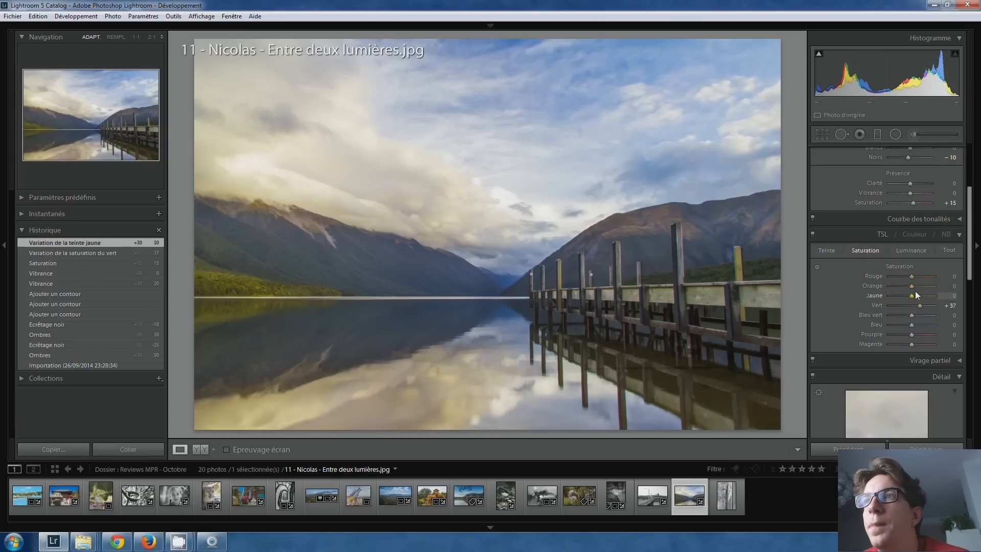
drag(921, 278, 922, 286)
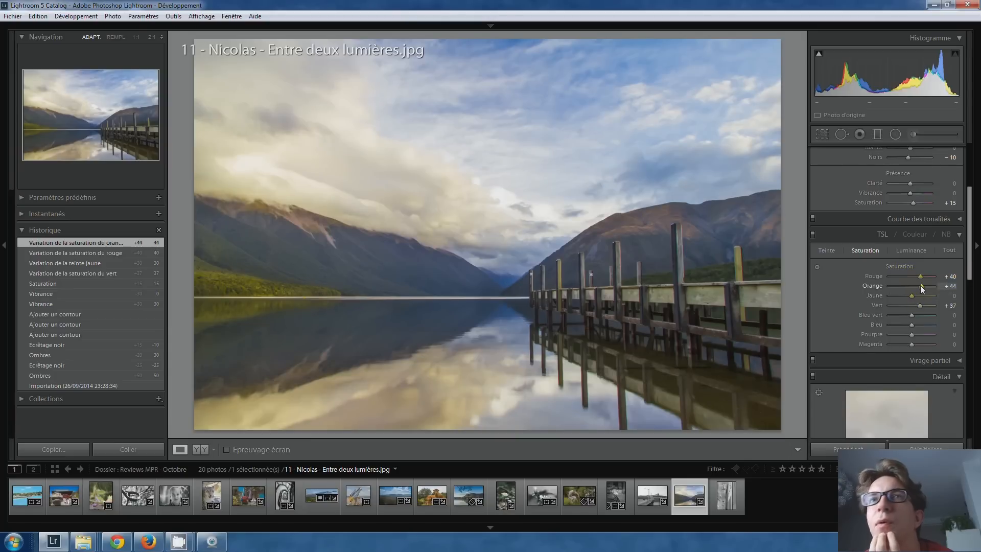
Step: Set the lake photo's orange saturation to +26, red to +35 and green to +30, and reset the yellow hue
click(905, 286)
double_click(905, 286)
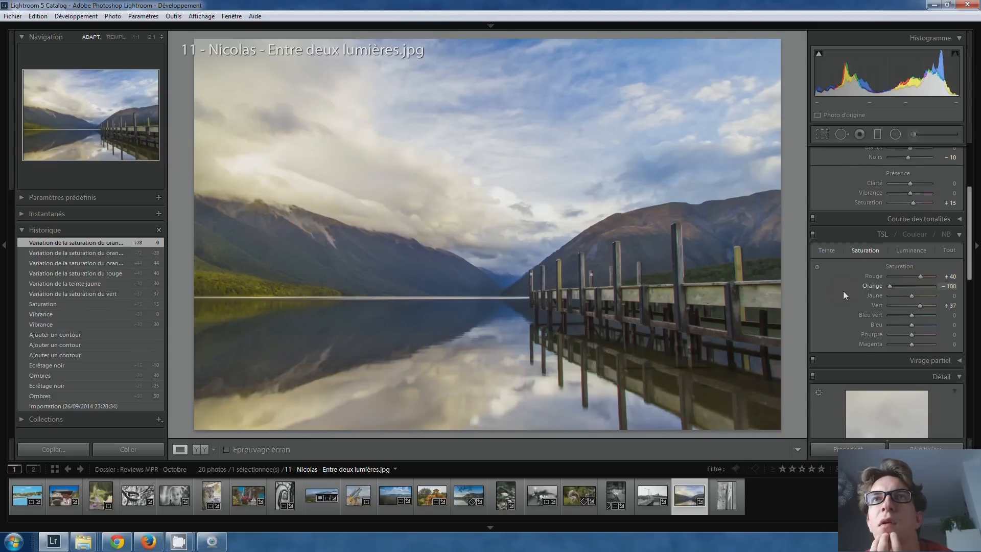
mouse_move(911, 287)
mouse_down()
mouse_move(918, 281)
mouse_move(865, 281)
mouse_move(919, 277)
mouse_up()
double_click(918, 304)
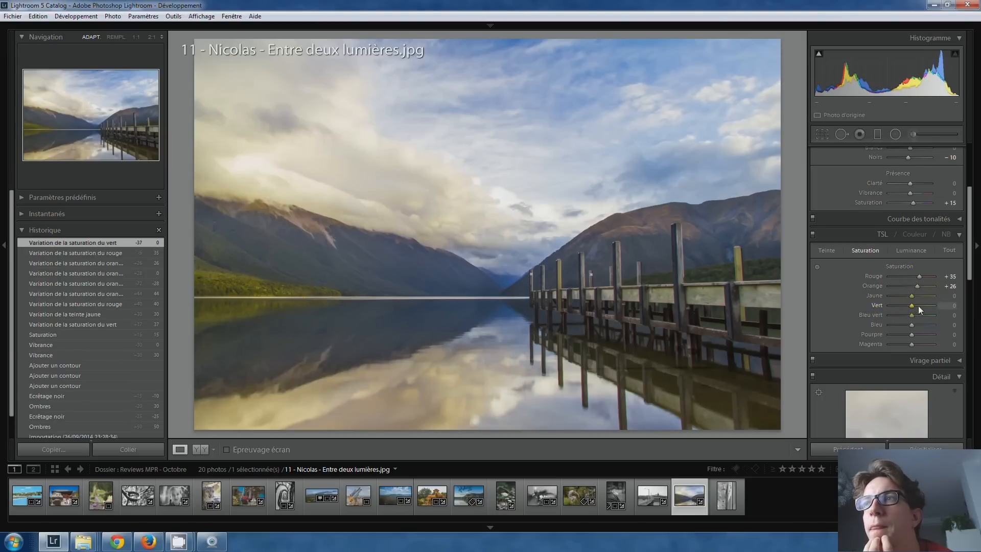
drag(918, 305, 911, 297)
click(827, 251)
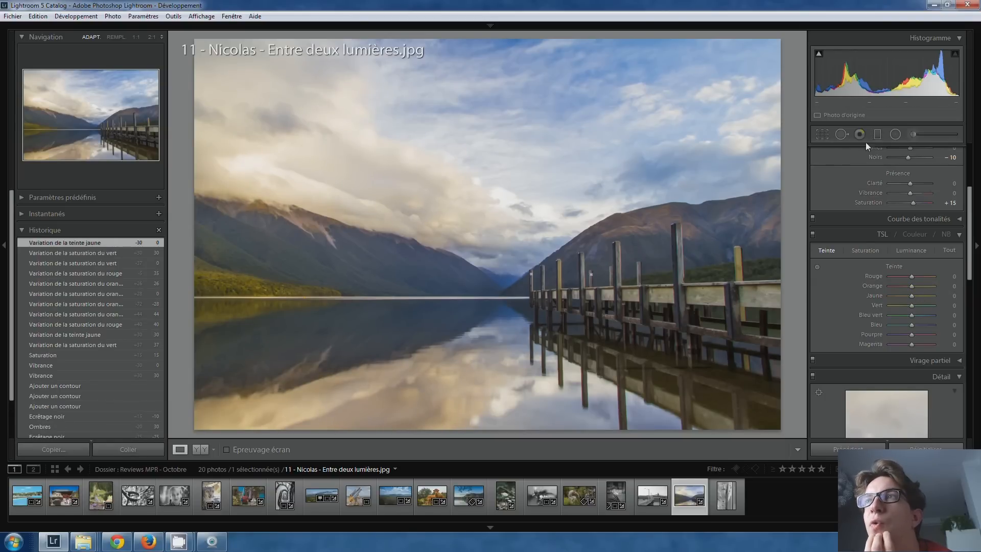
Step: Brush the grassy bank below the mountain with a new local adjustment at exposure 0.40, tint -33 and temperature -2
click(926, 134)
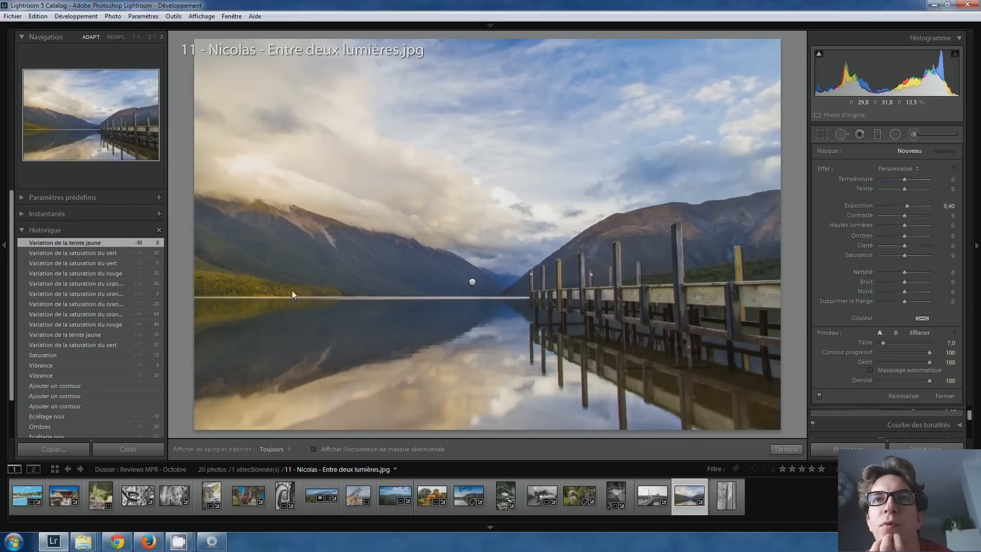
key(h)
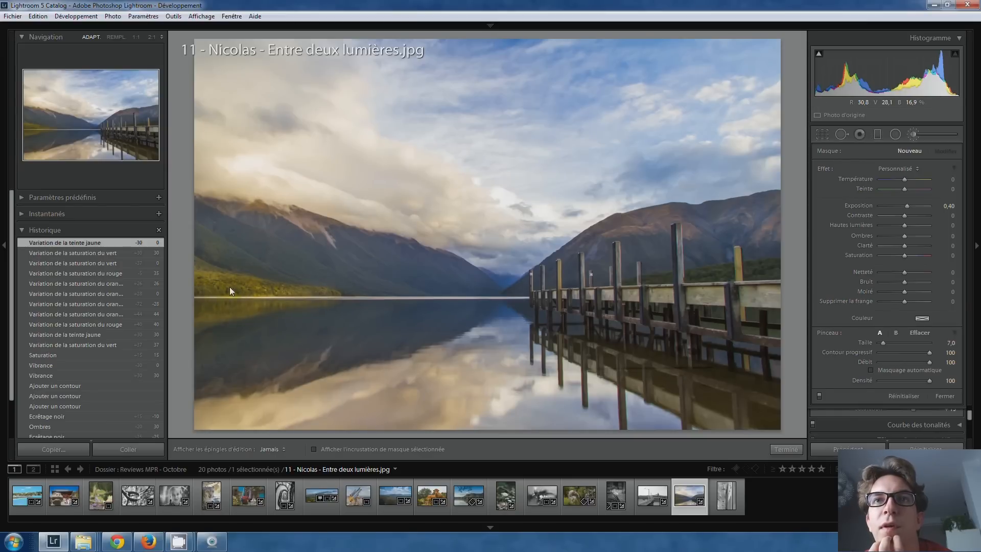
key(h)
click(321, 293)
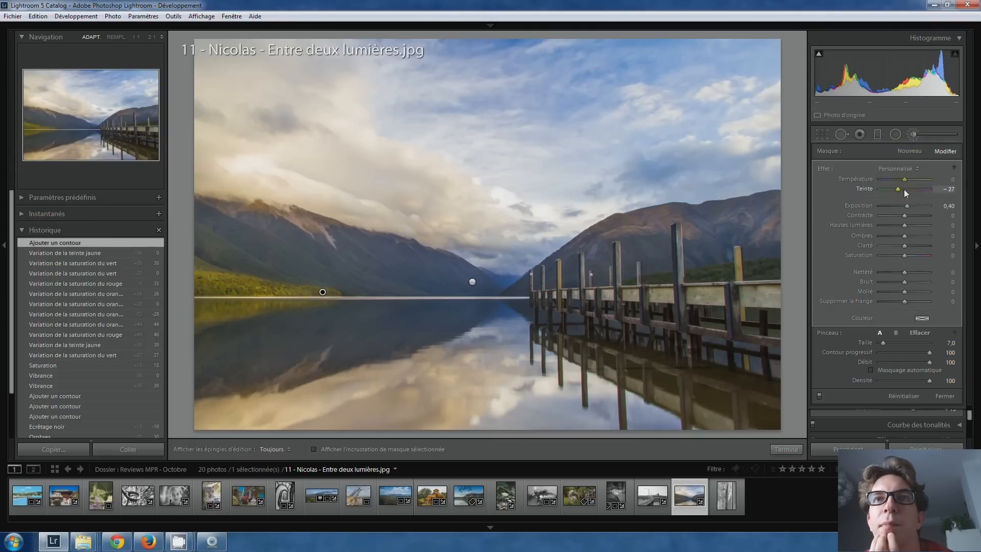
drag(897, 189, 896, 189)
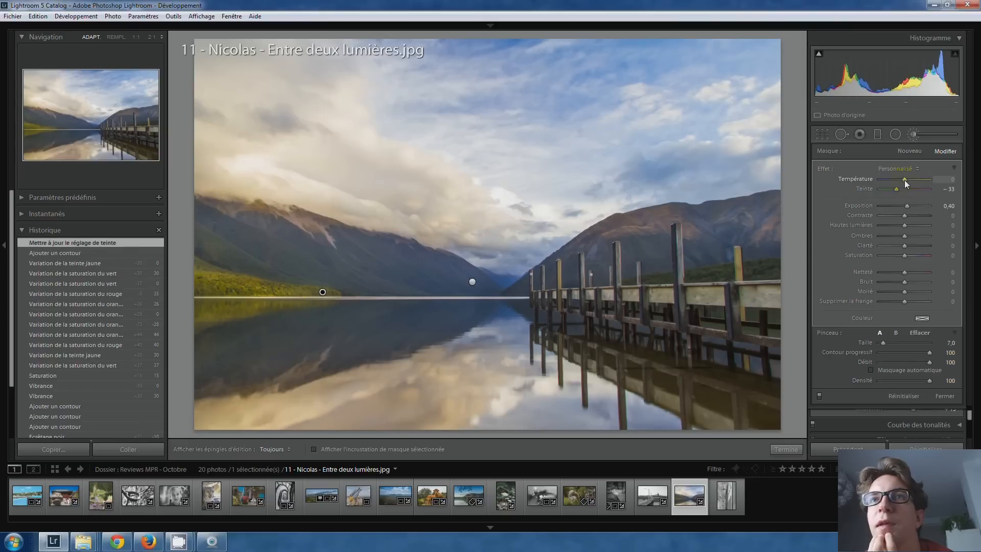
click(904, 180)
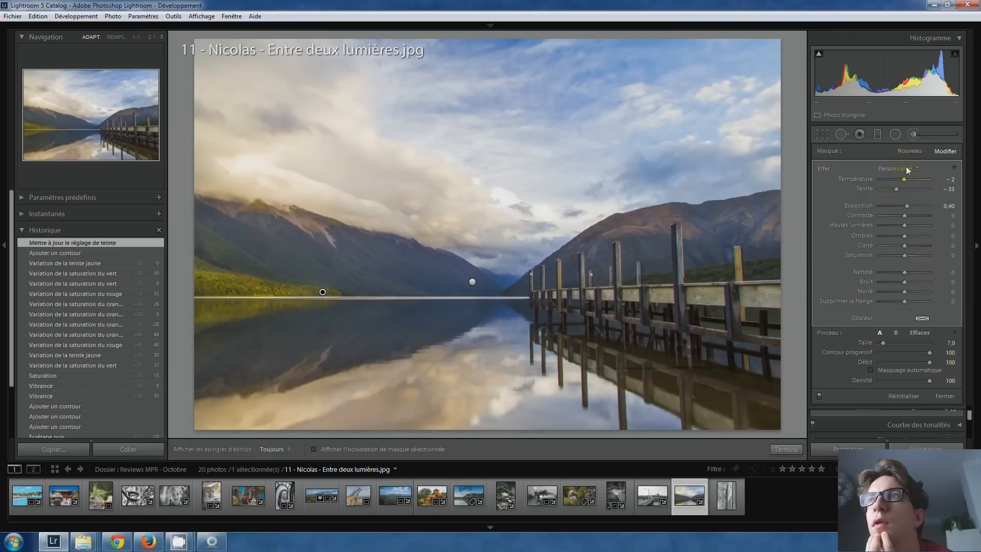
click(913, 135)
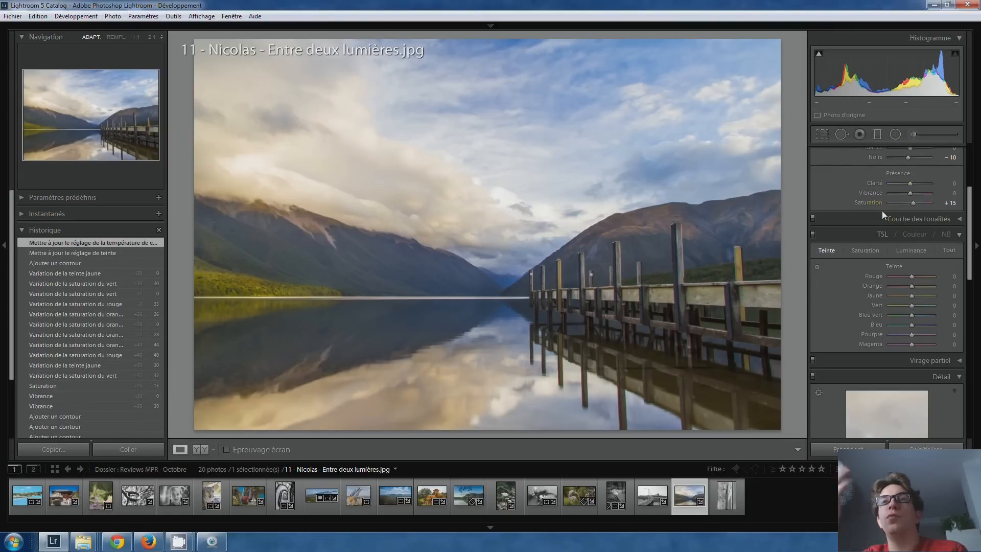
Step: Clone out the round white sign on the jetty's farthest post with a size 18 spot at 1:1 zoom
click(527, 274)
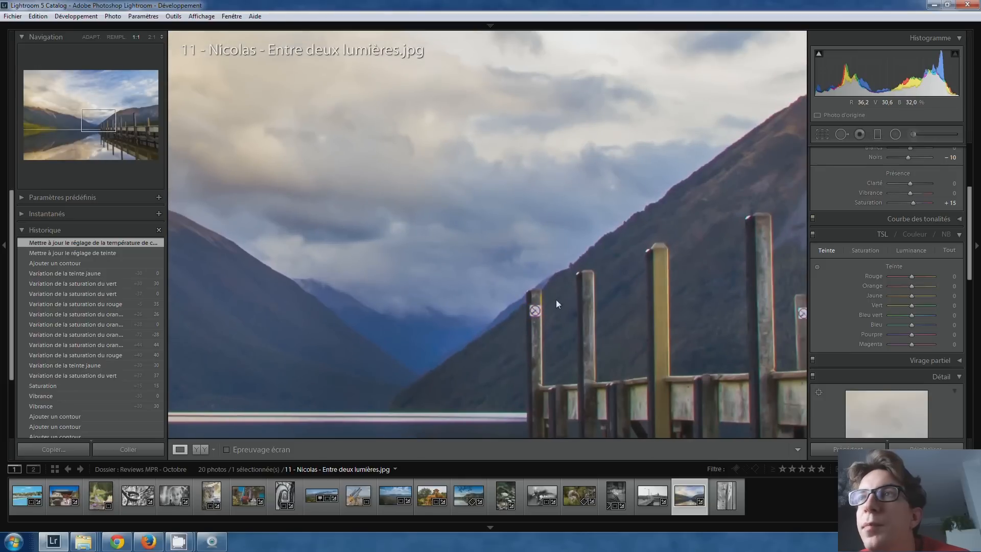
click(839, 134)
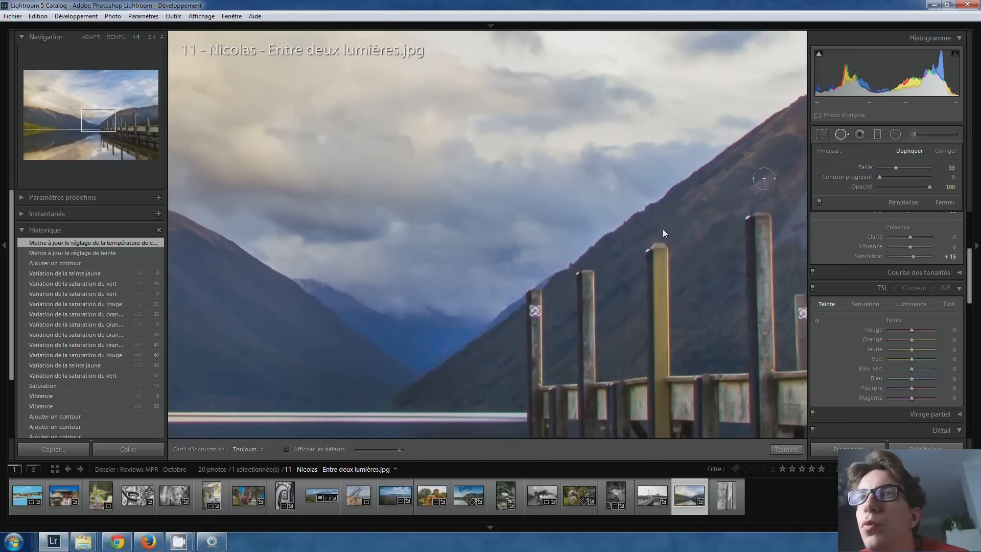
click(536, 310)
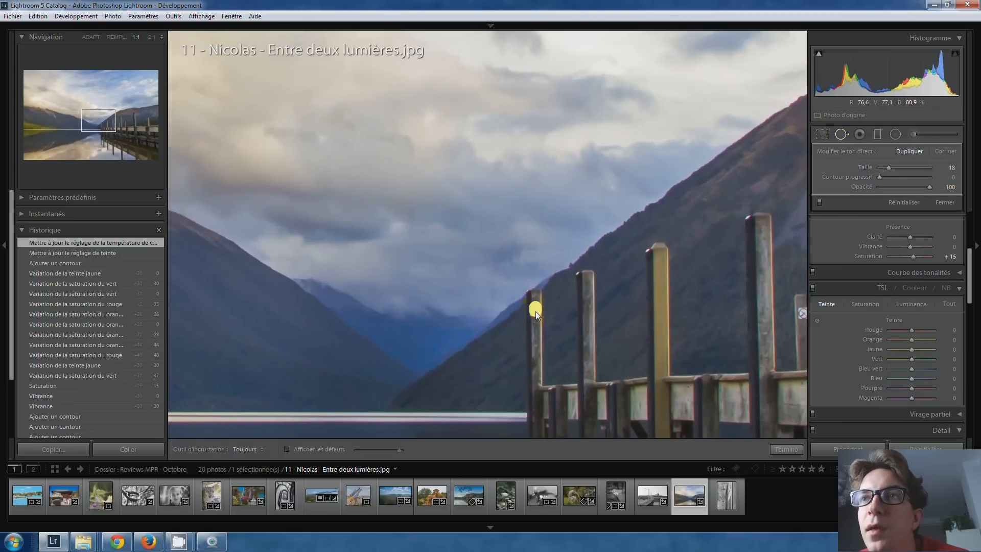
key(q)
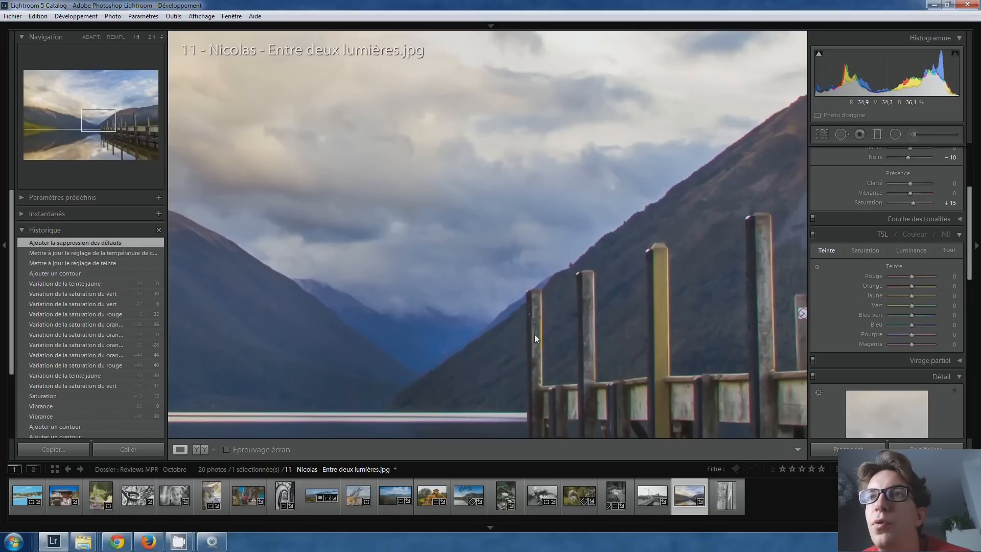
Step: Clone out the second round sign on the short post behind the jetty railing with a size 18 spot
drag(564, 319, 326, 326)
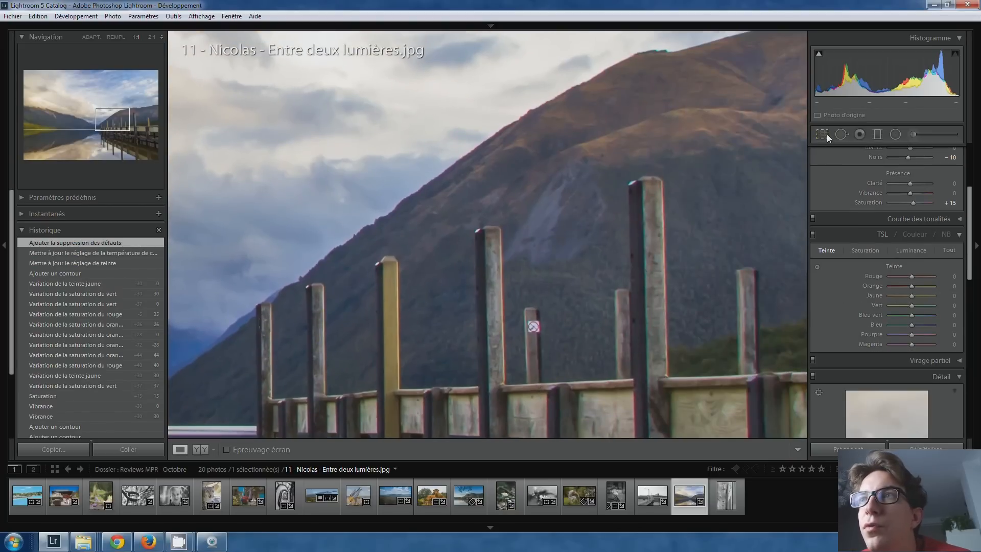
click(839, 134)
click(533, 327)
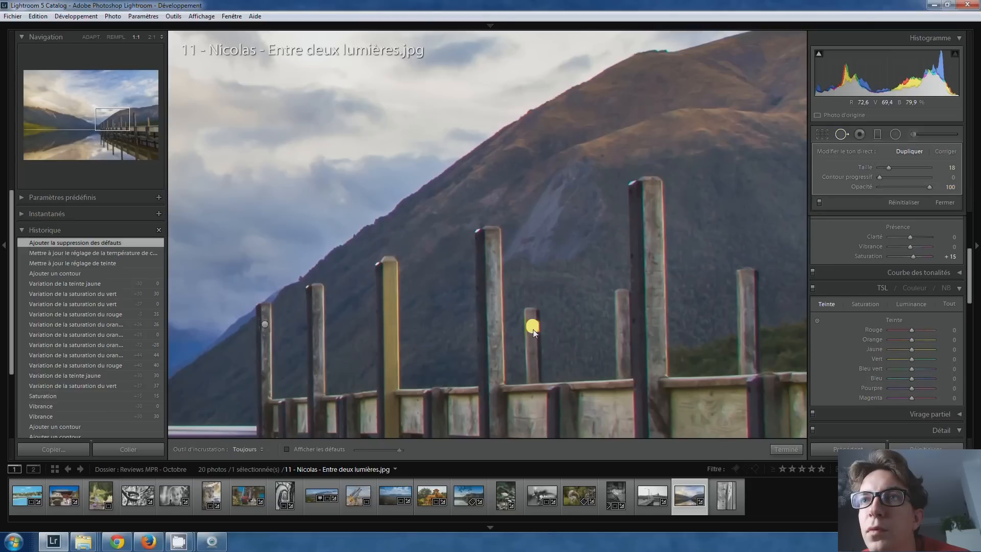
key(q)
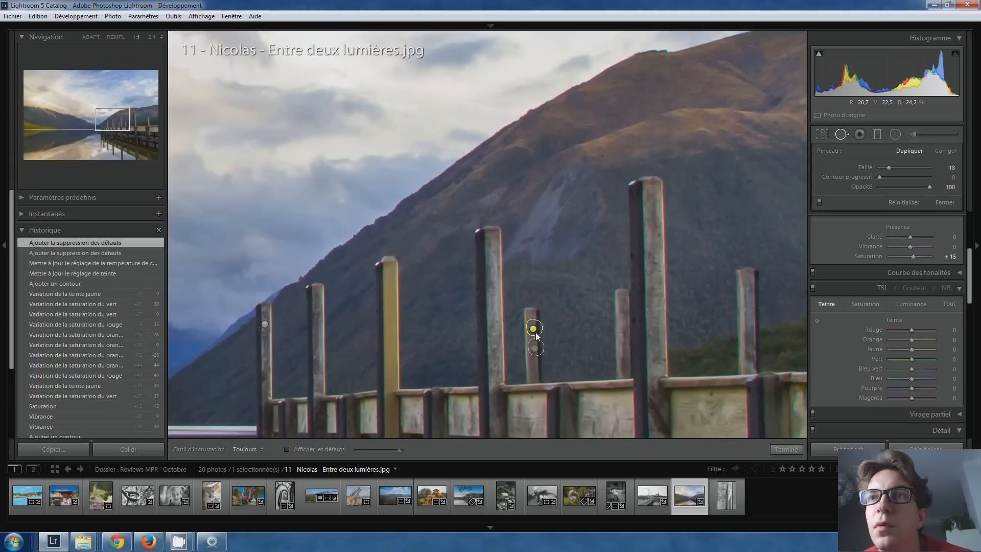
click(544, 381)
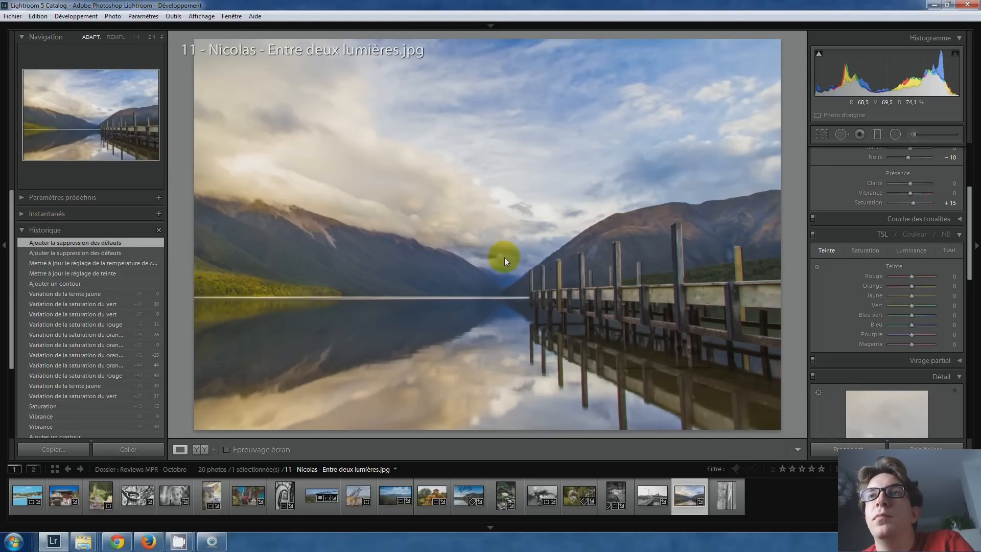
Step: Open the black-and-white street lantern photo and straighten it along the large drainpipe to an angle of -0.80
click(721, 493)
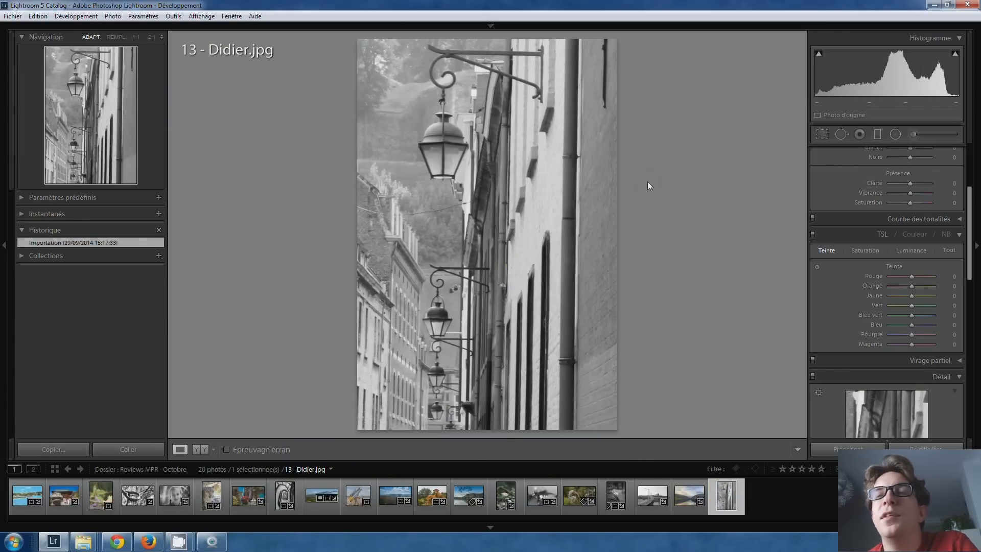
key(i)
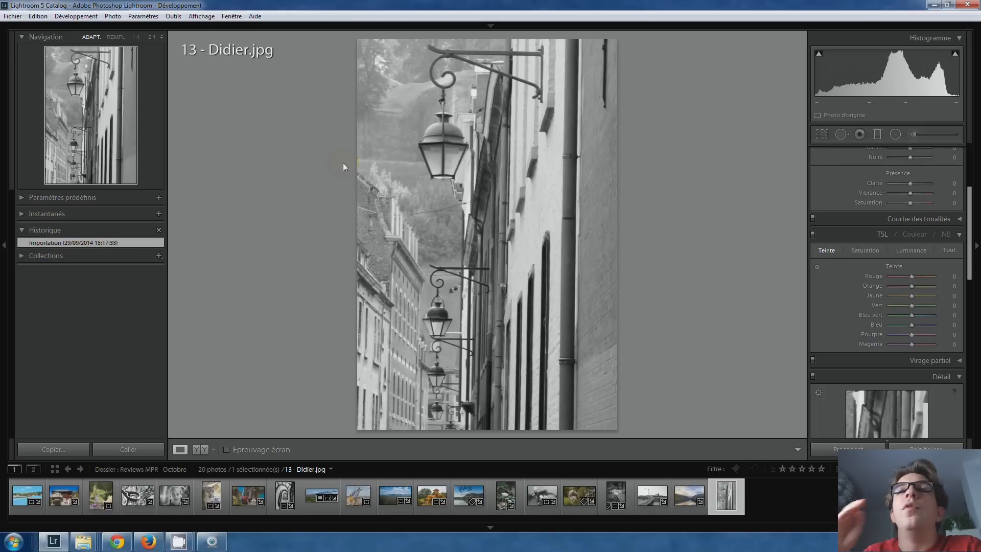
click(434, 227)
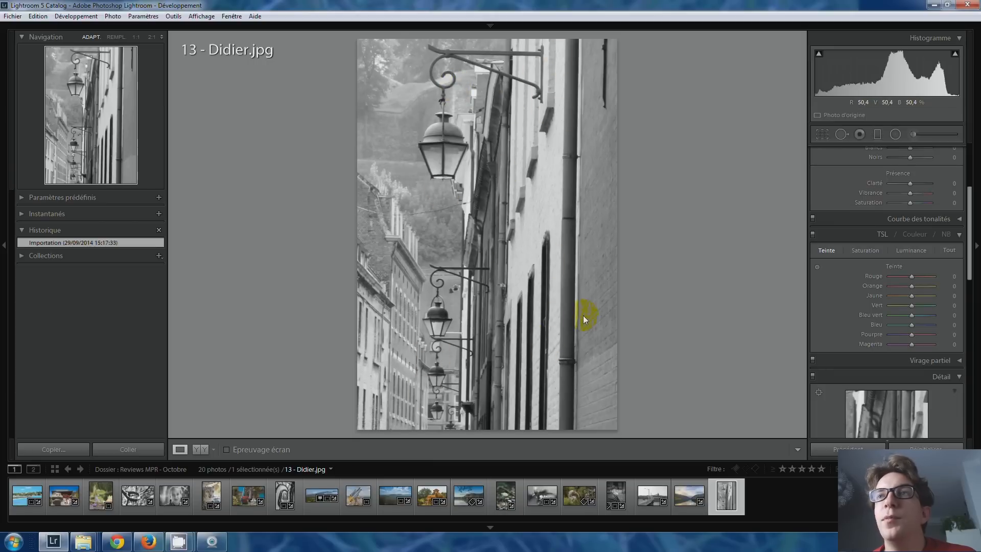
click(821, 135)
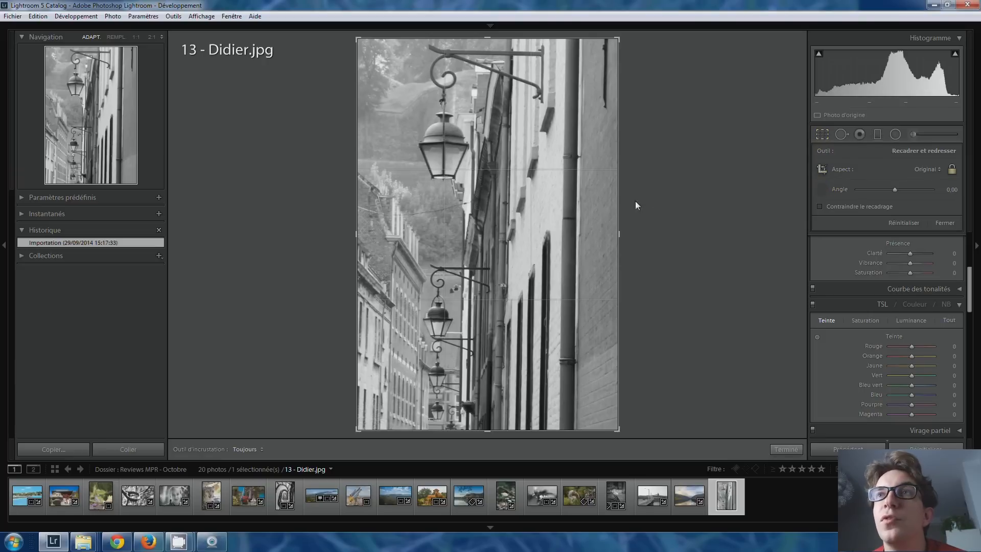
drag(582, 40, 576, 440)
double_click(538, 277)
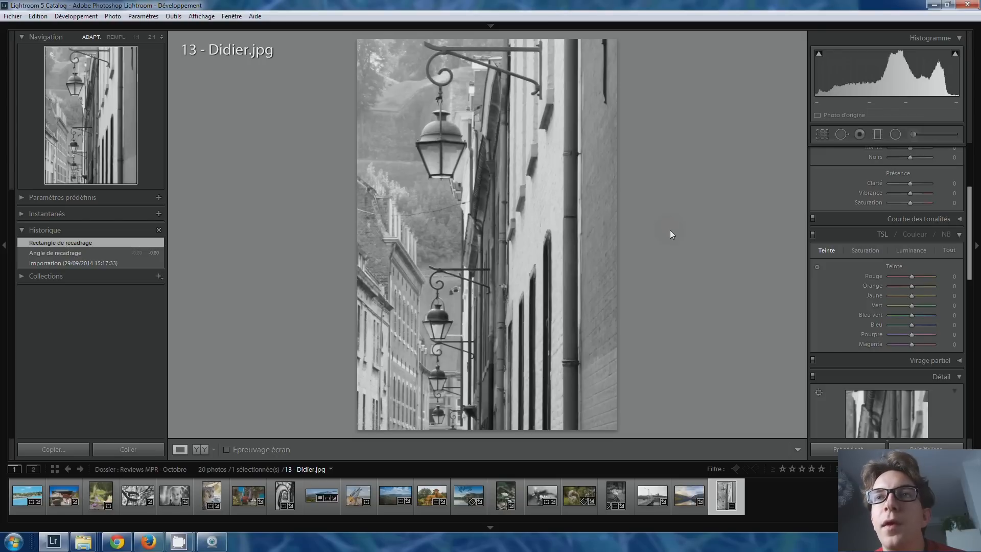
Step: Clone out the end of the hanging cable crossing the brick wall with size 33 spots at 2:1 zoom
click(458, 204)
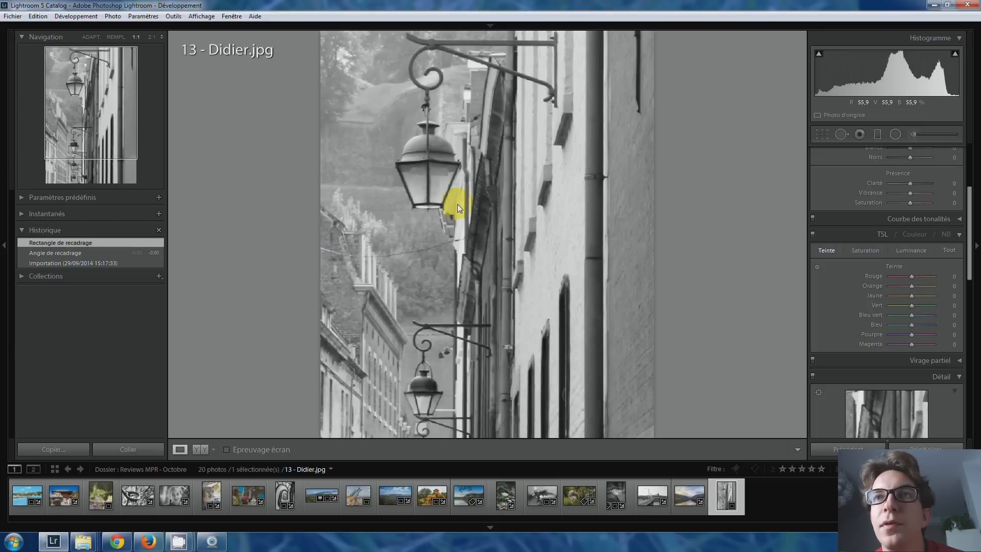
click(440, 240)
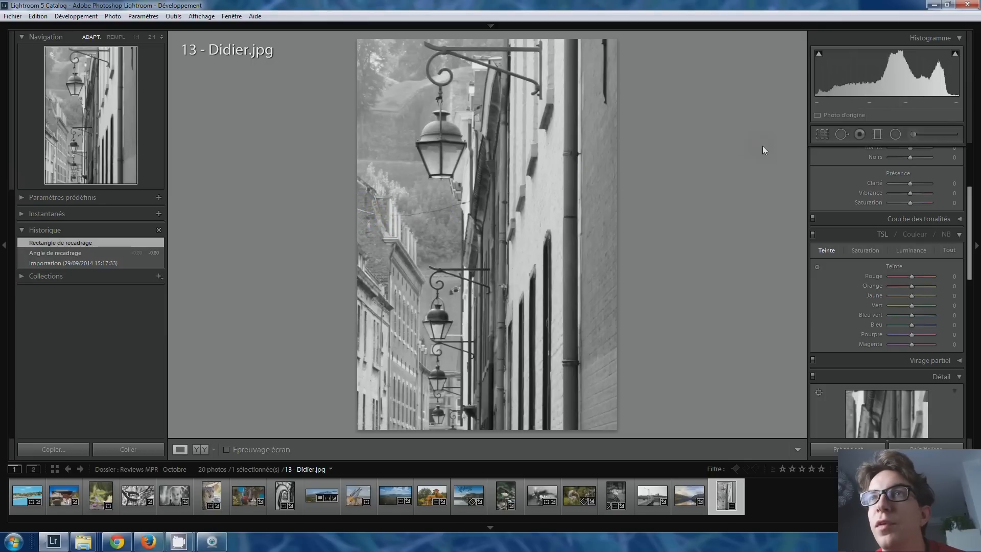
click(366, 225)
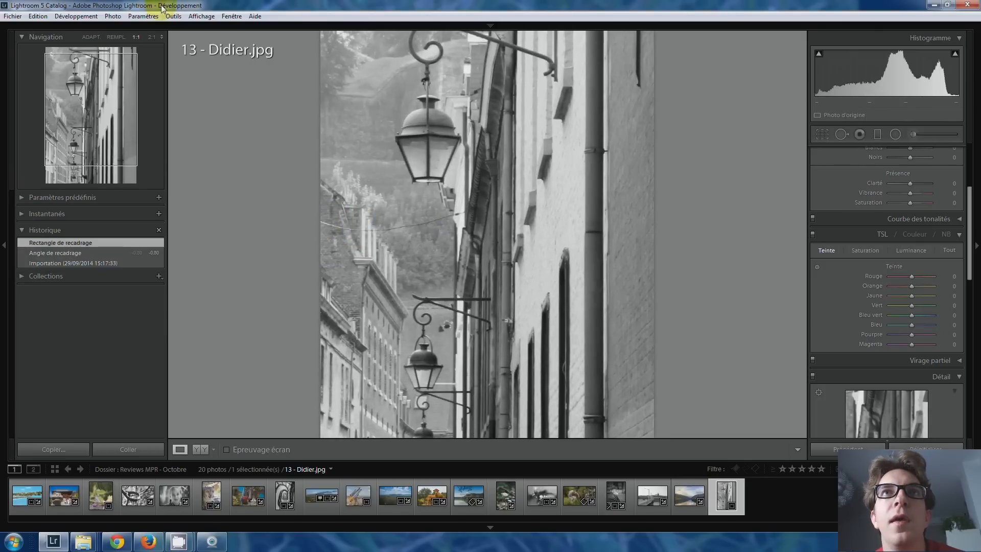
click(152, 38)
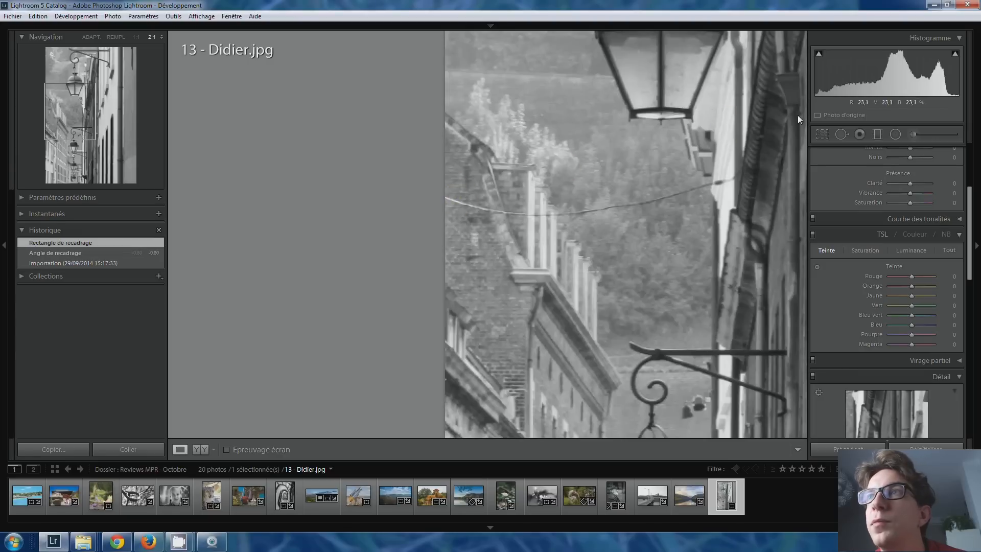
click(837, 133)
mouse_move(449, 197)
mouse_down()
mouse_move(477, 207)
mouse_move(459, 216)
mouse_move(503, 212)
mouse_up()
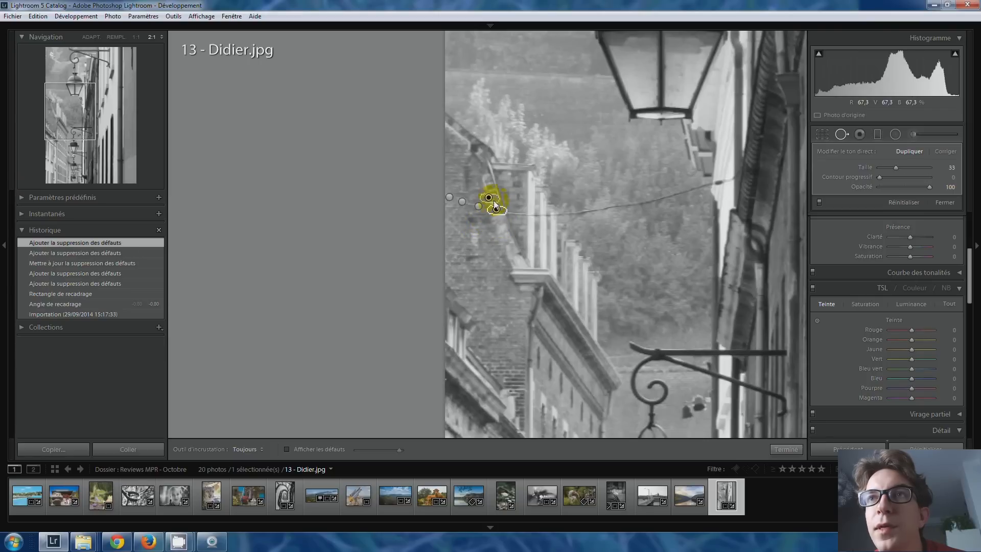
key(q)
click(516, 173)
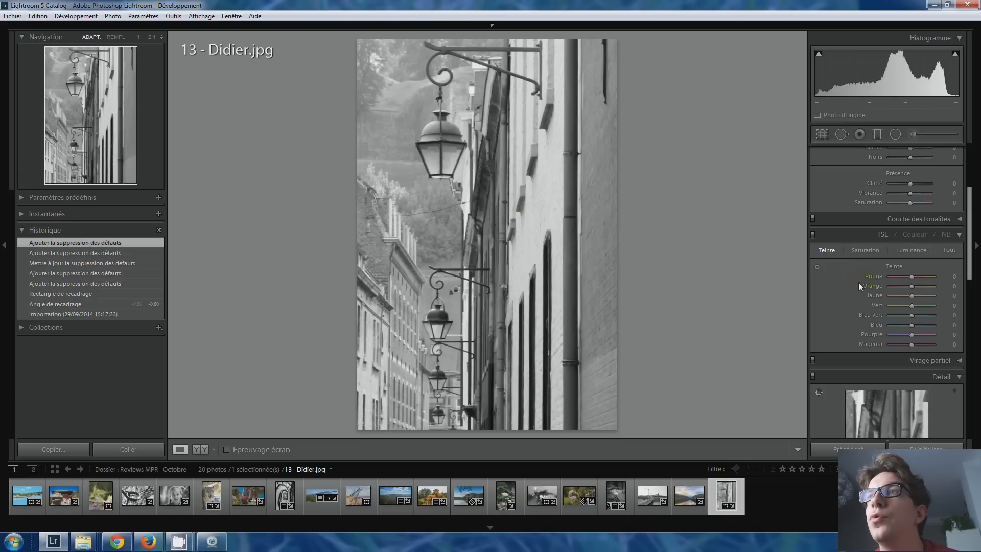
Step: Soften the lantern photo by setting contrast to -55 and clarity to -5
scroll(858, 282, up, 3)
mouse_move(909, 246)
mouse_down()
mouse_move(924, 247)
mouse_move(914, 246)
mouse_up()
key(Down)
key(Down)
key(Down)
key(Down)
key(Down)
key(Down)
key(Down)
key(Down)
key(Down)
key(Down)
key(Down)
key(Down)
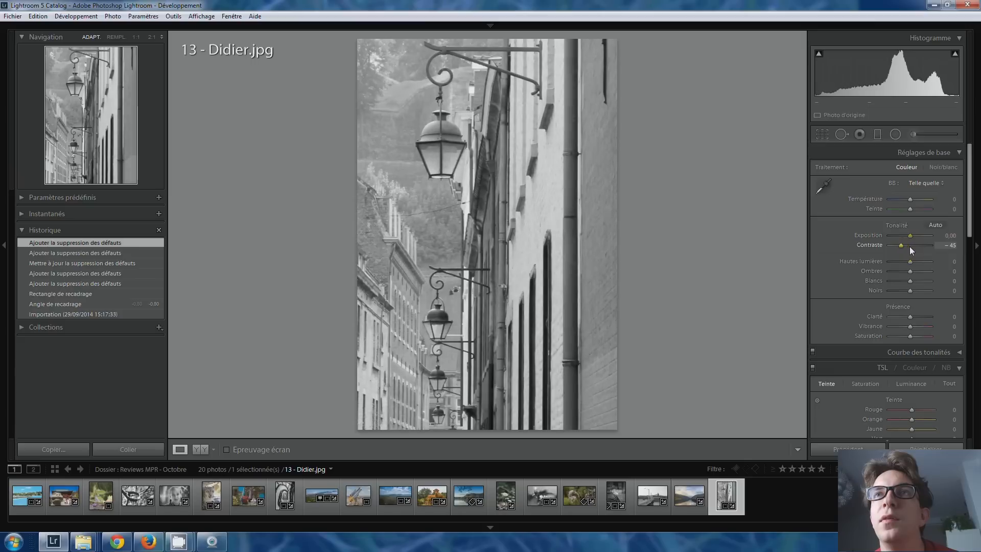
key(Up)
key(Up)
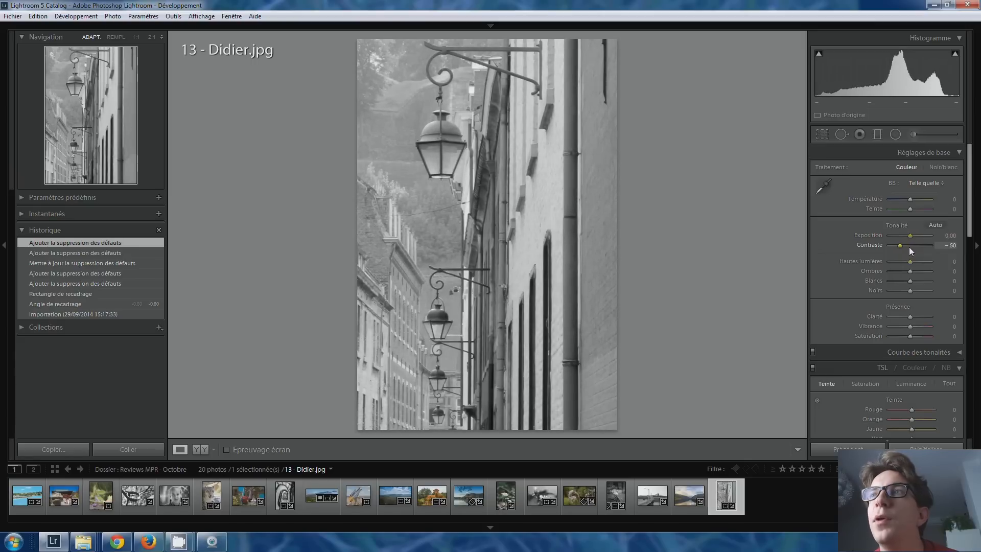
key(Up)
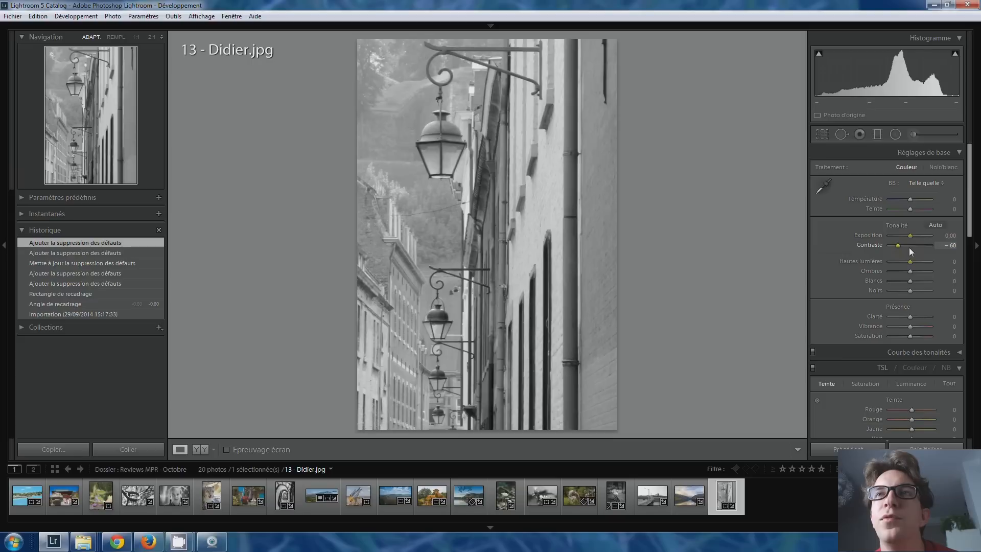
key(Up)
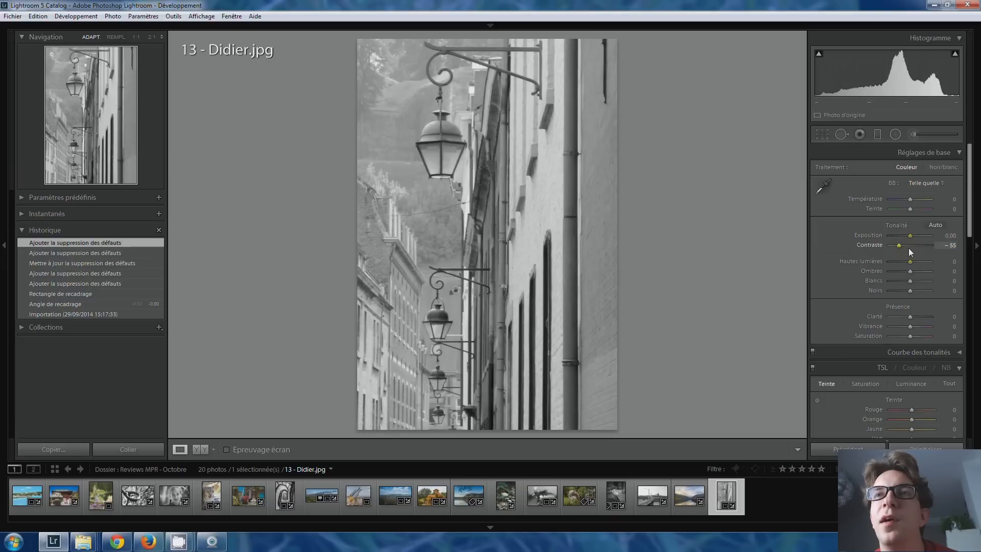
click(510, 238)
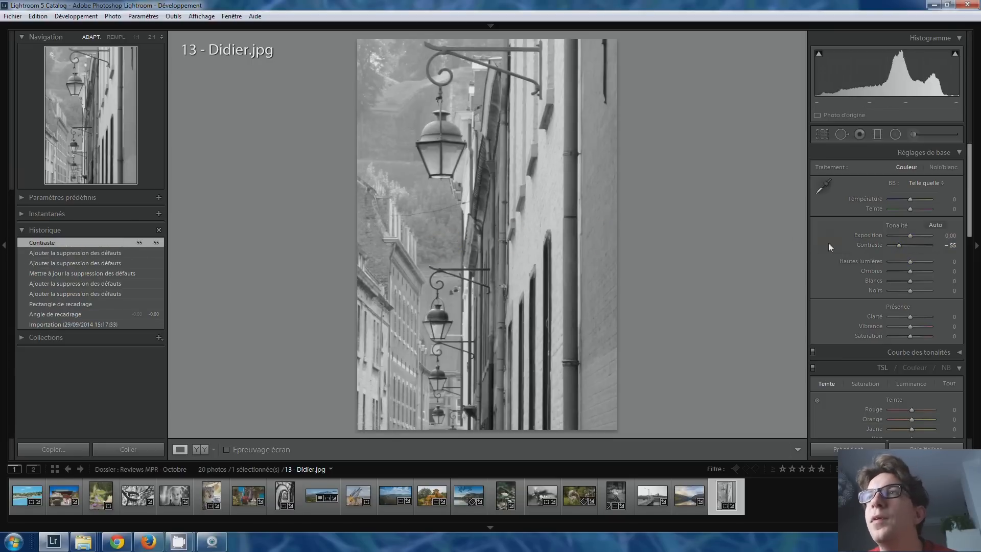
mouse_move(909, 316)
mouse_down()
mouse_move(898, 317)
mouse_move(907, 321)
mouse_up()
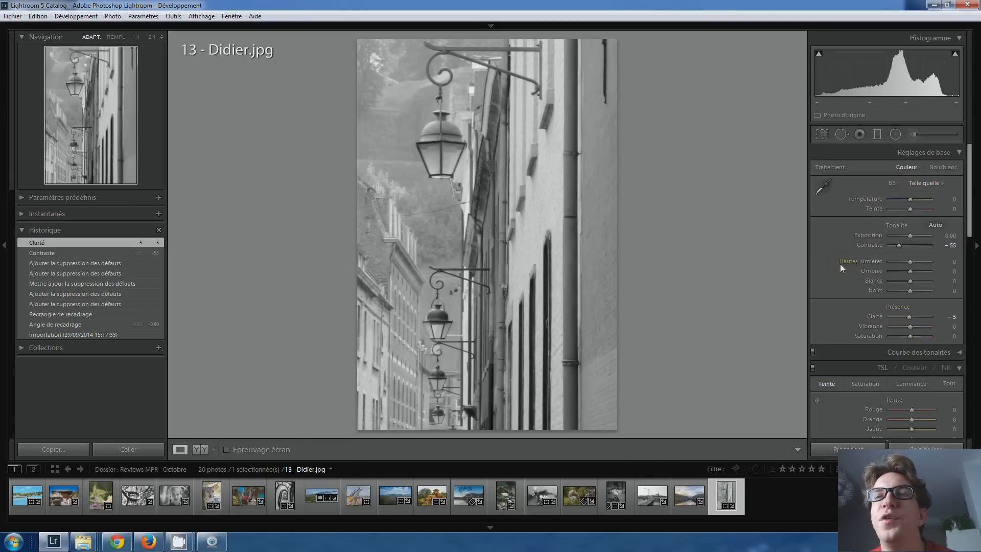
Step: Tone the highlights yellow with split toning at hue 58 and saturation 43
scroll(878, 256, down, 5)
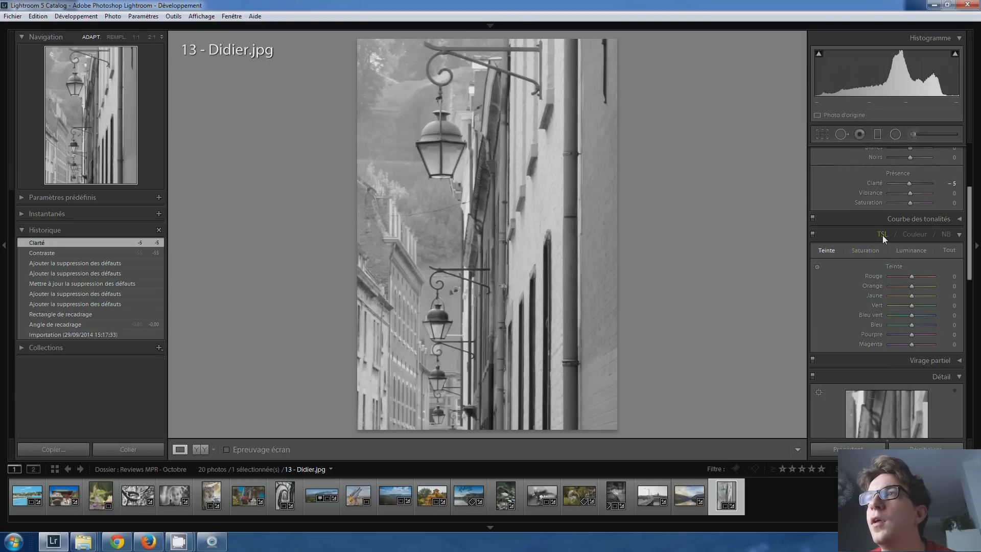
scroll(875, 272, down, 2)
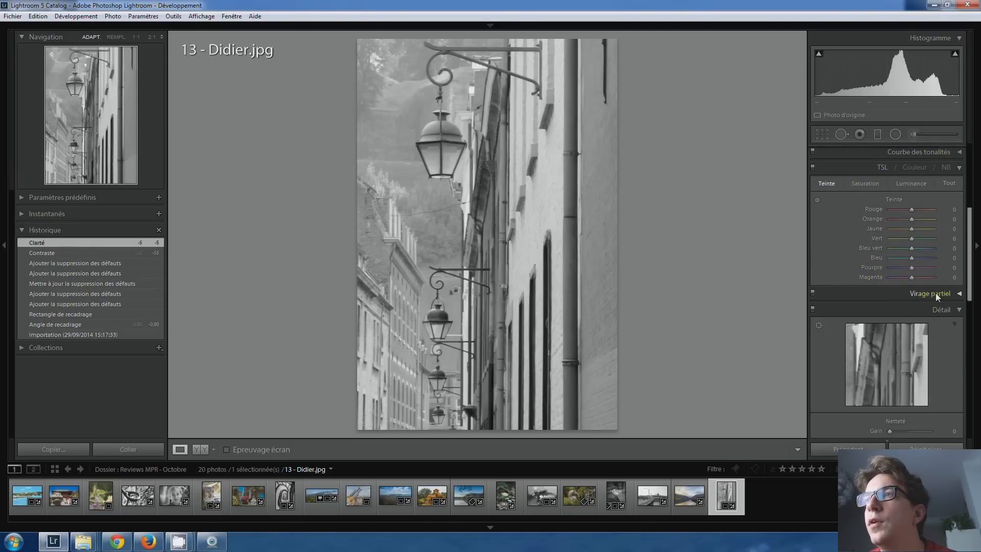
click(960, 293)
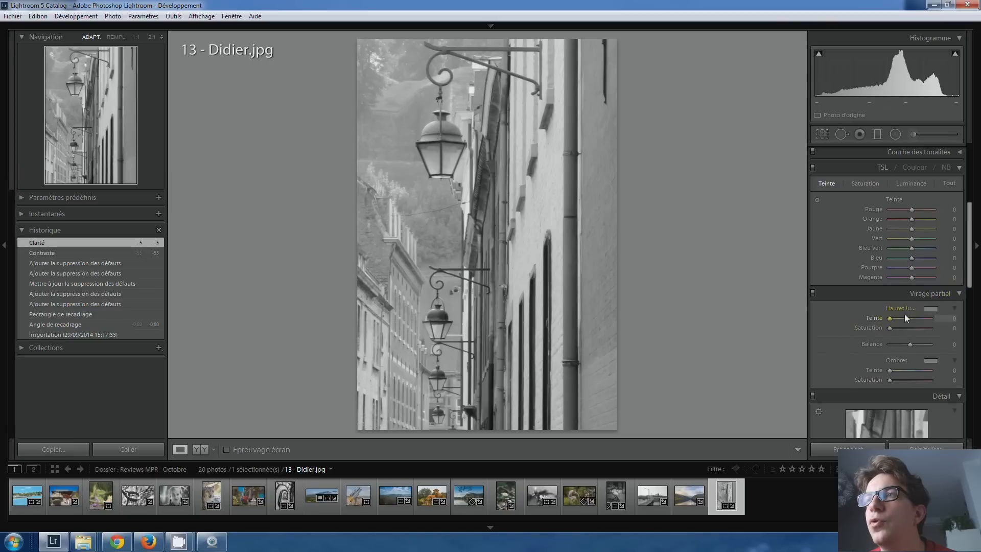
click(930, 308)
click(756, 315)
mouse_move(756, 314)
mouse_down()
mouse_move(750, 299)
mouse_move(752, 333)
mouse_up()
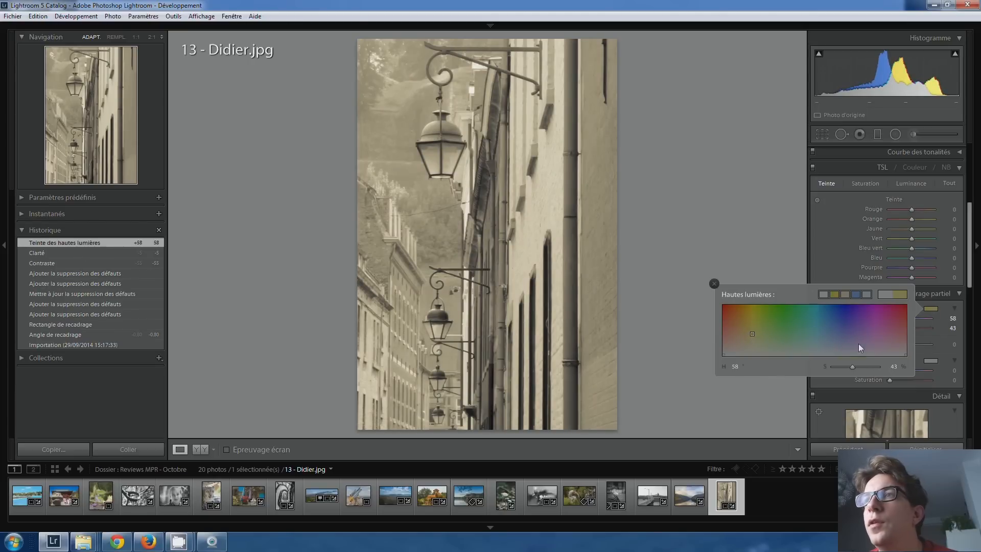
click(714, 284)
Step: Tone the shadows blue with split toning at hue 229 and saturation 20
click(931, 362)
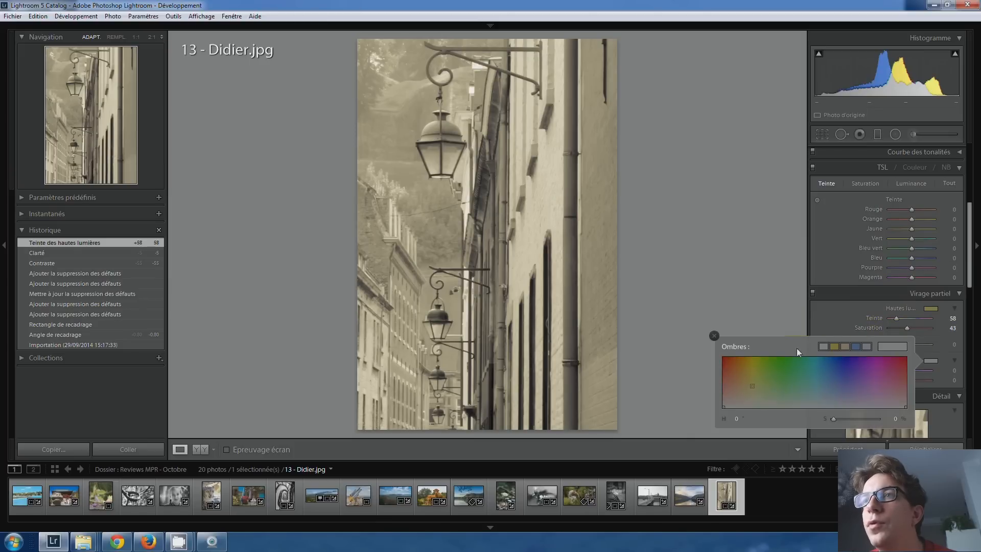
drag(752, 387, 839, 398)
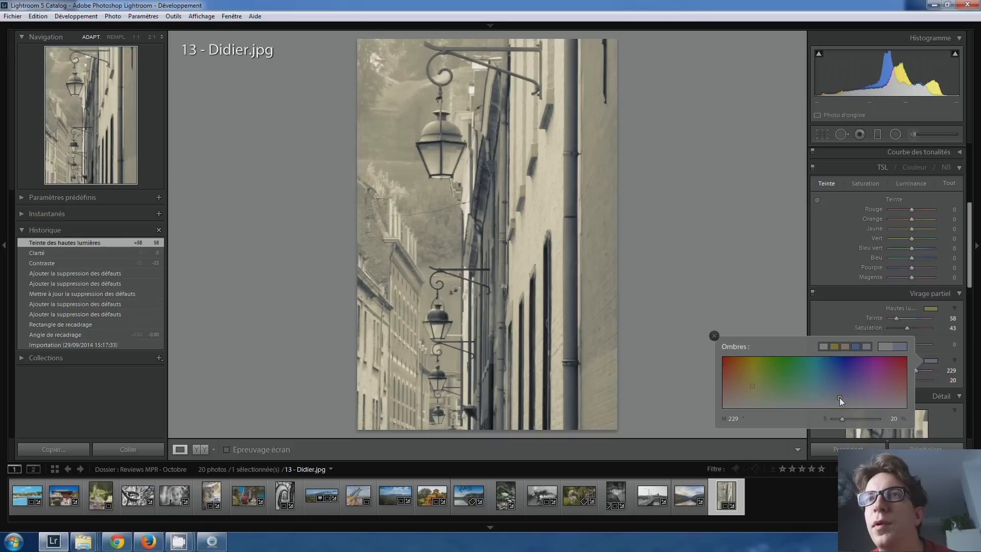
click(714, 336)
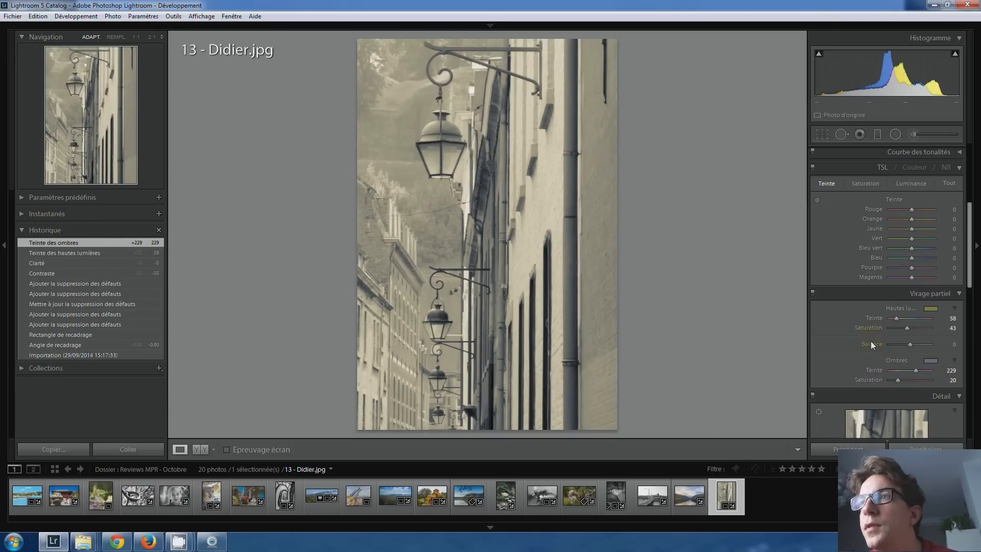
Step: Reduce the split toning's highlight saturation to 22, reset the shadow saturation to 0 and set the balance to +5
drag(905, 328, 897, 328)
double_click(899, 380)
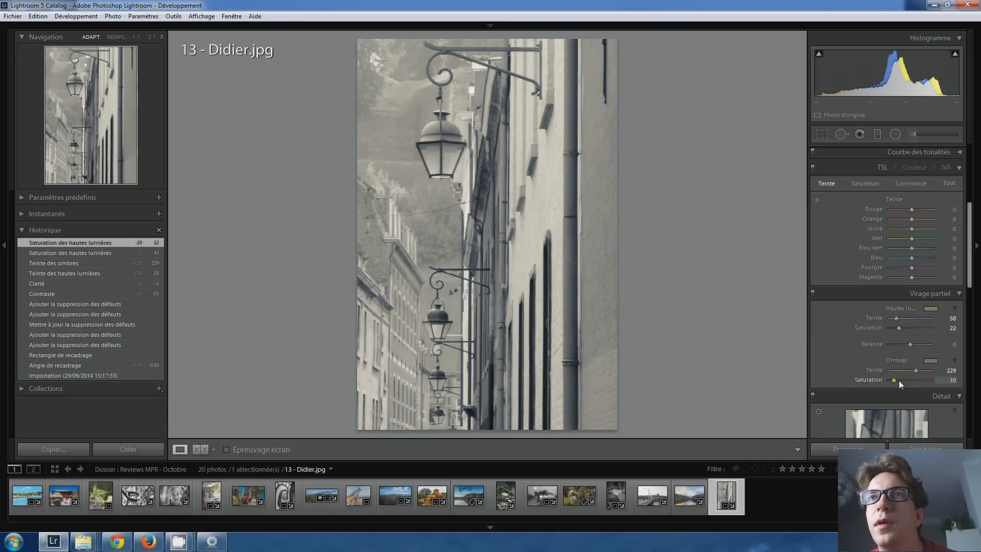
click(910, 343)
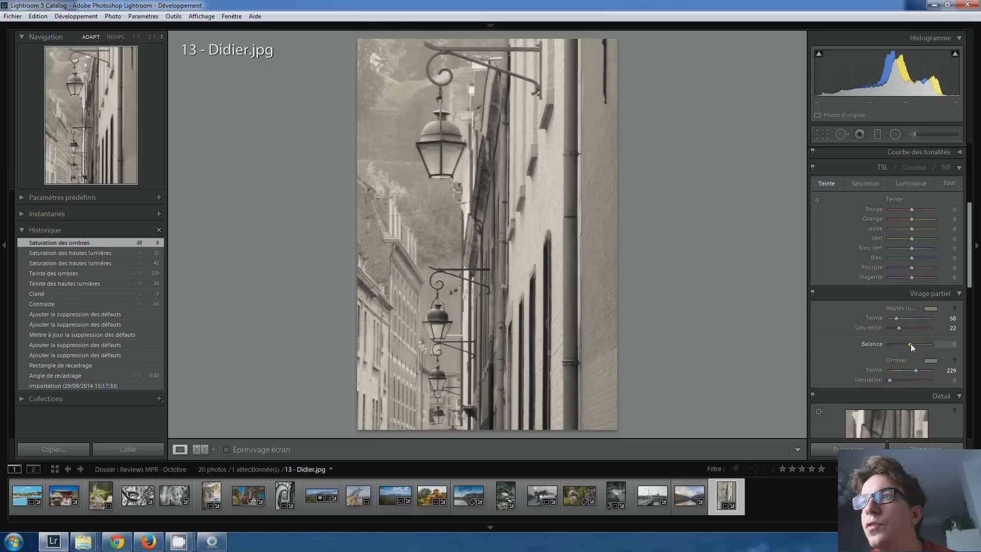
key(Down)
key(Down)
key(Down)
key(Up)
key(Up)
key(Up)
key(Up)
key(Up)
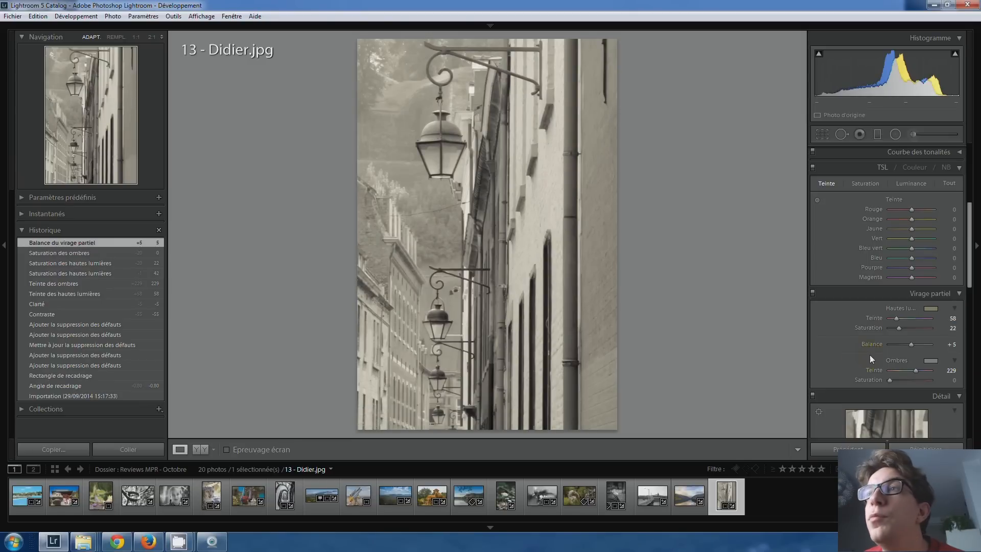
Step: Add film grain to the lantern photo with amount 14 and size 44
scroll(834, 302, down, 5)
scroll(834, 302, down, 4)
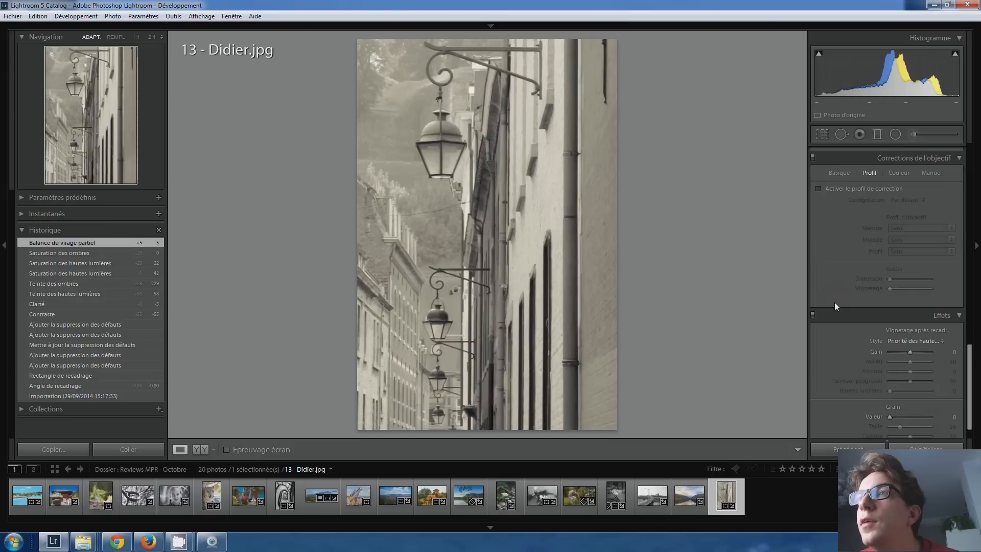
drag(890, 391, 907, 401)
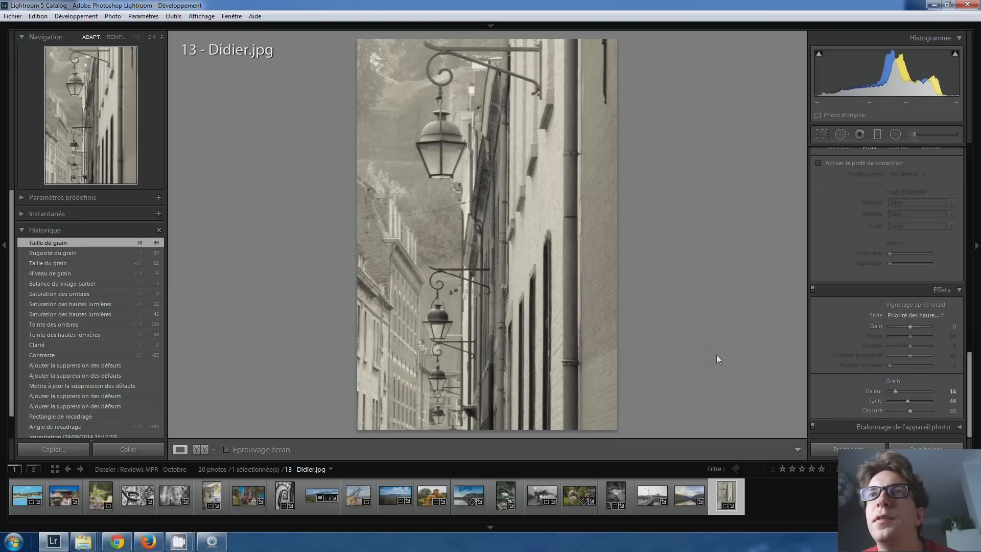